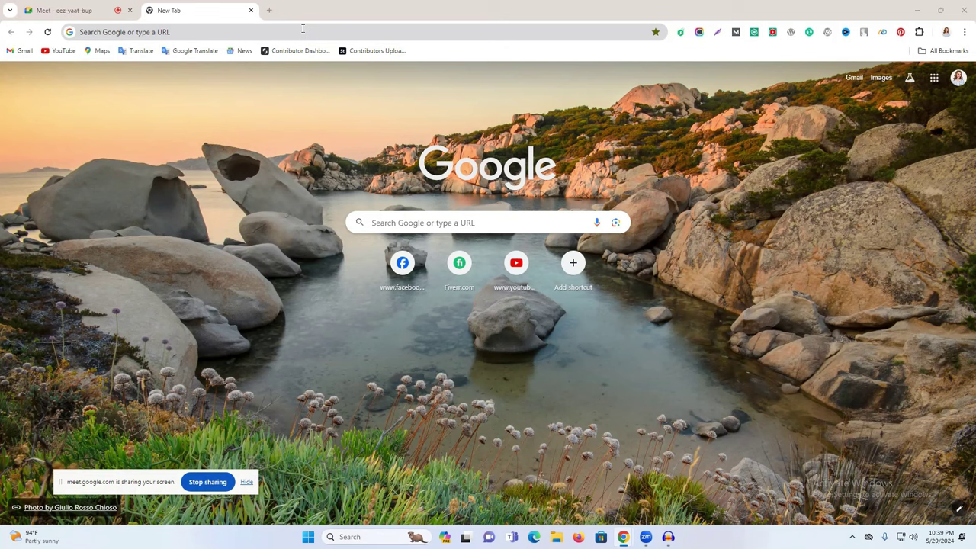
Step: Restore the full-screen Chrome window and reveal the Windows desktop
left_click(303, 28)
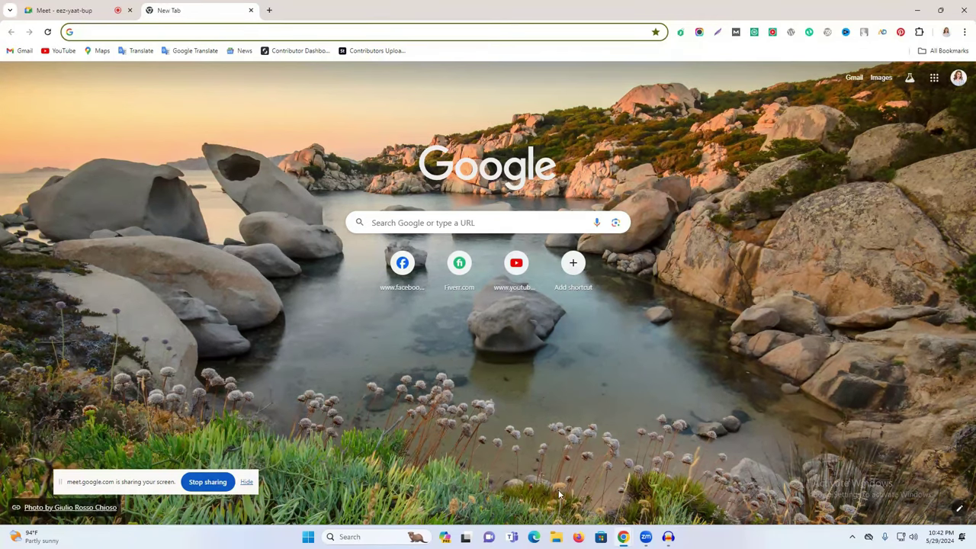
left_click(940, 10)
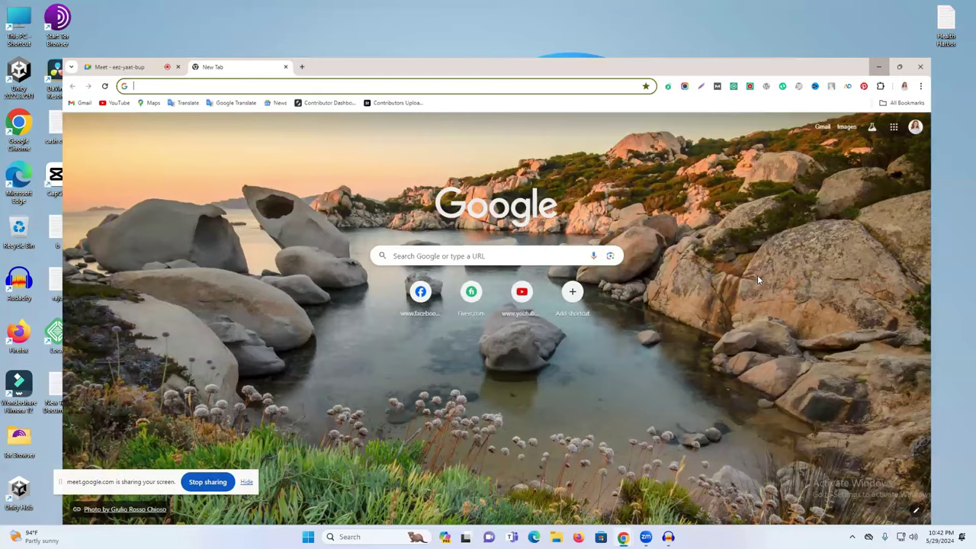
key("super+d")
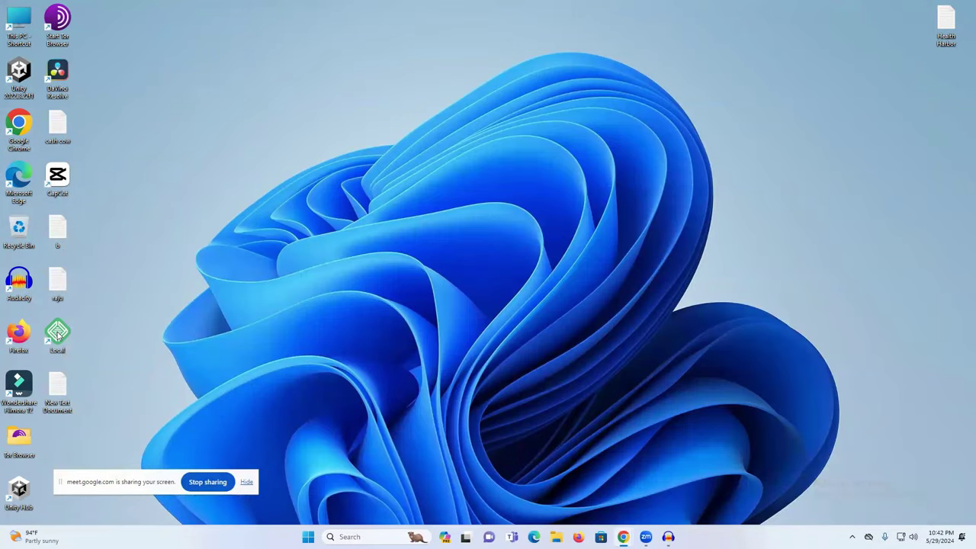
Step: Launch Local, dismiss the update notice, start Freelancer raju and open its WP Admin
double_click(57, 334)
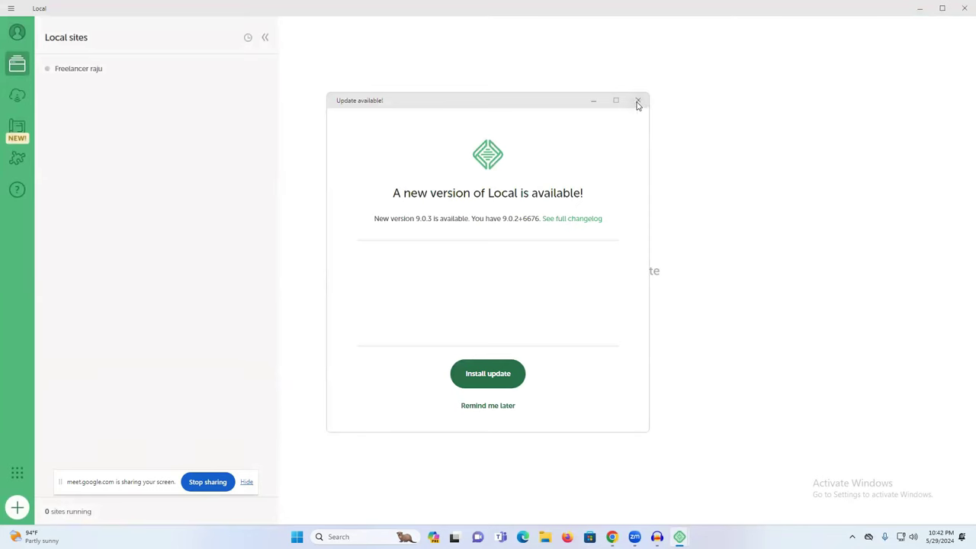
left_click(637, 101)
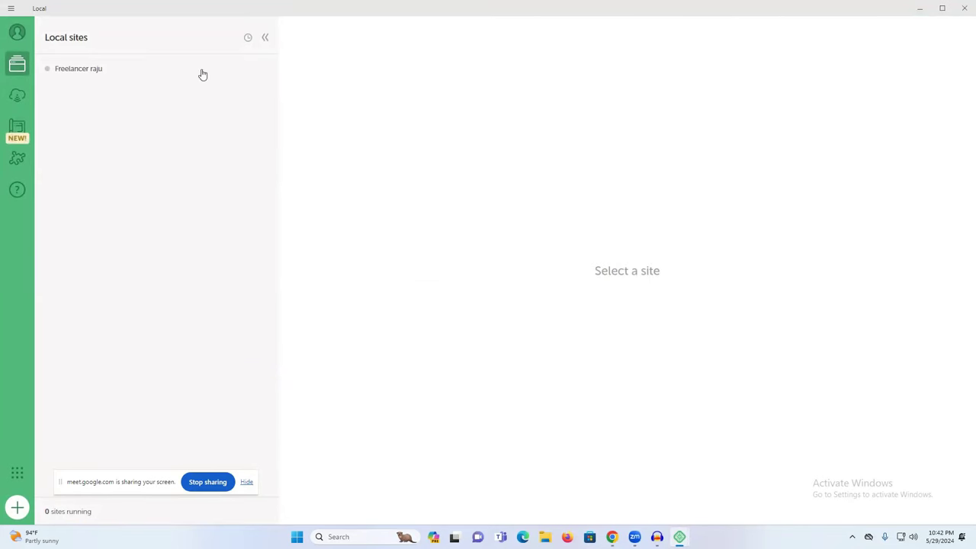
left_click(90, 72)
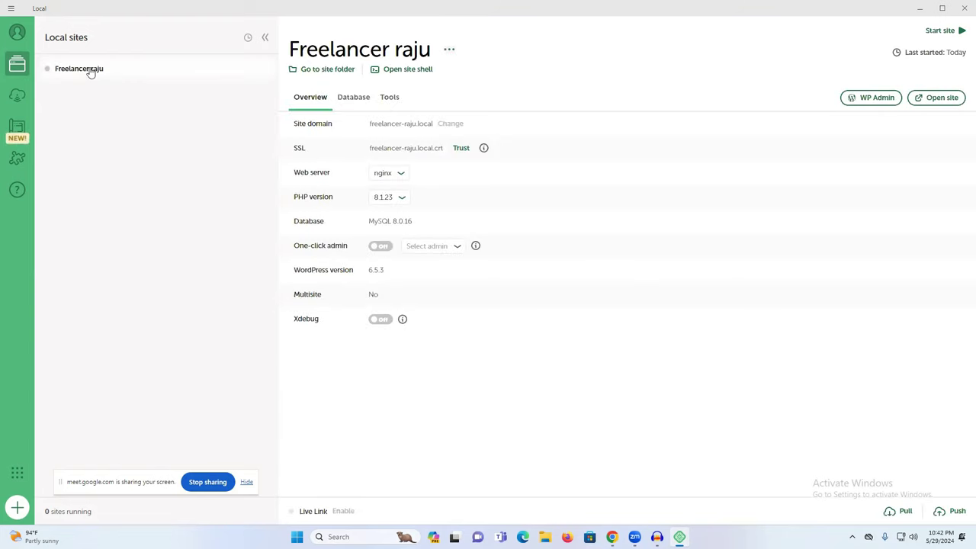
left_click(944, 34)
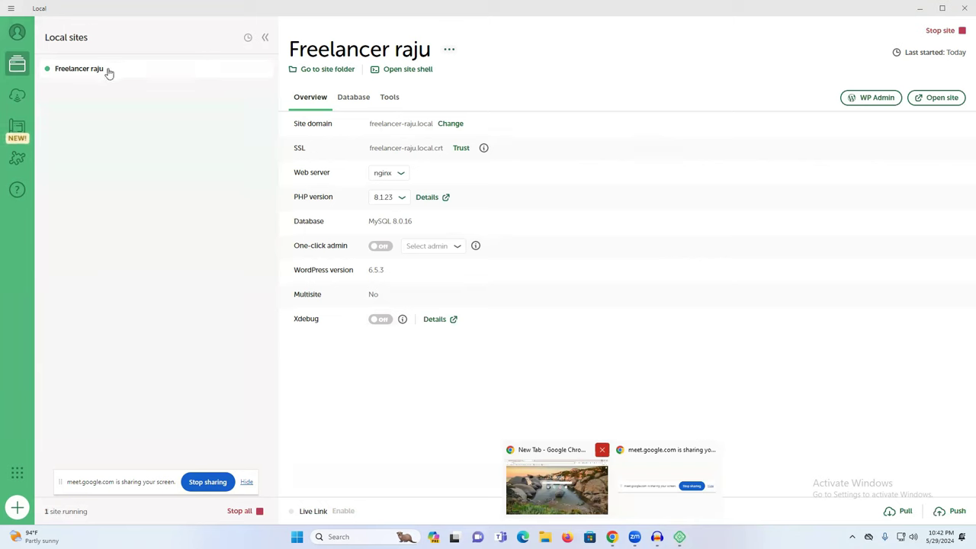
left_click(863, 99)
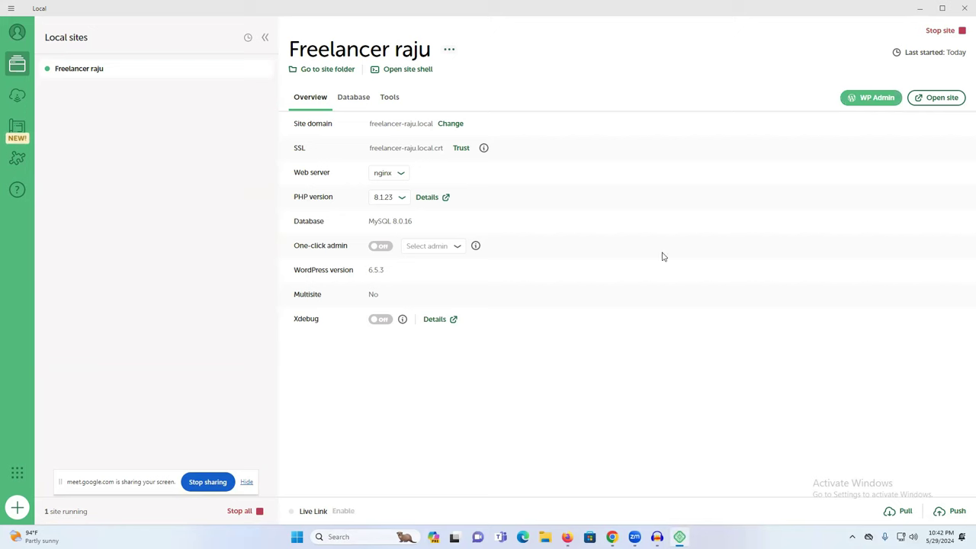
Step: Close the duplicate admin tab and log in to Freelancer raju with the saved credentials
left_click(864, 101)
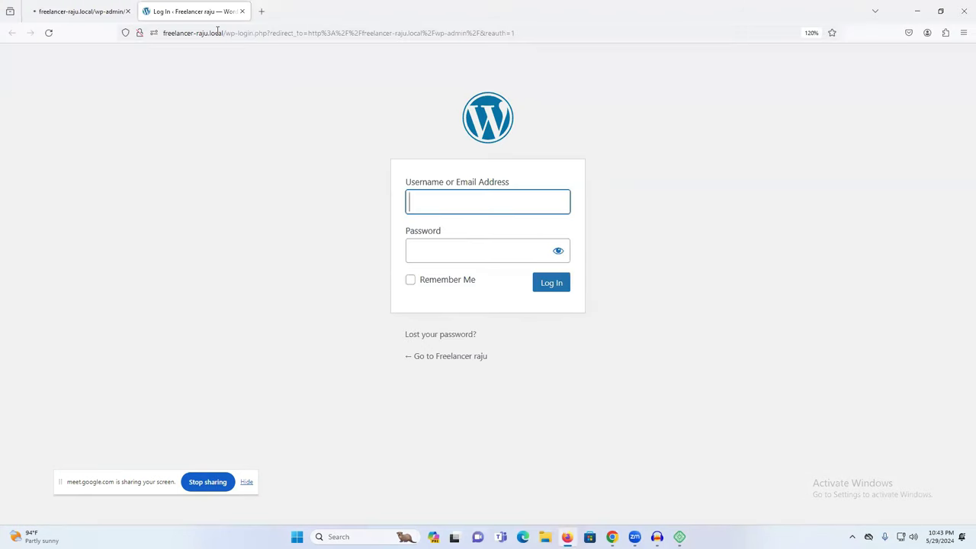
left_click(430, 196)
left_click(698, 237)
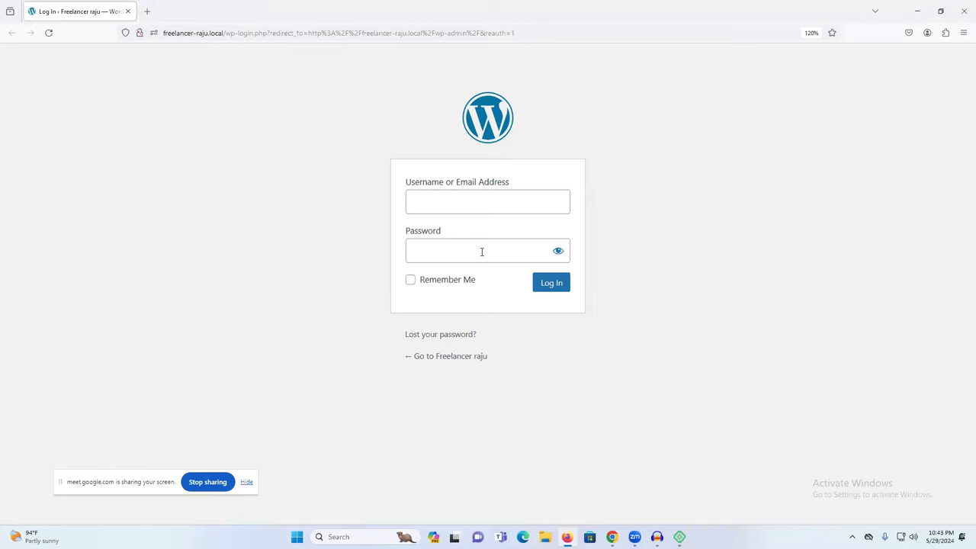
left_click(468, 201)
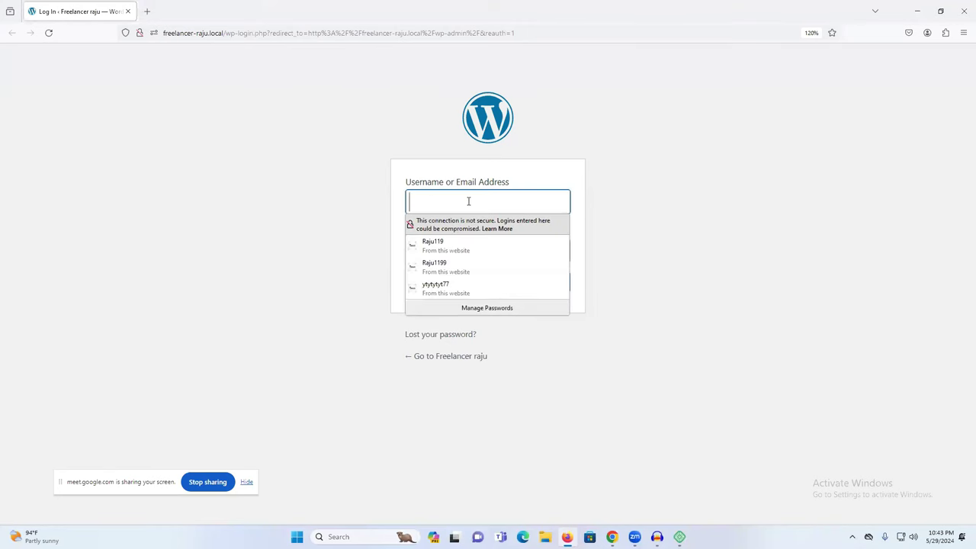
left_click(462, 248)
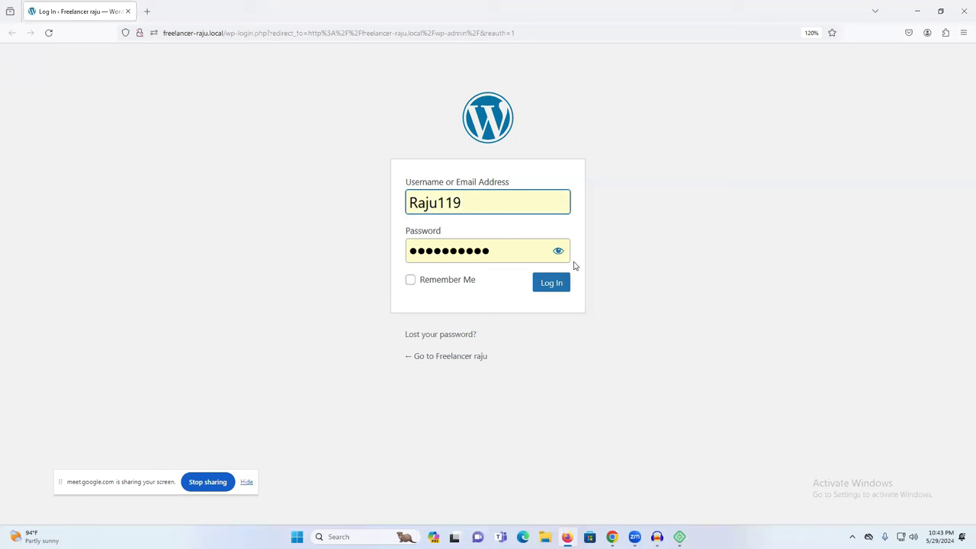
left_click(547, 285)
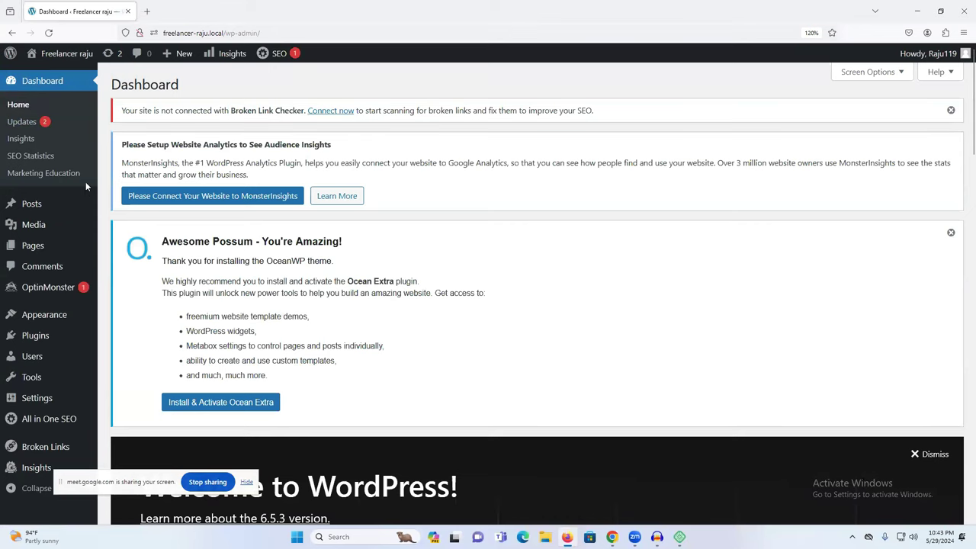
Step: Close the browser, stop the Freelancer raju site and quit Local
left_click(963, 6)
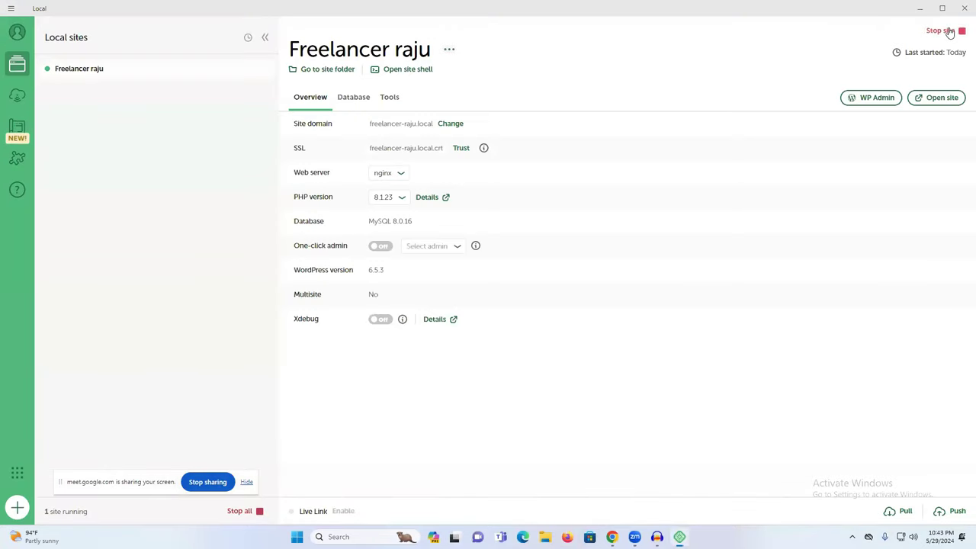
left_click(951, 32)
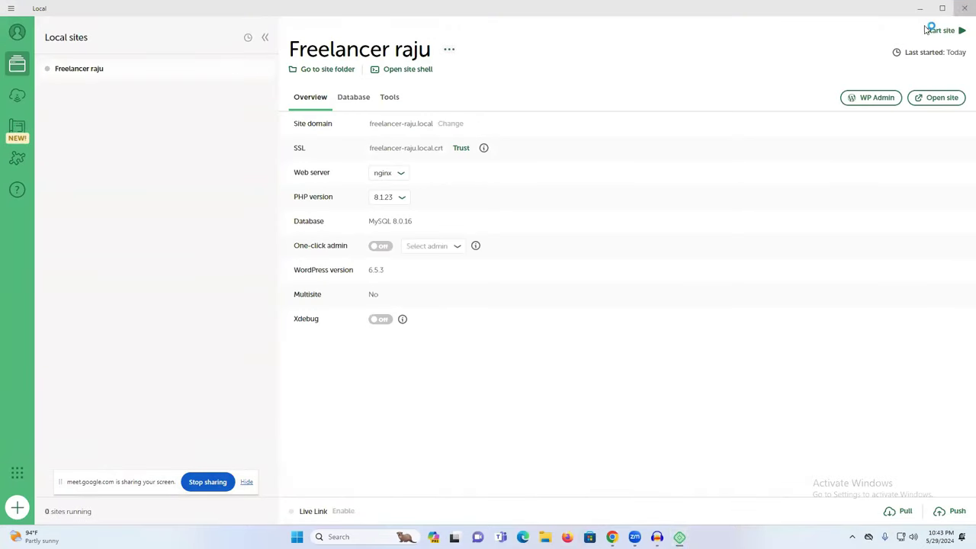
left_click(963, 6)
Step: Bring the Chrome New Tab window back and focus its address bar
mouse_move(621, 536)
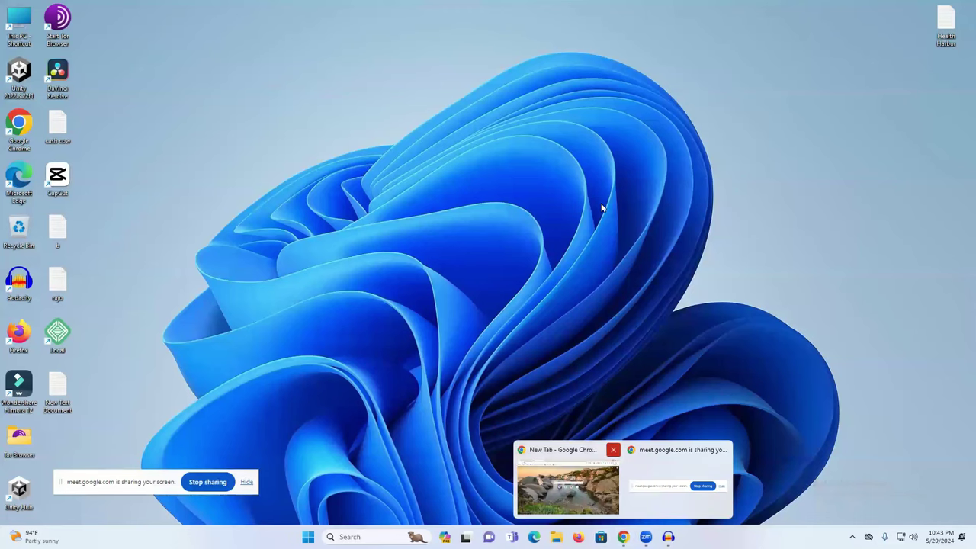
left_click(589, 454)
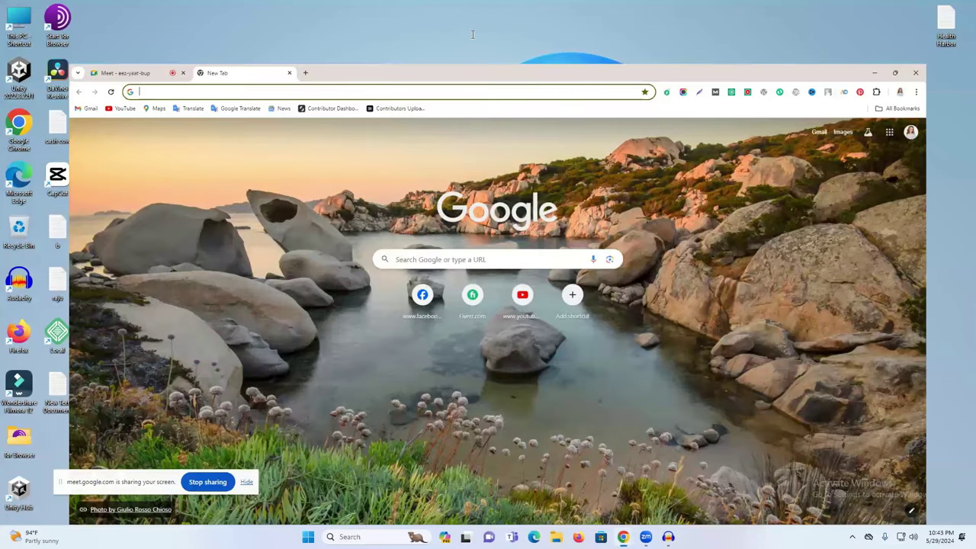
left_click(473, 35)
Step: Go to lifetapagency.com and open its WordPress admin Dashboard
type("lifetapagency")
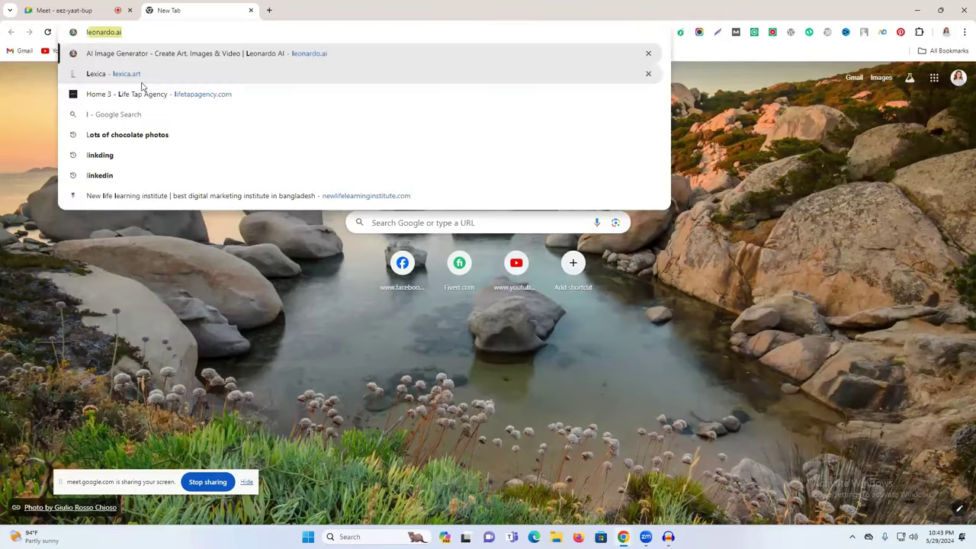
left_click(145, 93)
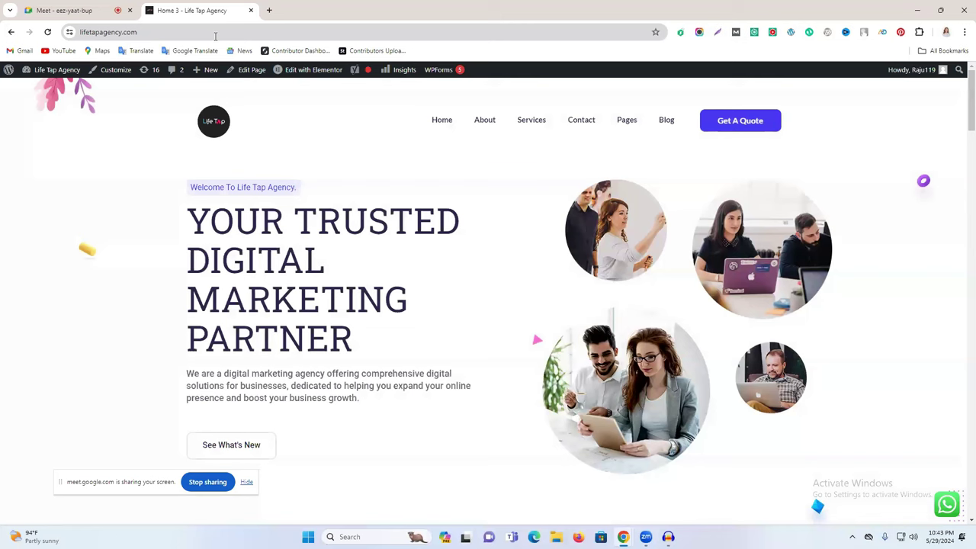
left_click(43, 73)
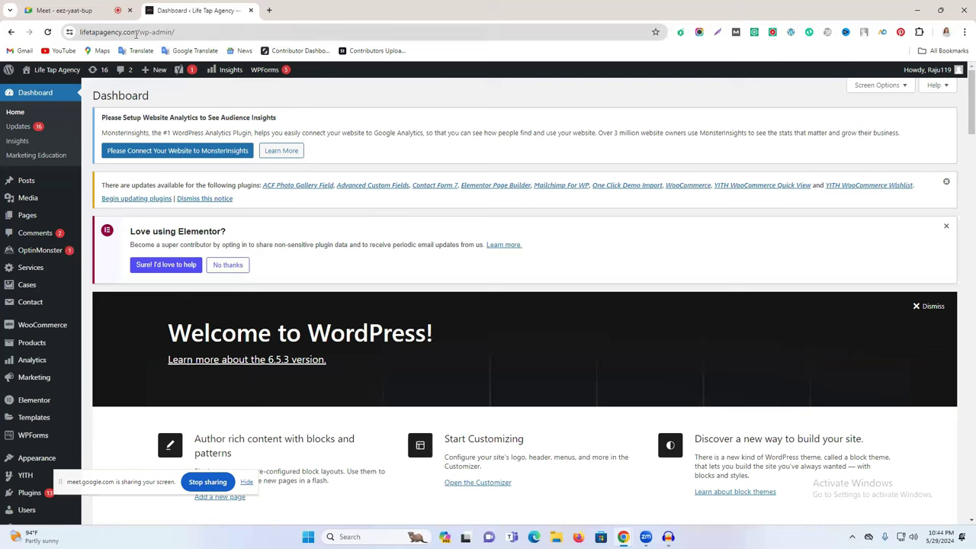
Step: Select the full wp-admin page address, then minimize the Chrome window
left_click(131, 33)
left_click(131, 32)
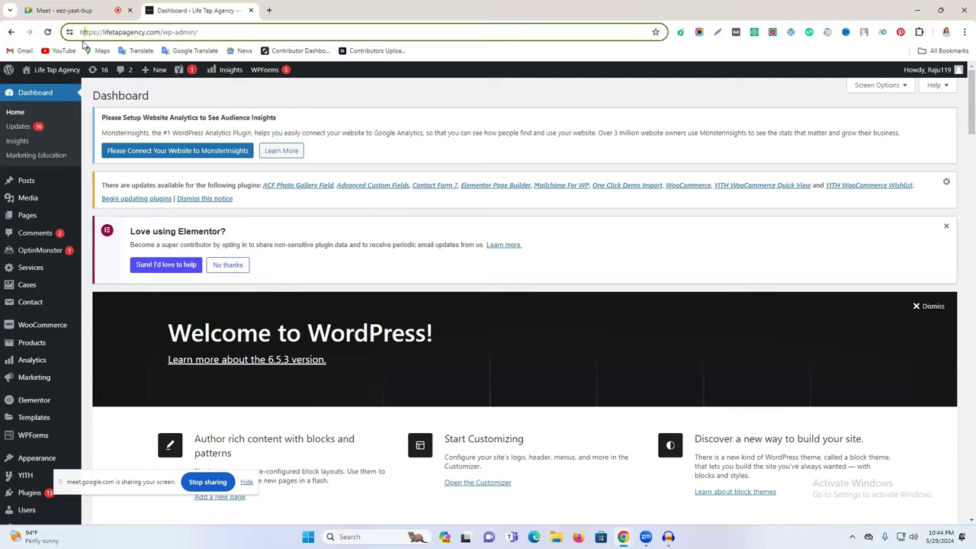
key("ctrl+a")
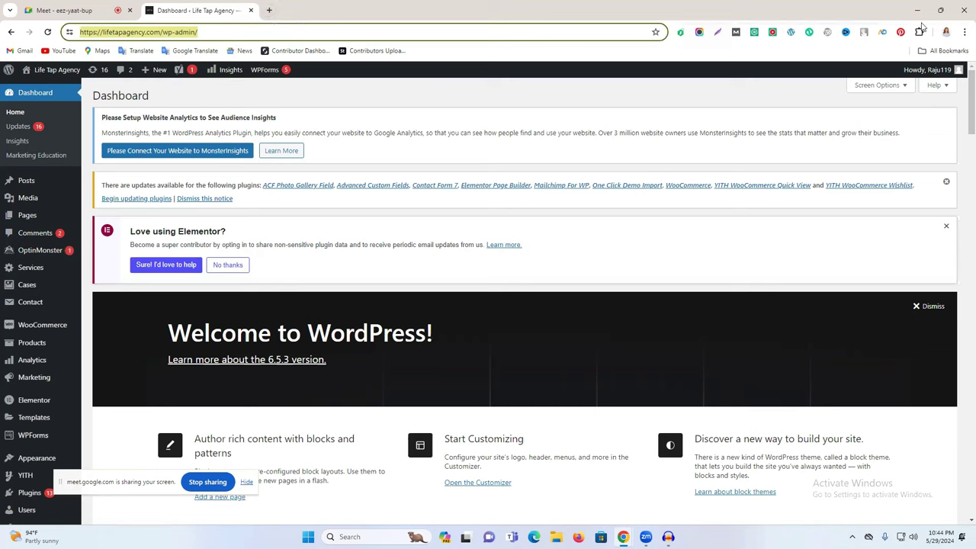
left_click(919, 11)
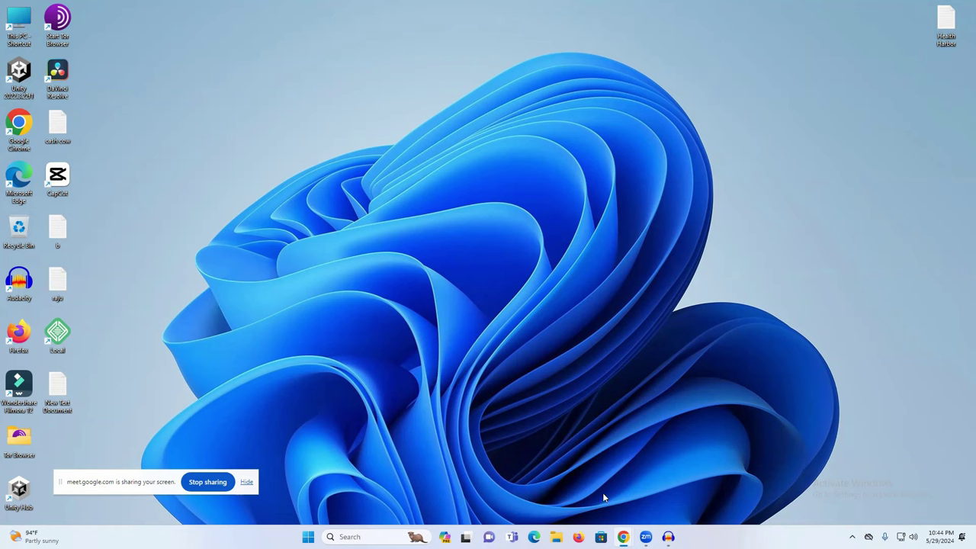
Step: Dismiss the plugin-updates notice, the Elementor prompt and the Welcome panel on the Dashboard
mouse_move(623, 536)
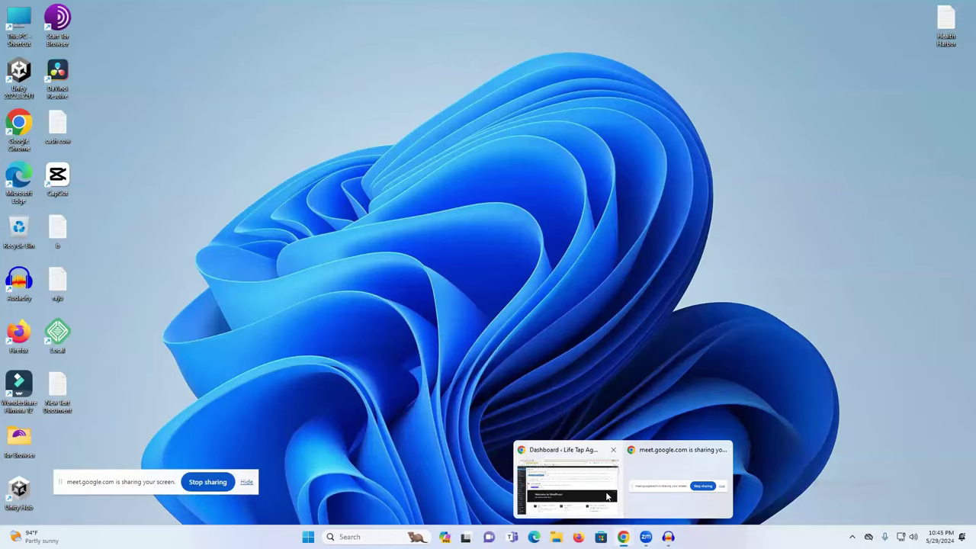
left_click(607, 496)
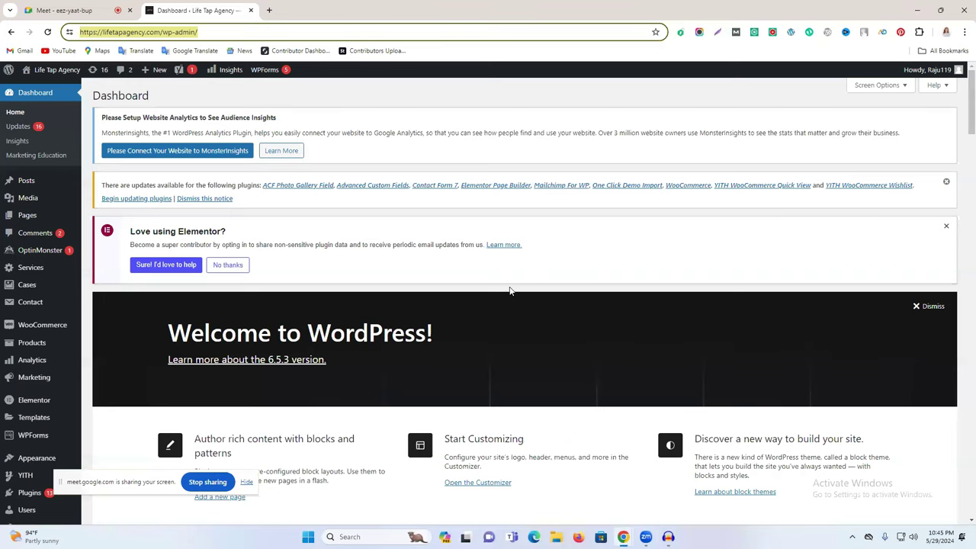
left_click(946, 183)
left_click(946, 184)
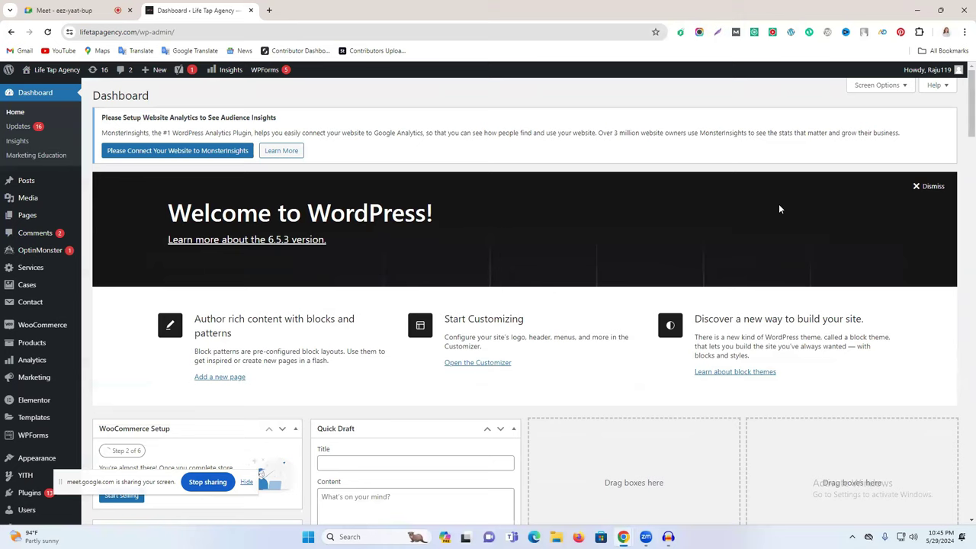
left_click(917, 187)
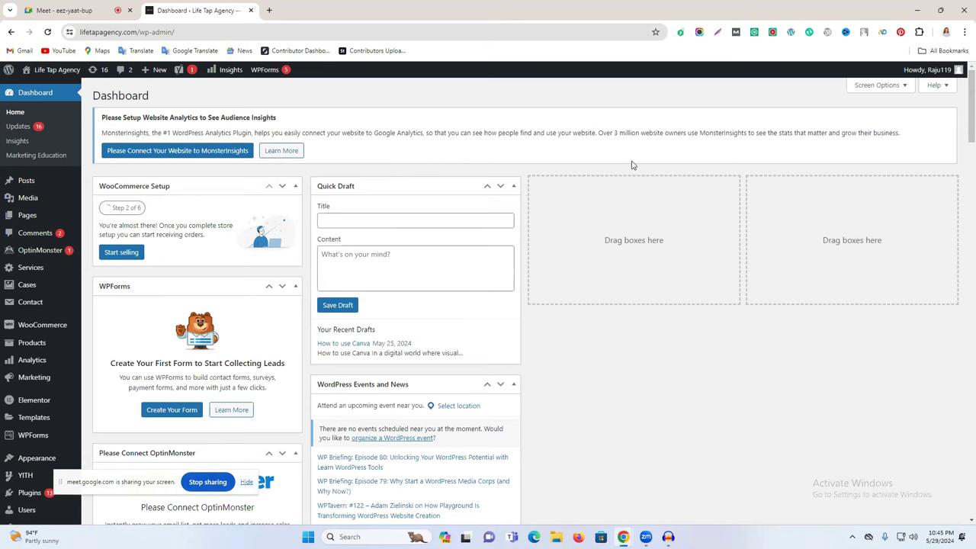
Step: Open the Installed Plugins list and scroll through it down to Yoast SEO
mouse_move(29, 464)
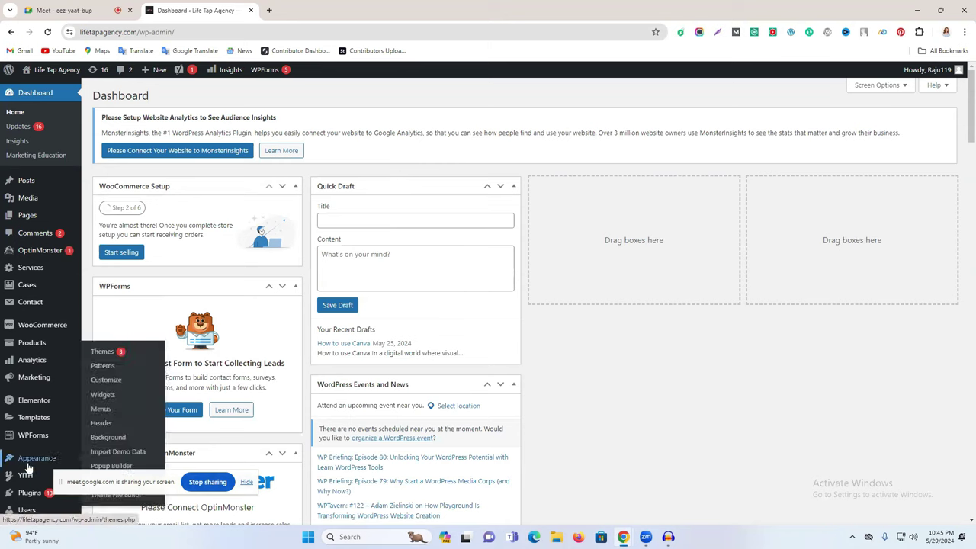
left_click(21, 494)
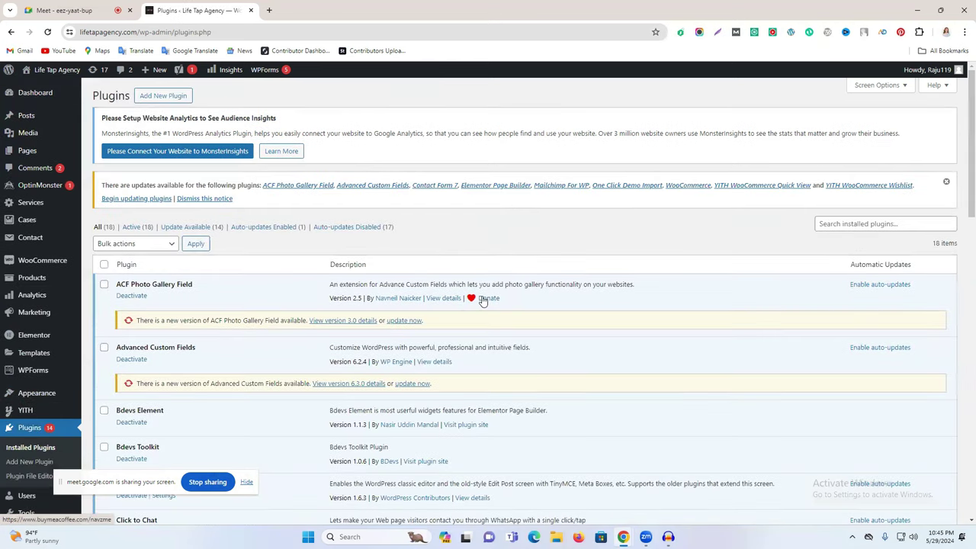
scroll(482, 300, "down", 3)
scroll(482, 300, "down", 5)
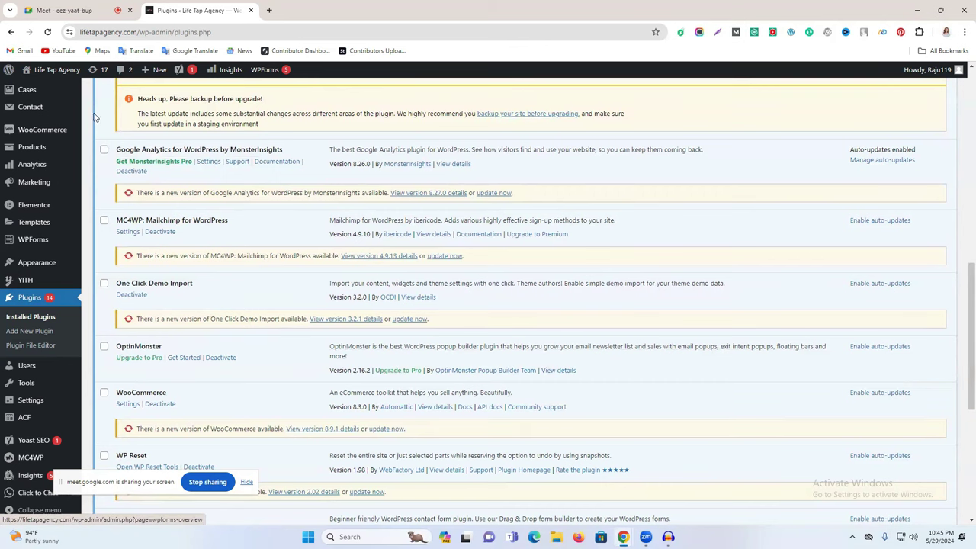
scroll(27, 338, "down", 1)
scroll(27, 338, "down", 3)
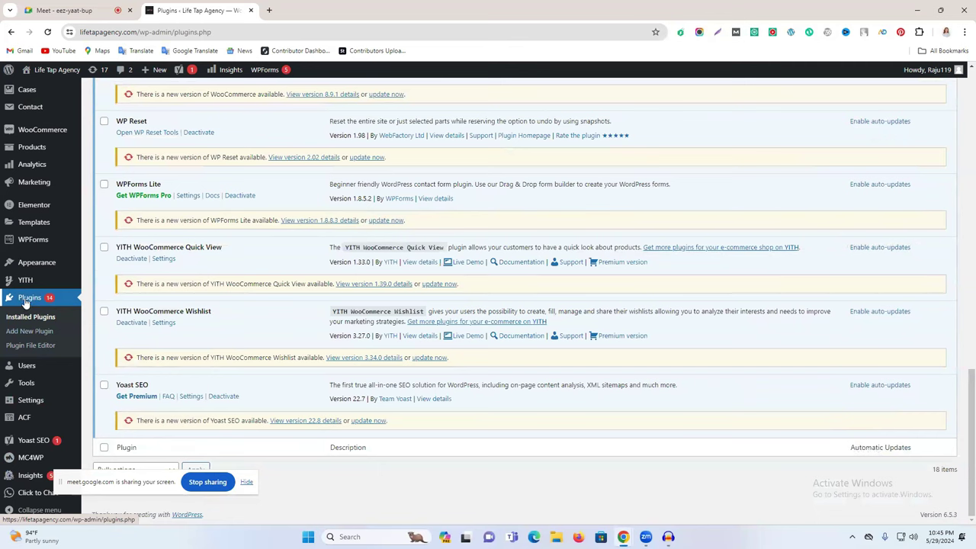
scroll(174, 301, "up", 15)
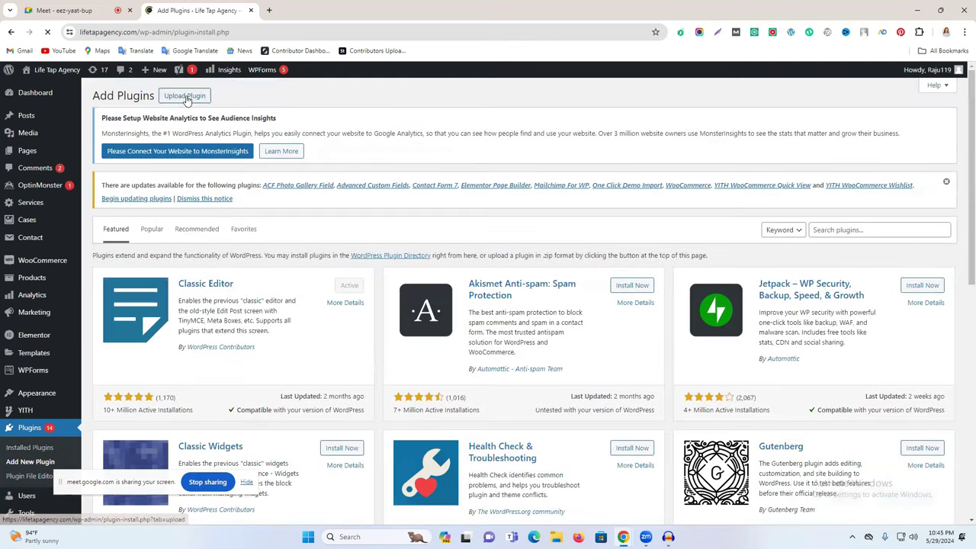
Step: Search the plugin directory for 'all' and install All in One SEO
left_click(855, 229)
type("all")
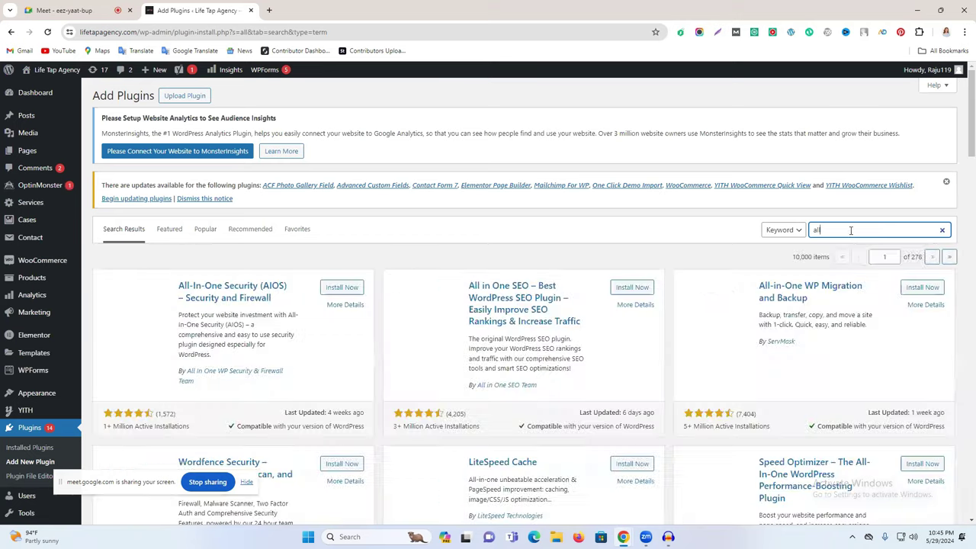
left_click(828, 229)
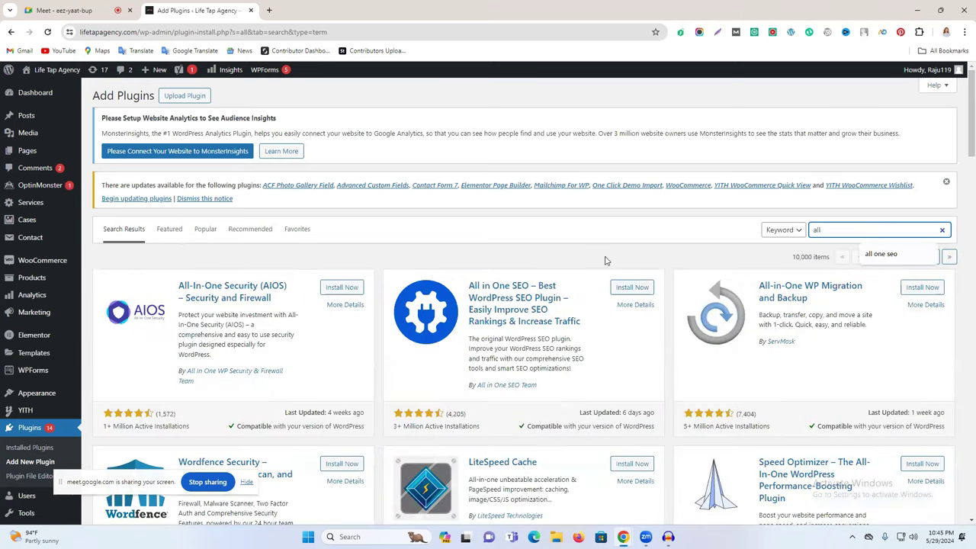
left_click(522, 248)
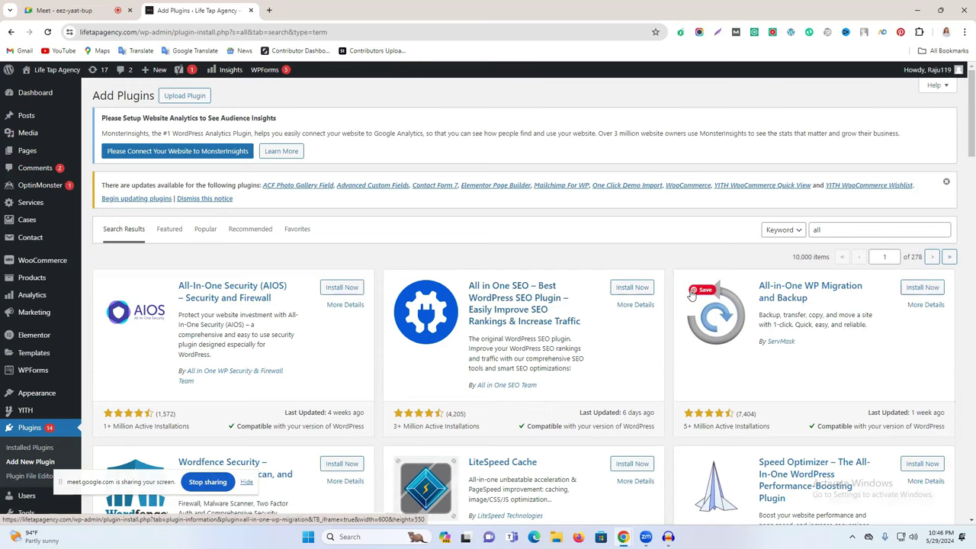
left_click(626, 293)
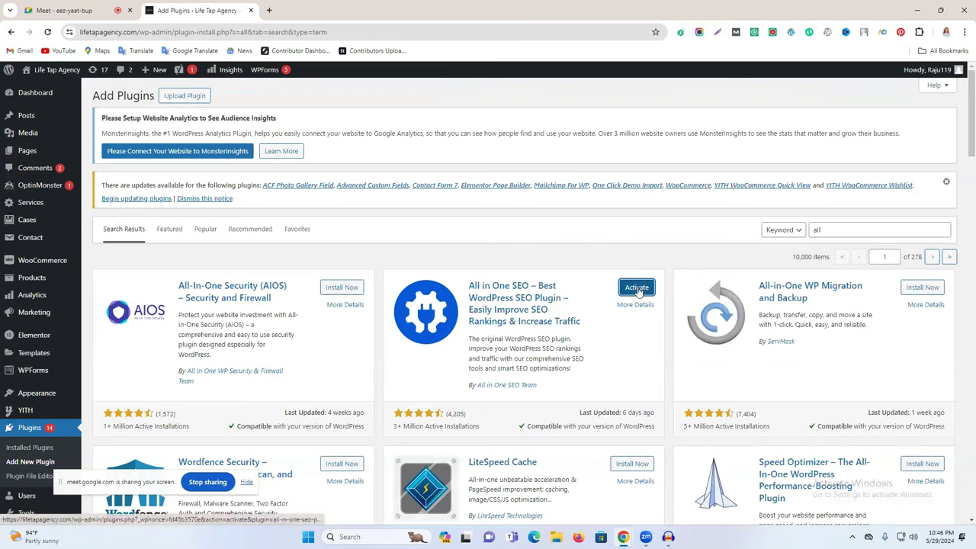
Step: Activate All in One SEO, then go to the Yoast SEO Academy page from the sidebar
left_click(637, 289)
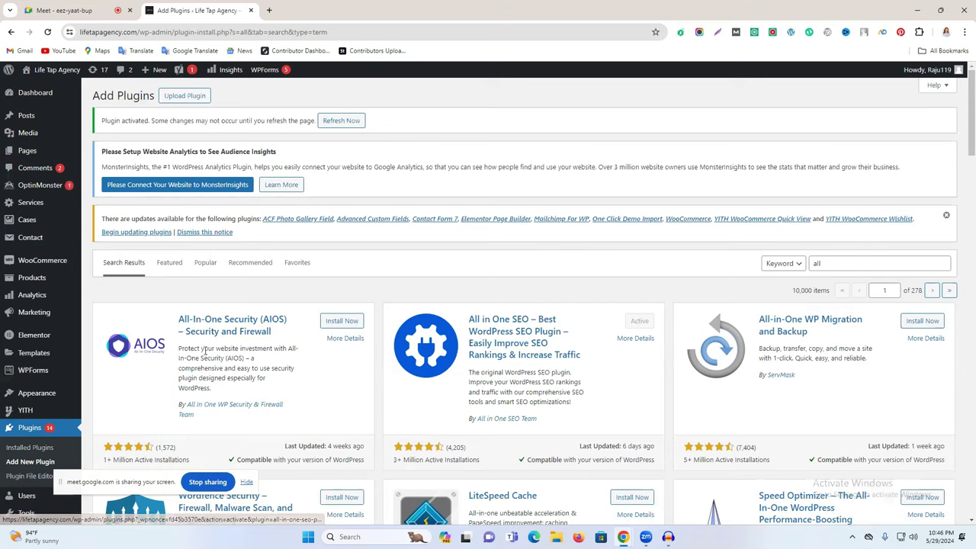
scroll(223, 303, "down", 1)
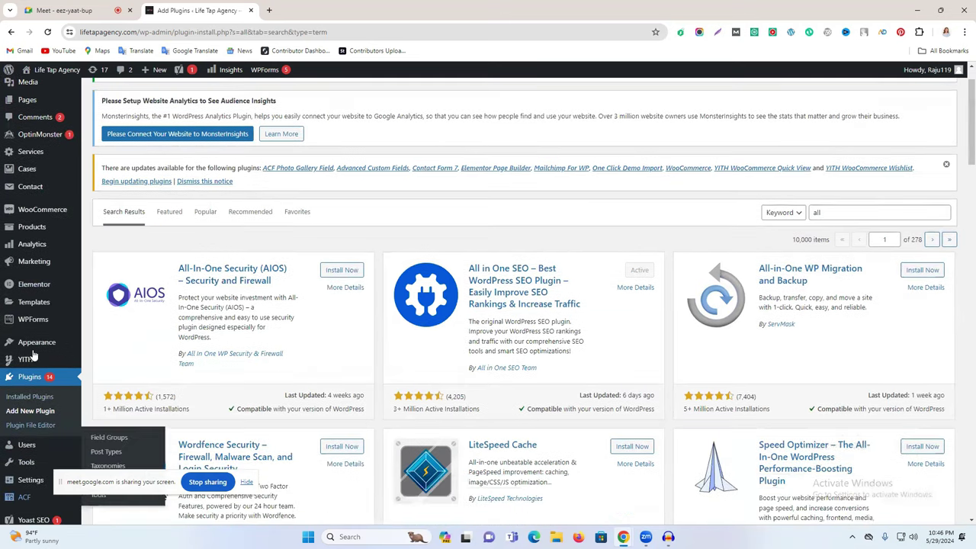
scroll(29, 450, "down", 2)
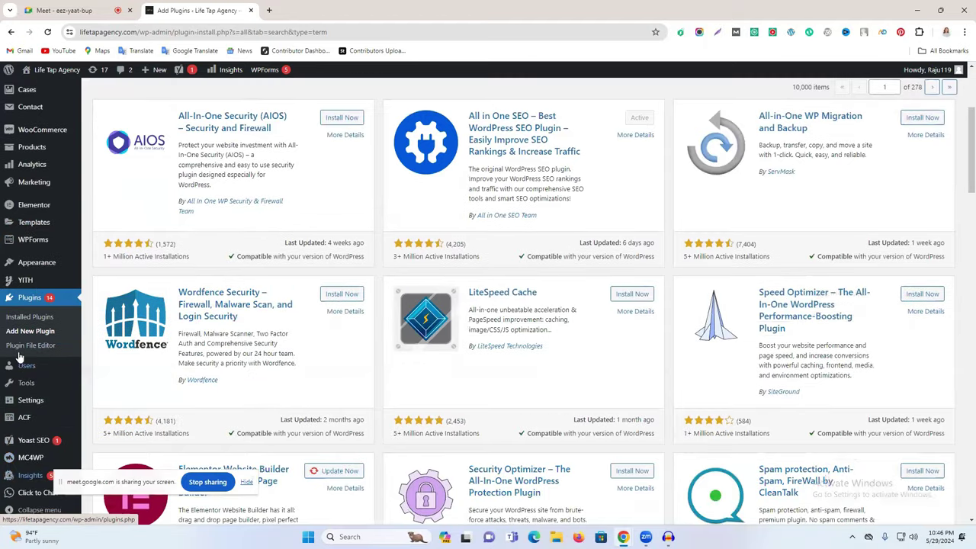
scroll(30, 412, "up", 3)
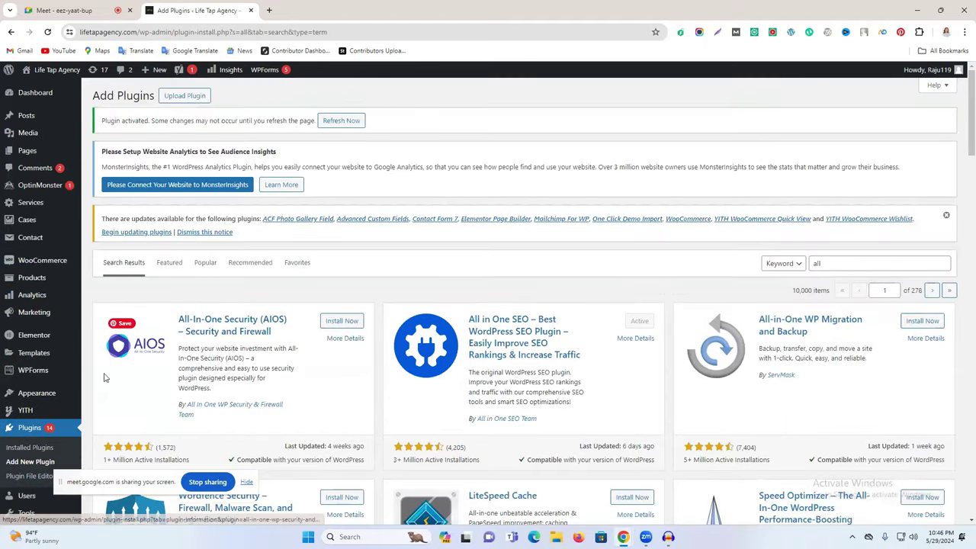
scroll(43, 414, "down", 1)
scroll(44, 414, "down", 3)
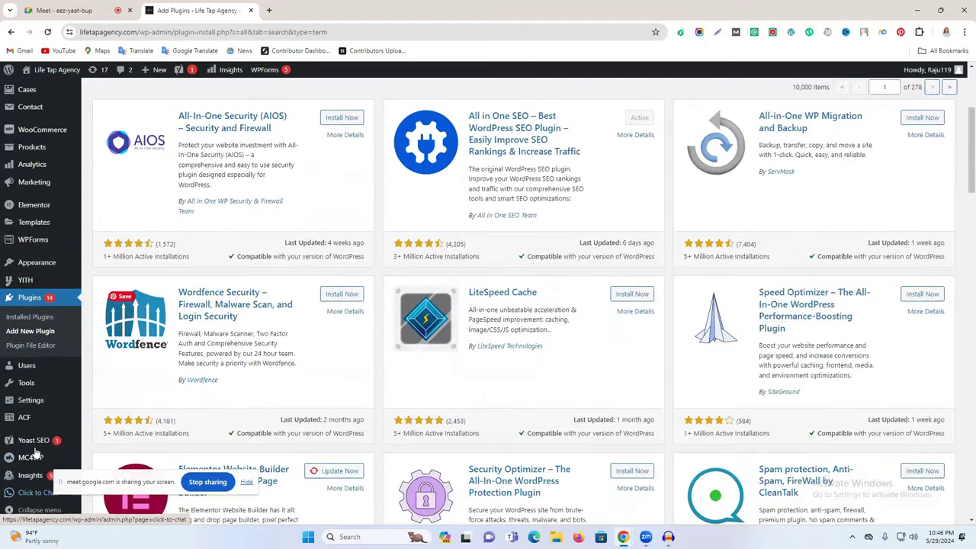
mouse_move(45, 441)
left_click(95, 439)
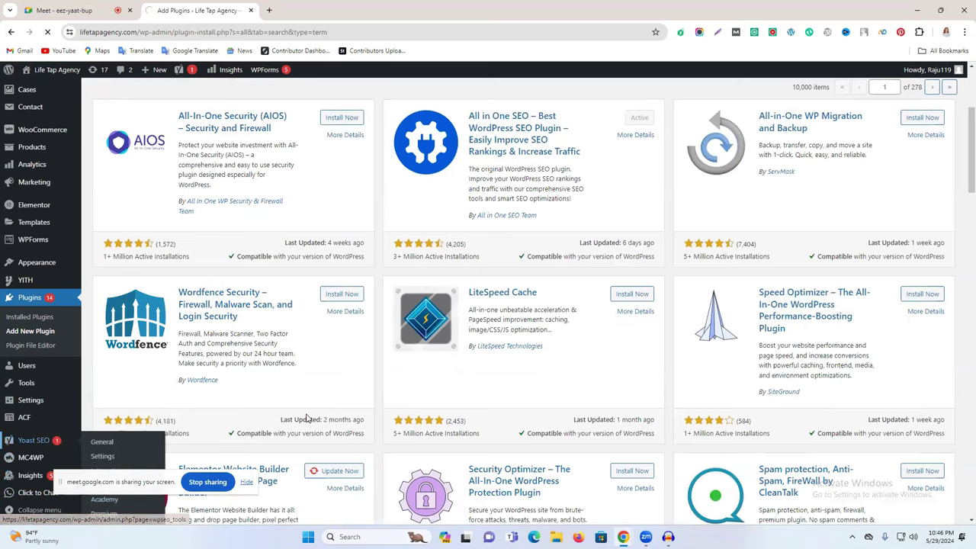
Step: Find Yoast SEO in the Plugins list and deactivate it
scroll(115, 404, "down", 4)
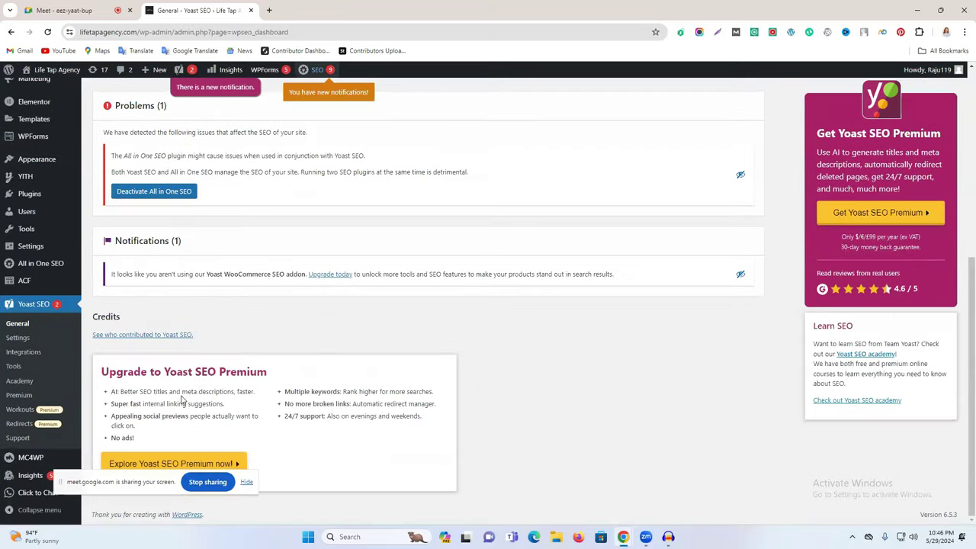
scroll(48, 424, "up", 3)
scroll(48, 424, "down", 3)
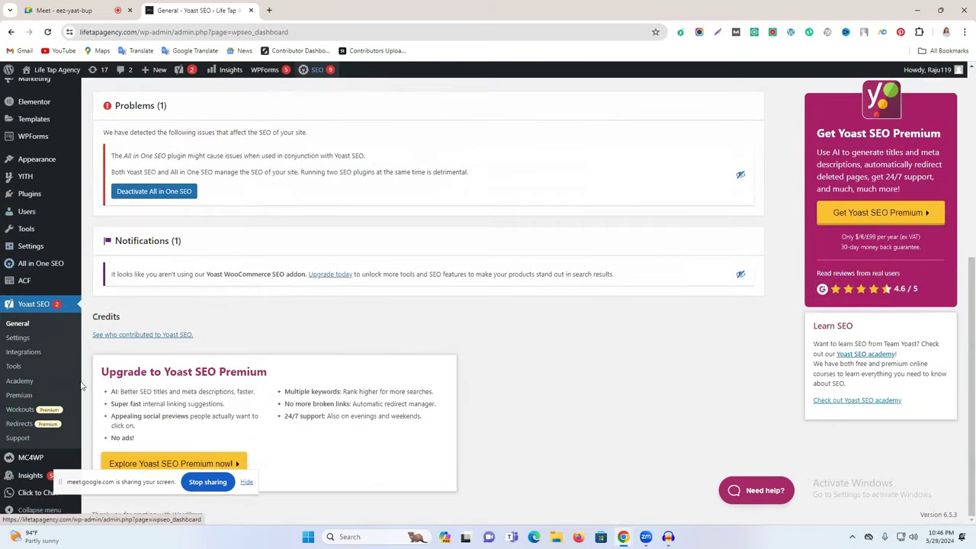
mouse_move(39, 198)
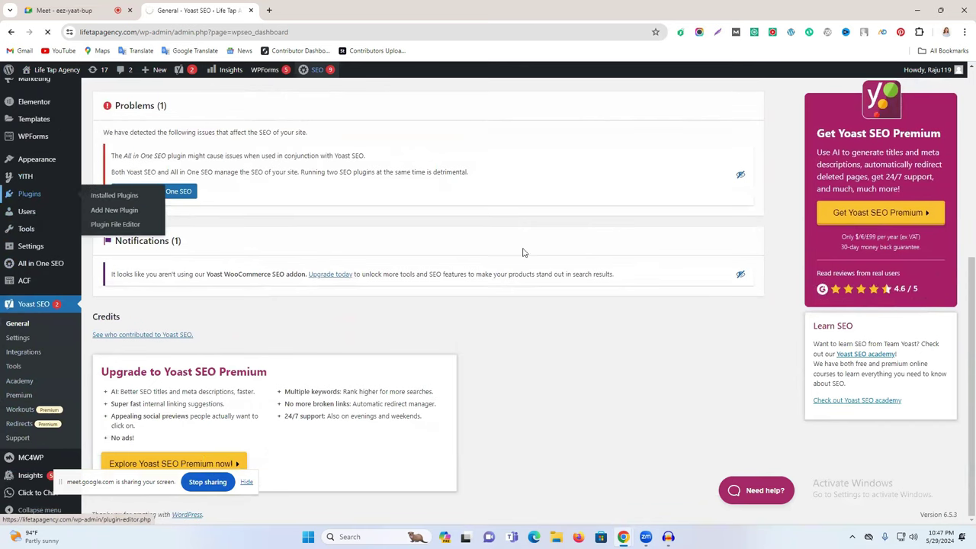
scroll(429, 257, "down", 3)
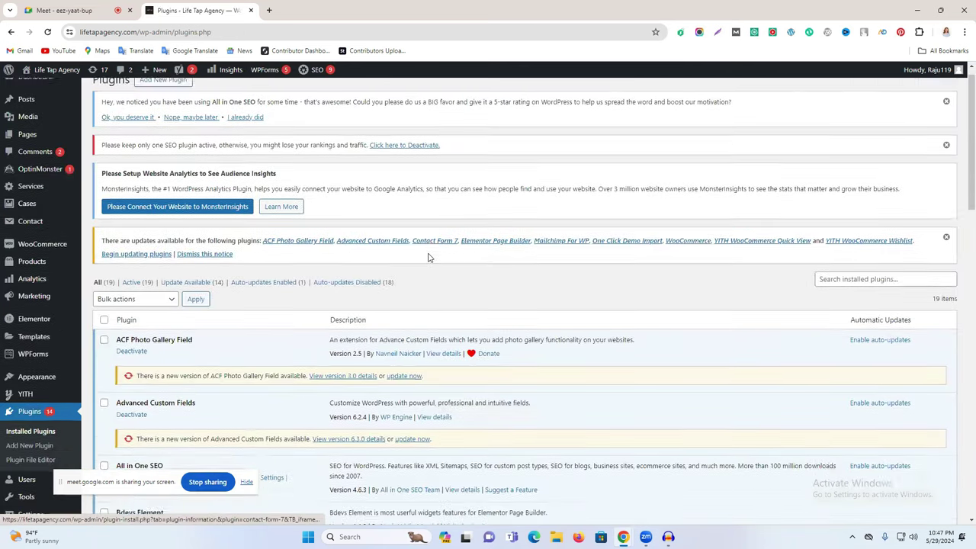
scroll(222, 273, "down", 3)
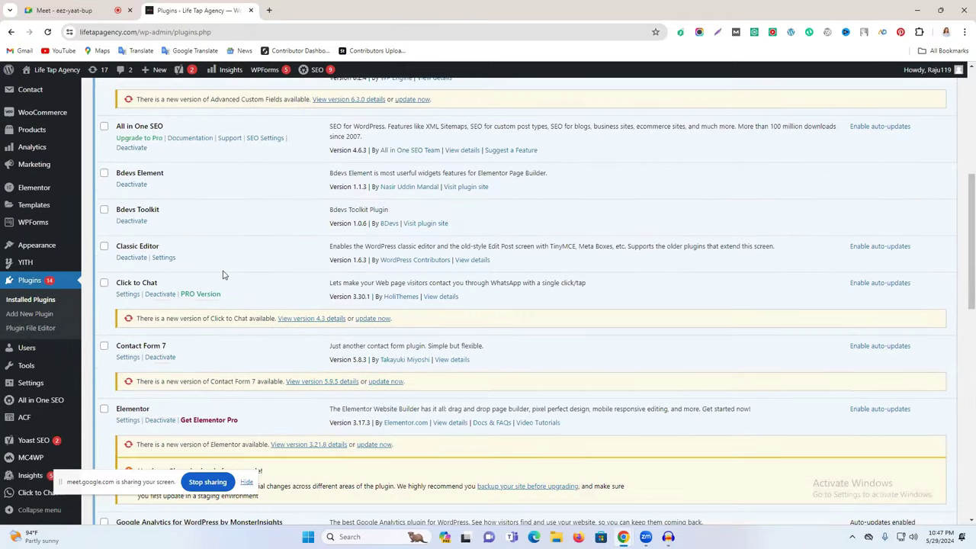
scroll(223, 275, "down", 5)
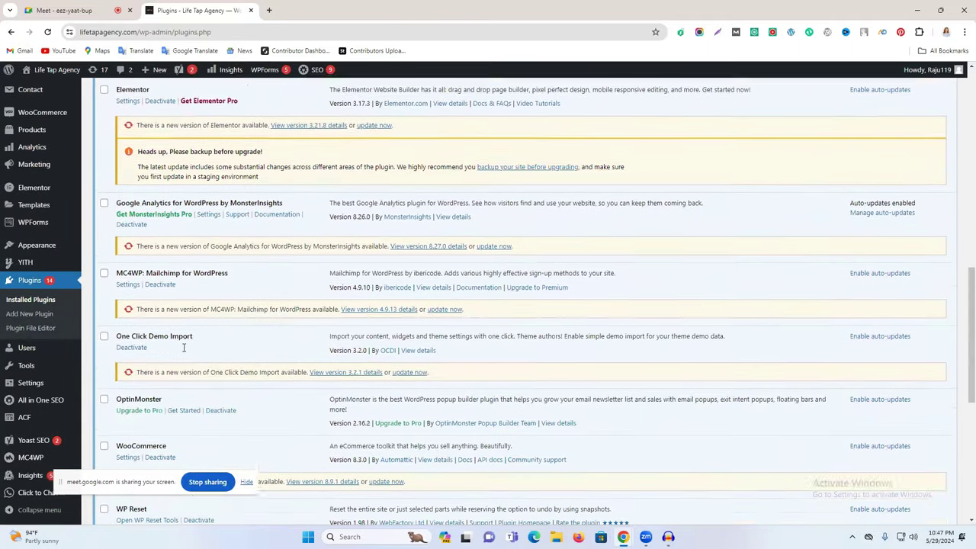
scroll(184, 348, "down", 4)
scroll(201, 362, "down", 2)
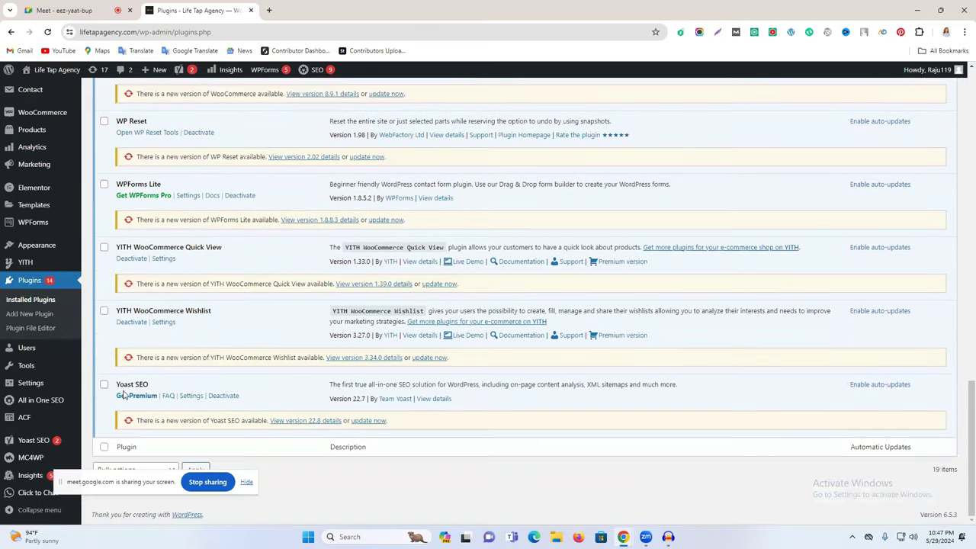
left_click(224, 397)
scroll(290, 382, "down", 10)
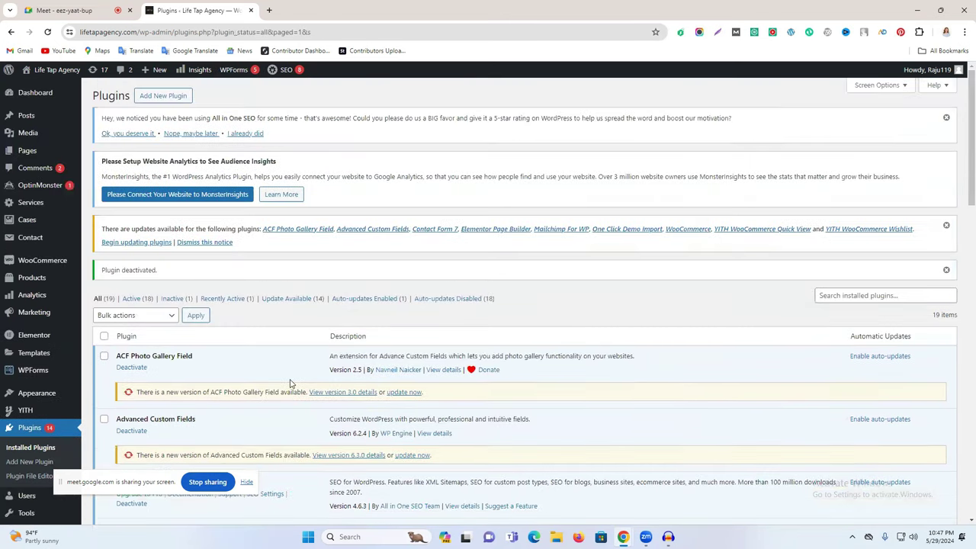
scroll(213, 386, "down", 10)
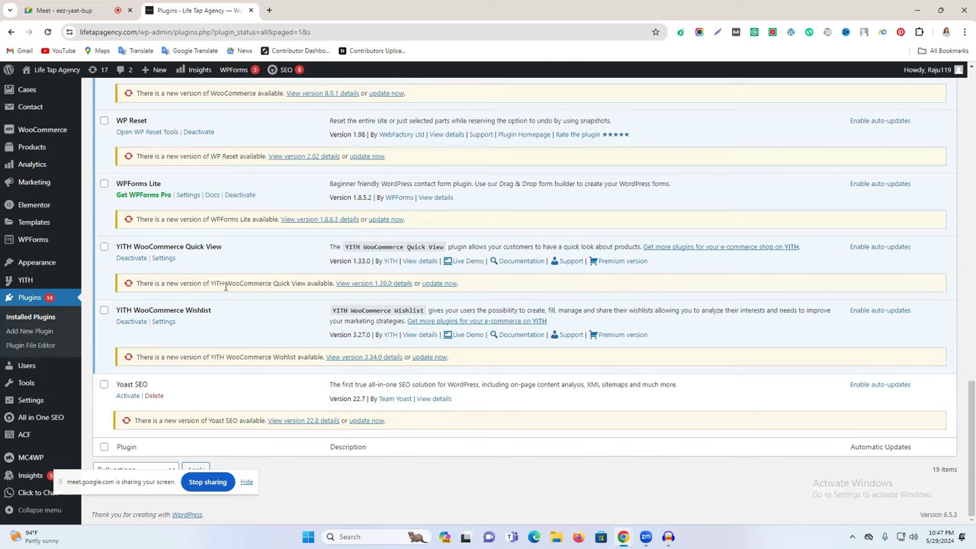
Step: Close the AIOSEO notifications panel and review the dashboard showing 15 posts and a 67/100 site score
mouse_move(25, 427)
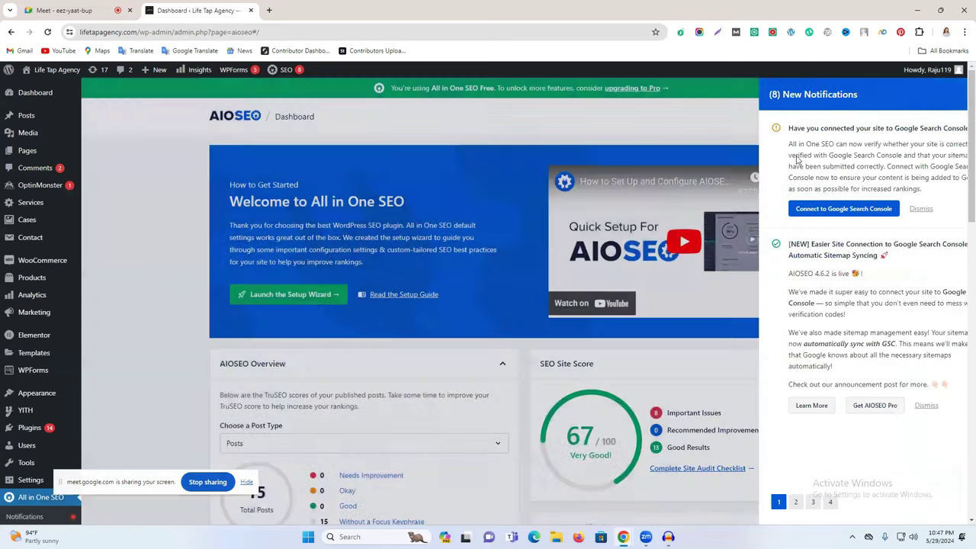
left_click(496, 304)
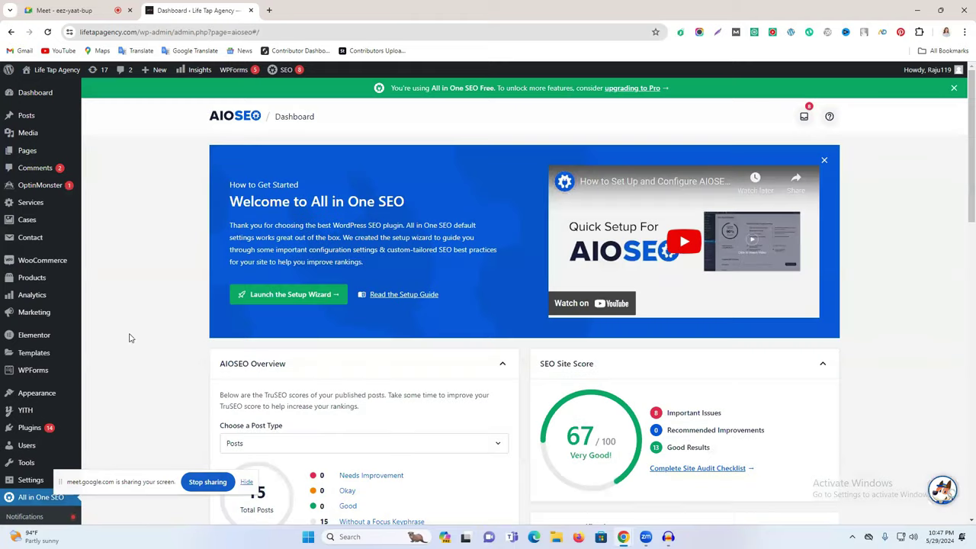
scroll(131, 338, "down", 3)
scroll(112, 327, "down", 5)
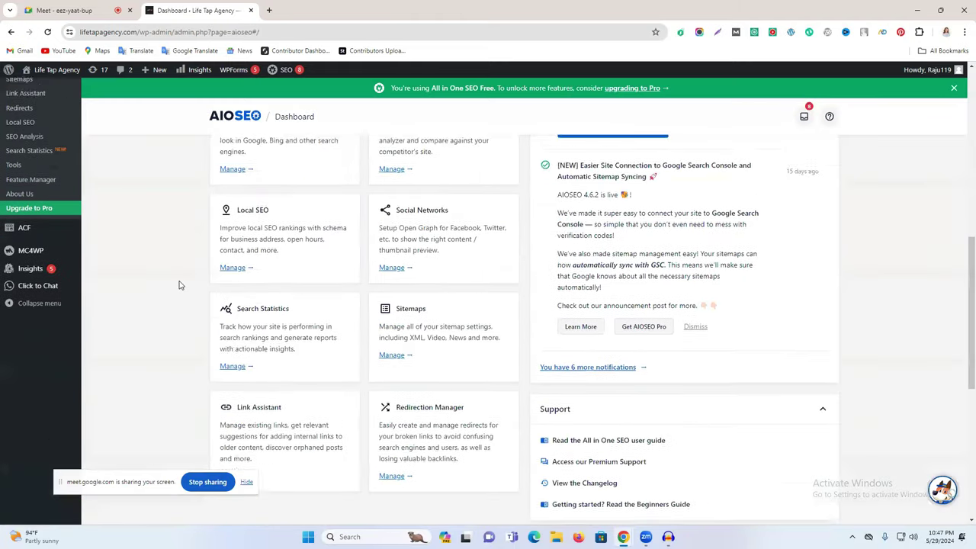
scroll(181, 283, "up", 2)
scroll(27, 290, "up", 1)
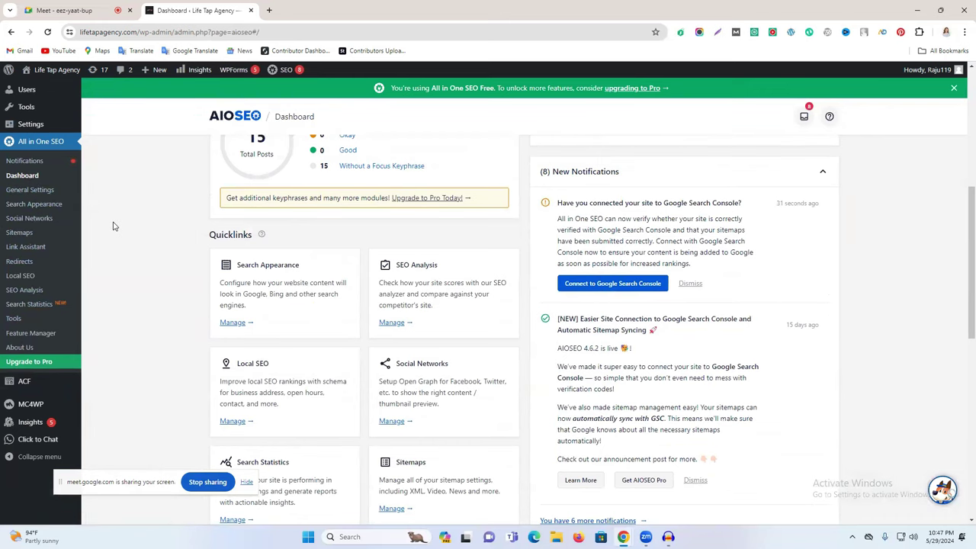
scroll(508, 307, "up", 2)
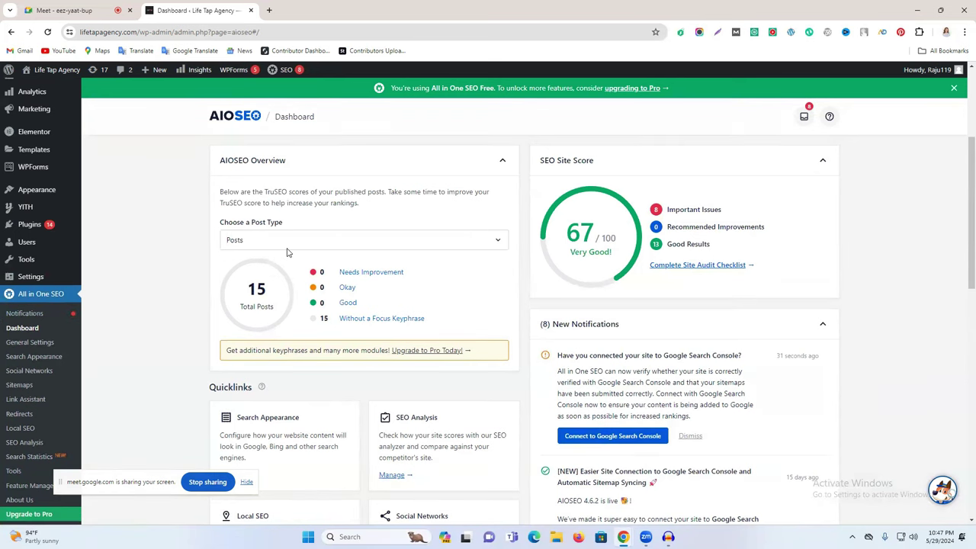
scroll(287, 254, "down", 3)
scroll(287, 254, "up", 2)
scroll(287, 254, "up", 2)
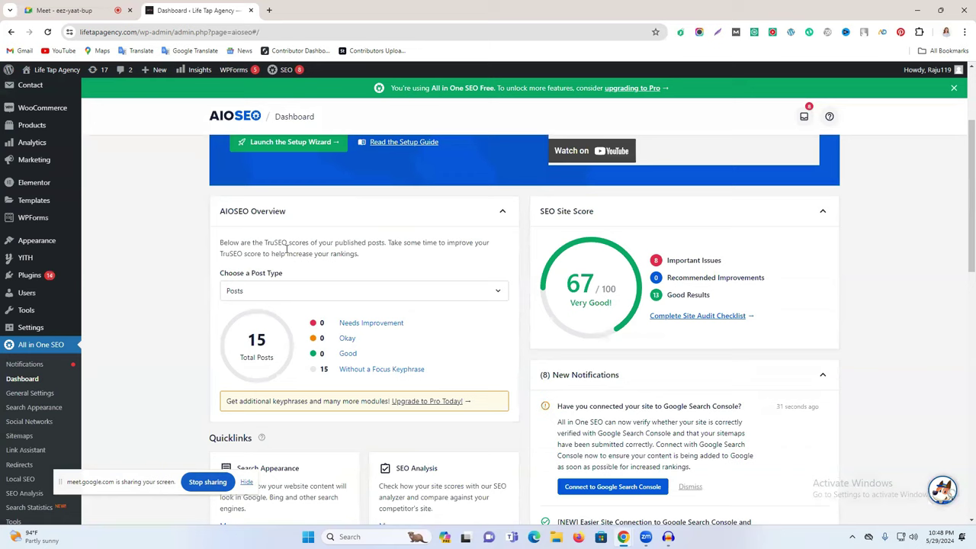
scroll(287, 251, "down", 6)
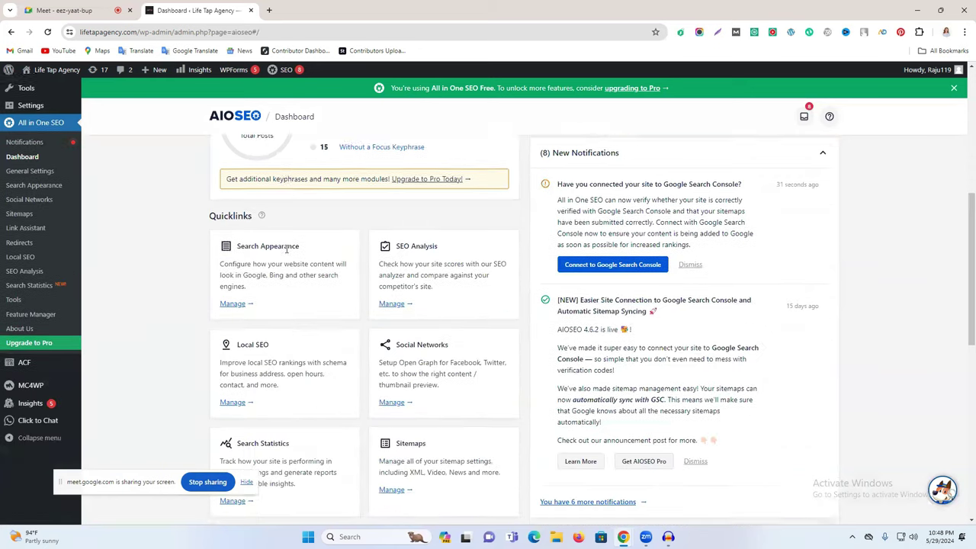
scroll(287, 252, "up", 6)
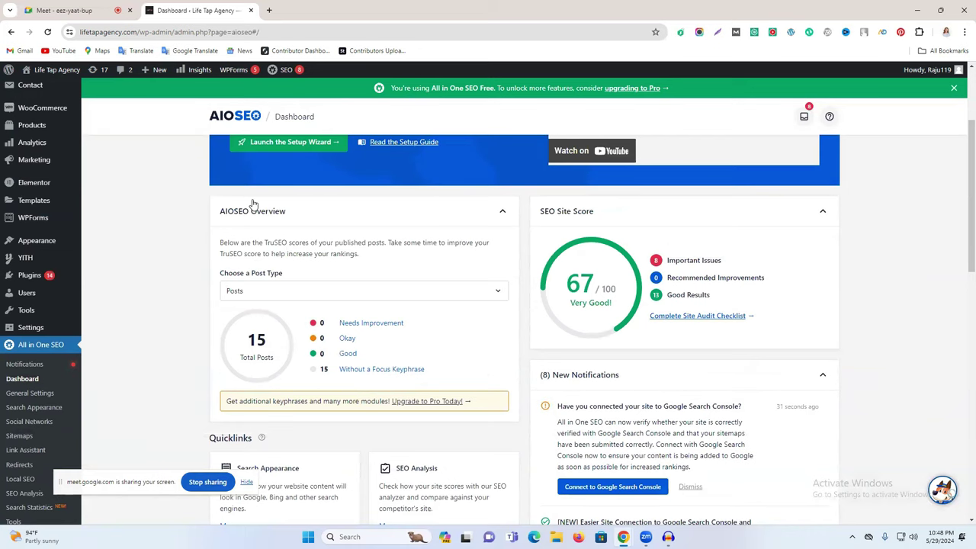
scroll(532, 163, "up", 1)
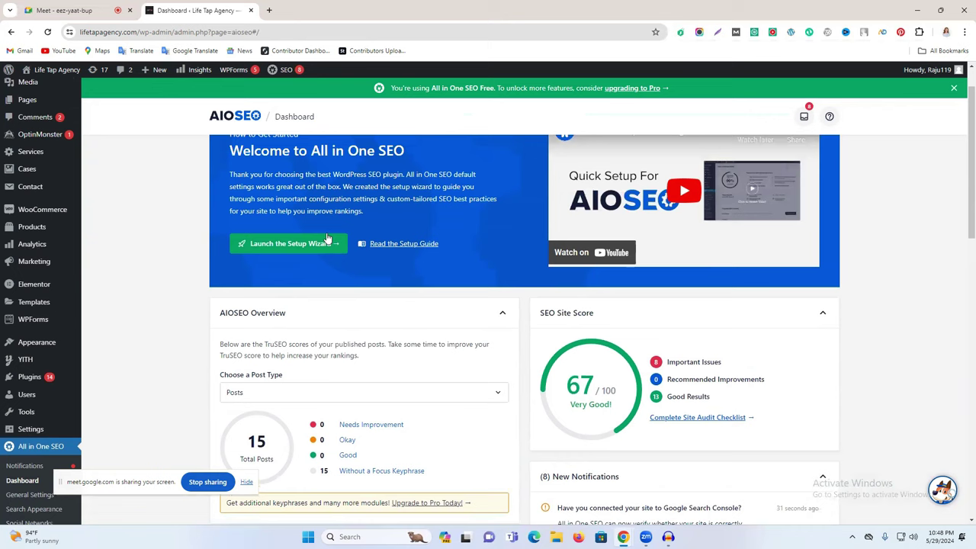
left_click(302, 248)
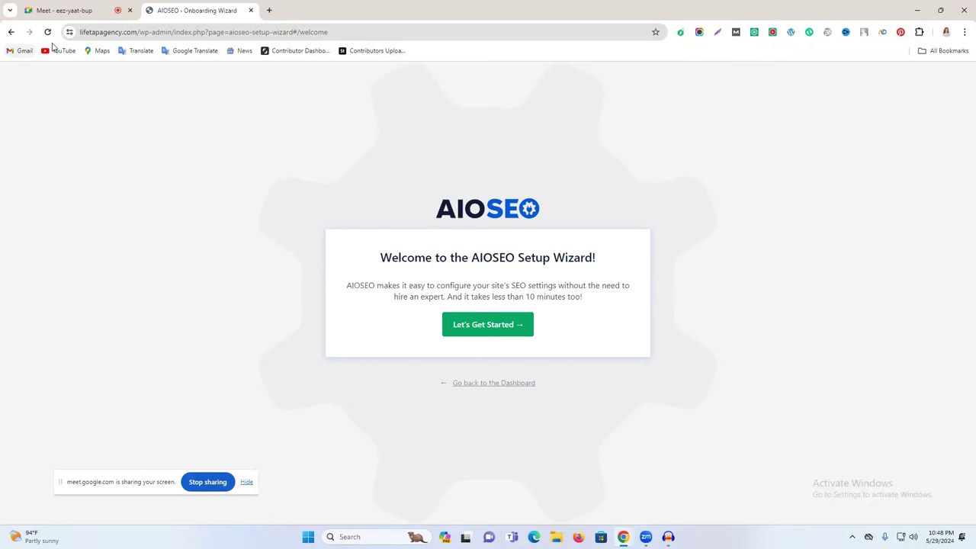
left_click(11, 33)
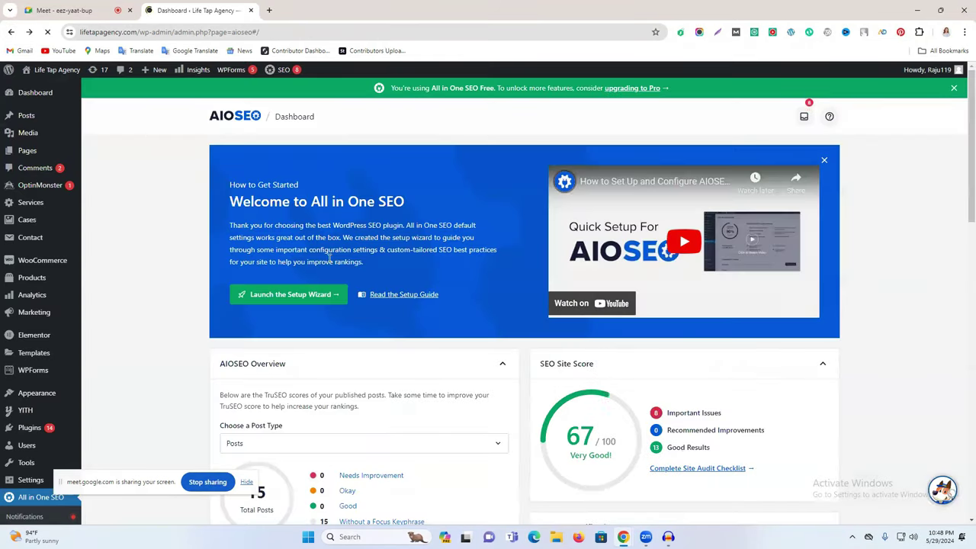
scroll(458, 351, "down", 1)
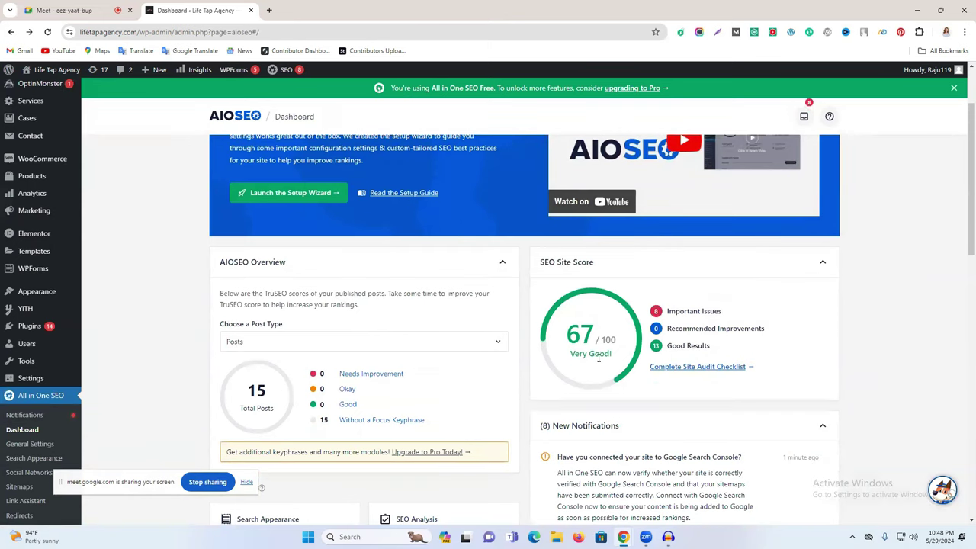
scroll(262, 231, "up", 1)
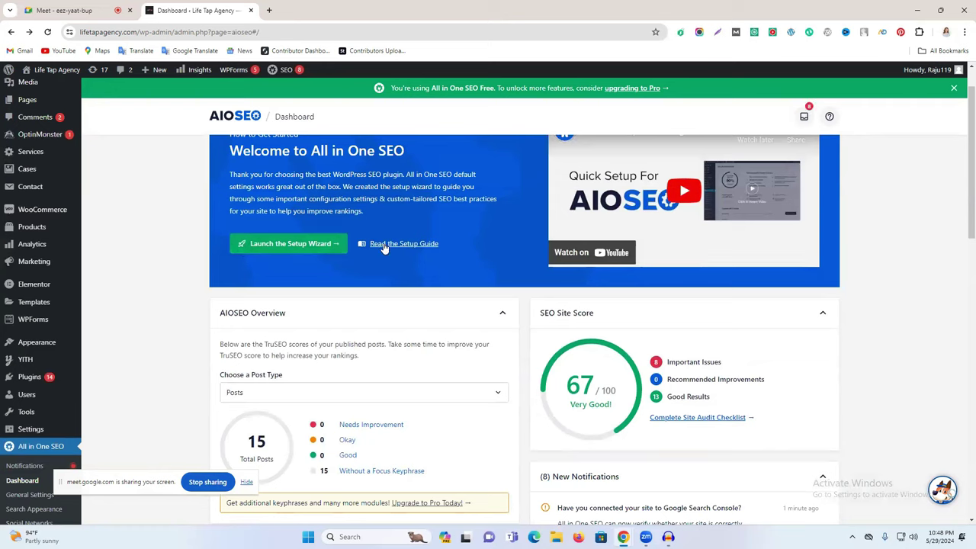
Step: Launch the AIOSEO setup wizard and start it at the Yoast SEO import step
left_click(284, 246)
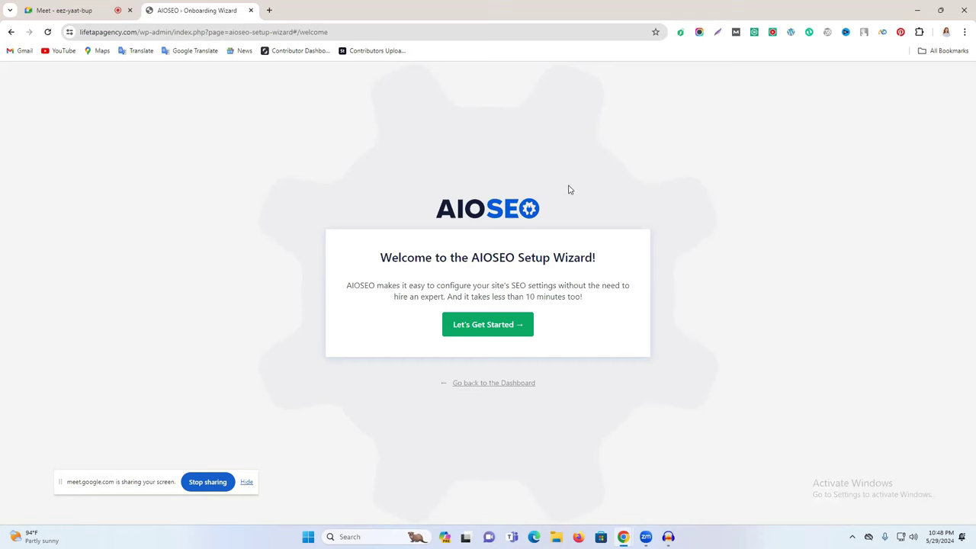
left_click(476, 333)
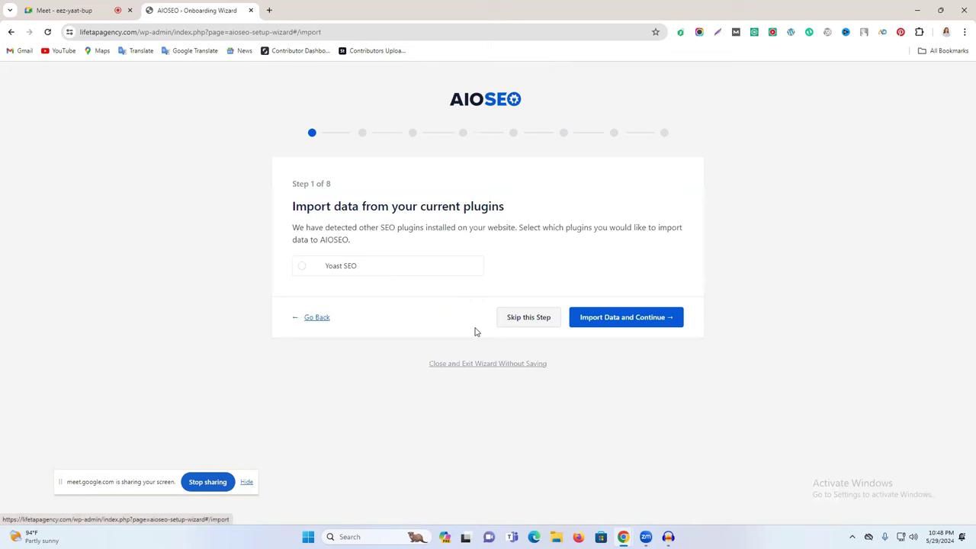
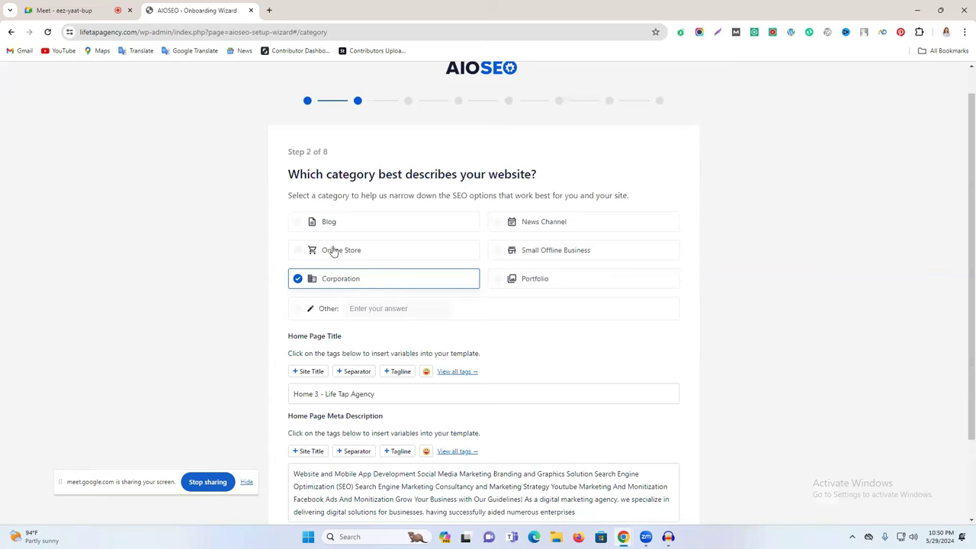
Step: Set the site category to Other
left_click(330, 225)
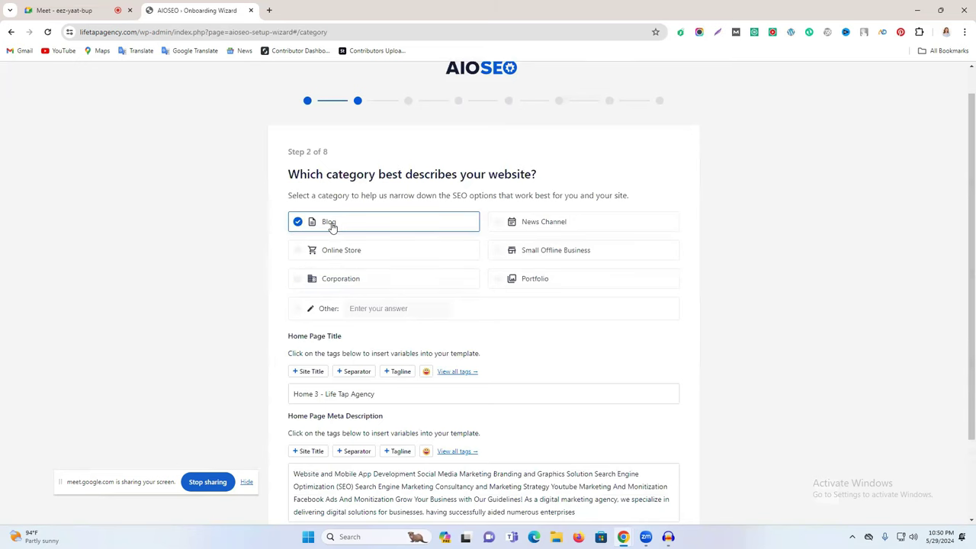
left_click(343, 281)
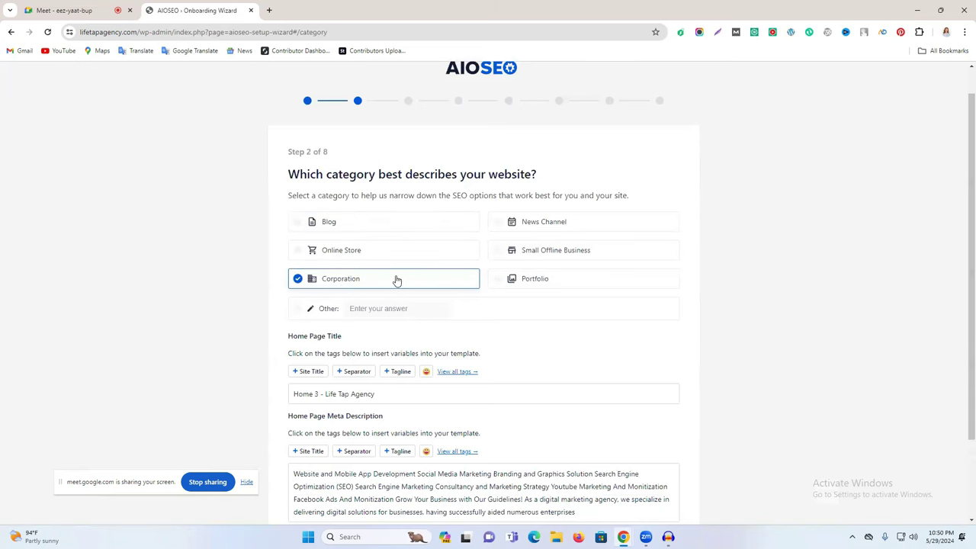
scroll(473, 264, "down", 1)
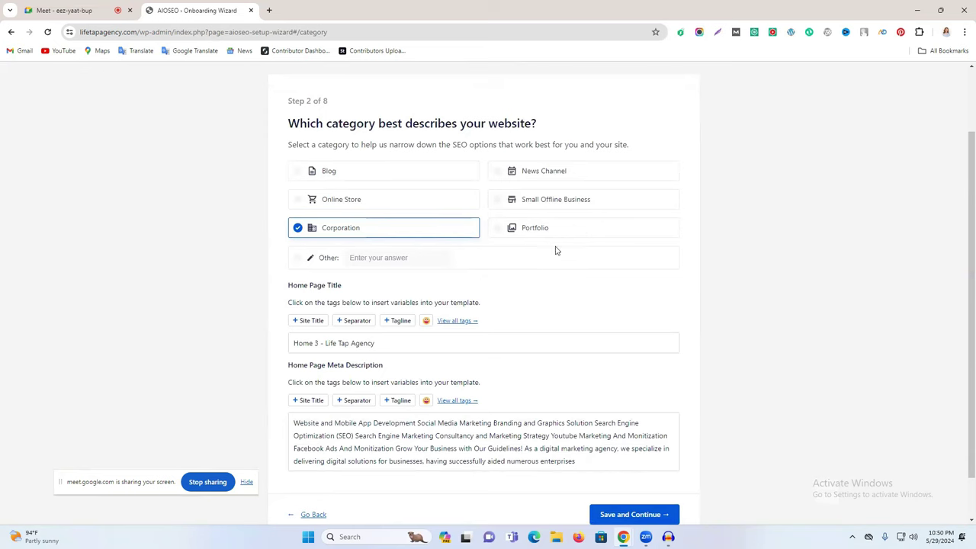
scroll(368, 305, "down", 1)
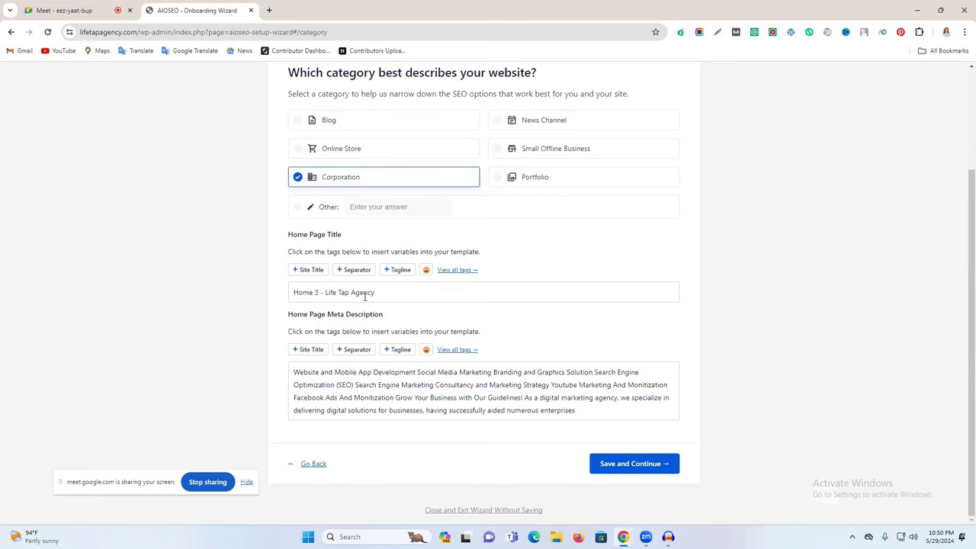
left_click(310, 212)
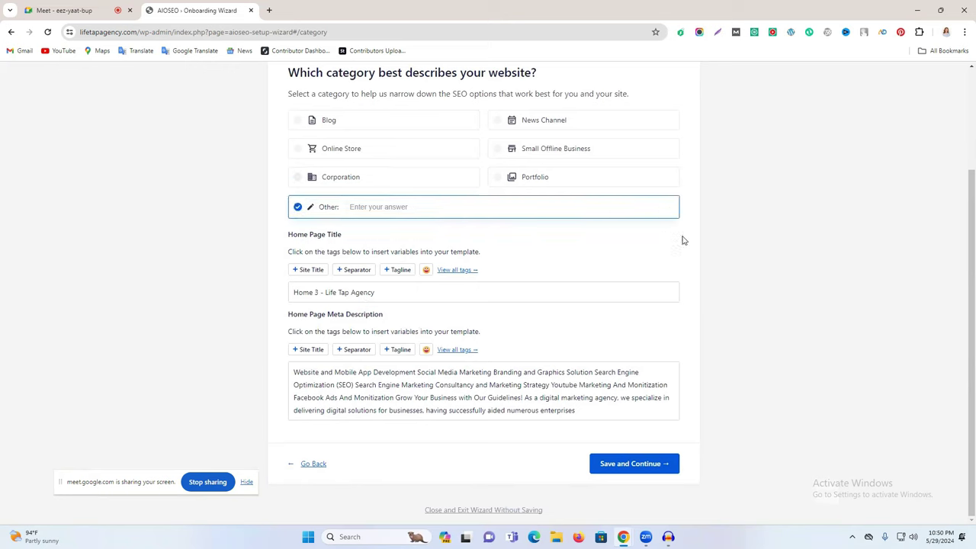
Step: Change the home page title to 'Best Social Media Marketing Agency In Bangladesh | Life Tap Agency'
left_click(419, 290)
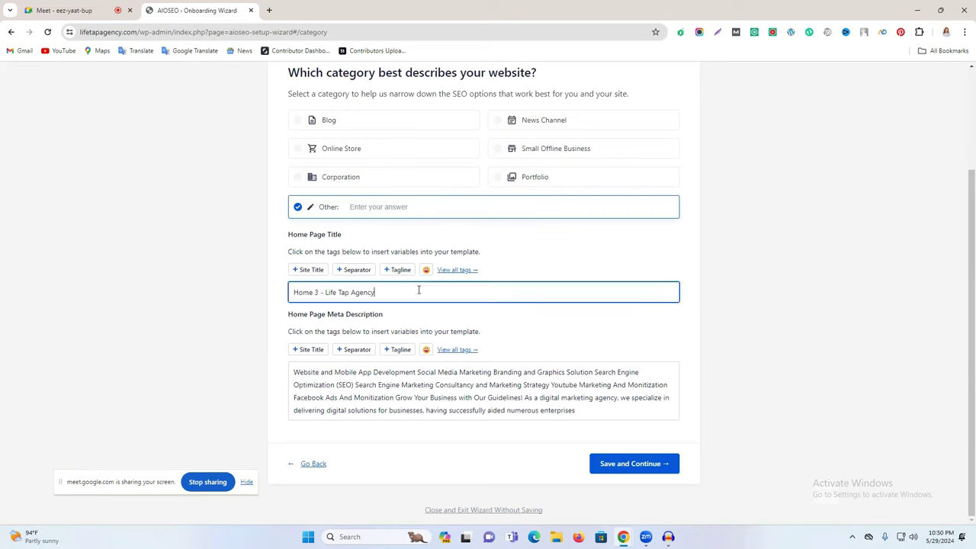
key("ctrl+a")
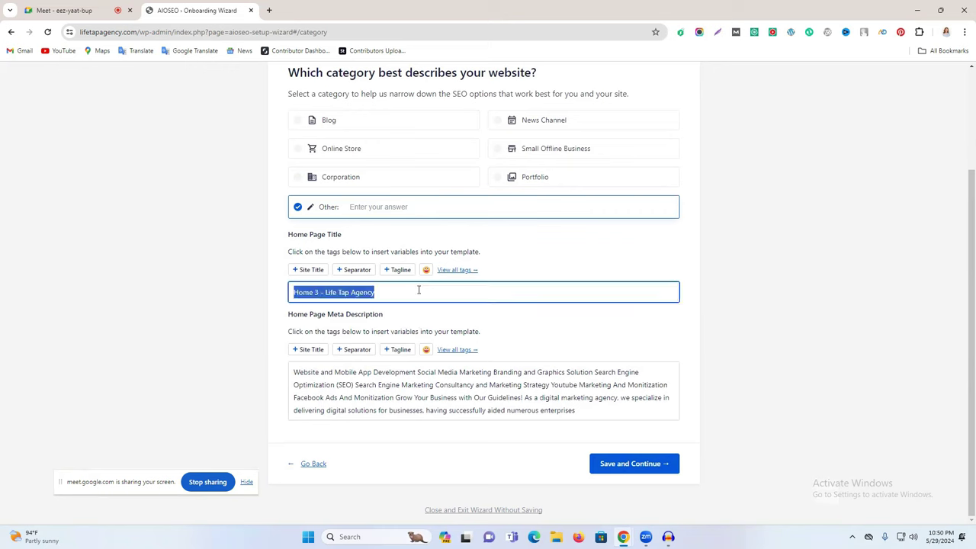
left_click(384, 294)
key("ctrl+a")
key("BackSpace")
key("ctrl+z")
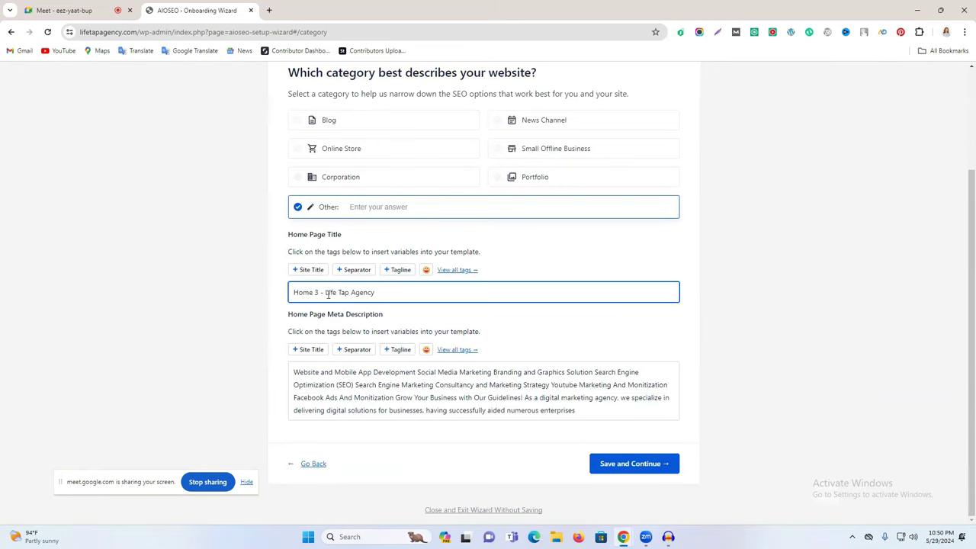
left_click_drag(318, 291, 270, 299)
left_click_drag(325, 293, 281, 297)
type("Best Social Media")
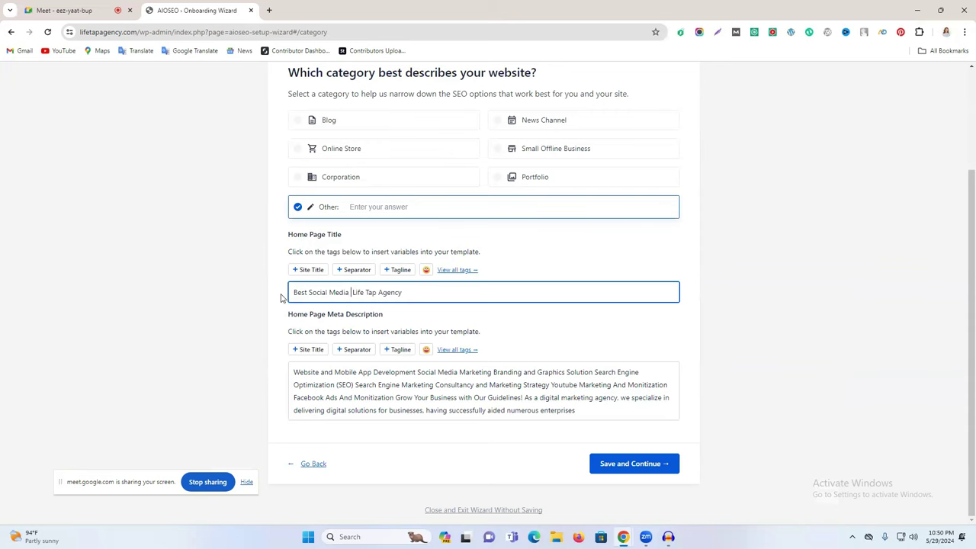
type(" Marketing A")
type("genc")
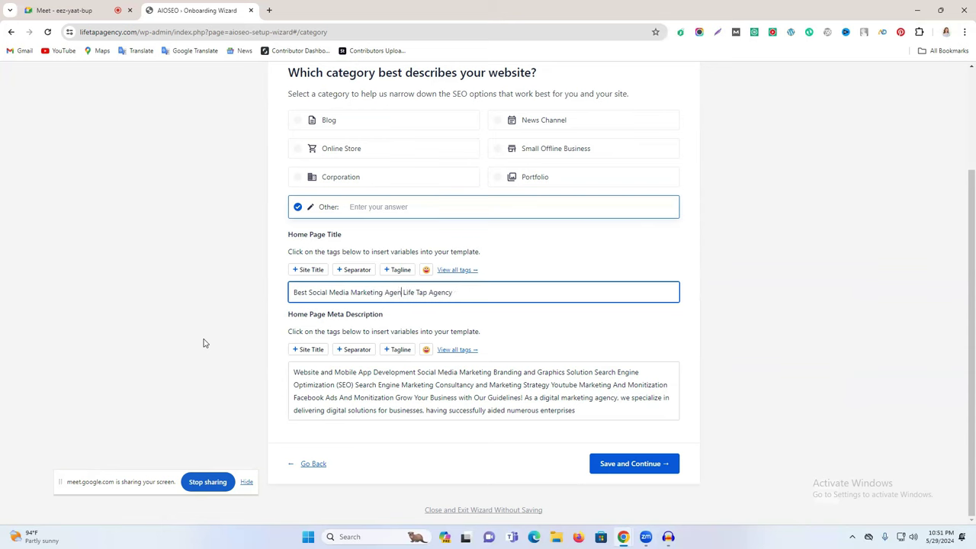
type("y In Bangladesh -")
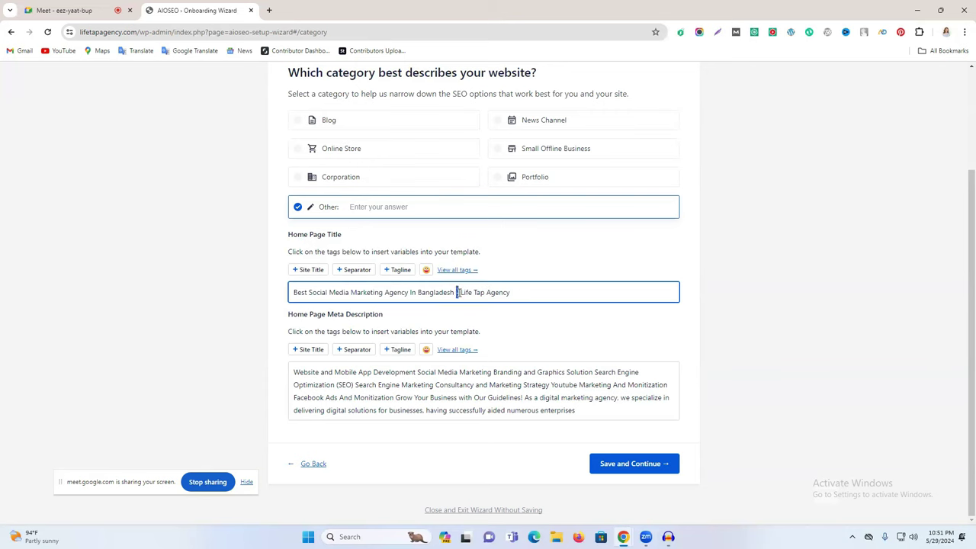
key("BackSpace")
left_click_drag(288, 315, 391, 316)
left_click(361, 376)
key("ctrl+a")
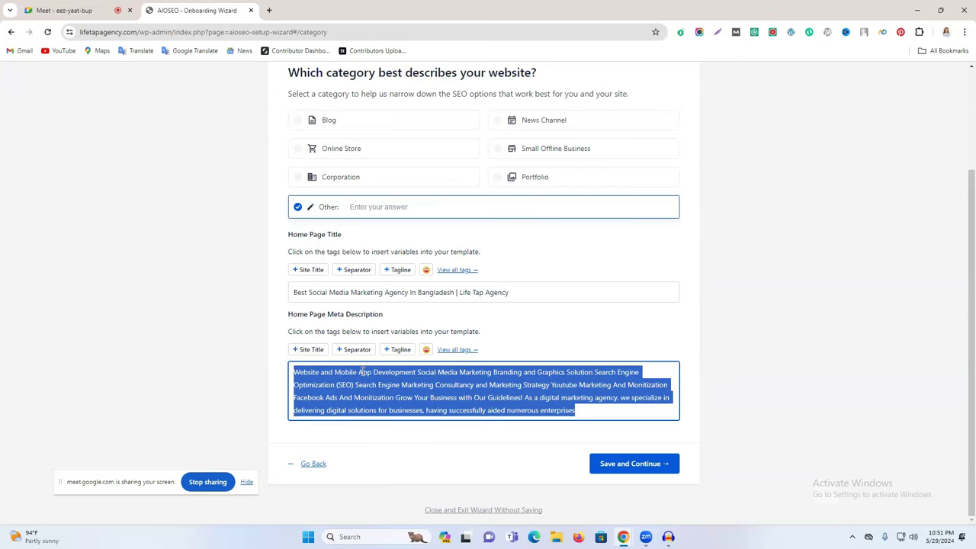
Step: Search Google for the Life Tap Agency site in a new tab
left_click(271, 10)
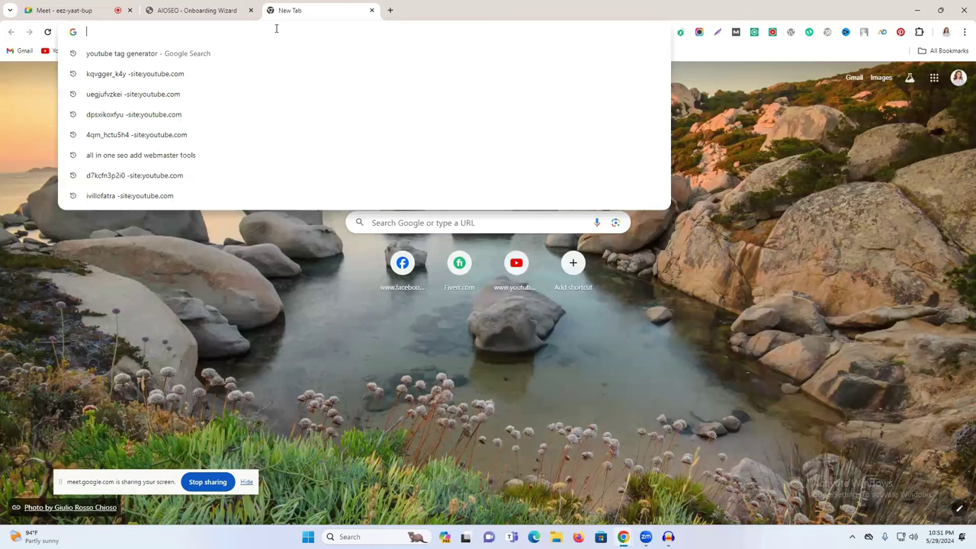
type("lifetapagency.com")
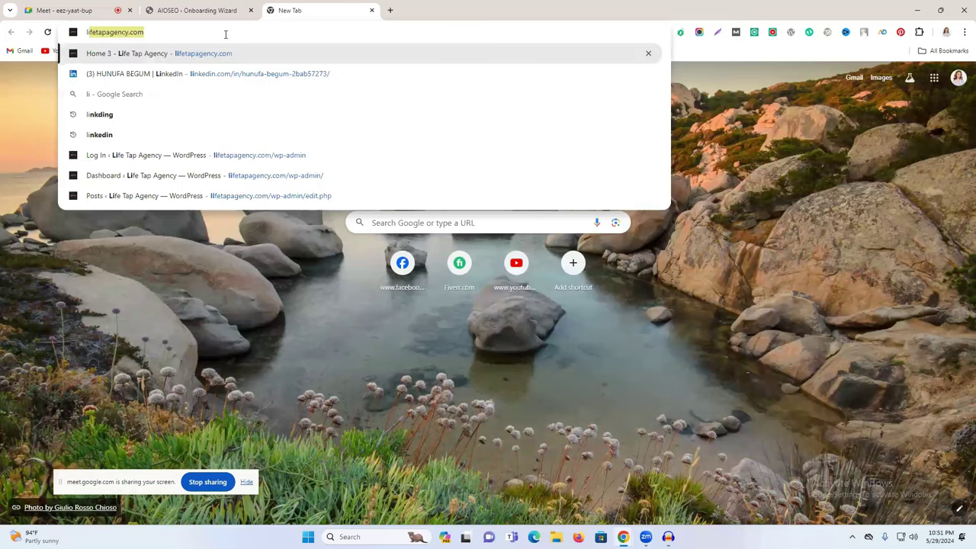
left_click(128, 31)
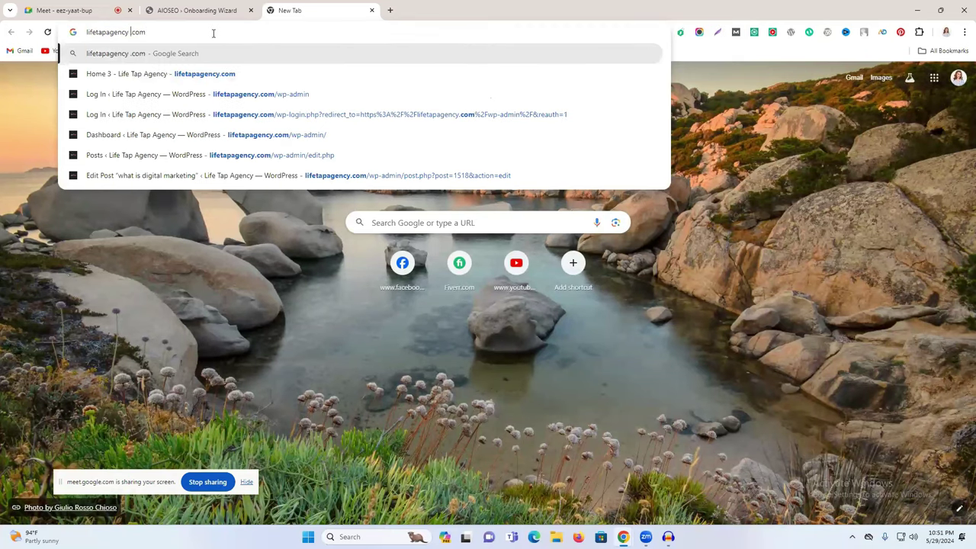
key("Return")
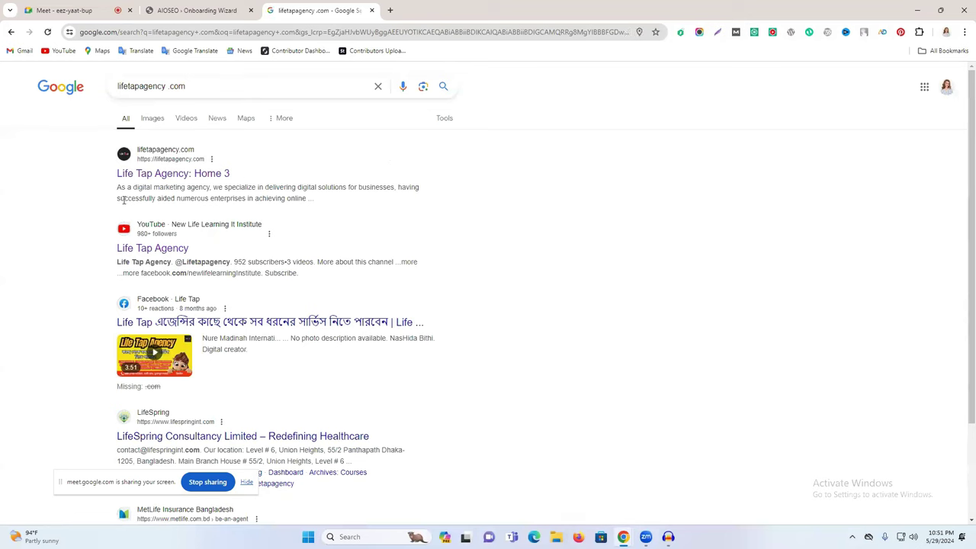
left_click(233, 12)
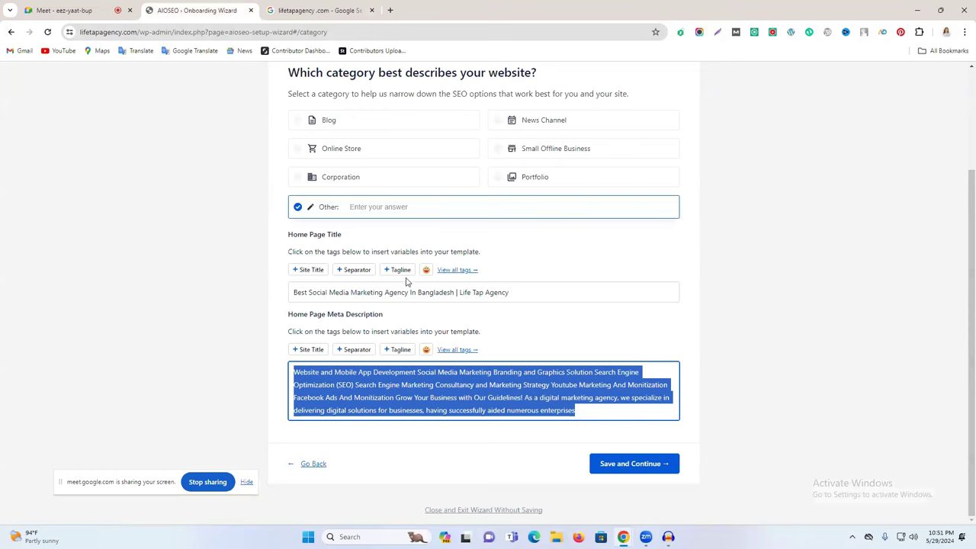
left_click(334, 7)
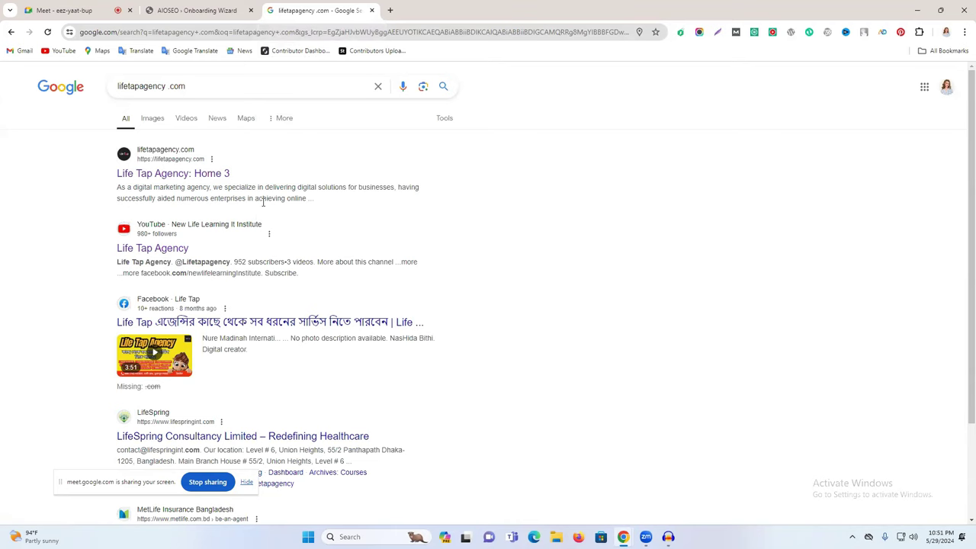
left_click(204, 10)
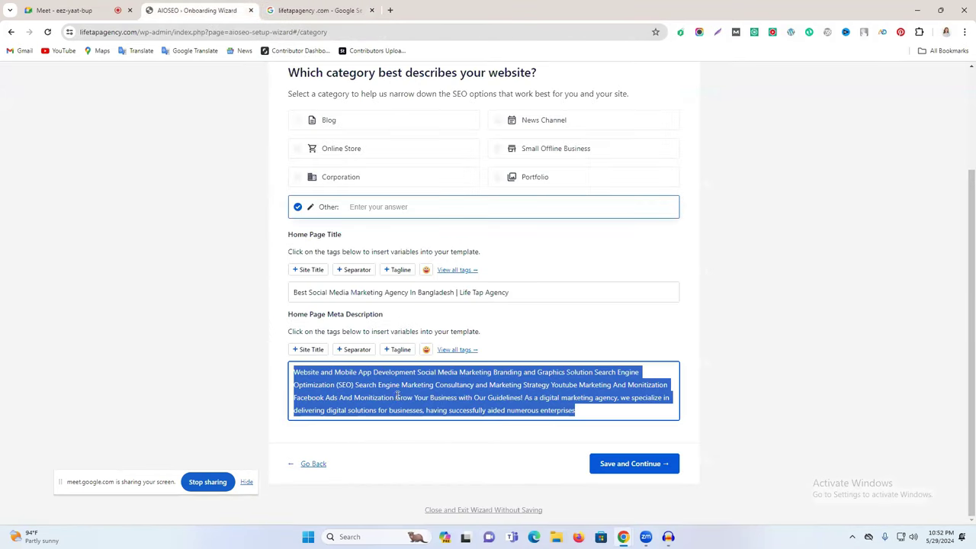
left_click(296, 7)
Step: Copy the homepage's hero paragraph into the Home Page Meta Description
left_click_drag(116, 193, 307, 199)
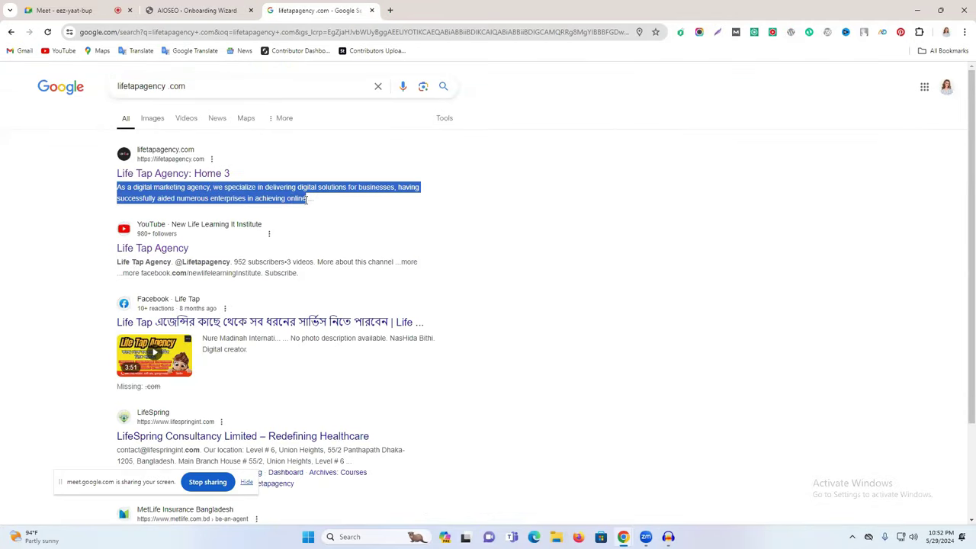
left_click(219, 179)
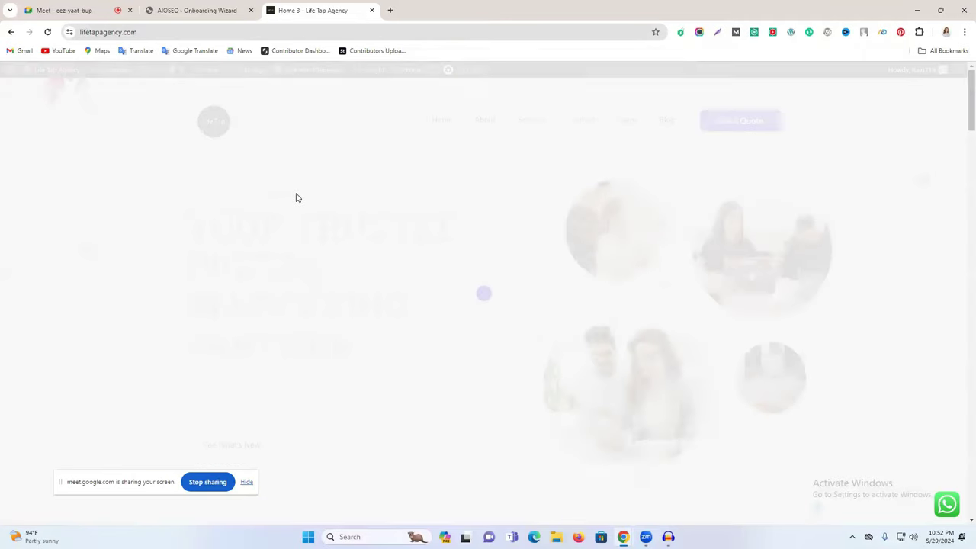
scroll(283, 229, "down", 4)
scroll(235, 238, "up", 1)
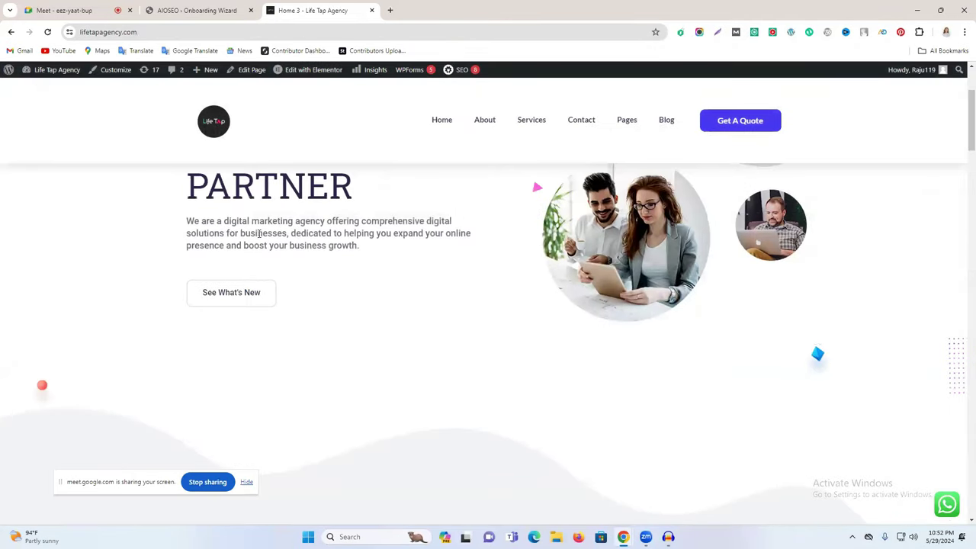
scroll(257, 234, "up", 1)
triple_click(265, 295)
key("ctrl+c")
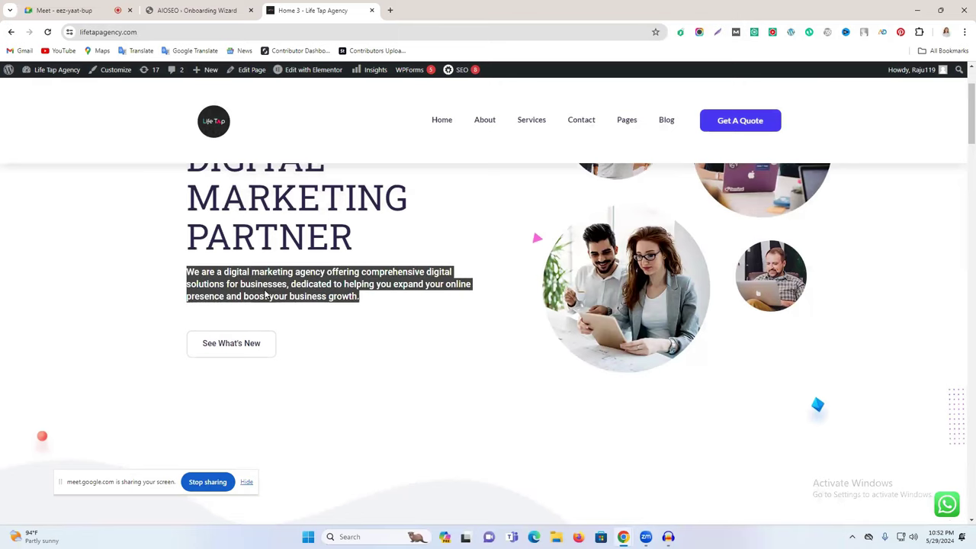
left_click(240, 6)
key("ctrl+v")
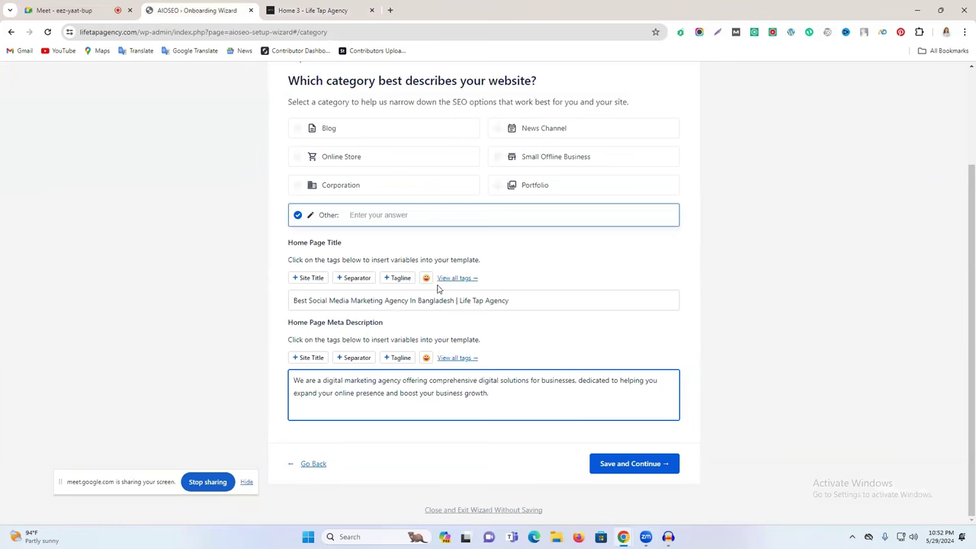
Step: Save the step, then on Additional Site Information set the site type to Person
left_click(615, 467)
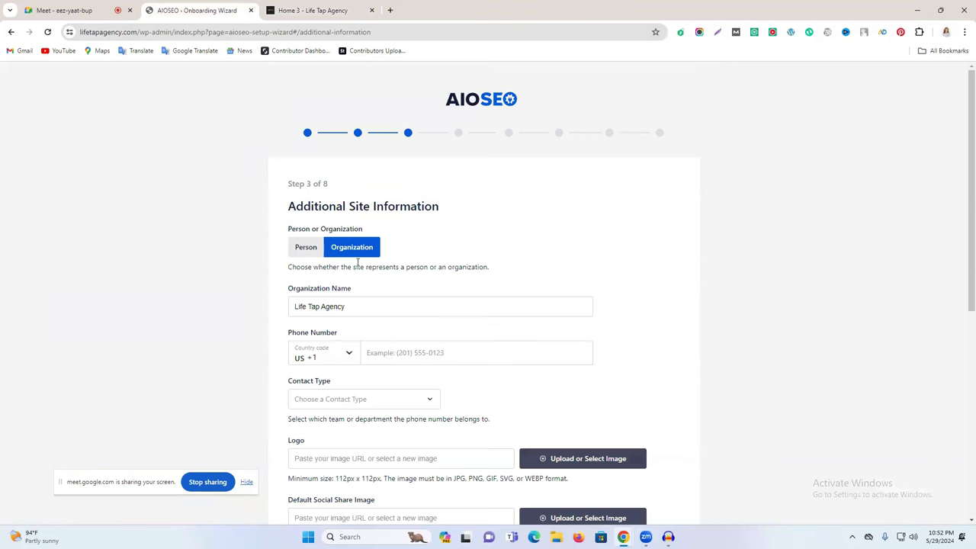
left_click(309, 251)
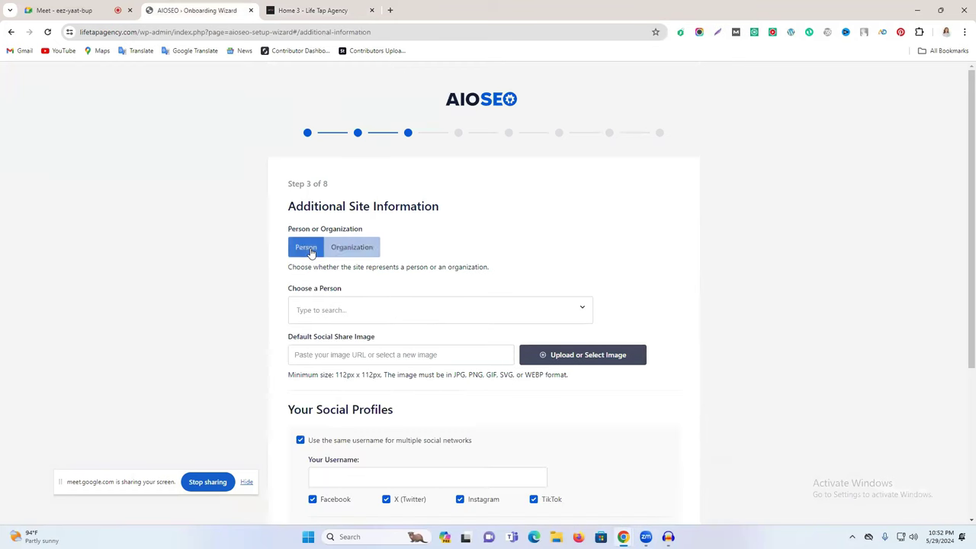
scroll(366, 264, "down", 1)
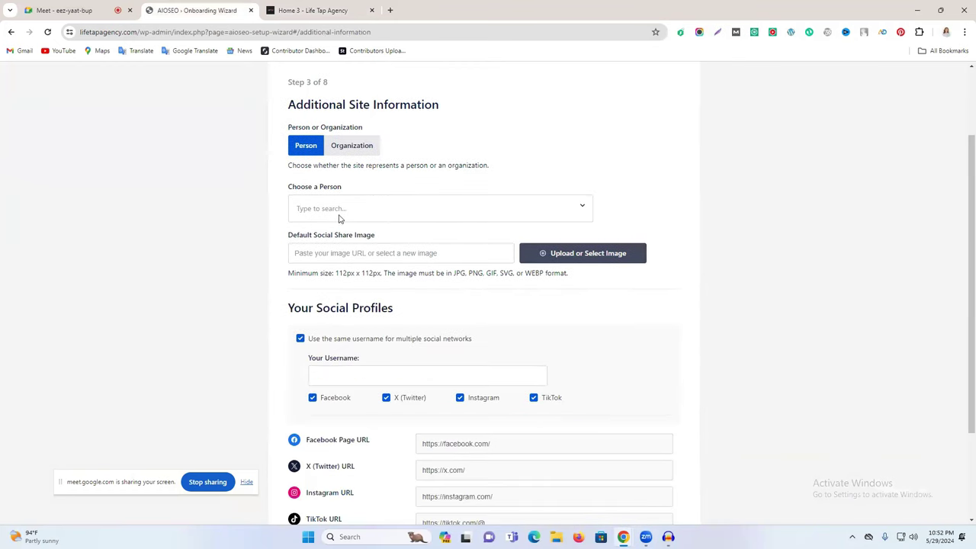
left_click(337, 204)
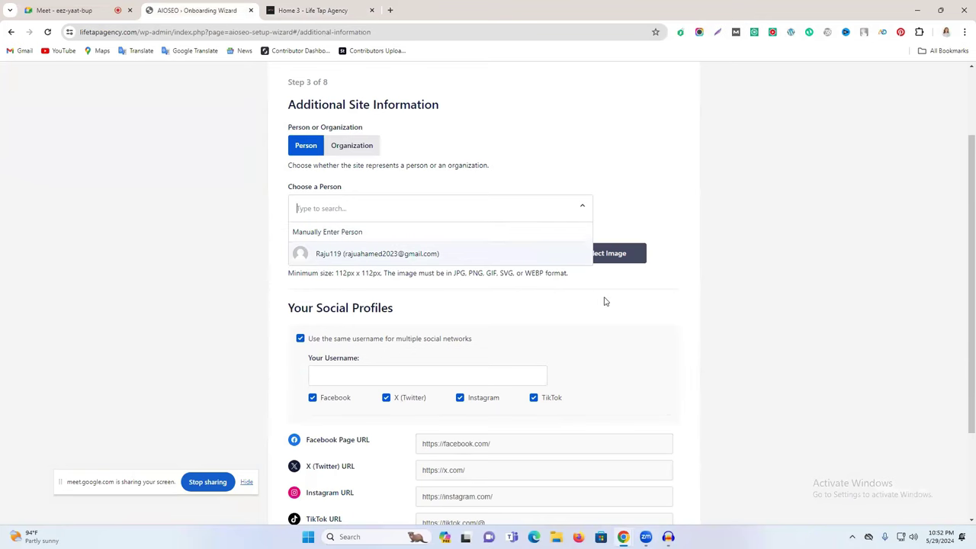
left_click(602, 345)
scroll(473, 395, "down", 1)
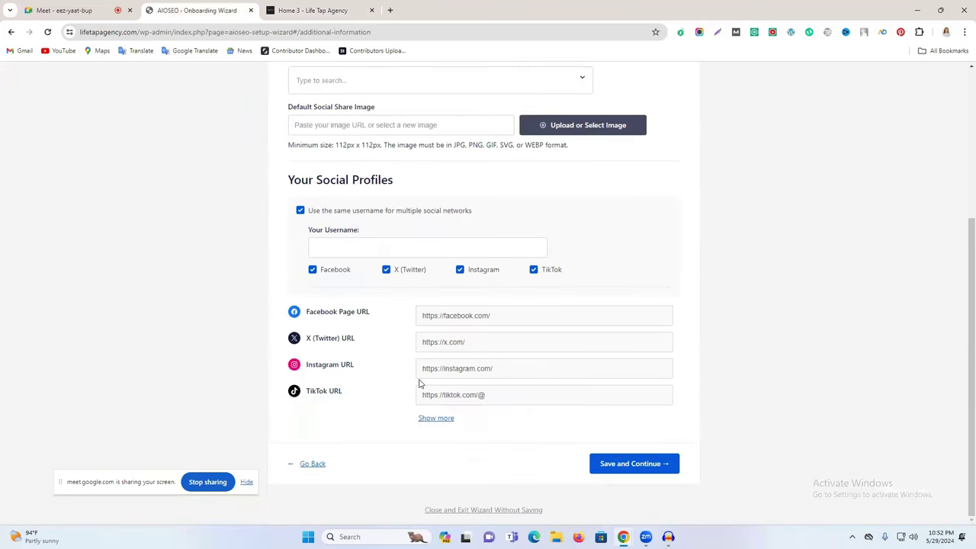
scroll(442, 366, "up", 1)
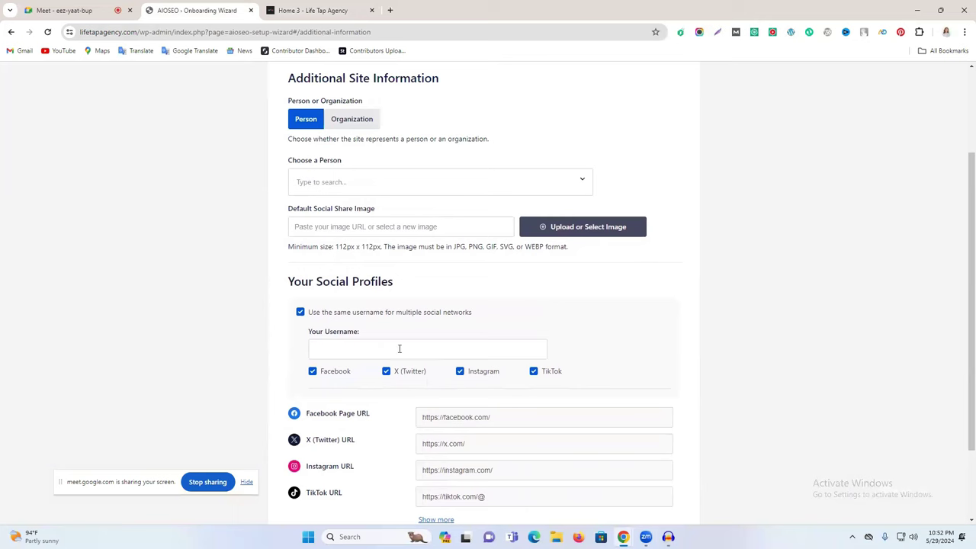
Step: Switch the site type back to Organization, named Life Tap Agency
left_click(351, 122)
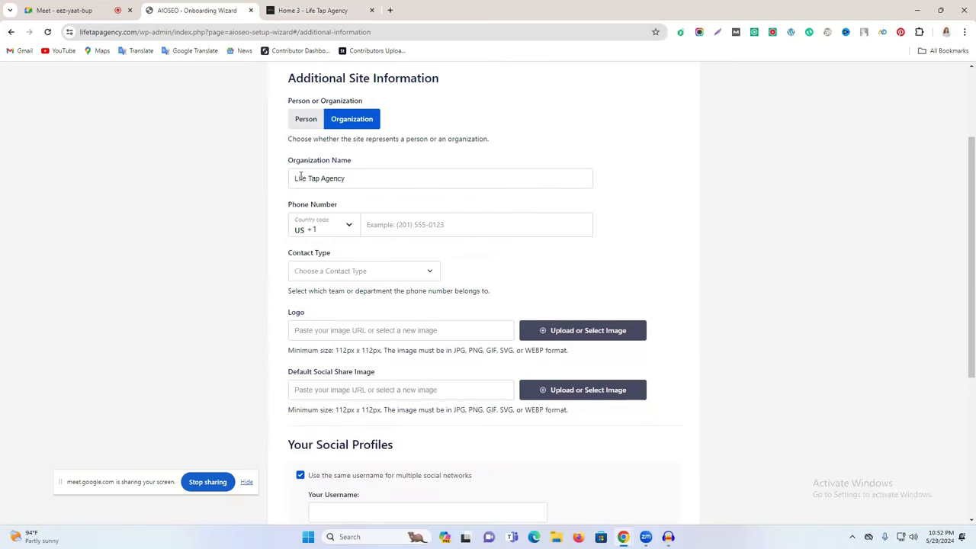
left_click_drag(290, 157, 390, 157)
triple_click(357, 177)
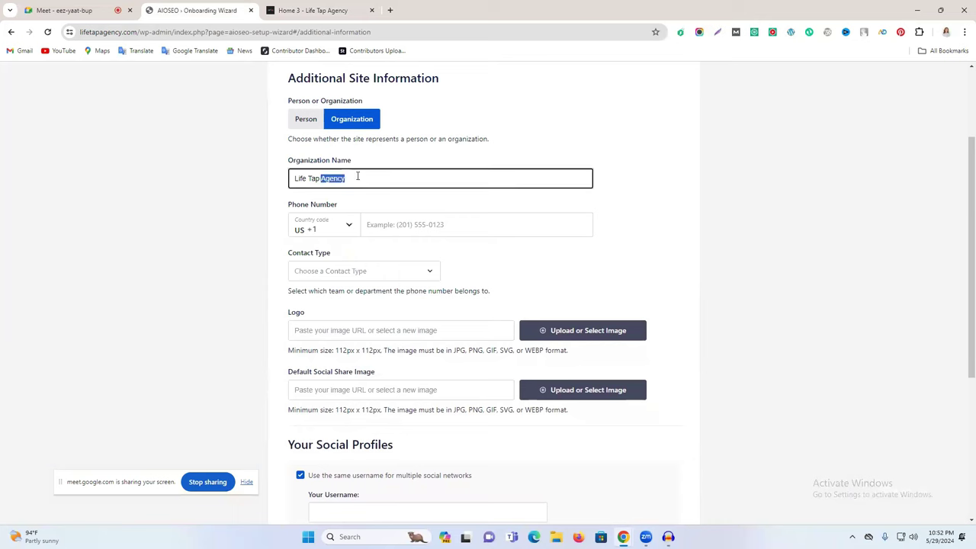
Step: Enter the organization's phone number with the Bangladesh +880 country code
left_click(334, 227)
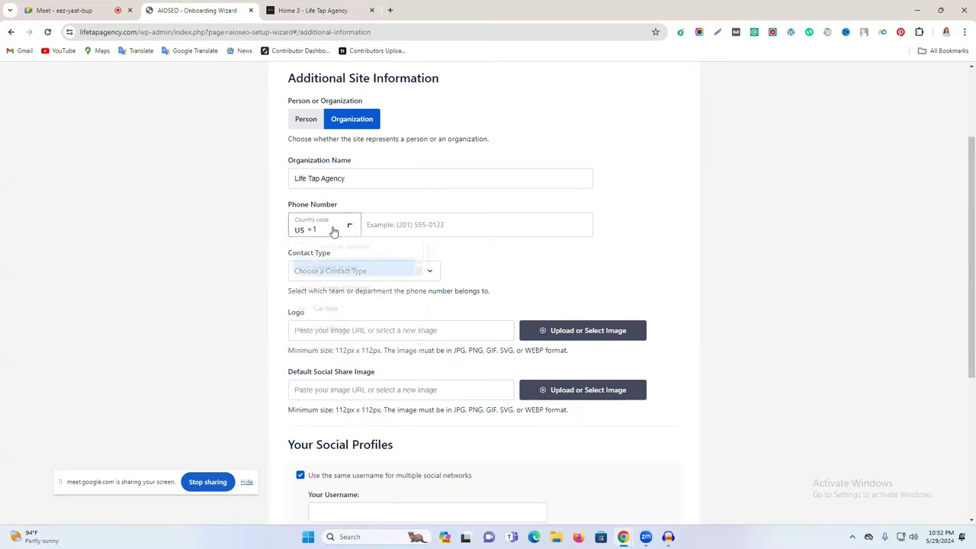
scroll(344, 315, "down", 1)
scroll(342, 315, "down", 2)
left_click(339, 255)
type("b")
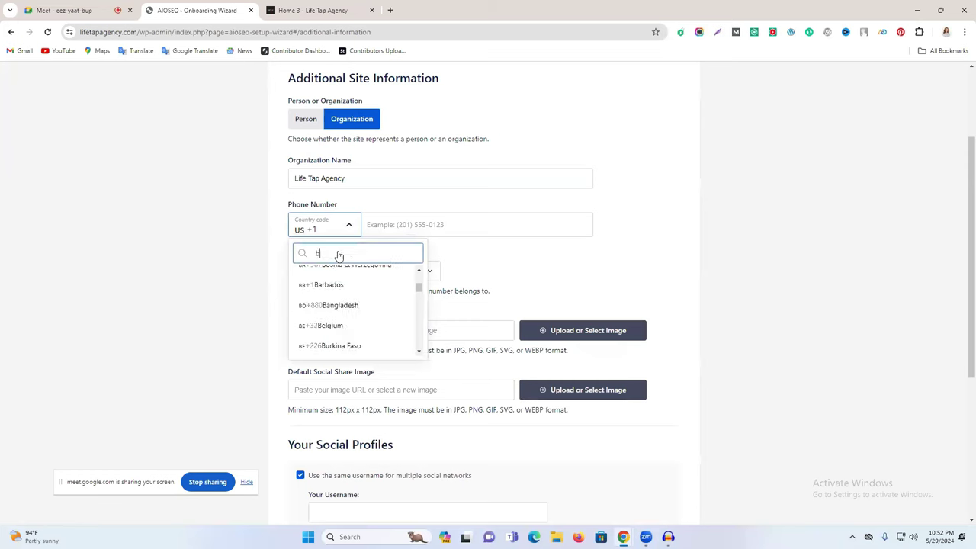
left_click(349, 304)
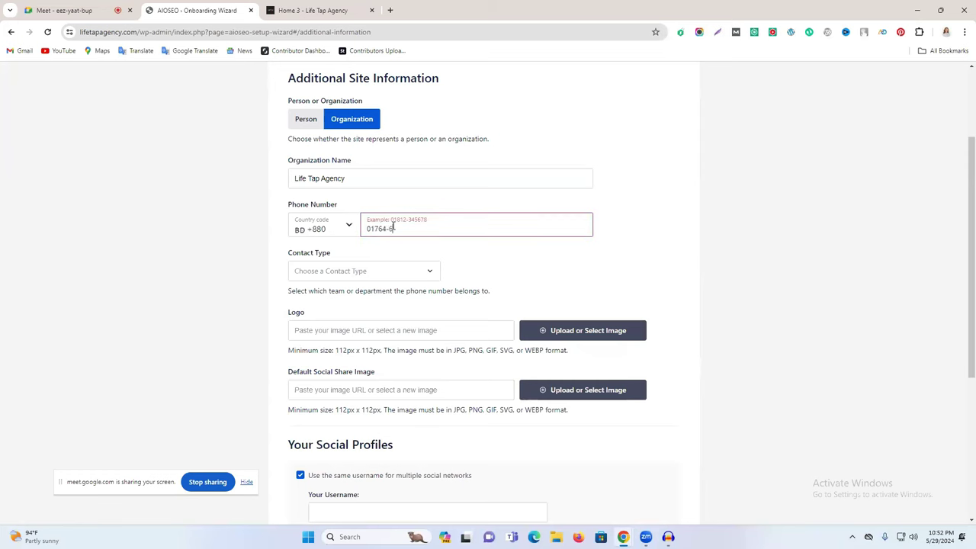
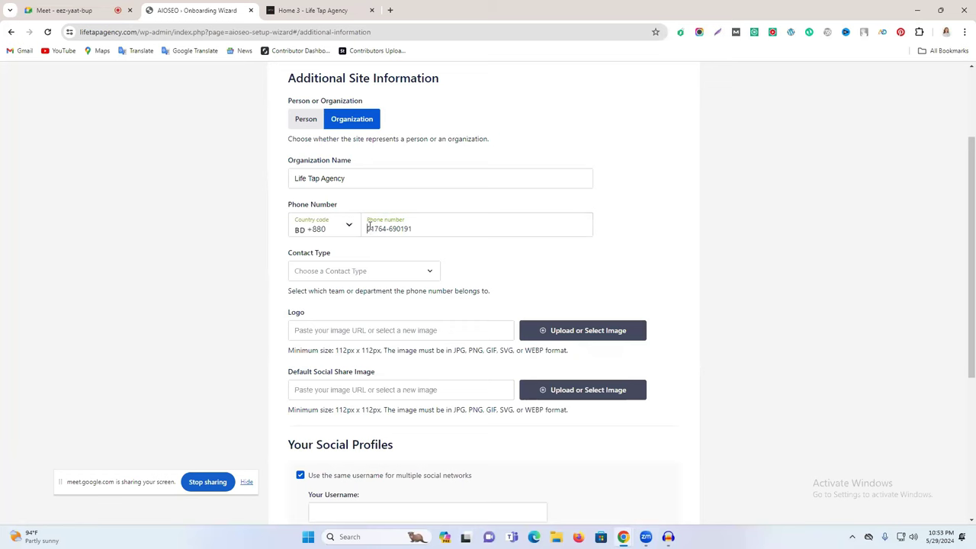
left_click(369, 229)
key("BackSpace")
Step: Set the contact type to Customer Support
left_click(396, 275)
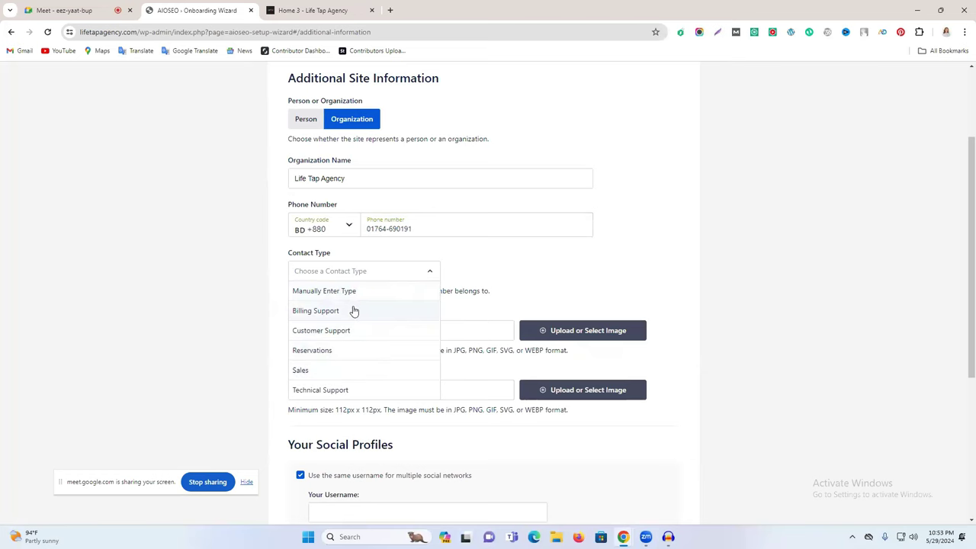
scroll(354, 311, "down", 1)
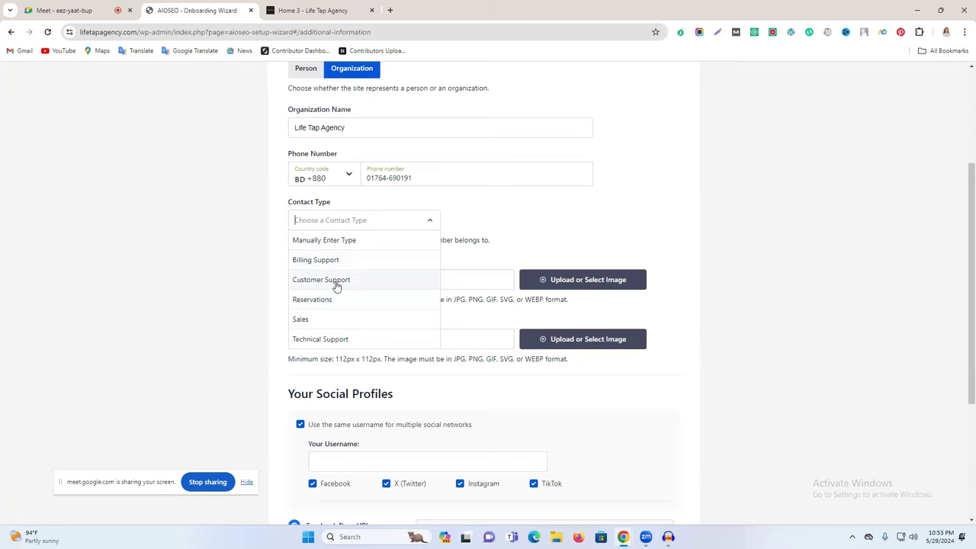
left_click(336, 282)
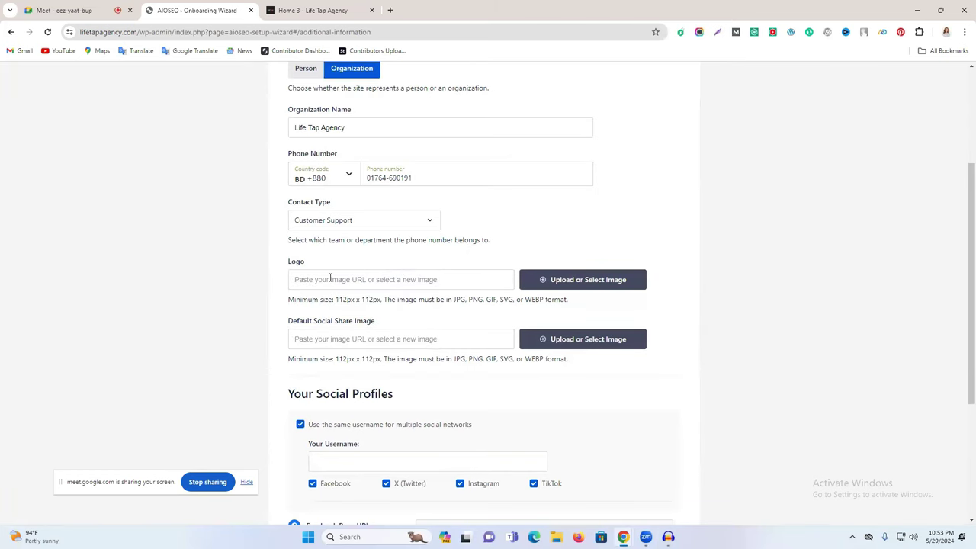
left_click(562, 280)
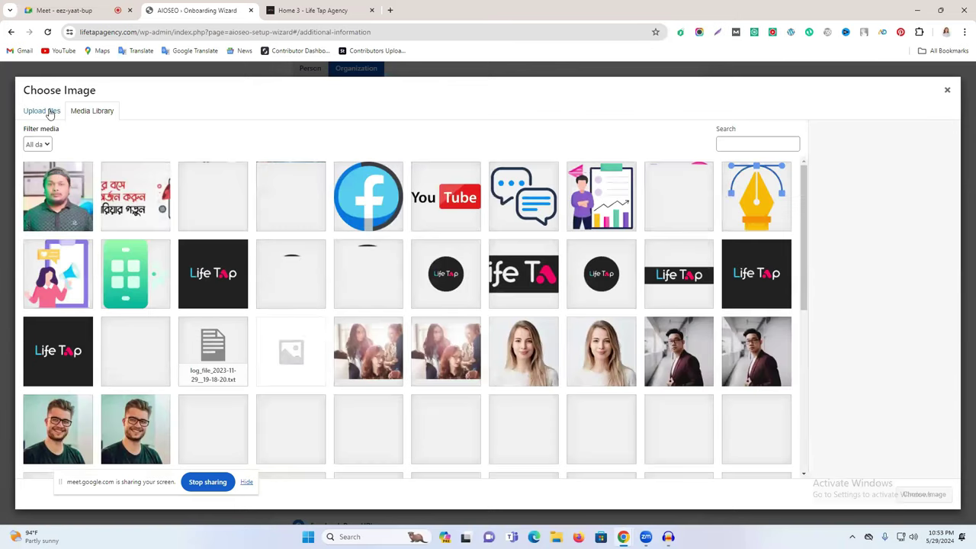
Step: Choose the Life Tap image from the media library as the organization logo
left_click(221, 276)
left_click(925, 494)
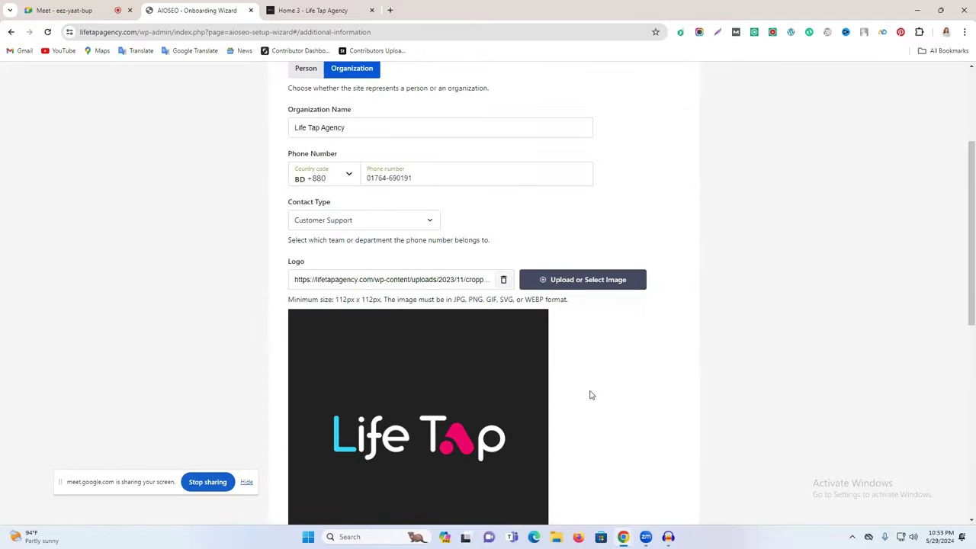
scroll(508, 387, "down", 3)
left_click_drag(308, 382, 378, 384)
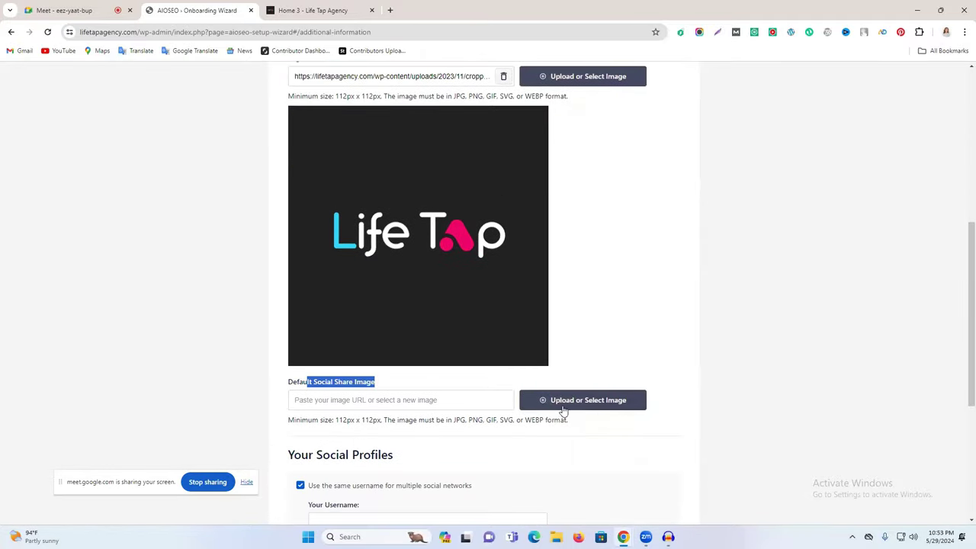
left_click(576, 404)
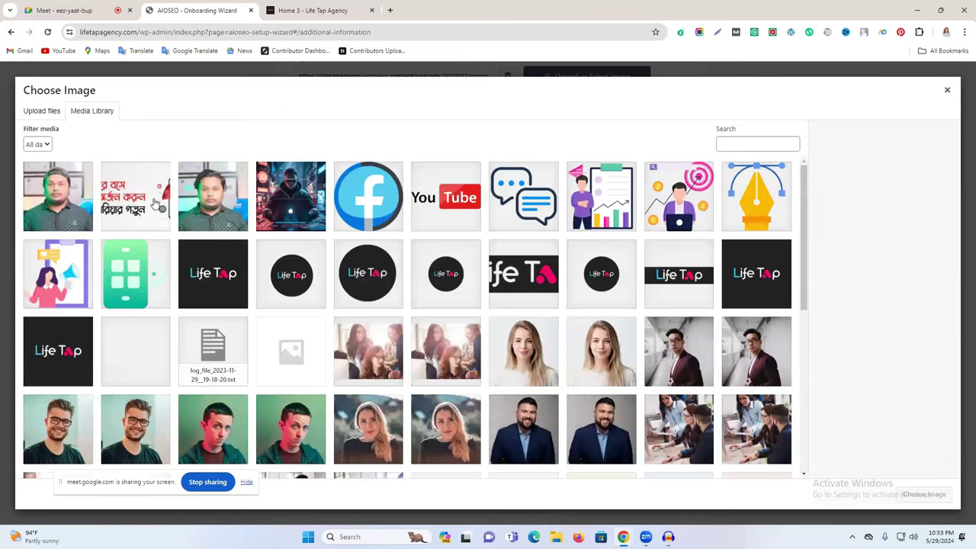
scroll(706, 289, "down", 1)
scroll(704, 287, "up", 2)
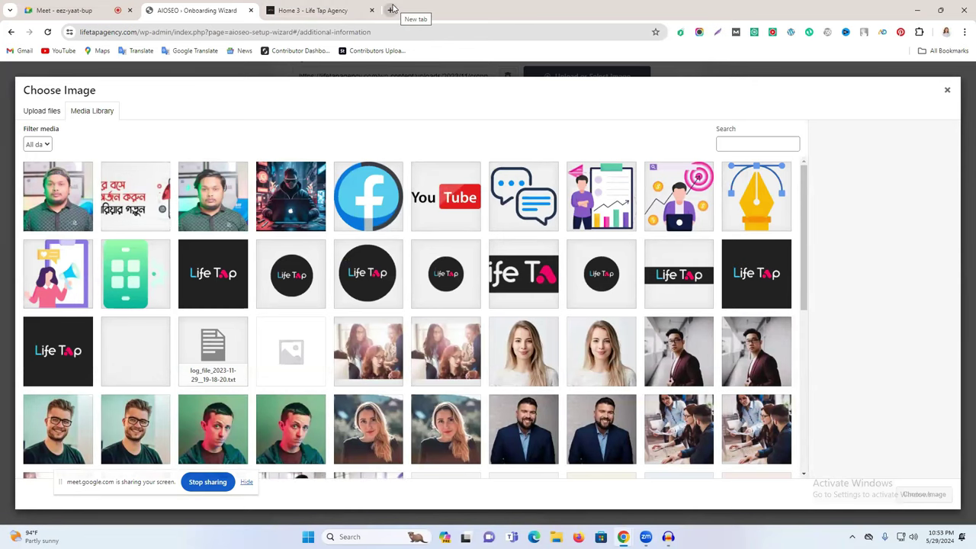
Step: Search Facebook for 'life tap agency' in a new tab and open the Life Tap page
left_click(392, 8)
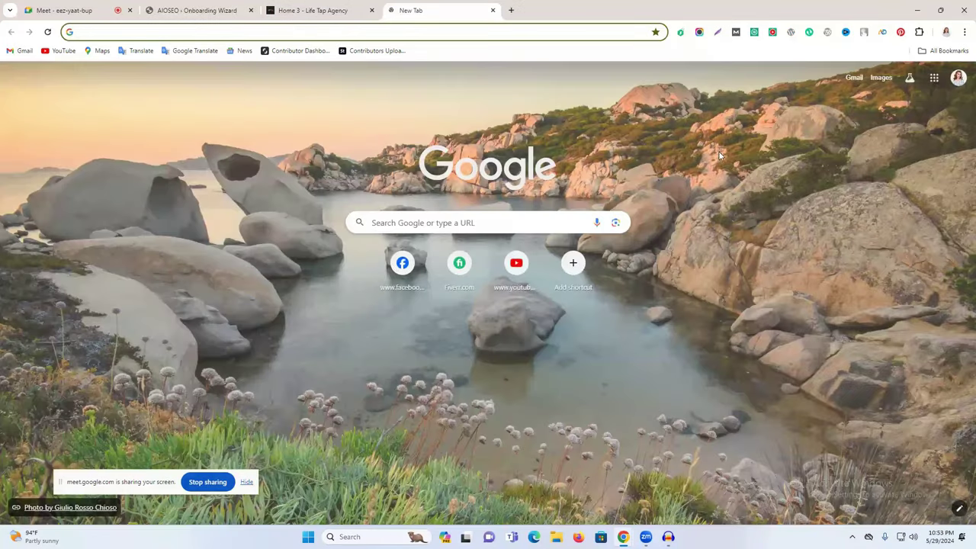
key("Return")
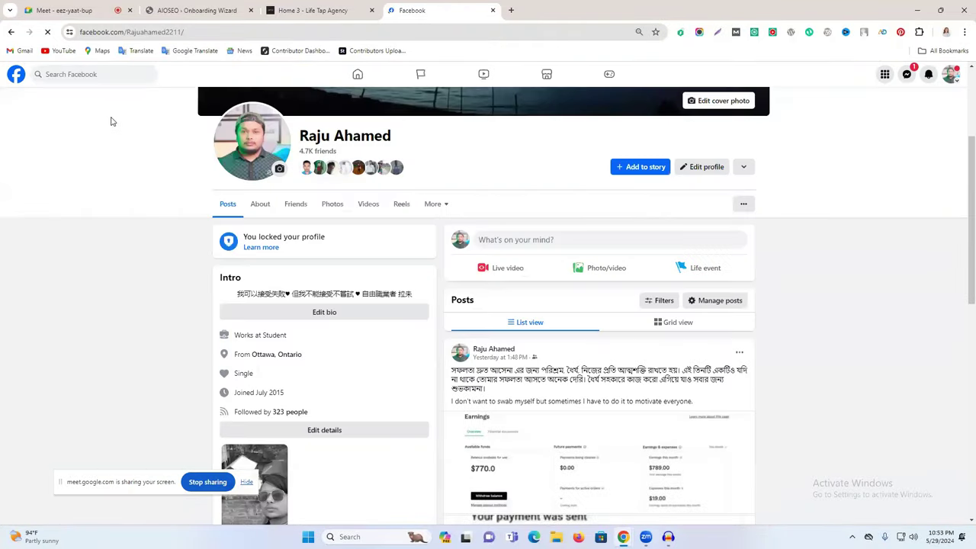
left_click(105, 71)
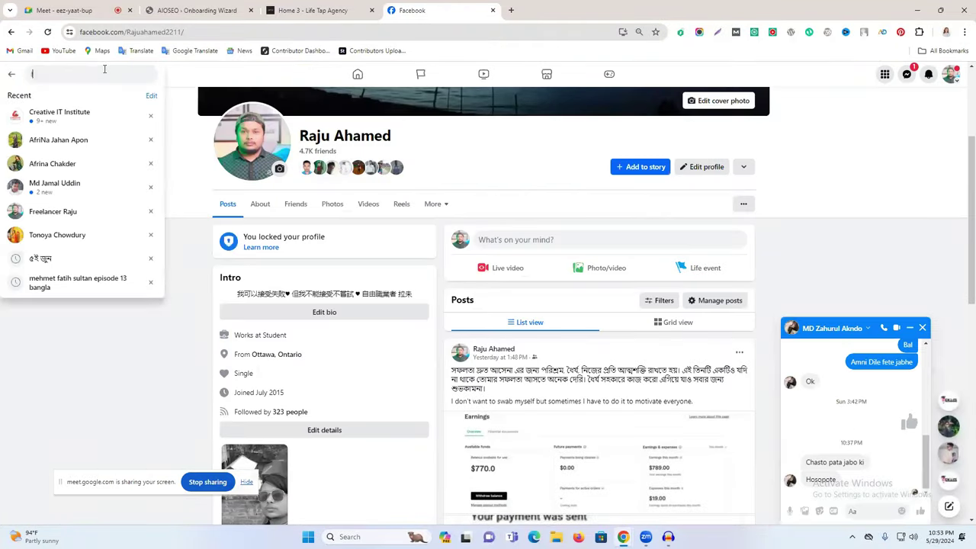
type("life tap a")
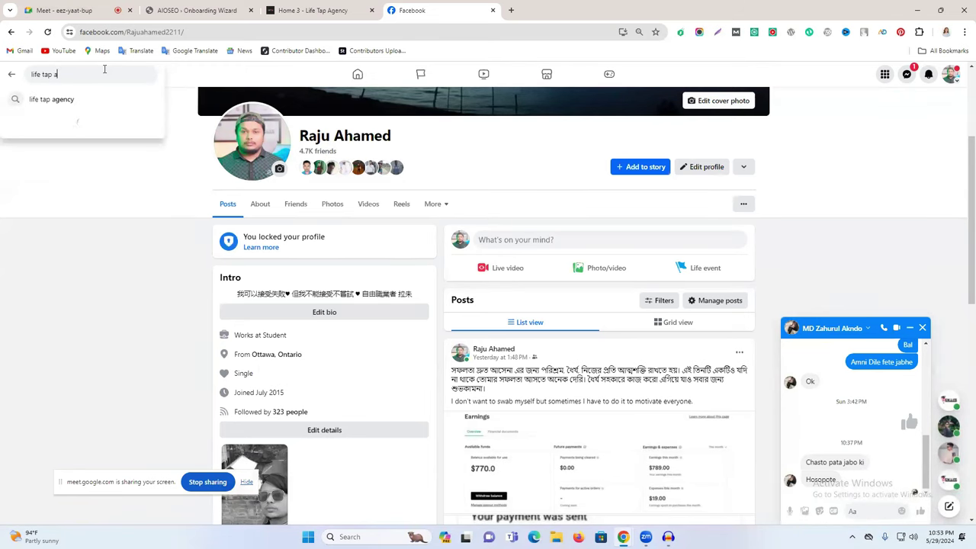
type("gency")
key("Return")
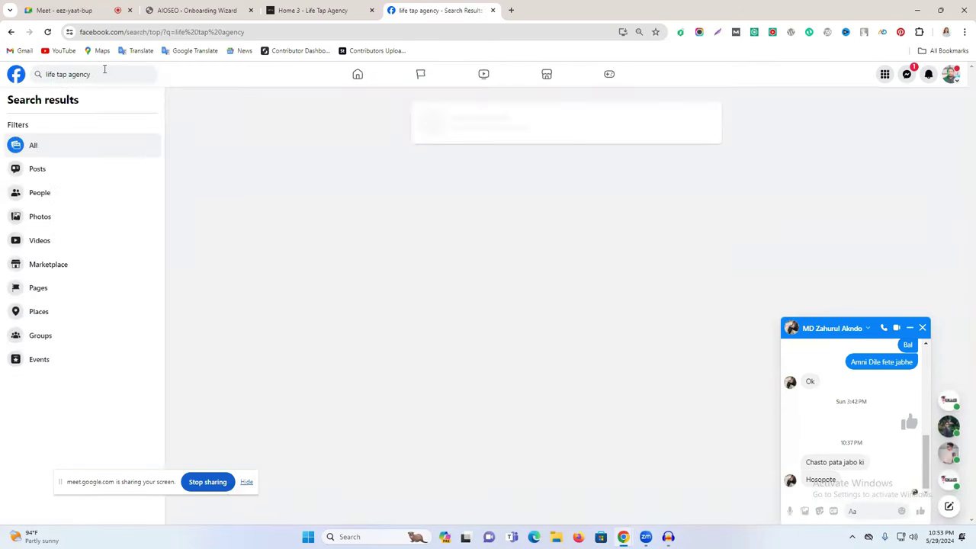
left_click(910, 328)
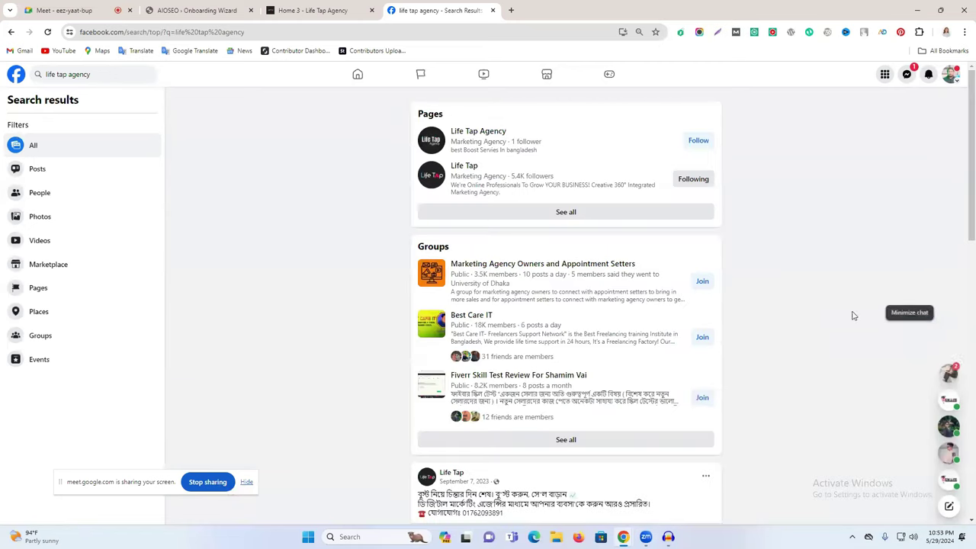
left_click(462, 169)
Step: Save the monetization service post image to Downloads
scroll(669, 316, "down", 10)
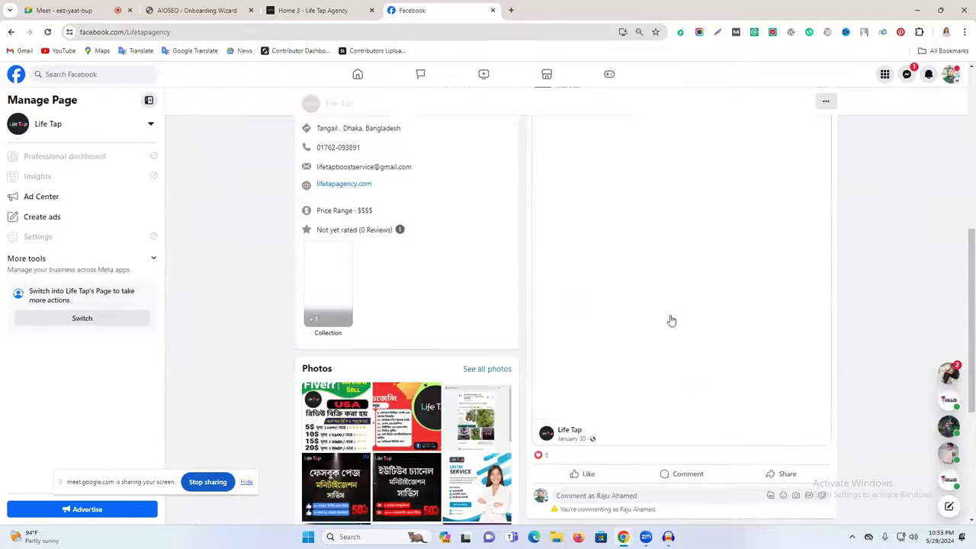
scroll(669, 312, "down", 10)
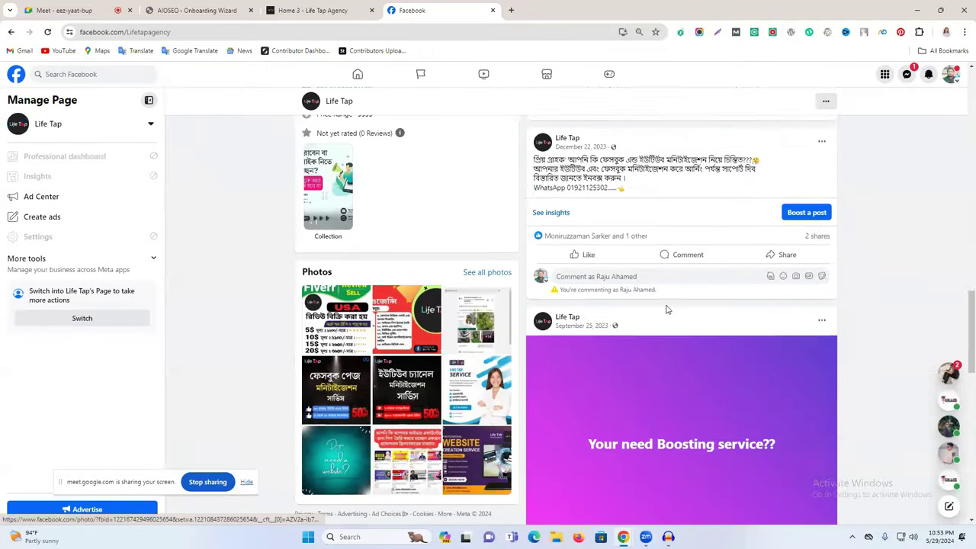
scroll(663, 303, "down", 10)
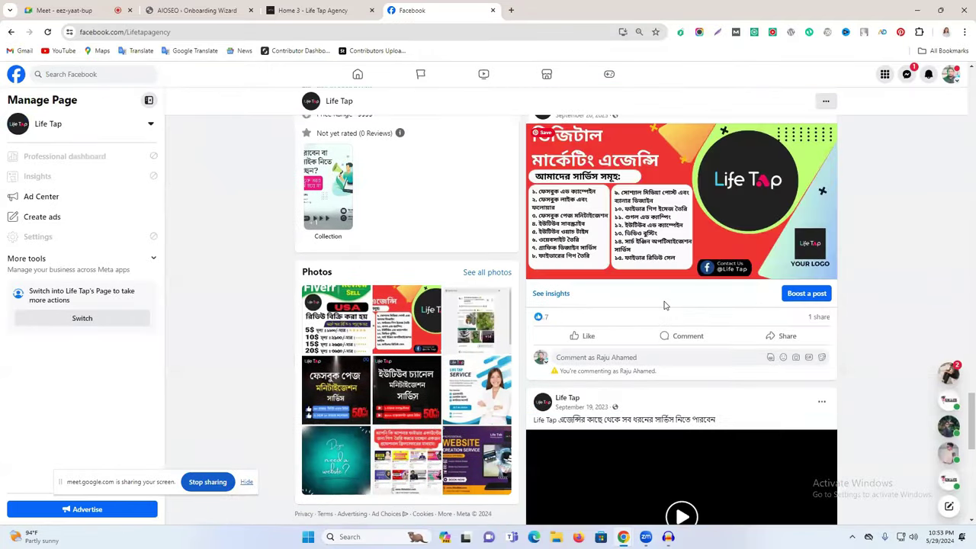
scroll(661, 301, "down", 10)
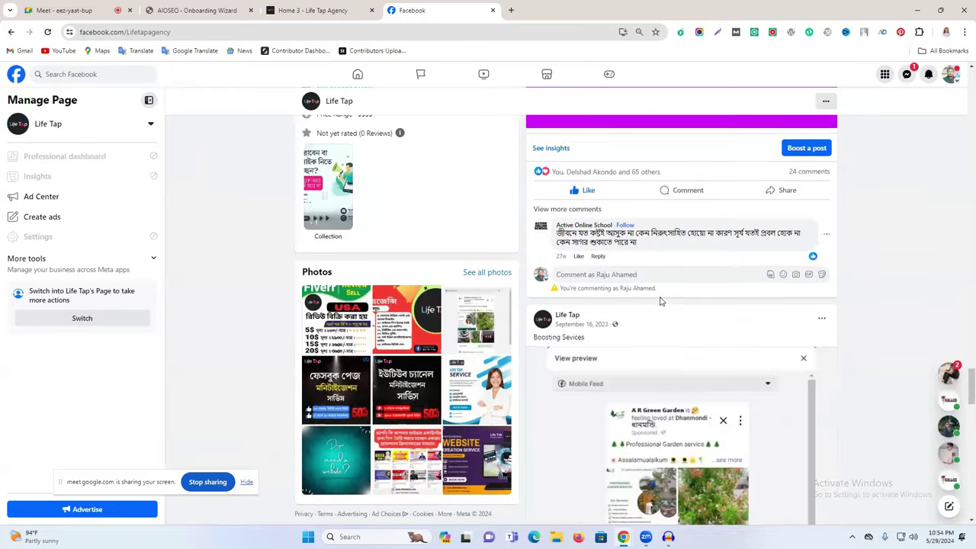
scroll(659, 301, "down", 5)
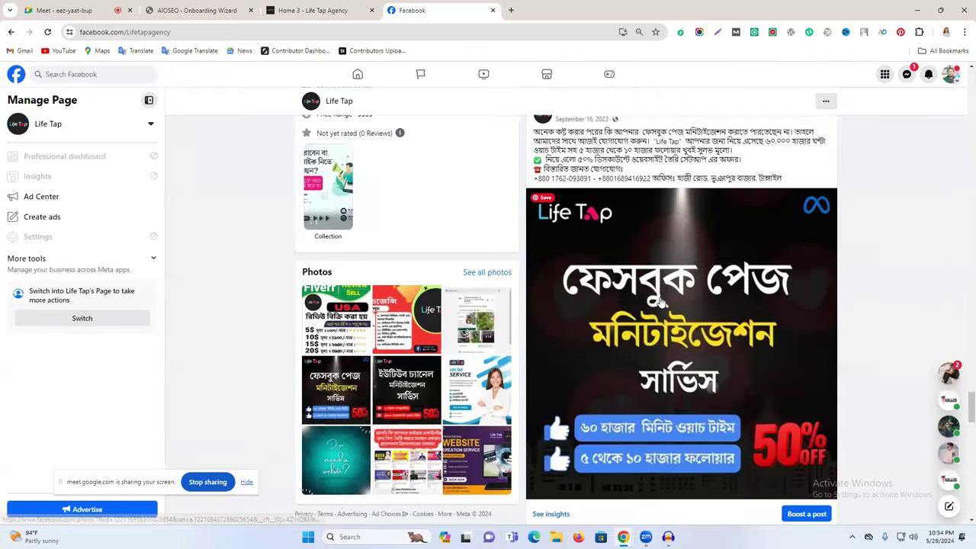
left_click(656, 299)
right_click(395, 232)
left_click(473, 249)
left_click(400, 255)
left_click(16, 72)
Step: Save the next post's promo image to Downloads as well
scroll(662, 299, "down", 10)
left_click(662, 299)
right_click(478, 243)
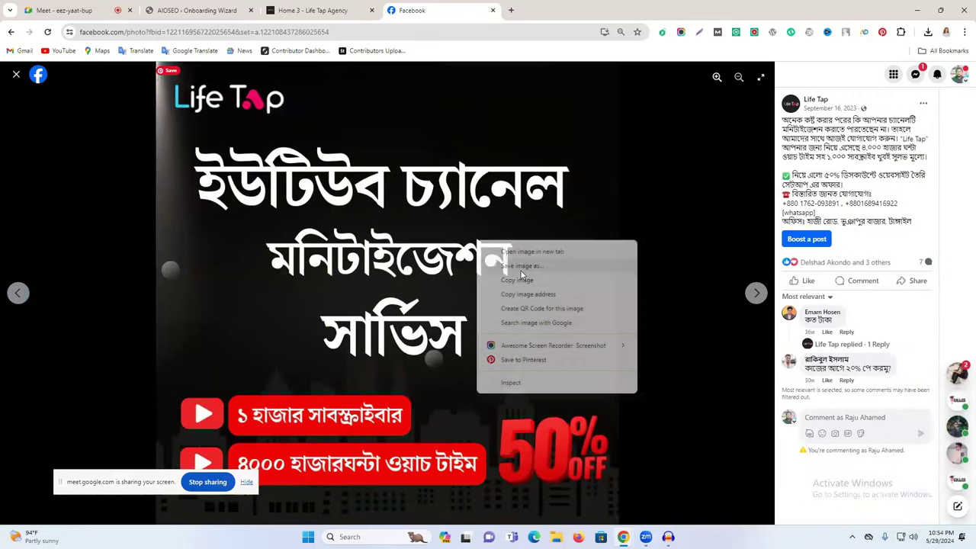
left_click(499, 265)
left_click(399, 256)
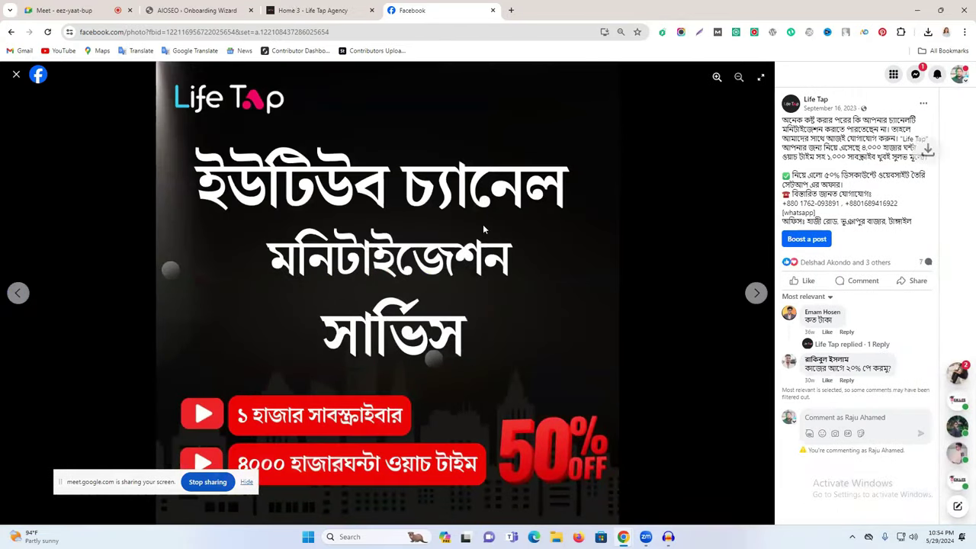
left_click(291, 9)
Step: Upload both Life Tap promo images and use the monetization graphic as Default Social Share Image
left_click(195, 10)
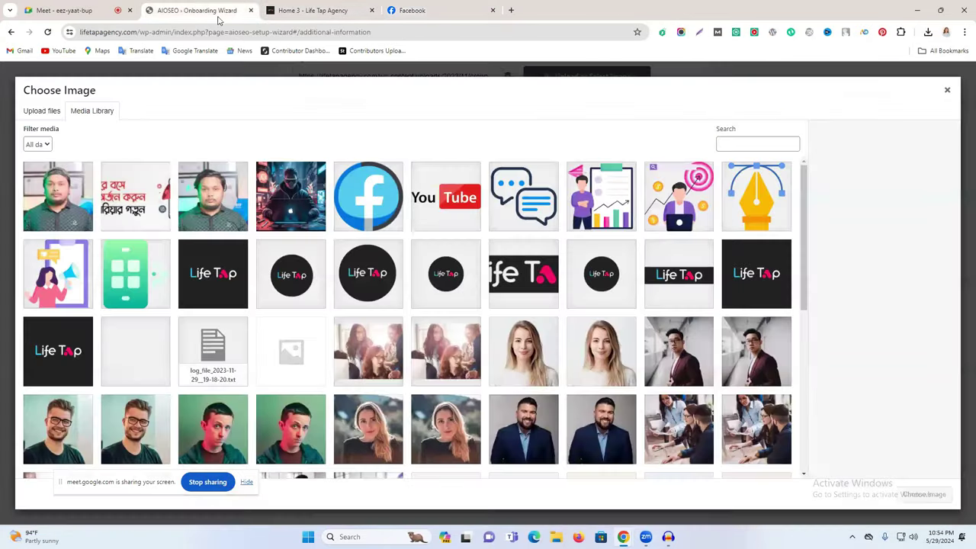
left_click(48, 111)
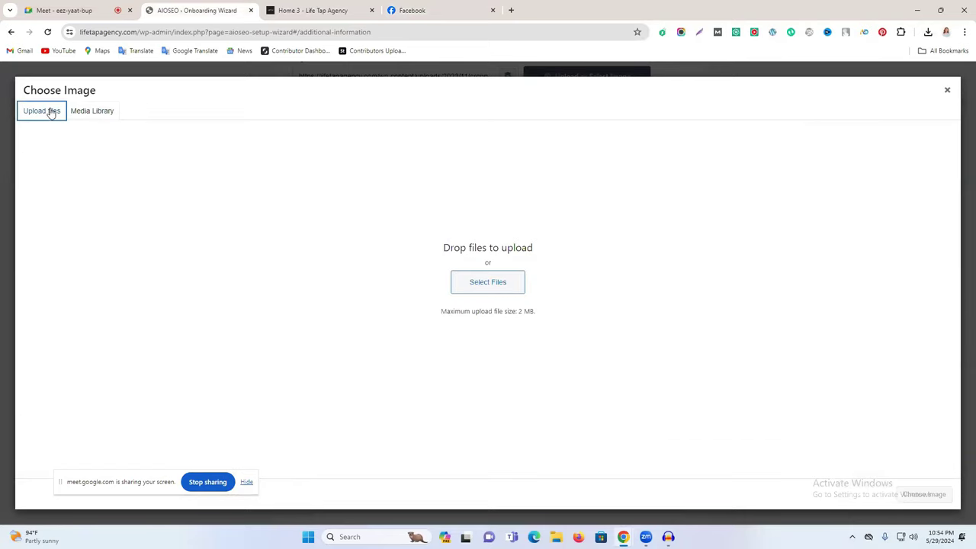
left_click(482, 289)
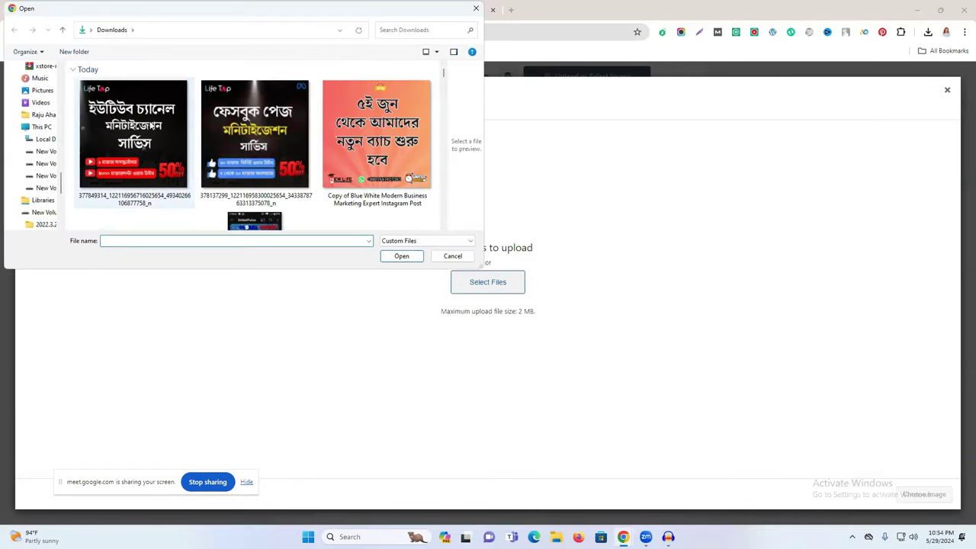
left_click(134, 134)
left_click(264, 134, "ctrl")
left_click(402, 256)
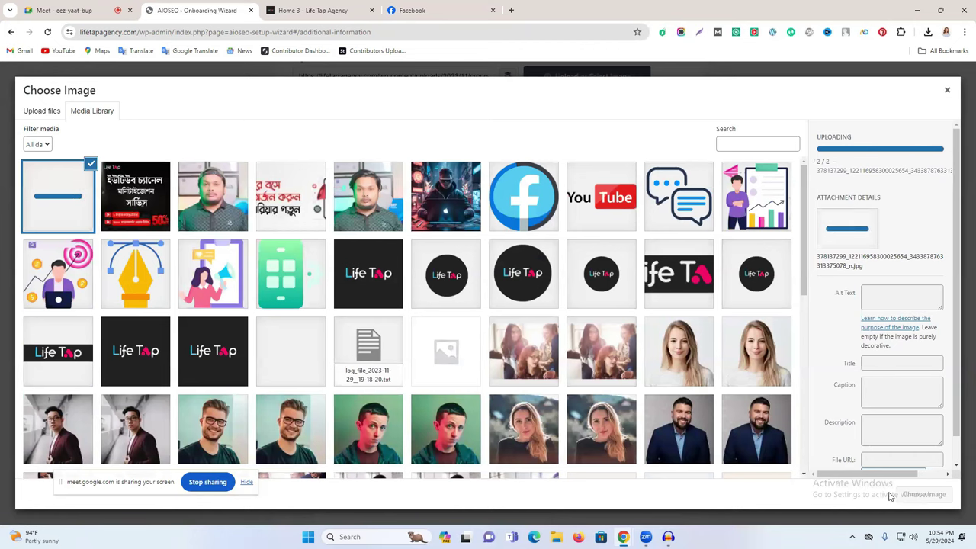
left_click(923, 495)
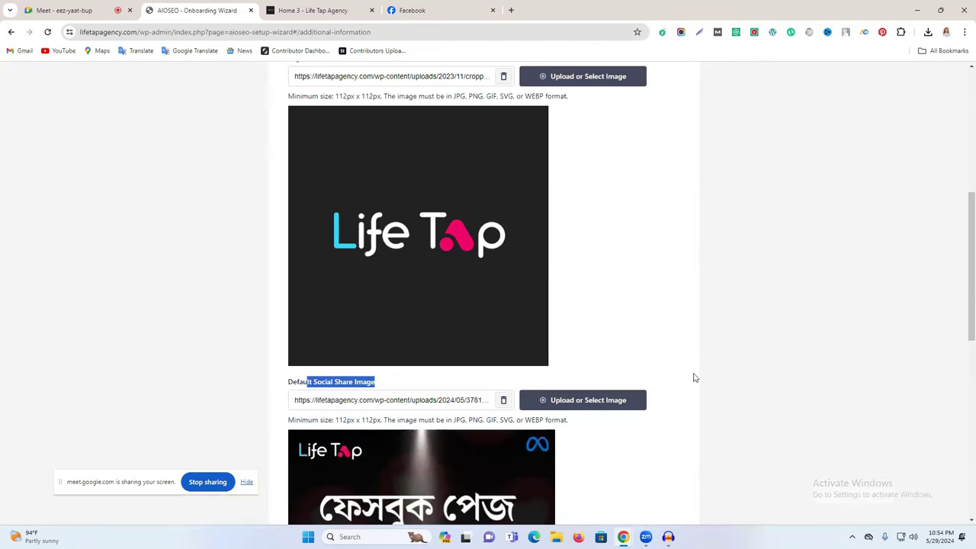
scroll(572, 338, "down", 4)
scroll(475, 365, "down", 1)
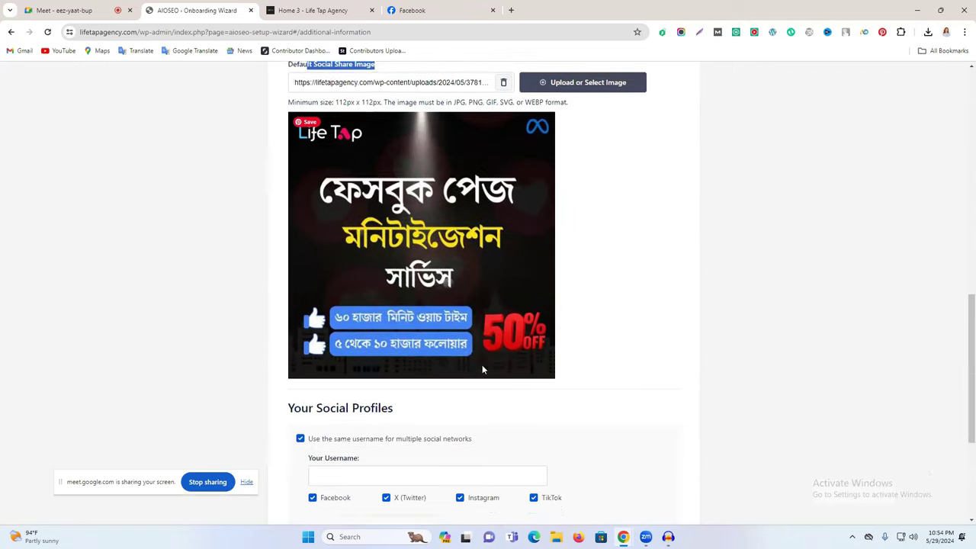
left_click_drag(308, 324, 395, 322)
scroll(459, 323, "down", 1)
left_click(369, 285)
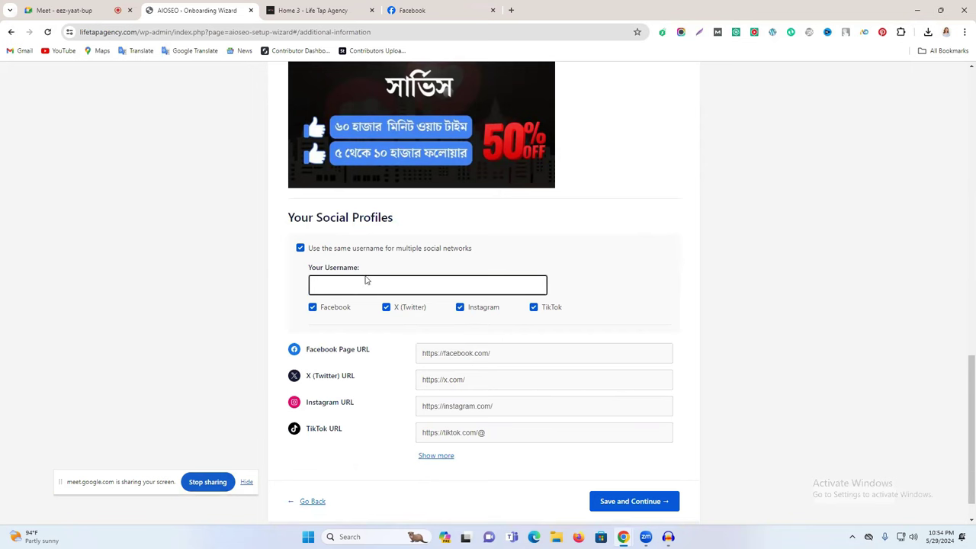
Step: Copy the Facebook page username Lifetapagency into Your Username
left_click(314, 9)
left_click(402, 9)
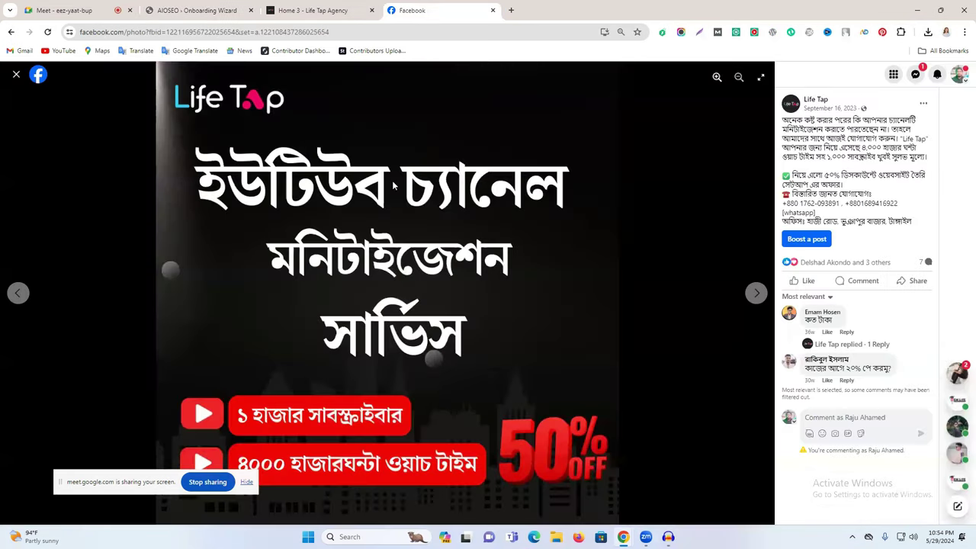
left_click(16, 74)
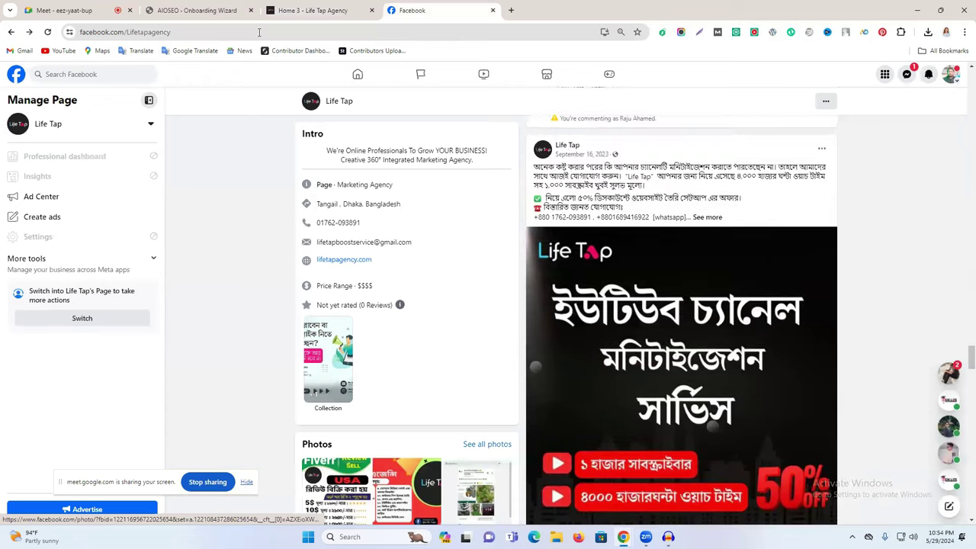
left_click_drag(184, 36, 127, 36)
key("ctrl+c")
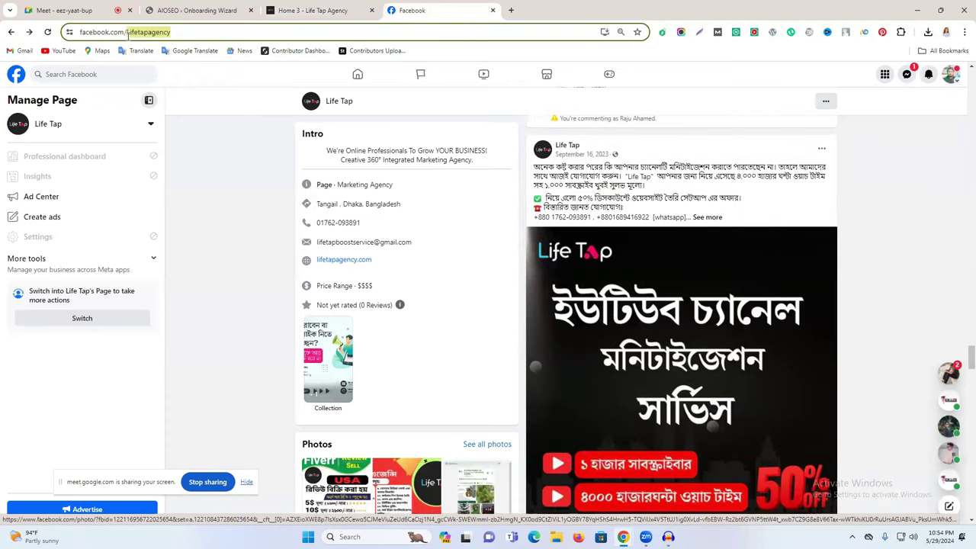
left_click(304, 11)
left_click(232, 14)
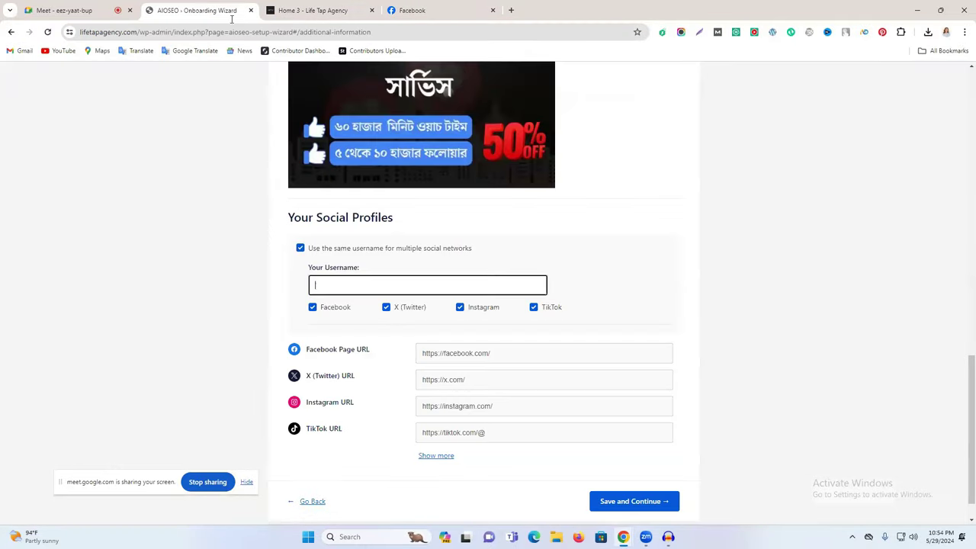
key("ctrl+v")
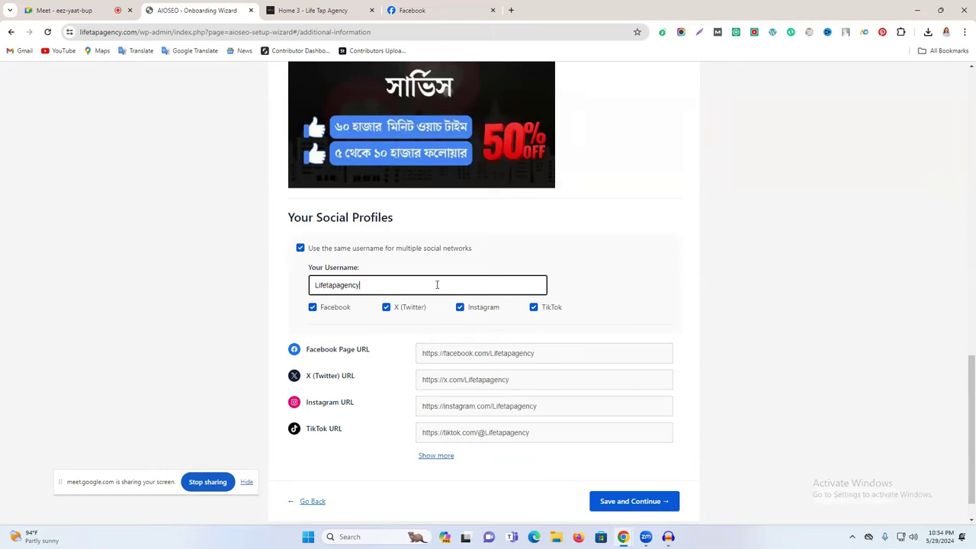
Step: Uncheck X, Instagram and TikTok so only Facebook uses the username, then save
left_click(413, 10)
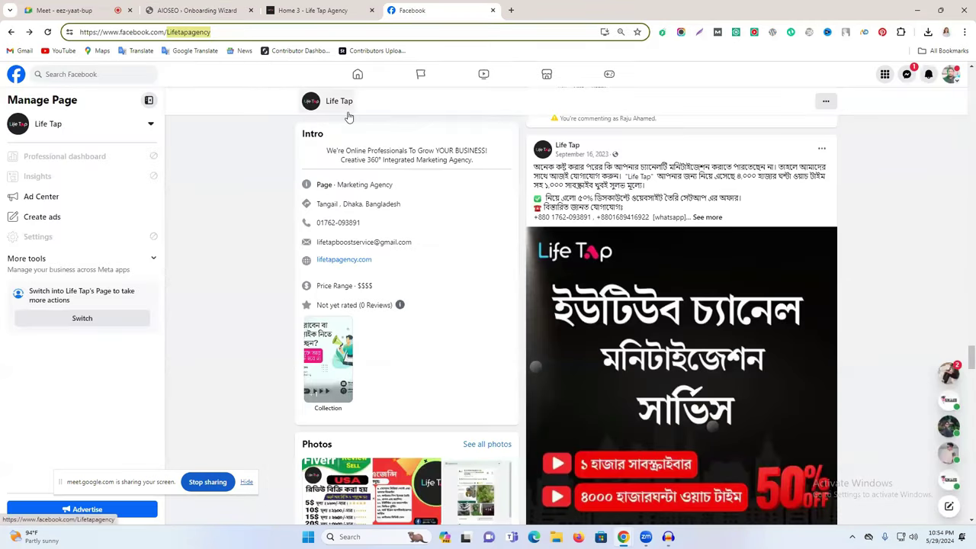
left_click(316, 9)
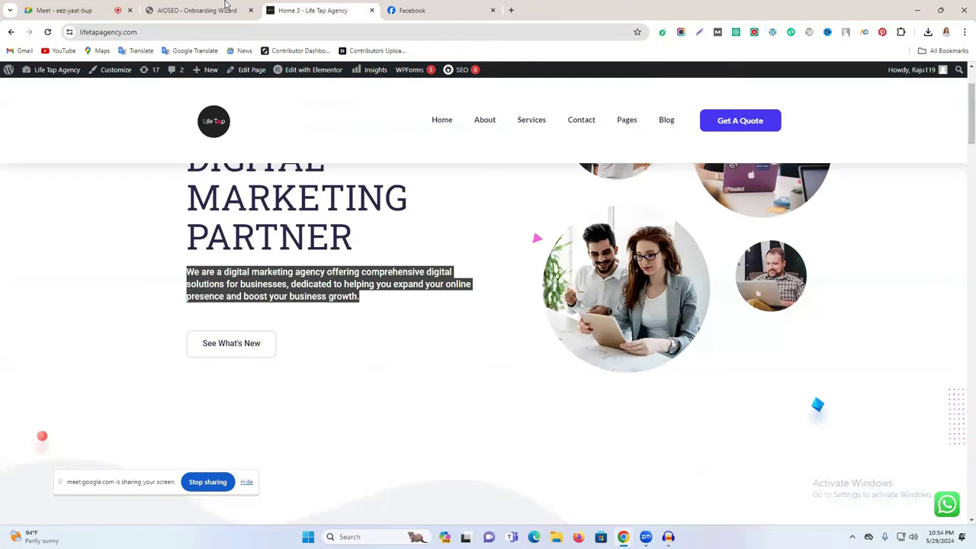
left_click(202, 7)
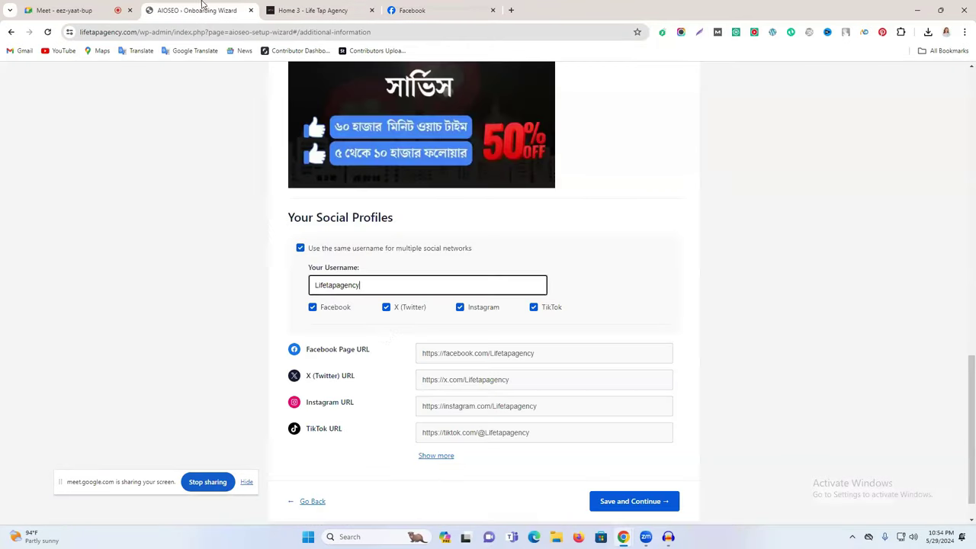
left_click(387, 307)
left_click(460, 309)
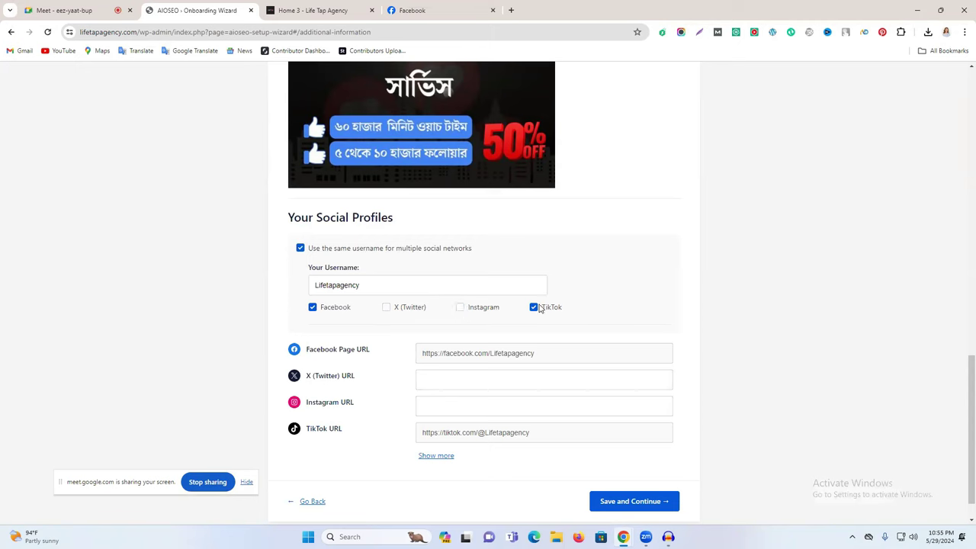
left_click(536, 310)
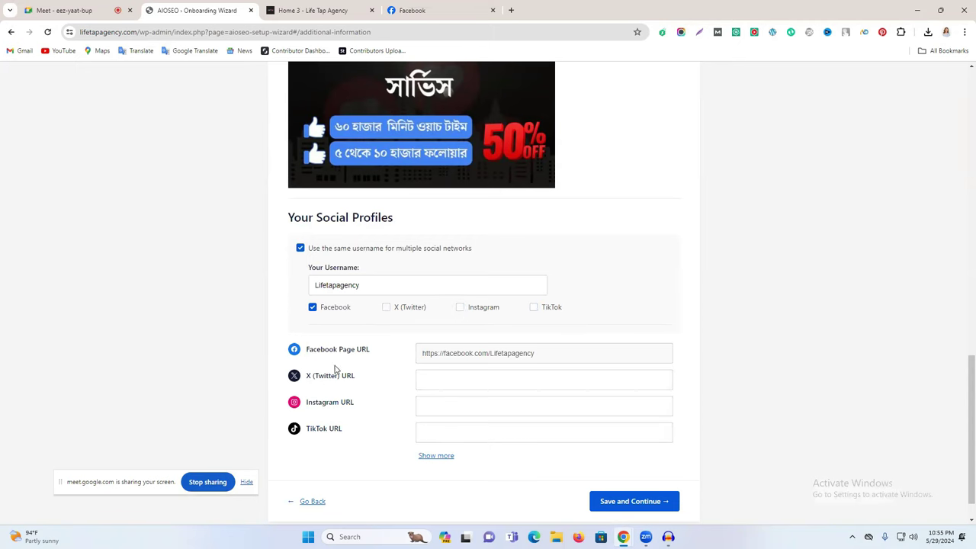
scroll(453, 342, "down", 1)
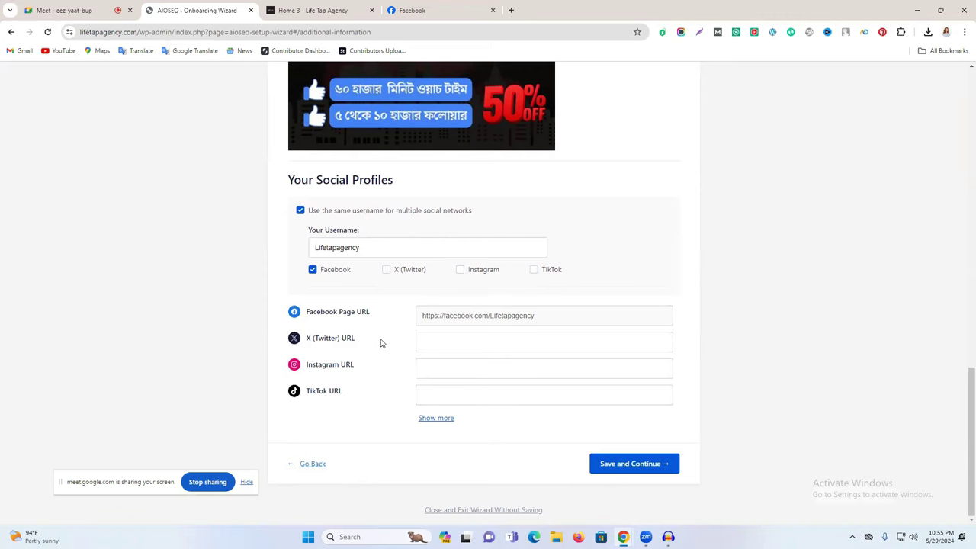
left_click(386, 270)
left_click(387, 272)
left_click(618, 468)
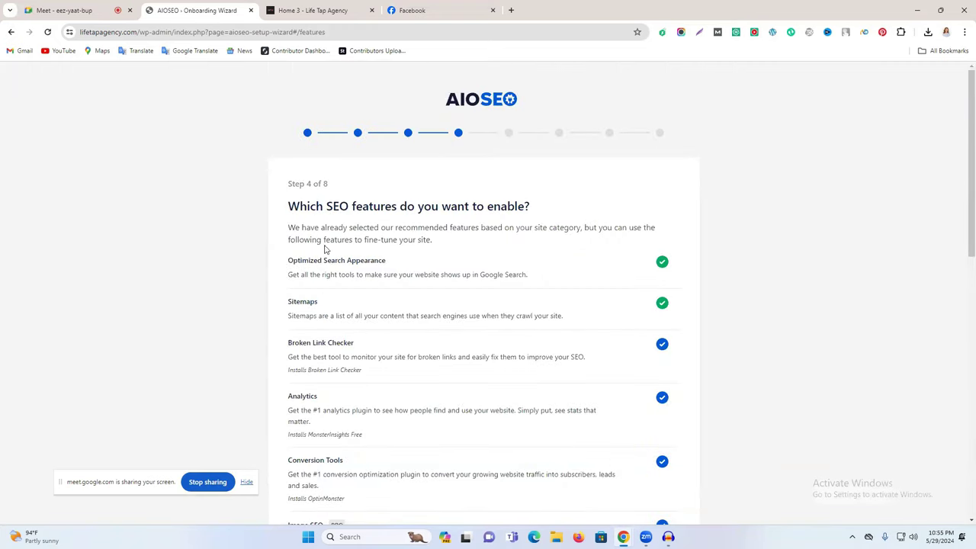
Step: Review the SEO features list, keep the recommended defaults, and save
scroll(610, 283, "down", 3)
scroll(557, 331, "down", 5)
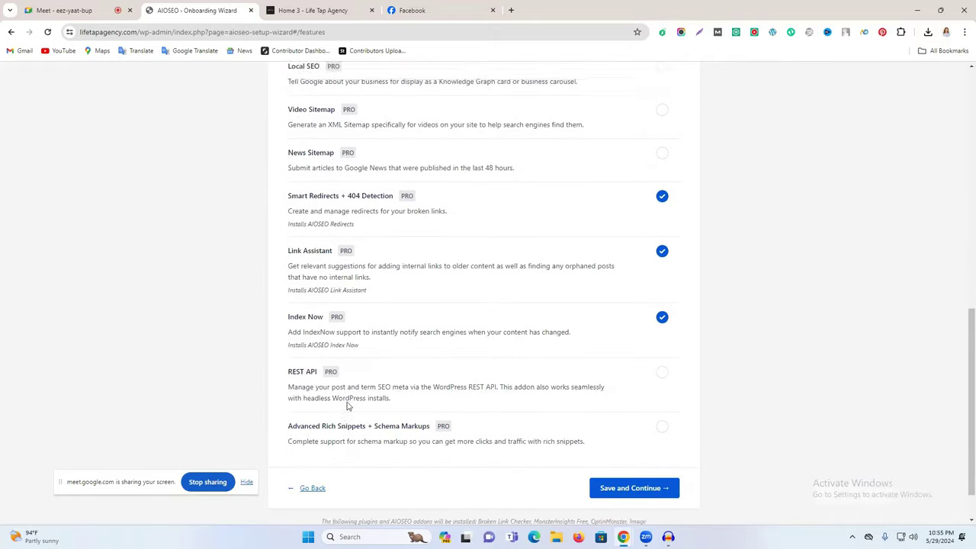
scroll(434, 371, "up", 5)
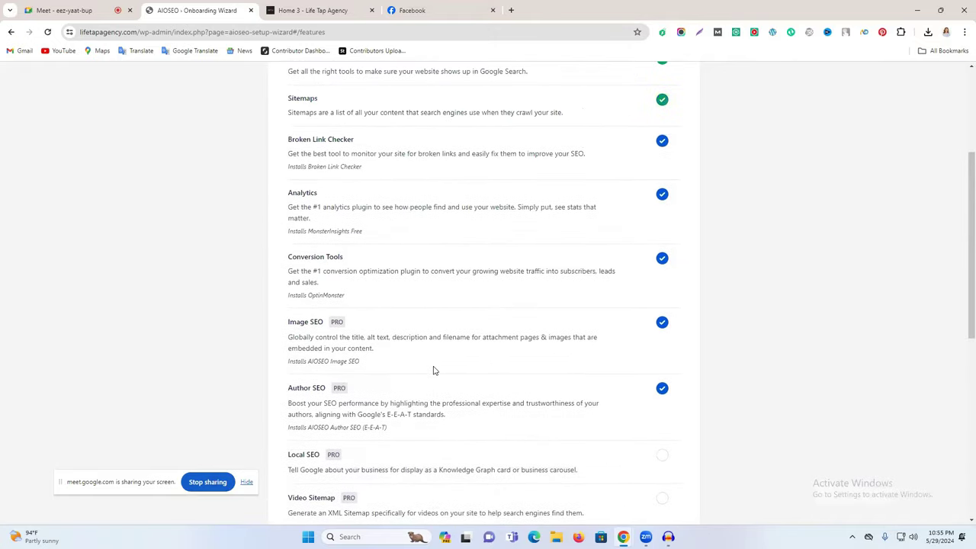
scroll(433, 370, "up", 2)
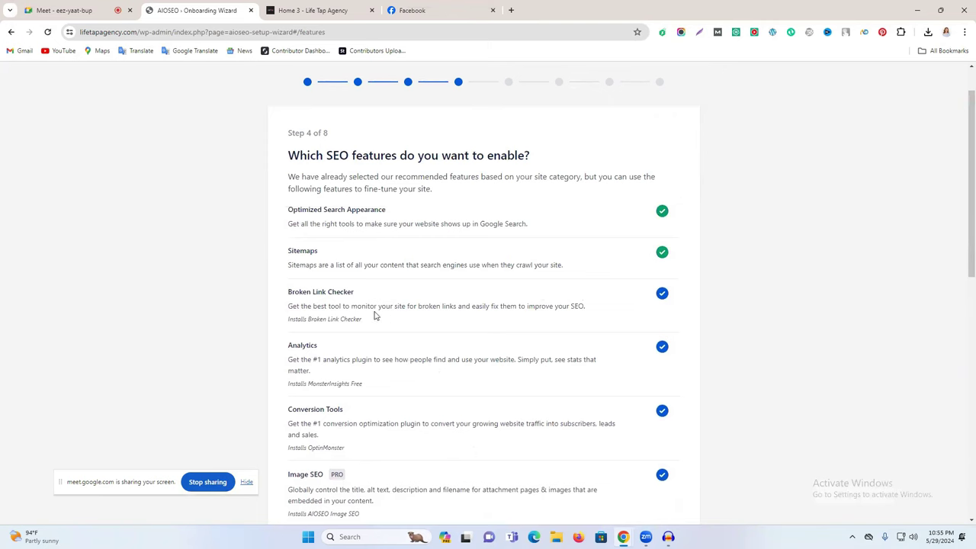
scroll(431, 253, "down", 7)
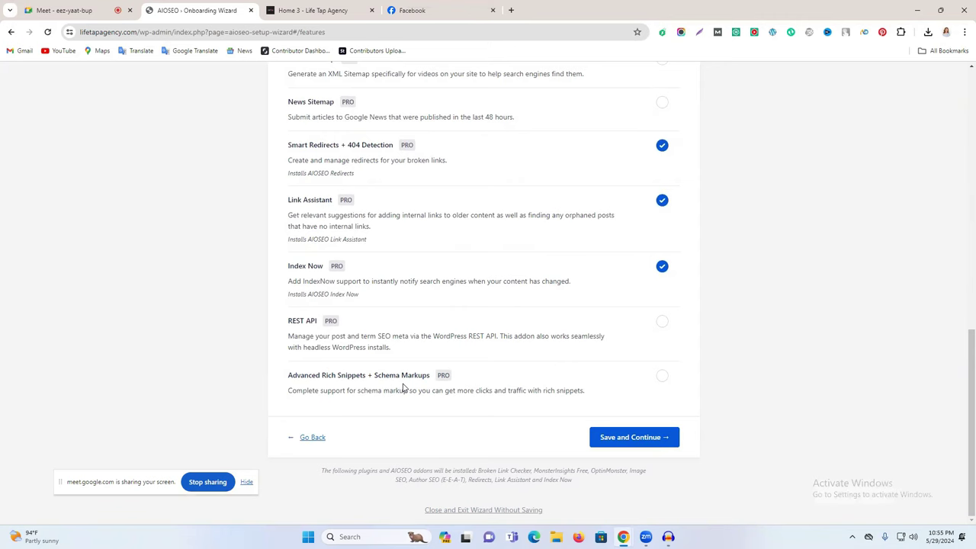
left_click(614, 438)
scroll(634, 384, "up", 3)
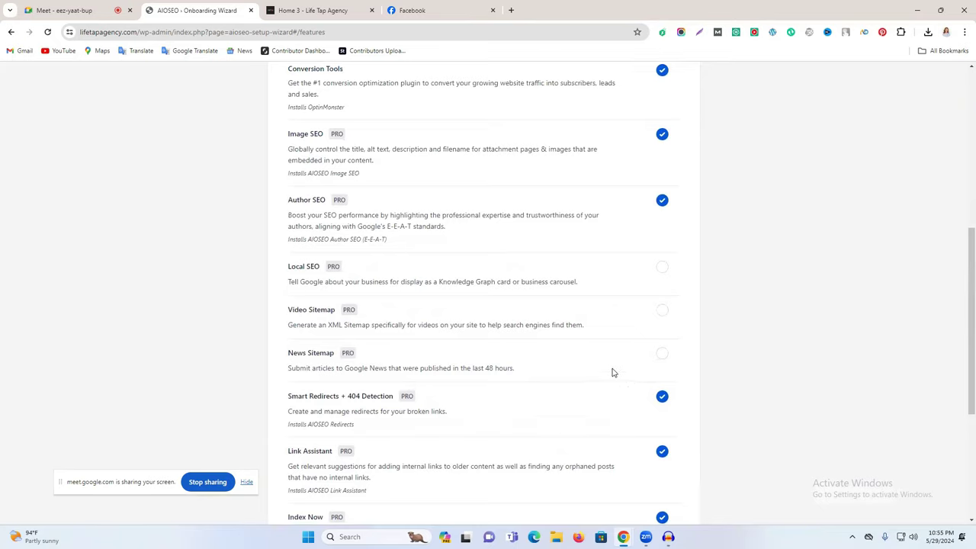
scroll(612, 372, "down", 3)
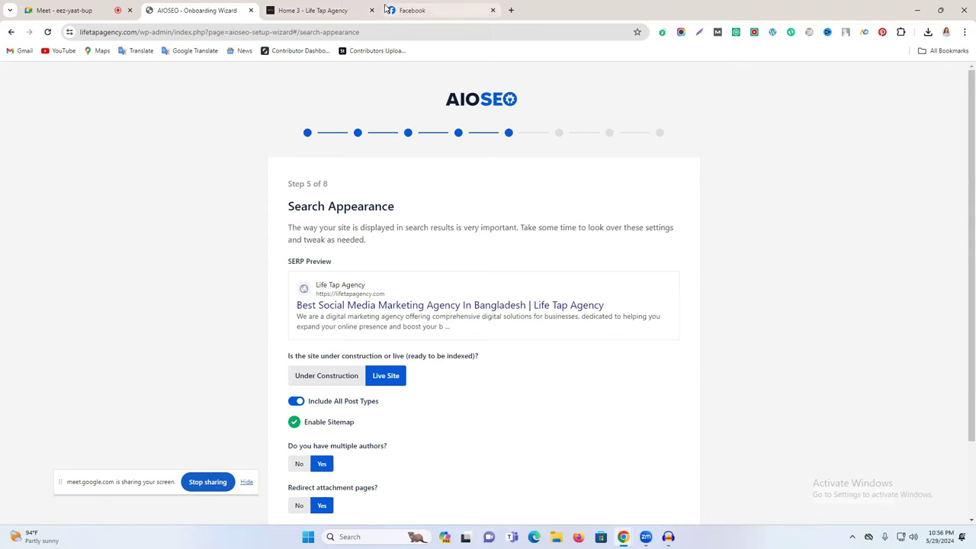
Step: Open the Life Tap Agency WordPress dashboard in a new tab
left_click(336, 7)
mouse_move(37, 75)
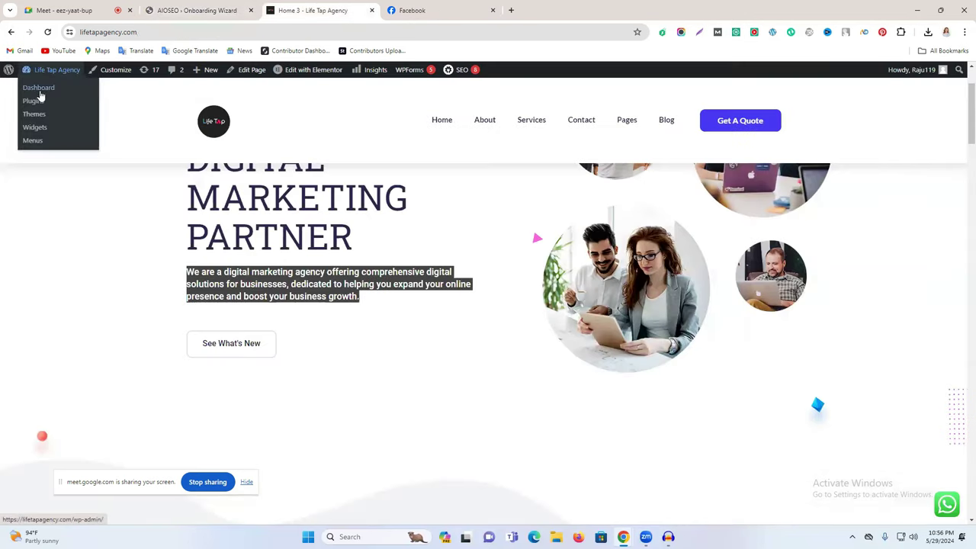
right_click(42, 97)
left_click(72, 104)
left_click(416, 10)
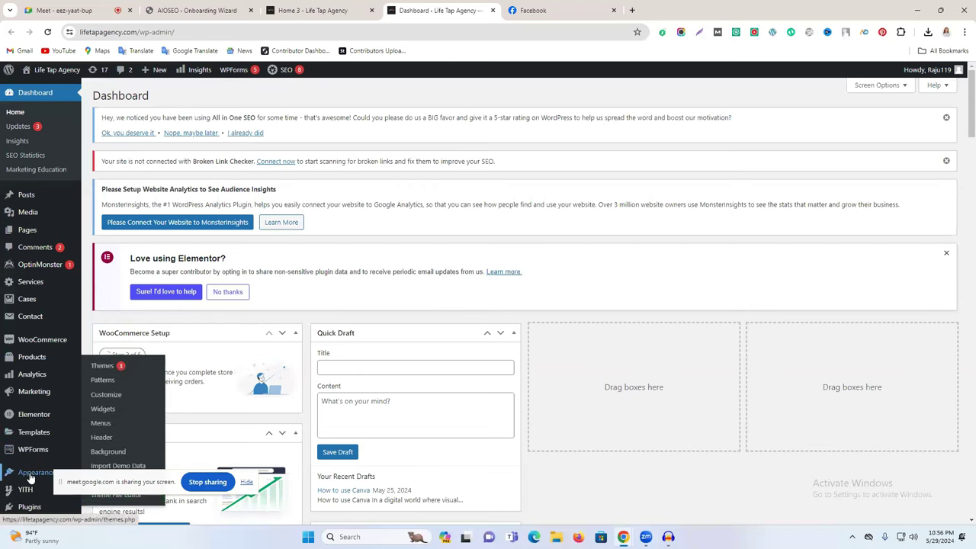
Step: Search the plugin directory for 'seo' on the Add Plugins page
left_click(29, 507)
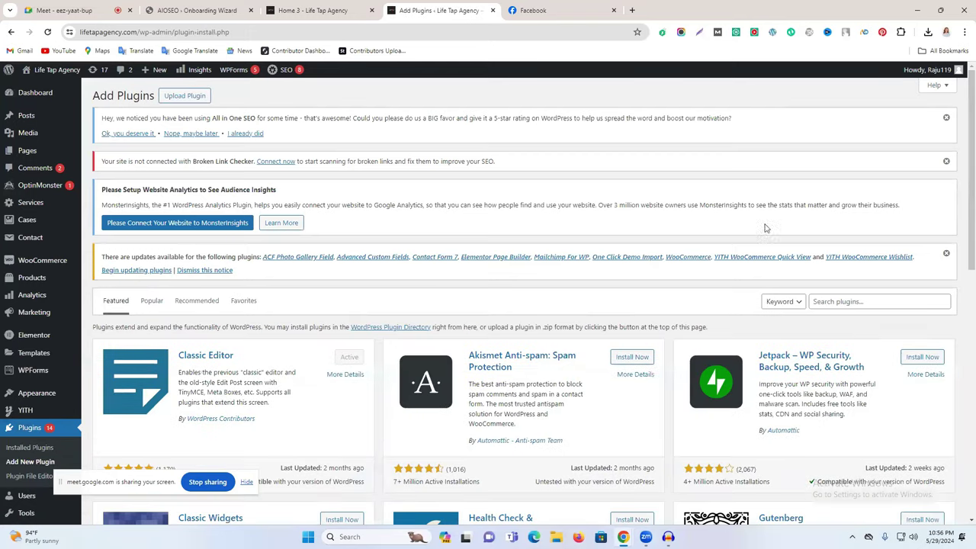
left_click(828, 302)
type("seo")
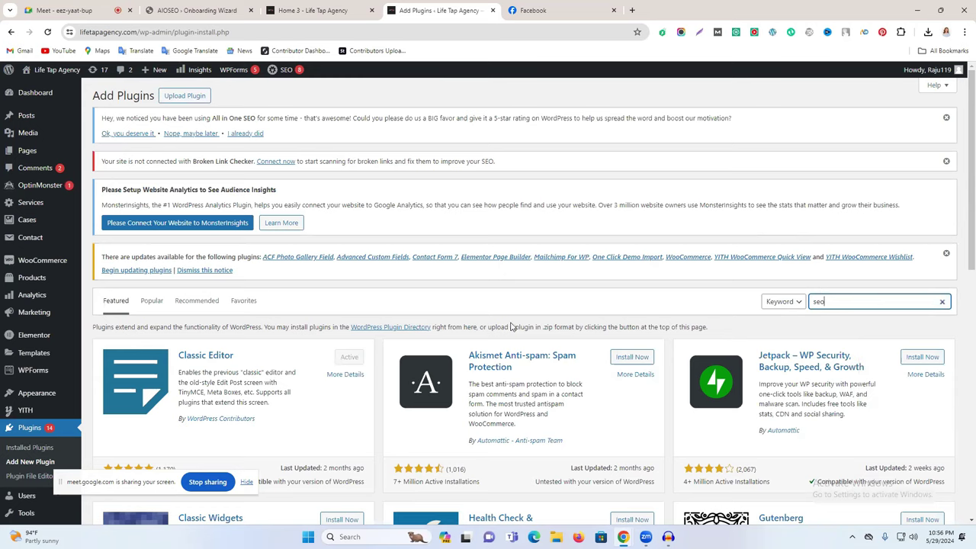
Step: In the 'seo' plugin results, highlight Yoast's 10+ Million Active Installations line
scroll(595, 279, "down", 2)
scroll(594, 271, "down", 1)
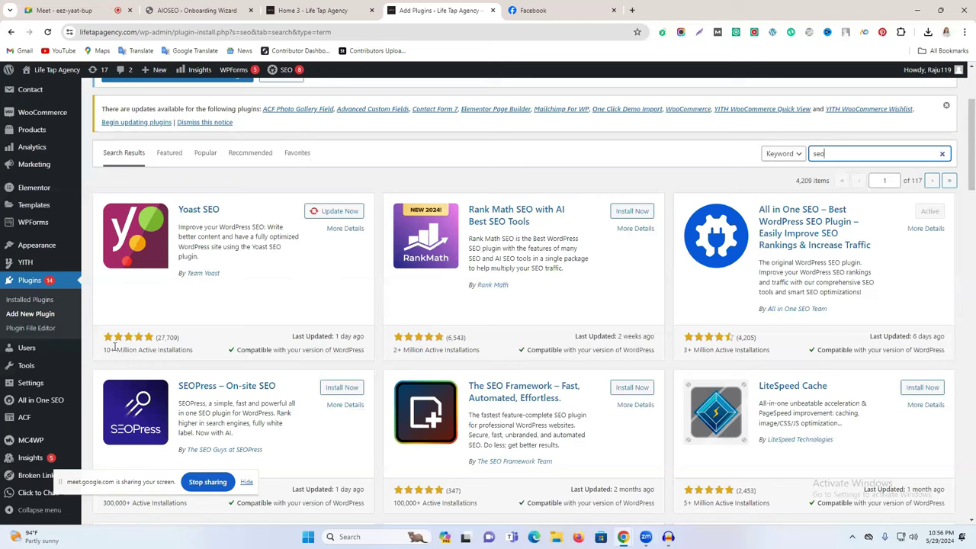
left_click_drag(159, 351, 155, 351)
left_click(202, 355)
left_click(132, 350)
triple_click(131, 349)
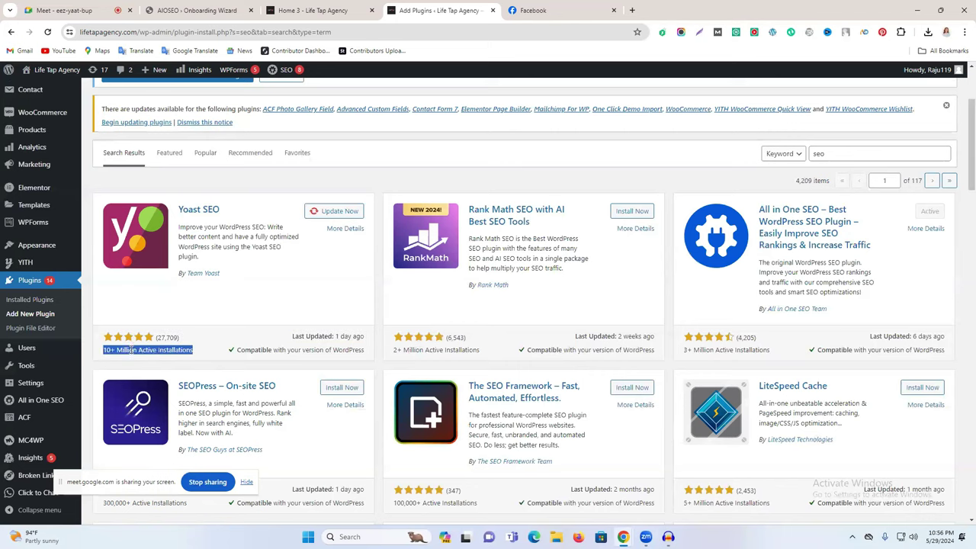
Step: Compare rating counts (Yoast 27,709, Rank Math 6,543, AIOSEO 4,205) and installs (AIOSEO 3+ Million, Rank Math 2+ Million)
triple_click(165, 337)
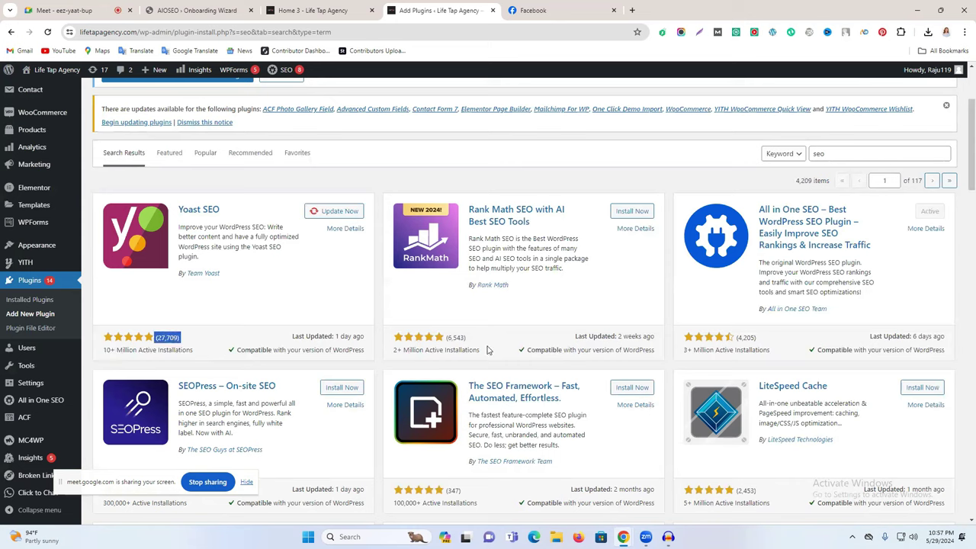
triple_click(456, 337)
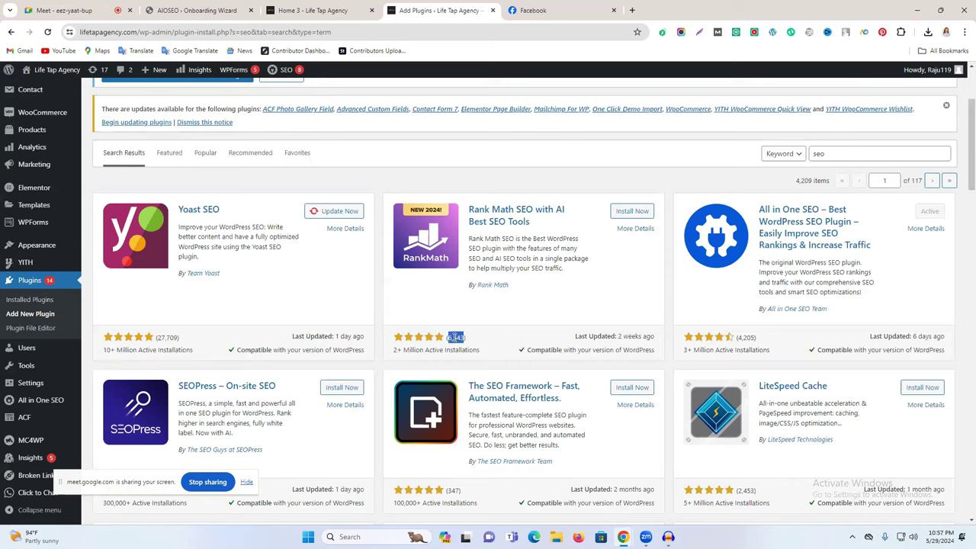
triple_click(747, 337)
triple_click(696, 350)
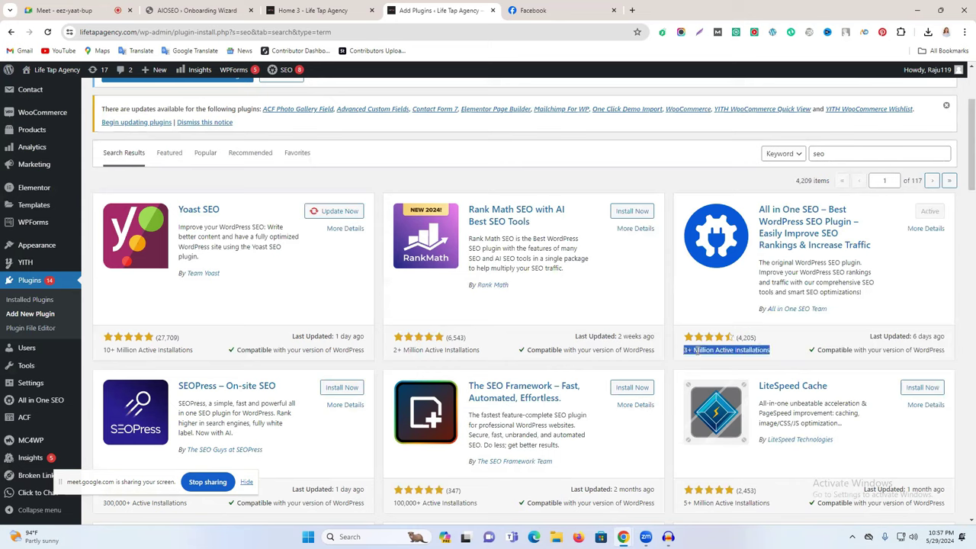
triple_click(429, 350)
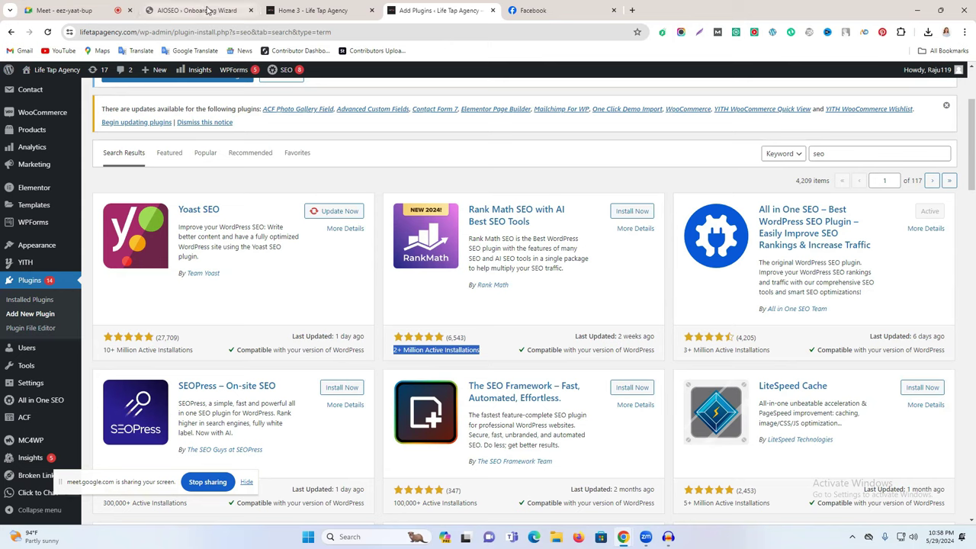
Step: Look over the AIOSEO wizard's Step 5 Search Appearance, then start a blank browser tab
left_click(285, 8)
left_click(221, 6)
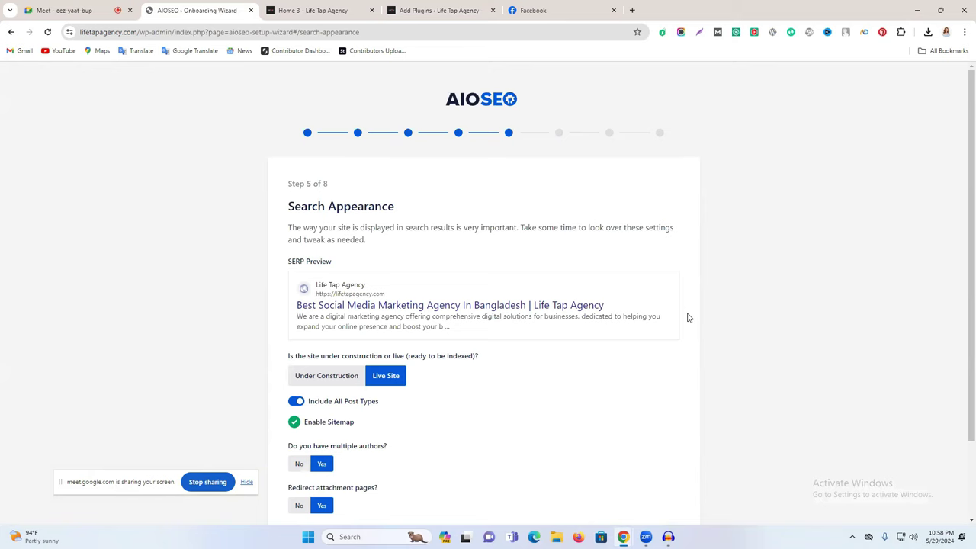
scroll(688, 317, "down", 2)
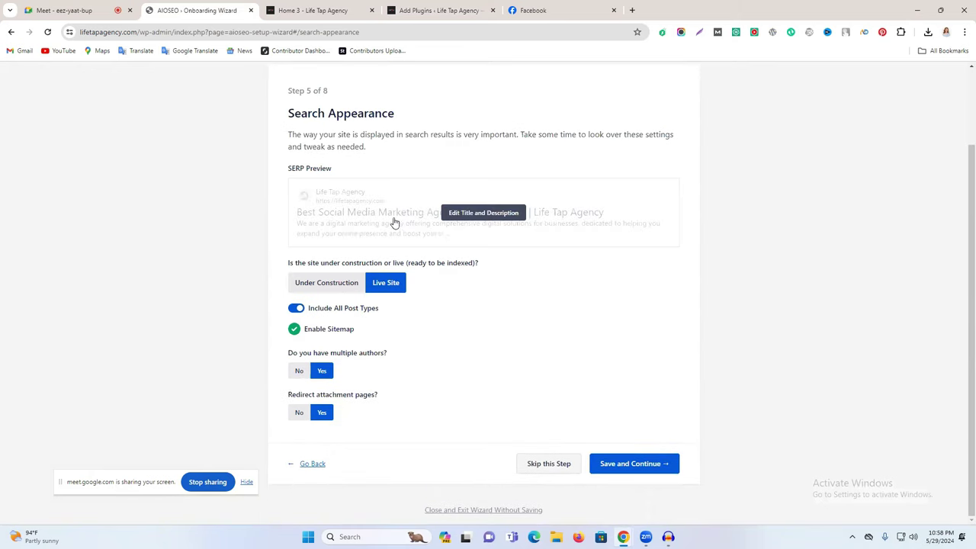
left_click(631, 10)
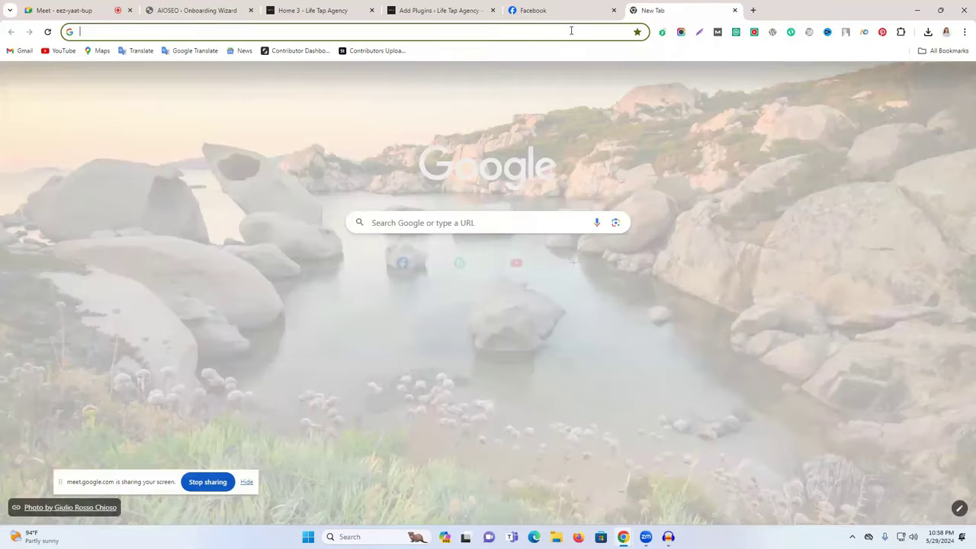
Step: Search Google for 'lifetapagency .com' and scroll through the results
left_click(571, 30)
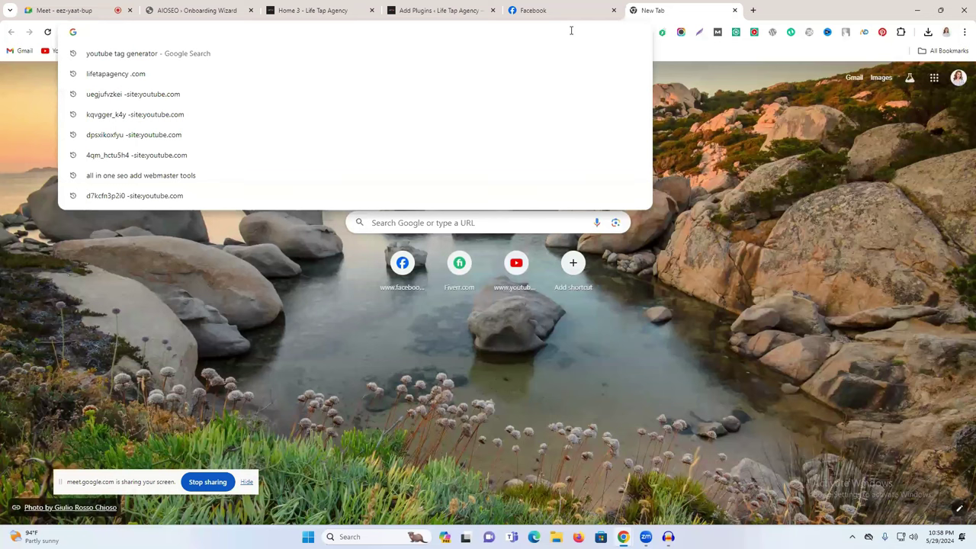
type("l")
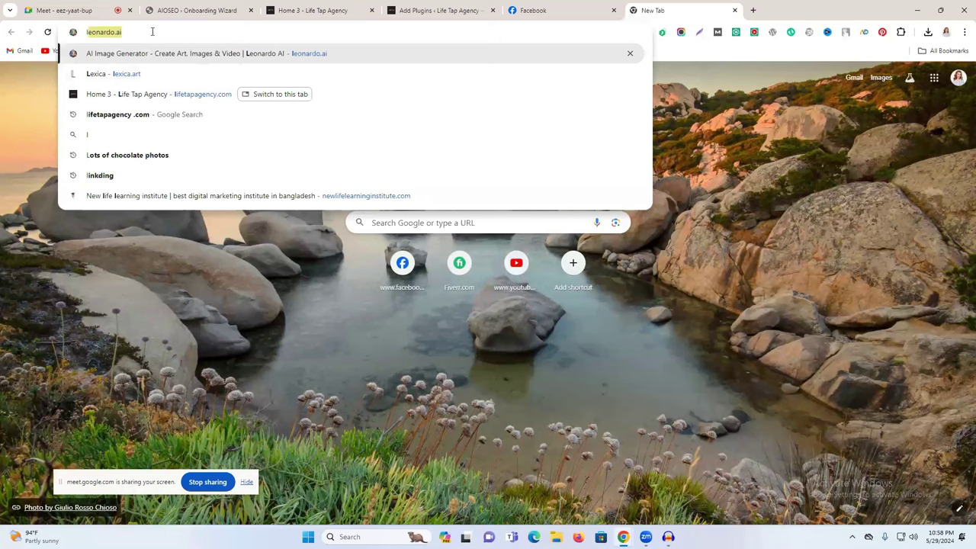
type("i")
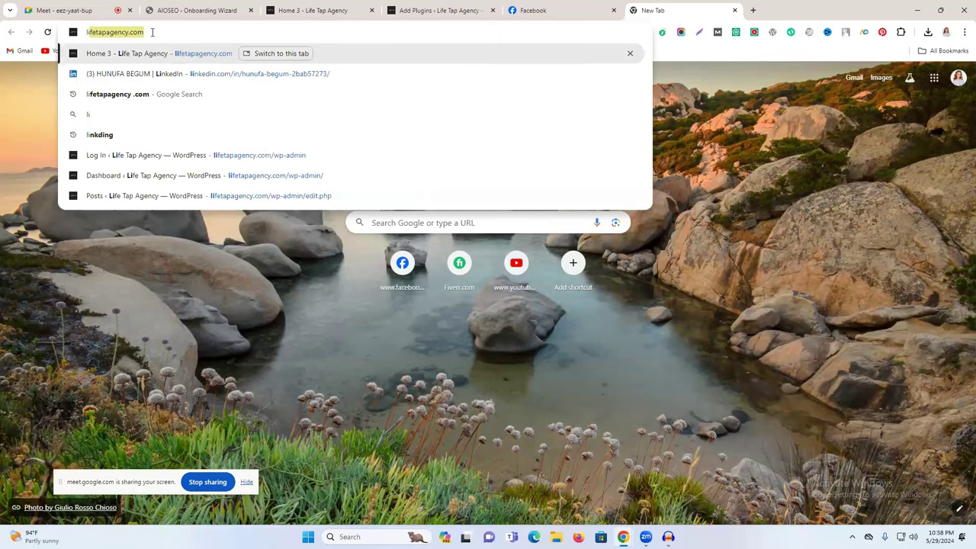
type("fetapagency .com")
key("Return")
scroll(306, 297, "down", 2)
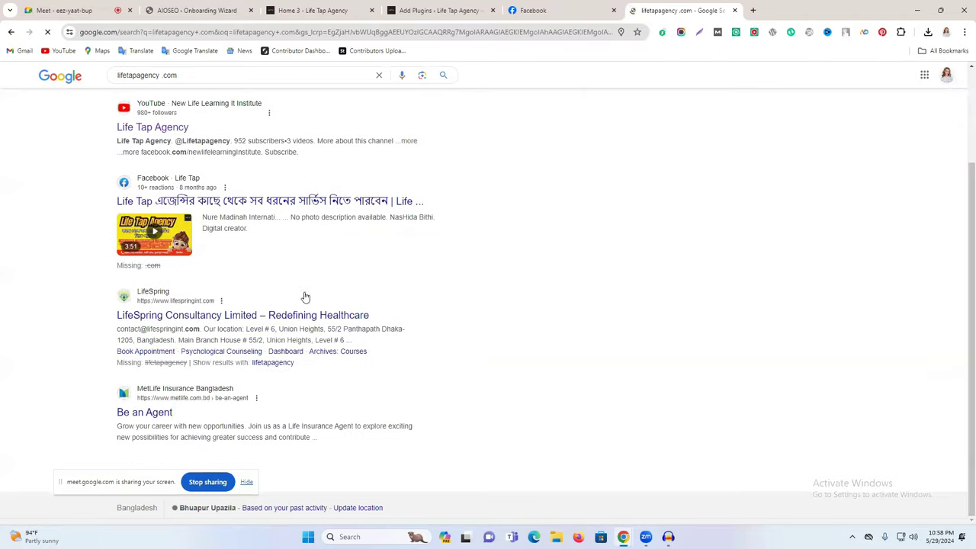
scroll(300, 312, "up", 2)
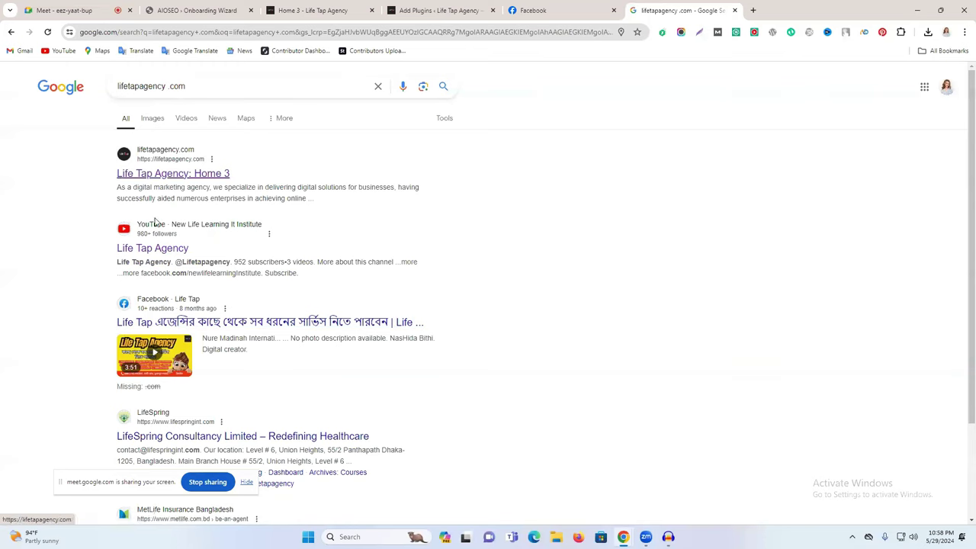
scroll(152, 305, "down", 2)
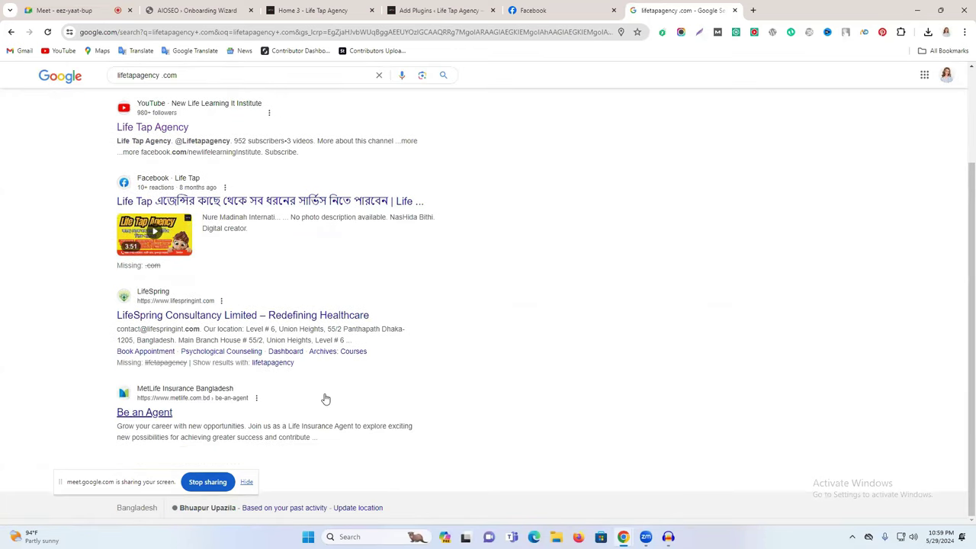
scroll(278, 214, "up", 2)
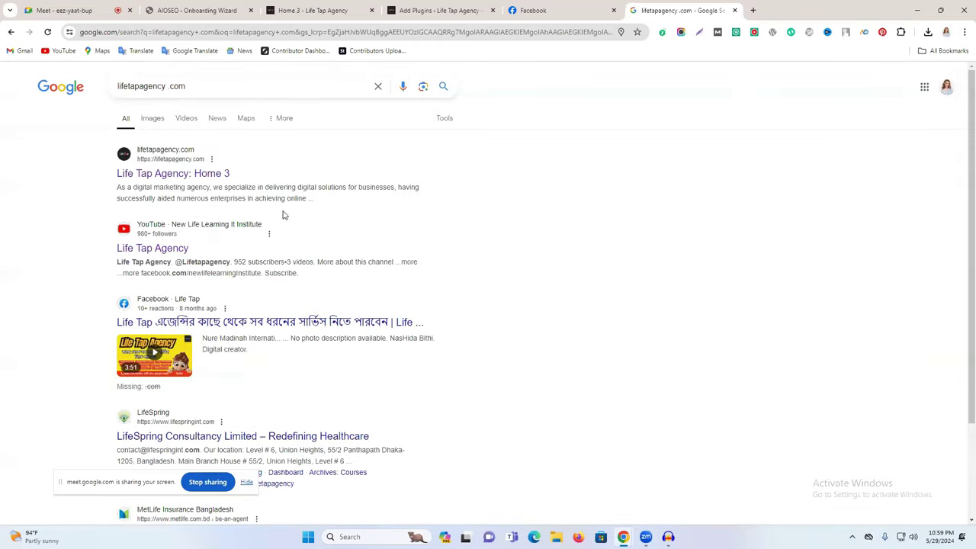
scroll(237, 313, "down", 2)
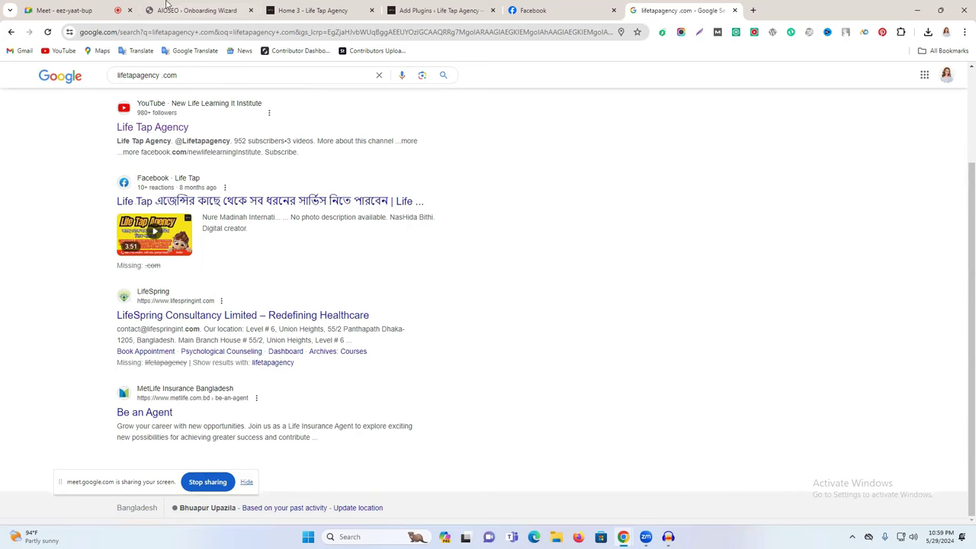
Step: Close the Life Tap Facebook tab and the Google results tab
left_click(566, 7)
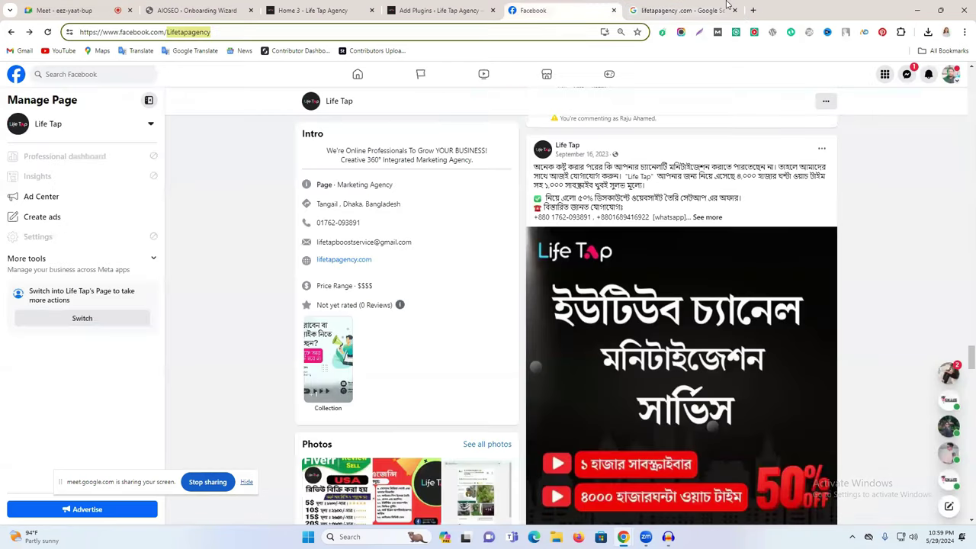
left_click(615, 10)
left_click(614, 10)
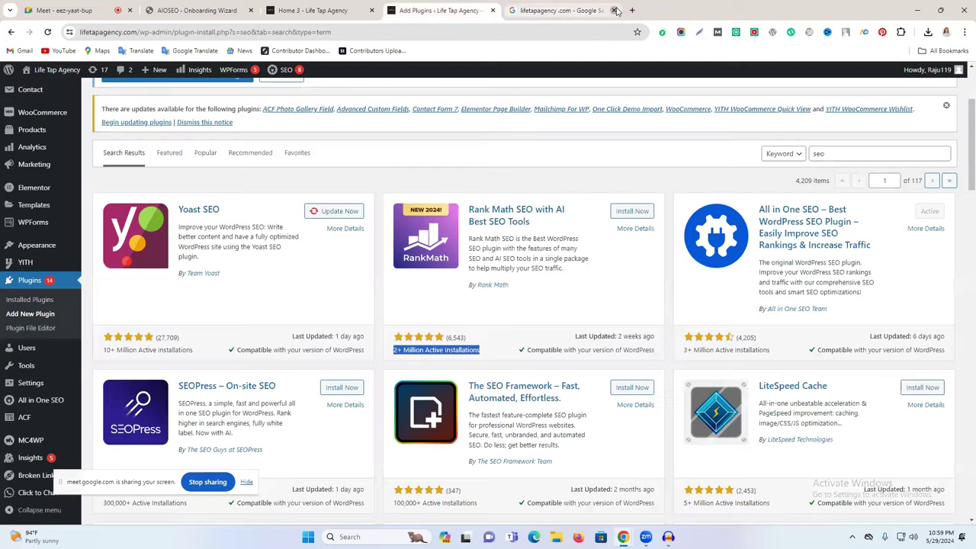
Step: Move through the Home 3 and Add Plugins tabs, ending back on the AIOSEO wizard at Step 5
left_click(352, 6)
left_click(418, 8)
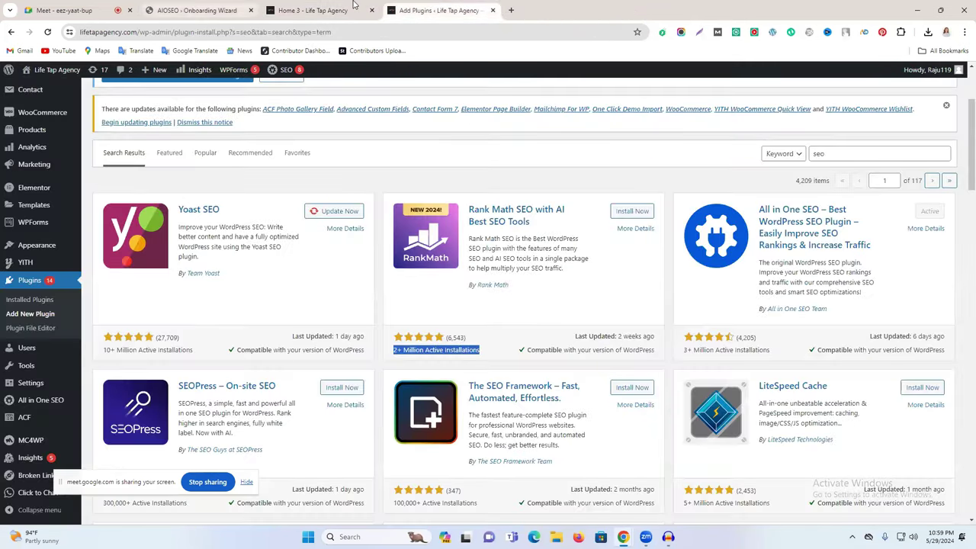
left_click(353, 6)
left_click(223, 6)
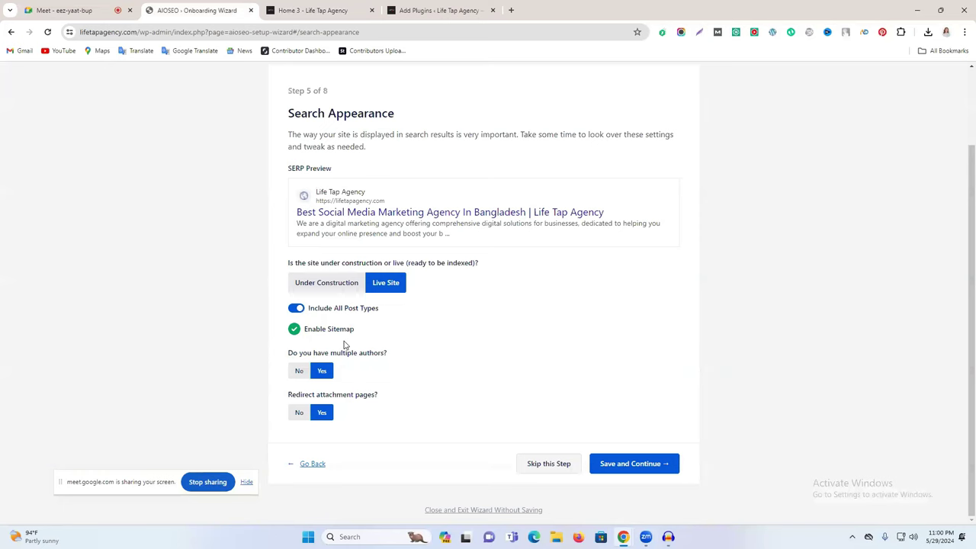
Step: Save Search Appearance and the site analyzer step, then decline the Pro upgrade
scroll(409, 372, "up", 2)
scroll(411, 373, "down", 2)
left_click(633, 463)
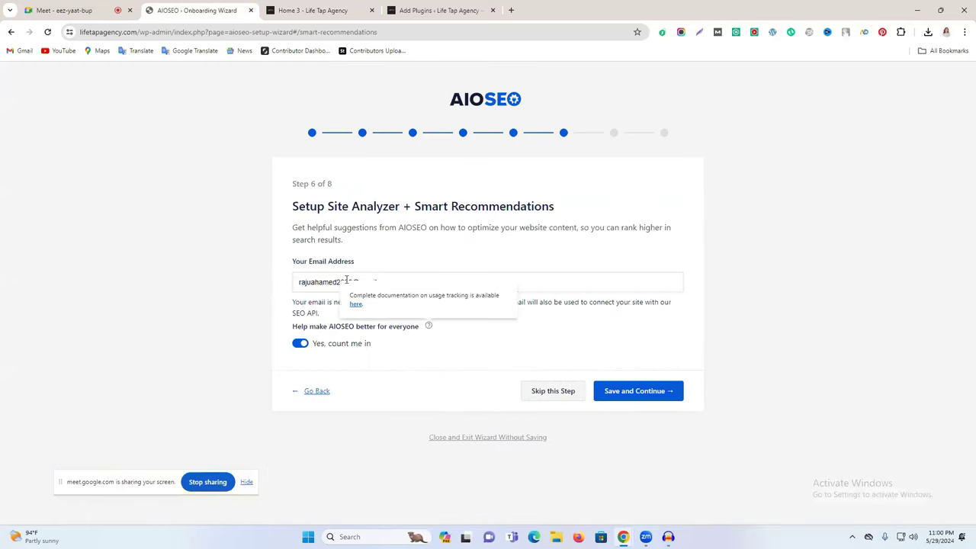
triple_click(328, 282)
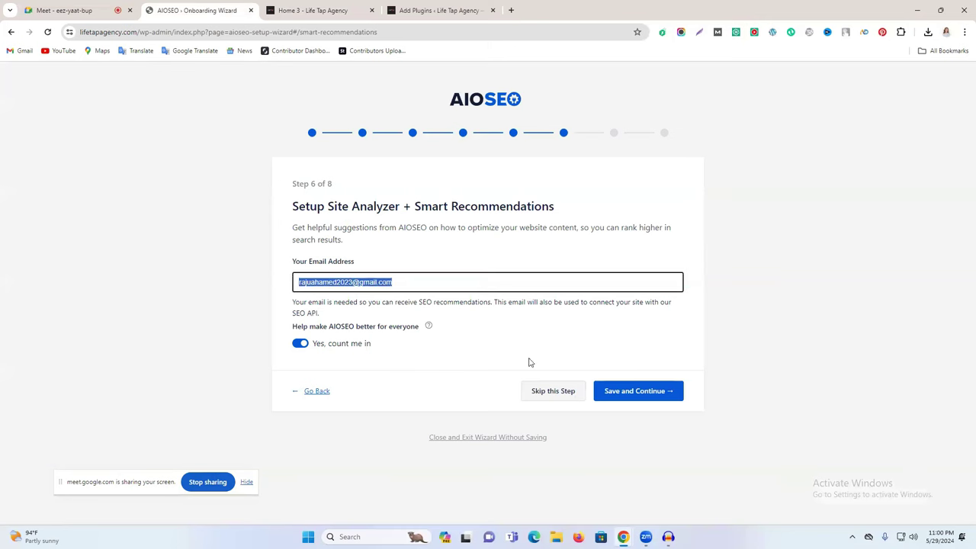
left_click(639, 391)
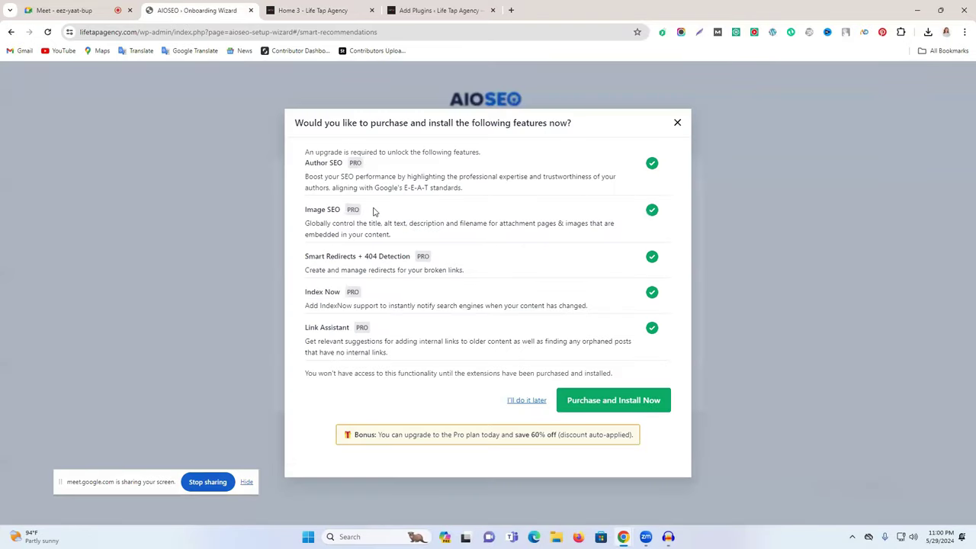
left_click(527, 402)
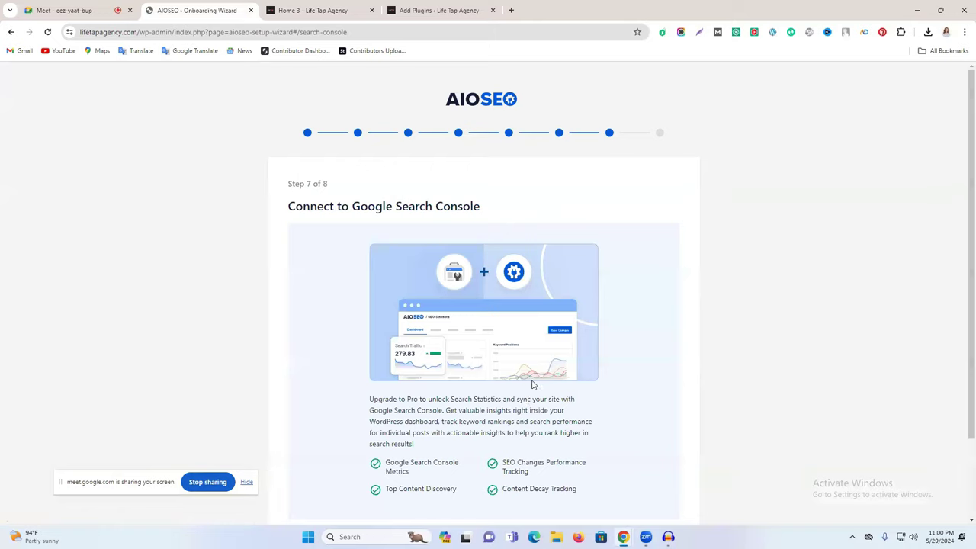
Step: Skip the Search Console and license key steps and finish setup to reach the Dashboard
scroll(532, 386, "down", 1)
scroll(454, 351, "up", 1)
scroll(602, 503, "down", 1)
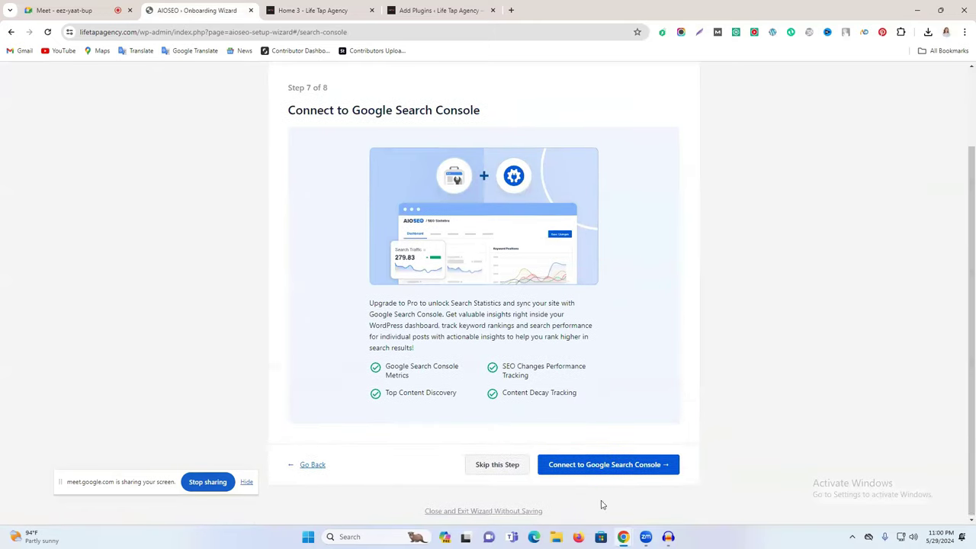
left_click(500, 464)
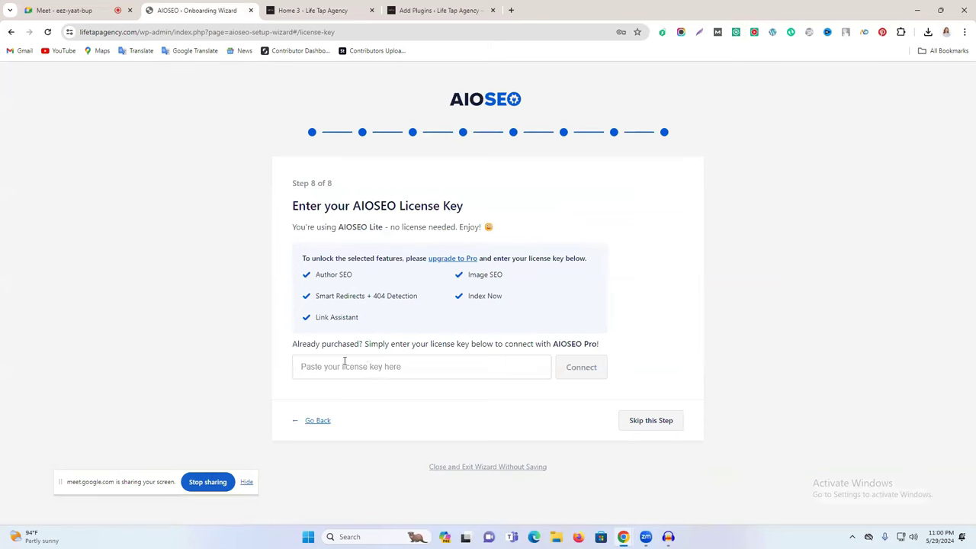
left_click(638, 424)
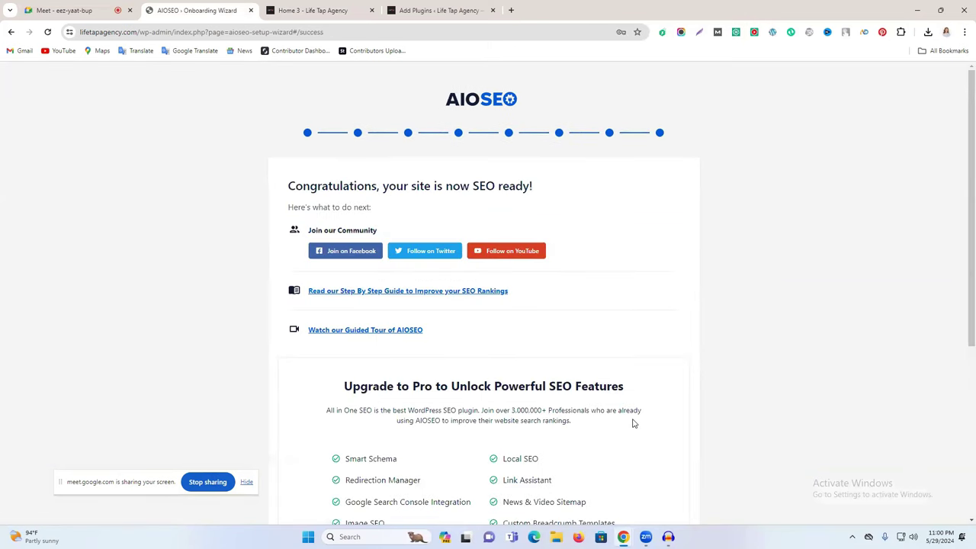
scroll(634, 423, "down", 4)
left_click(549, 473)
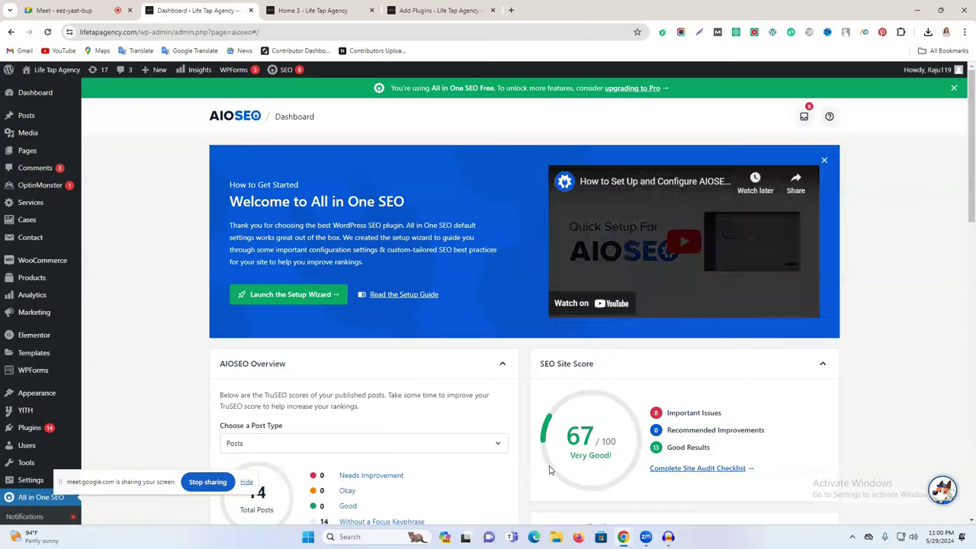
Step: Review the 67/100 site score: 8 important issues, 0 recommended improvements, 13 good results
scroll(550, 470, "down", 2)
left_click_drag(572, 285, 668, 290)
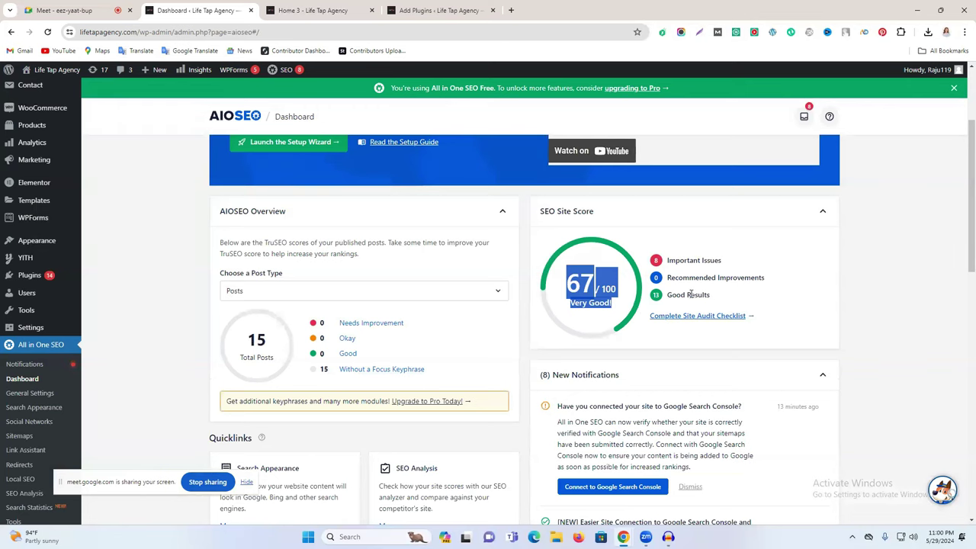
triple_click(691, 294)
left_click(739, 299)
left_click_drag(700, 261, 664, 257)
scroll(516, 286, "down", 10)
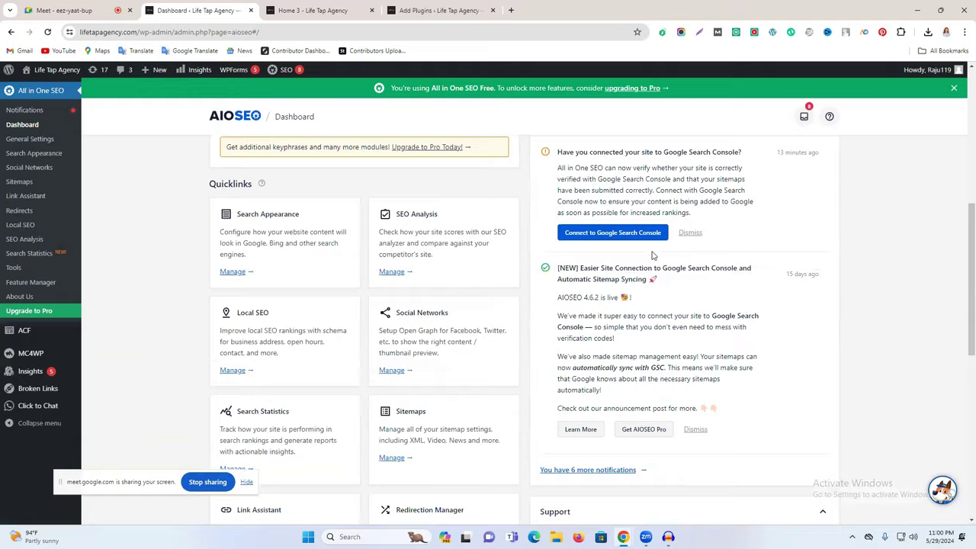
scroll(511, 282, "up", 10)
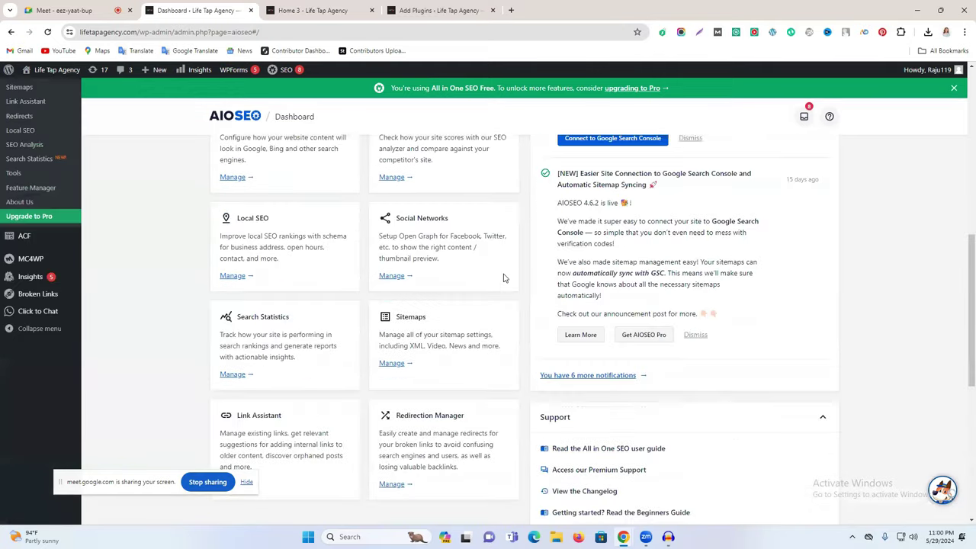
scroll(497, 356, "down", 3)
scroll(469, 332, "up", 3)
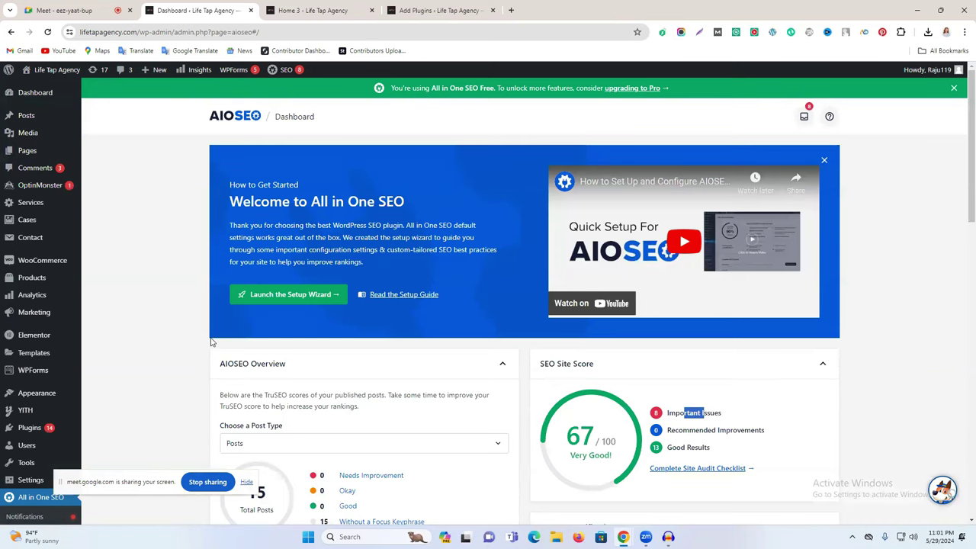
scroll(534, 227, "down", 2)
scroll(458, 266, "up", 2)
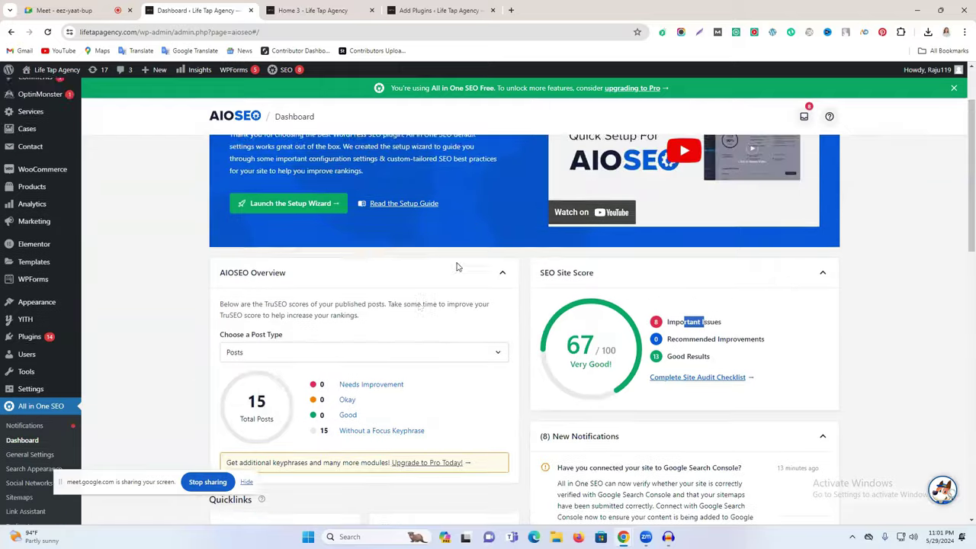
scroll(755, 315, "down", 2)
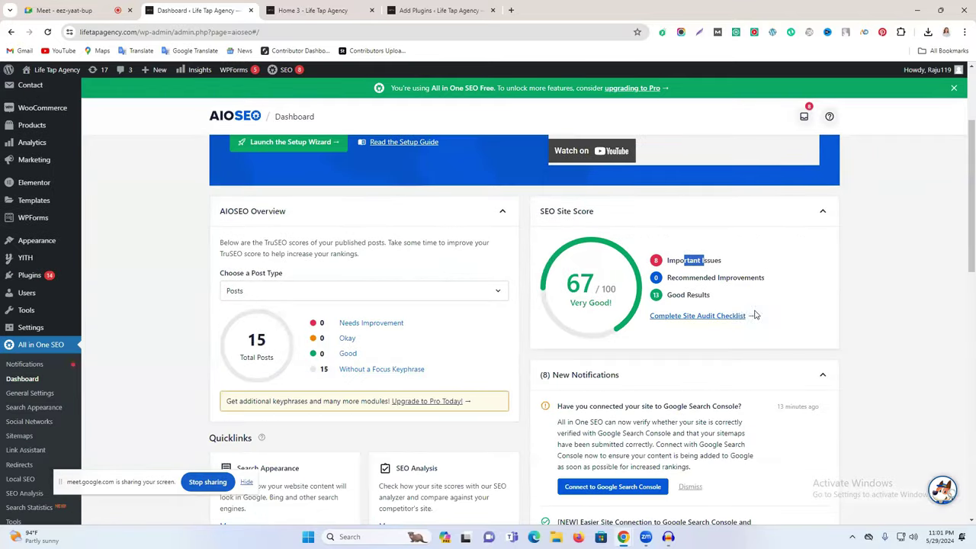
Step: Open AIOSEO General Settings and look over the license key field
left_click(32, 394)
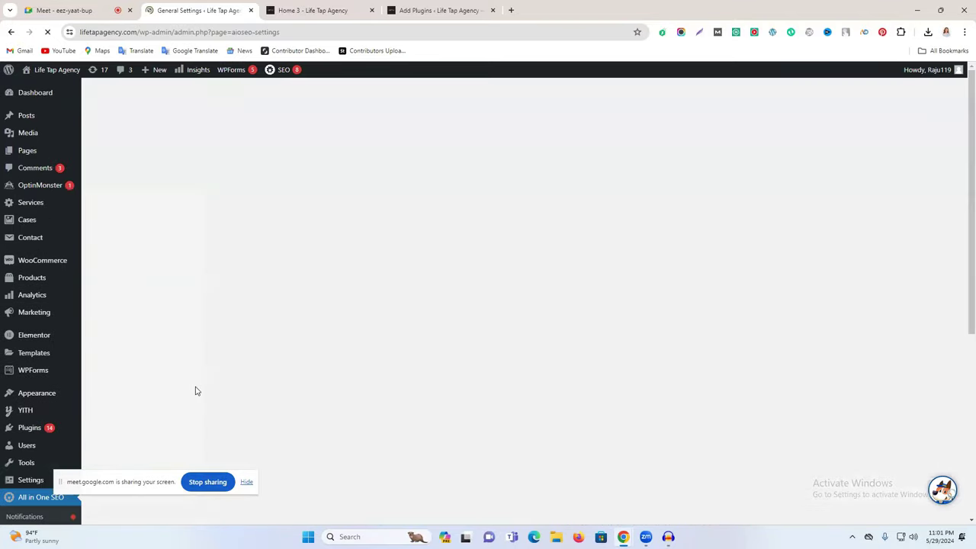
scroll(381, 425, "down", 2)
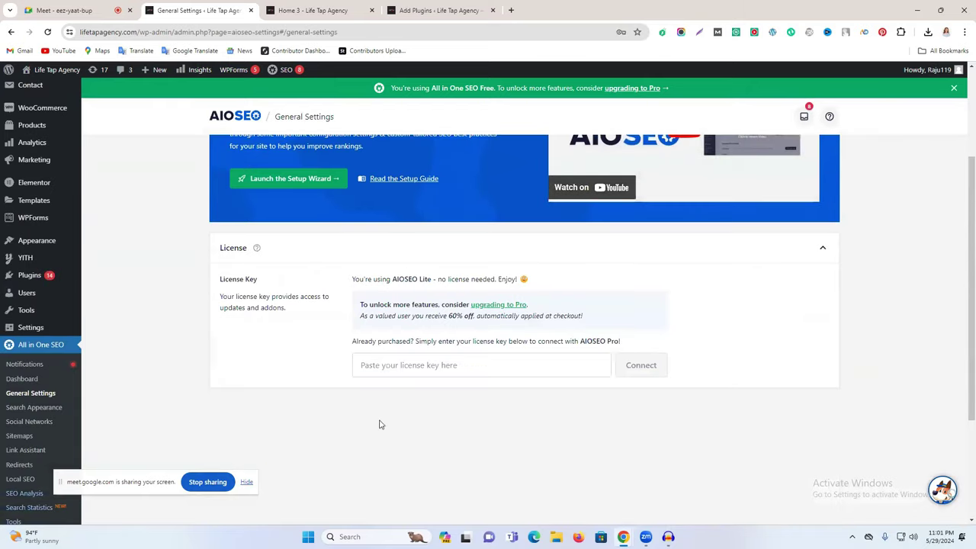
left_click(419, 365)
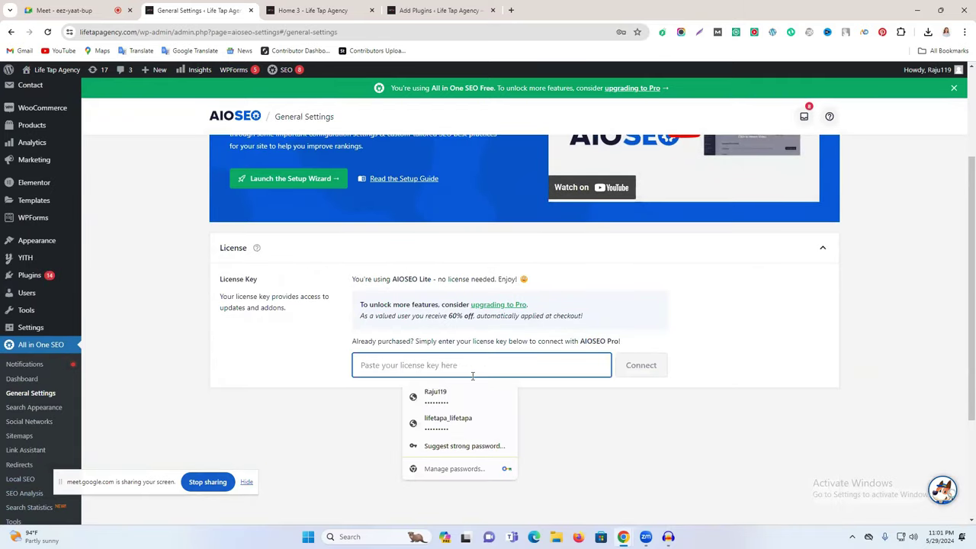
scroll(549, 290, "up", 2)
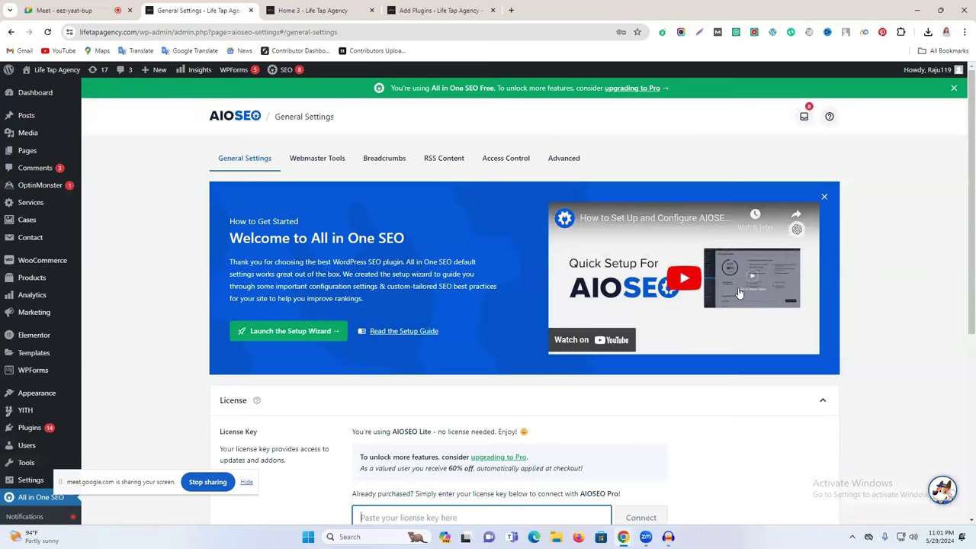
Step: On Webmaster Tools, dismiss the Search Console notice and expand the Google Search Console card
left_click(318, 161)
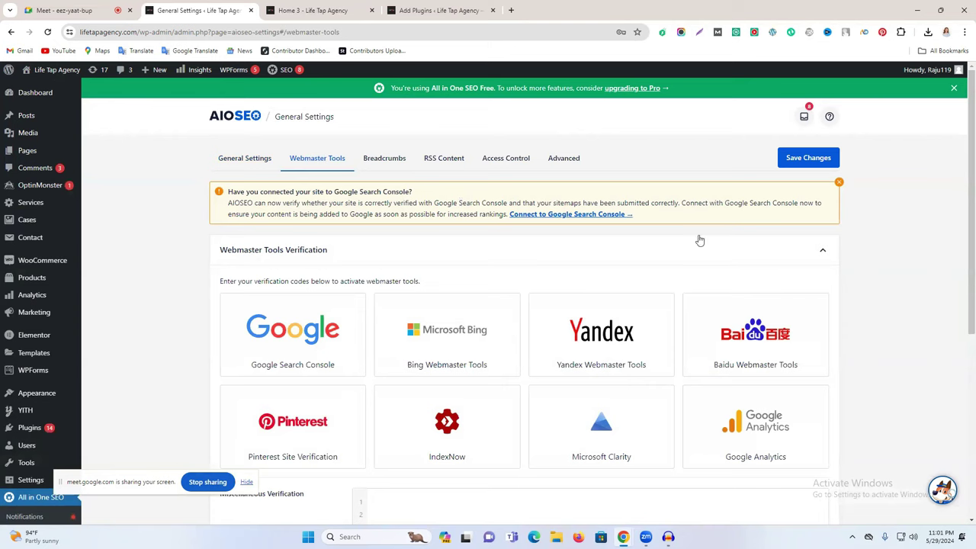
left_click(839, 184)
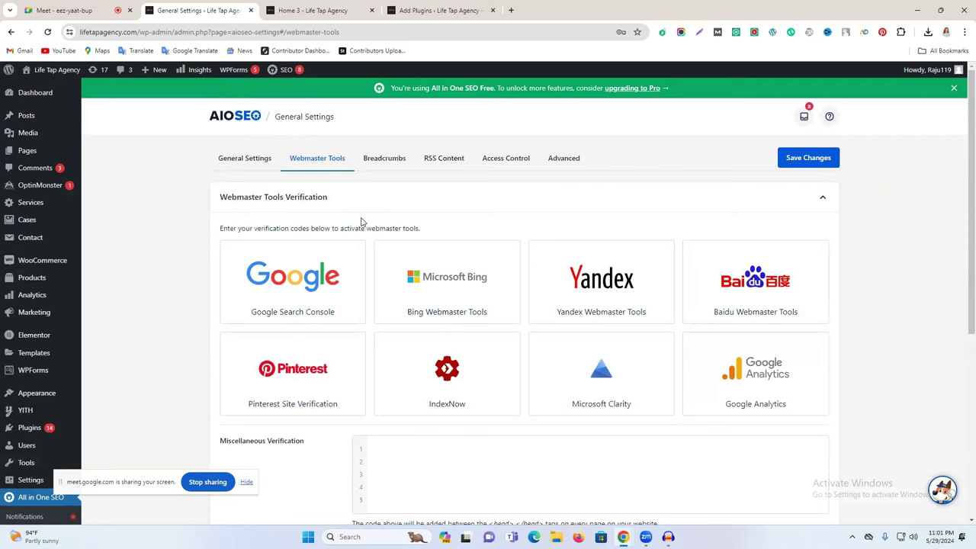
scroll(320, 246, "down", 4)
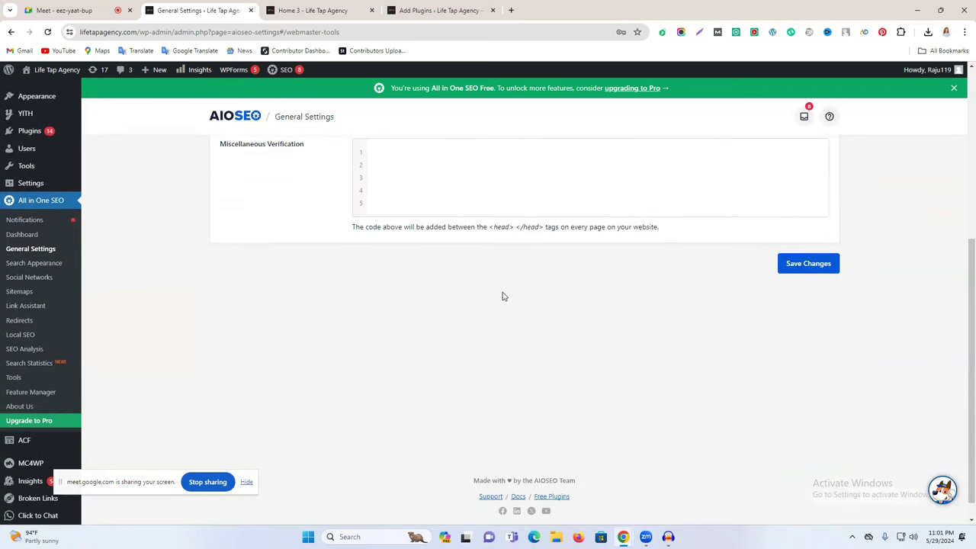
scroll(501, 294, "up", 3)
scroll(503, 297, "up", 1)
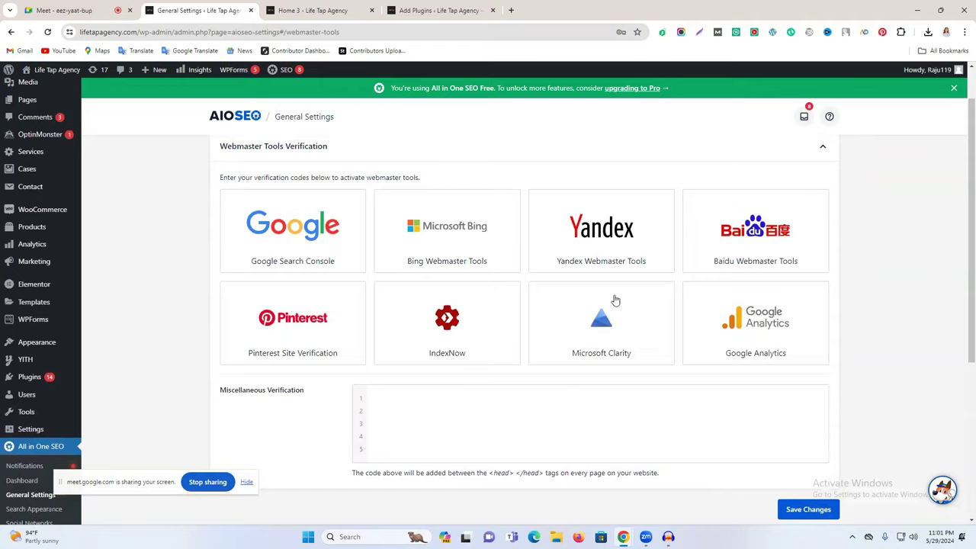
scroll(457, 290, "down", 2)
scroll(545, 301, "up", 2)
left_click(299, 230)
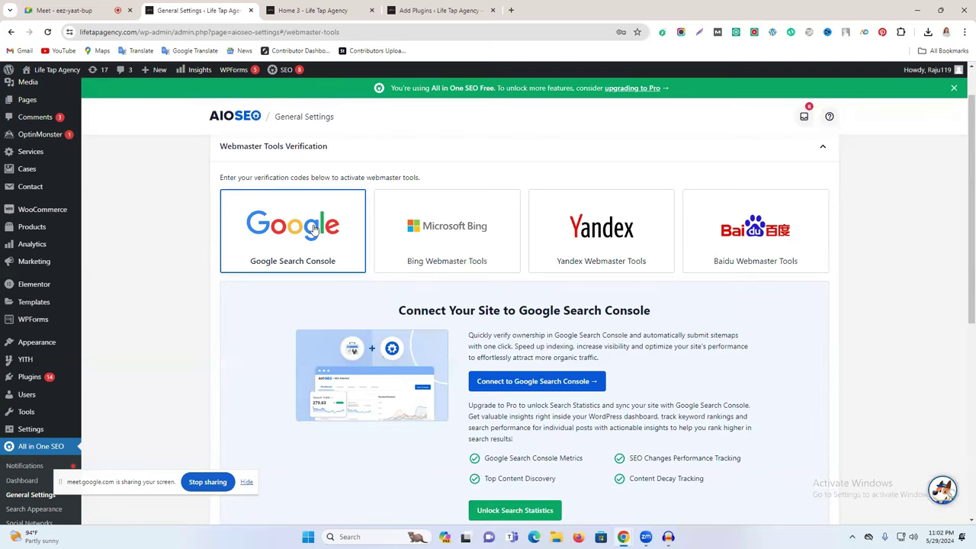
Step: Browse the webmaster tool cards, viewing Google Analytics, then reopen Google Search Console
scroll(276, 232, "down", 1)
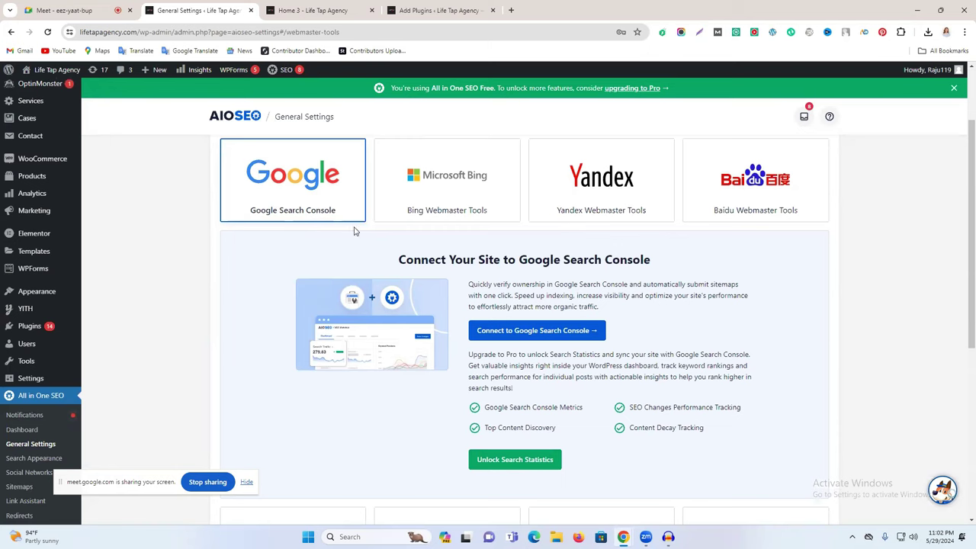
scroll(418, 296, "down", 4)
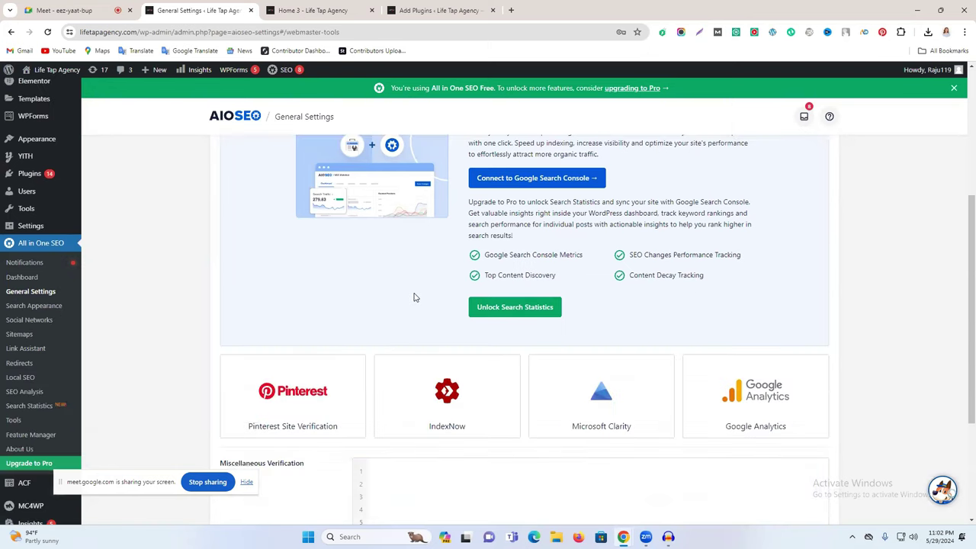
scroll(431, 318, "up", 3)
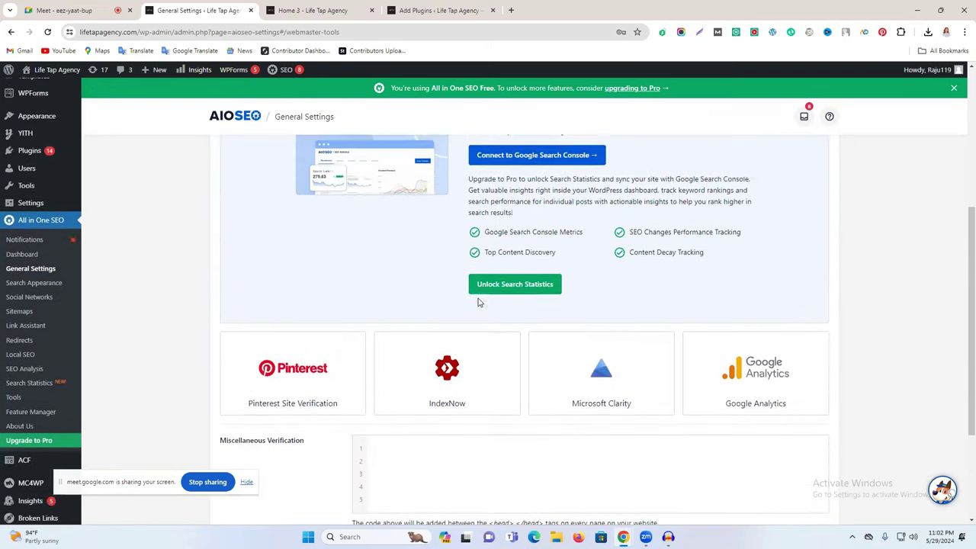
scroll(511, 360, "up", 2)
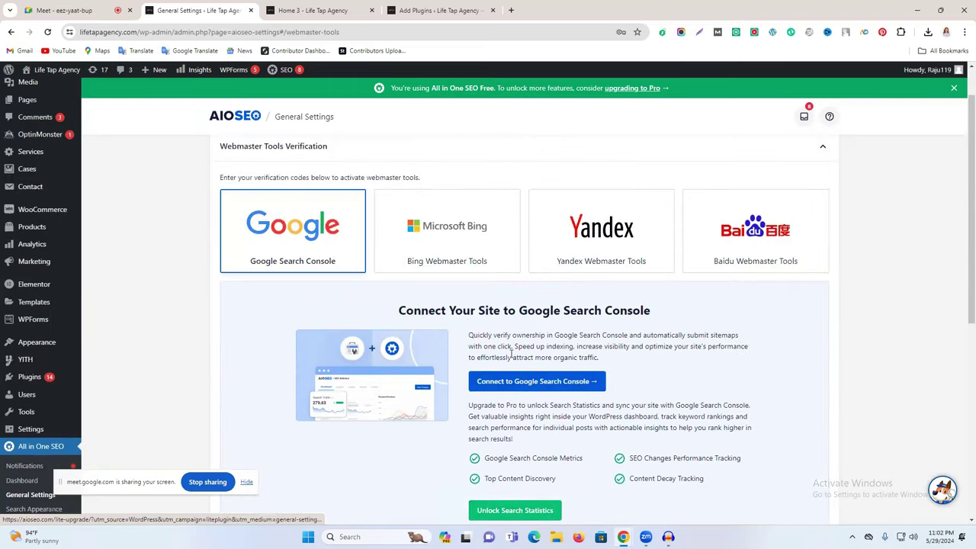
scroll(511, 360, "down", 2)
scroll(511, 360, "down", 2)
scroll(682, 401, "up", 2)
scroll(672, 309, "down", 2)
left_click(729, 295)
scroll(714, 292, "down", 3)
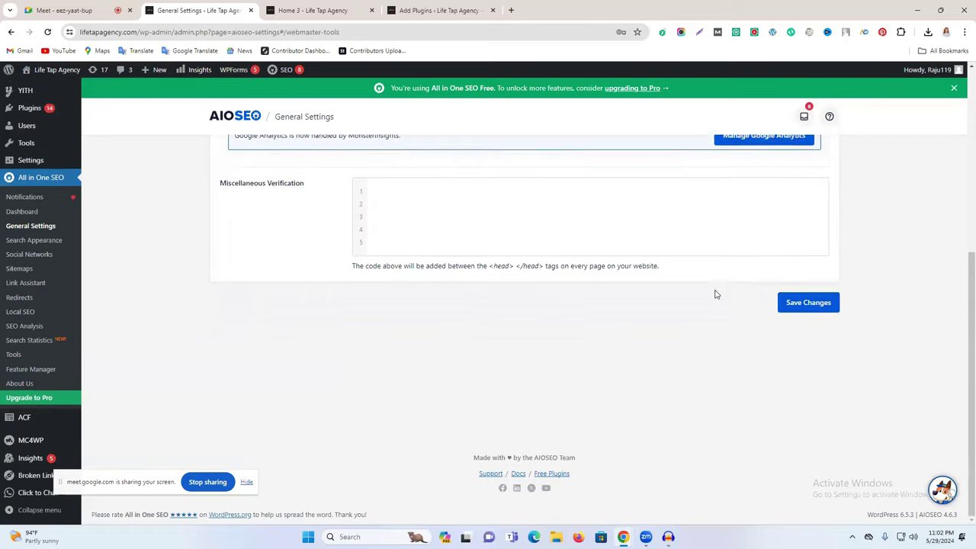
scroll(659, 319, "up", 1)
scroll(525, 337, "up", 1)
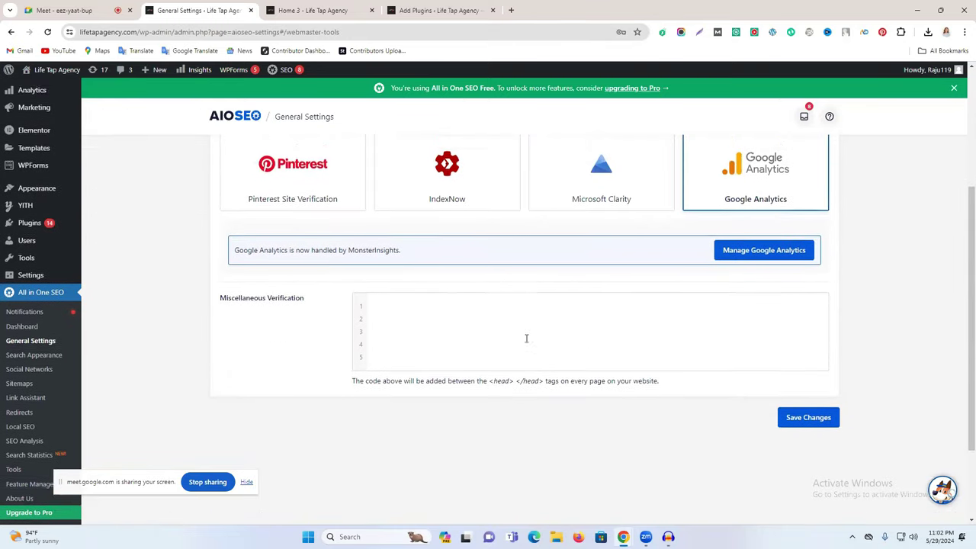
scroll(526, 337, "up", 3)
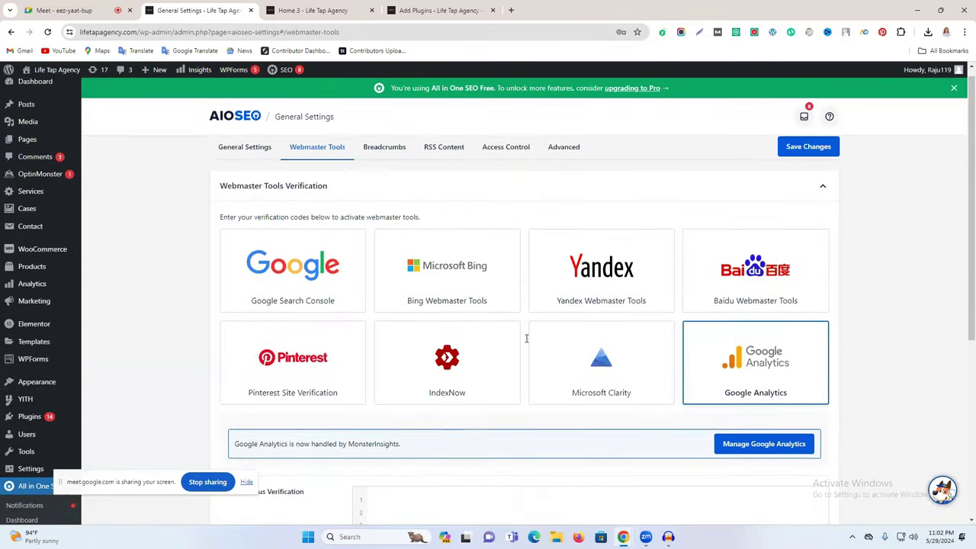
left_click(307, 285)
Step: Check the Pinterest and Google Analytics options, ending on the Google Search Console connection panel
scroll(519, 347, "down", 2)
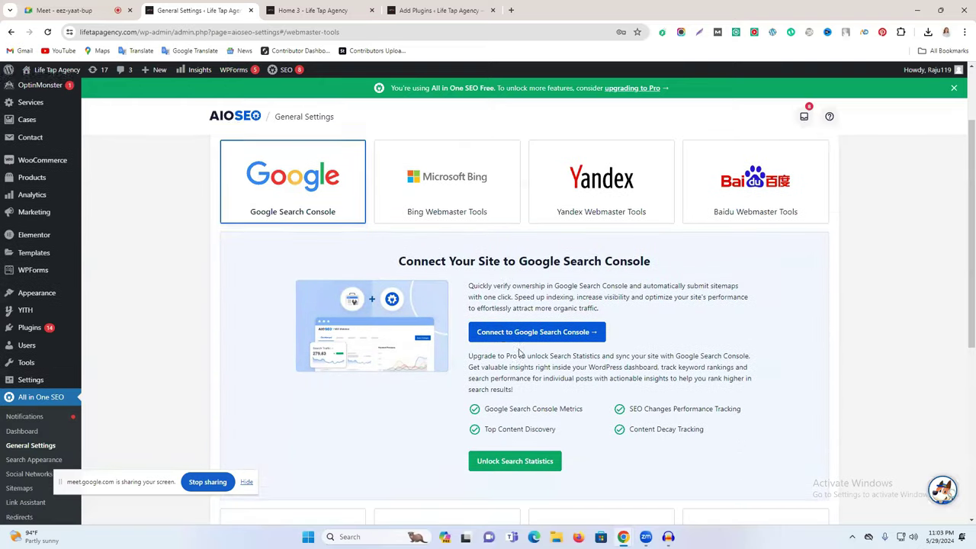
scroll(527, 431, "down", 4)
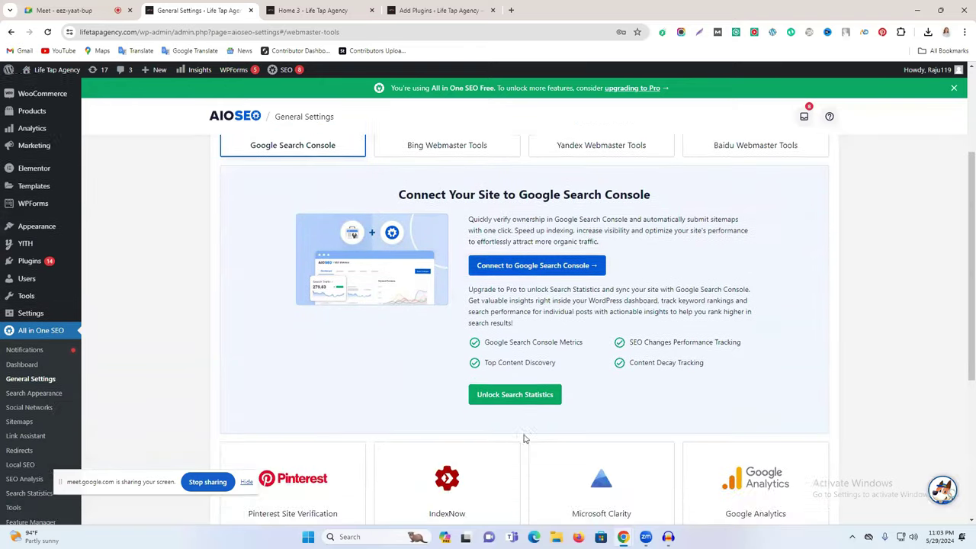
left_click(341, 366)
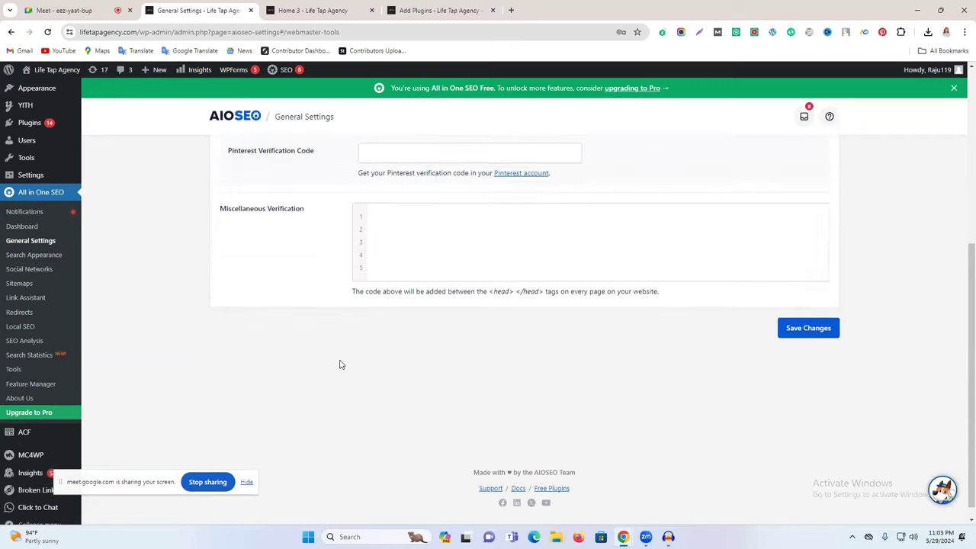
scroll(440, 329, "up", 1)
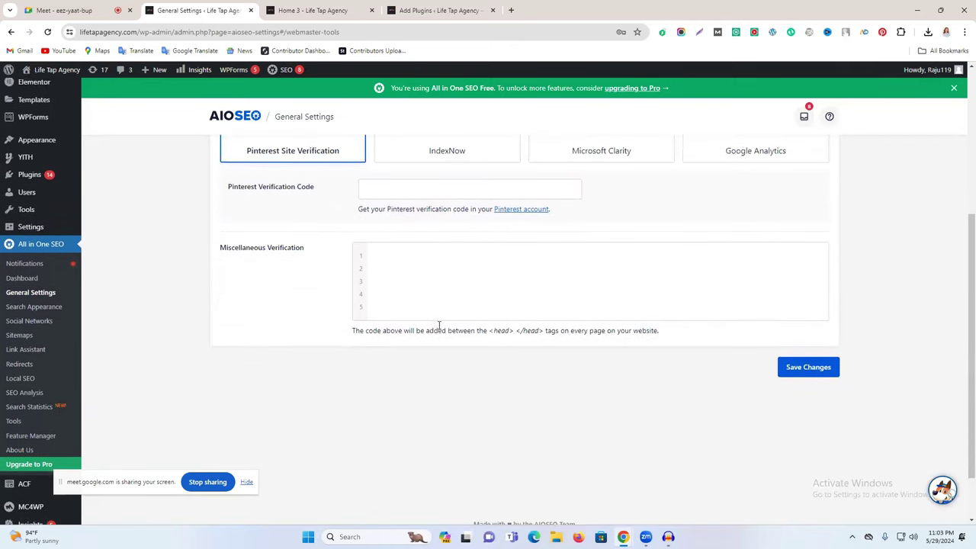
scroll(435, 327, "up", 1)
left_click(417, 236)
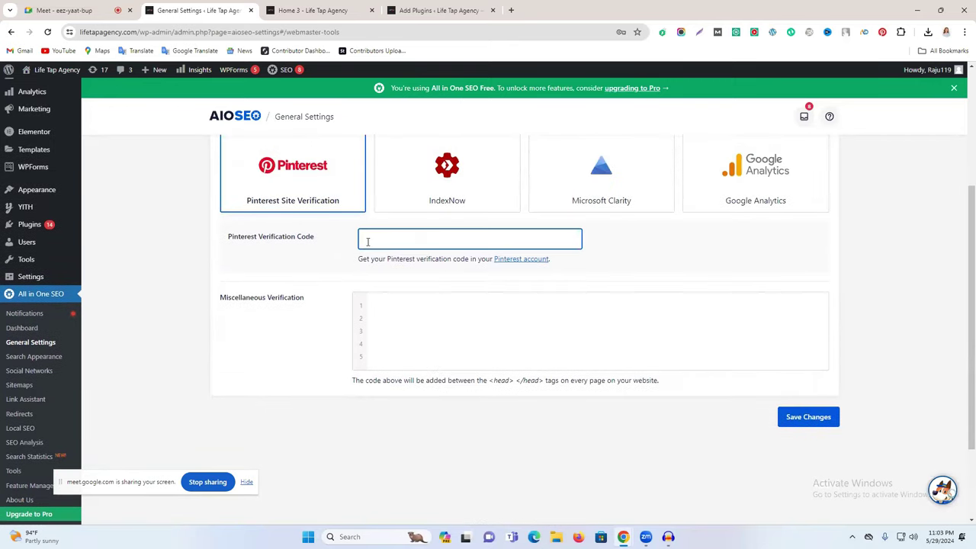
scroll(367, 242, "up", 2)
left_click(736, 289)
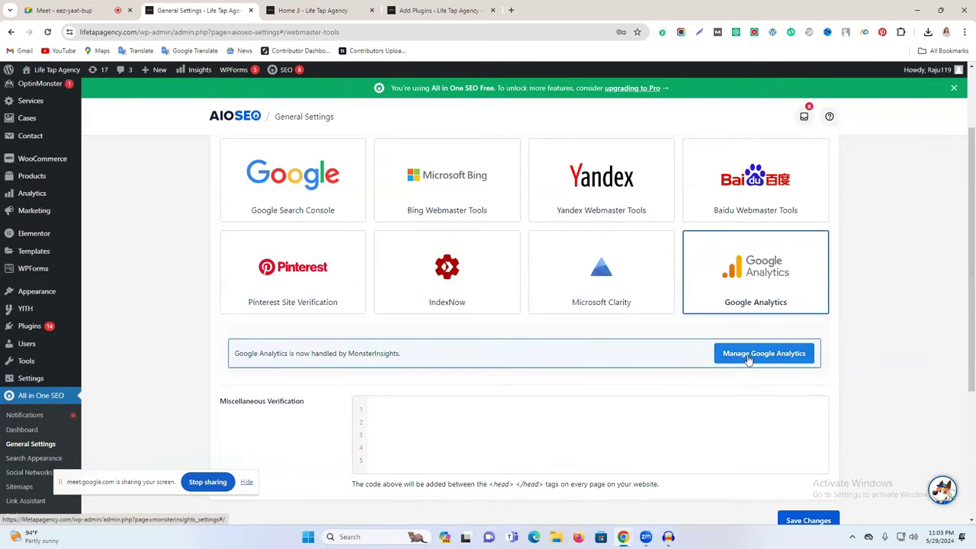
left_click(321, 187)
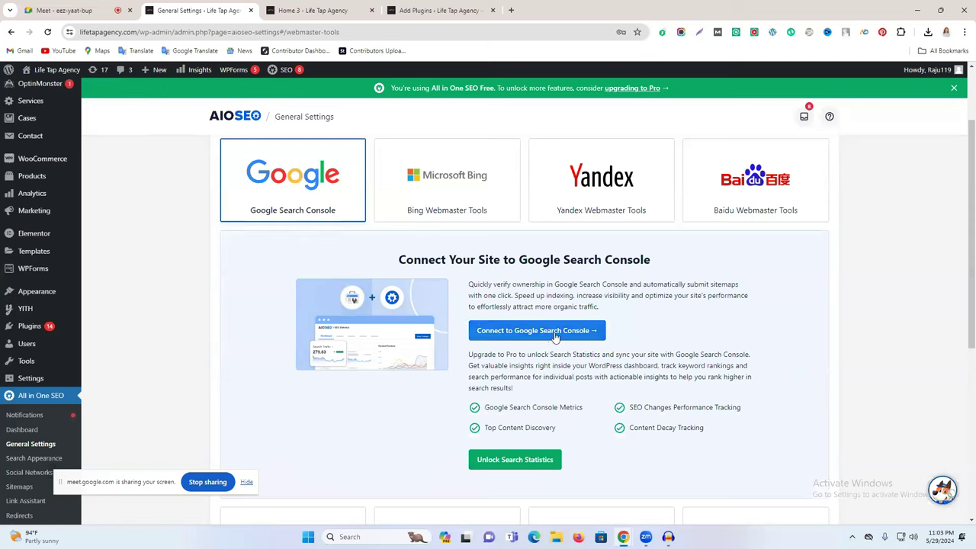
Step: Connect Google Search Console using the Google account, granting all permissions and completing the connection
left_click(556, 334)
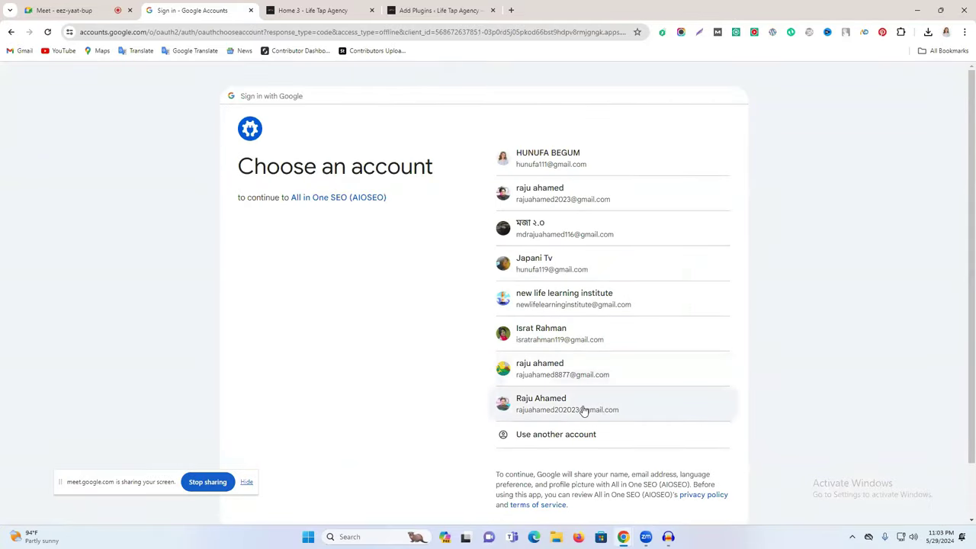
left_click(587, 202)
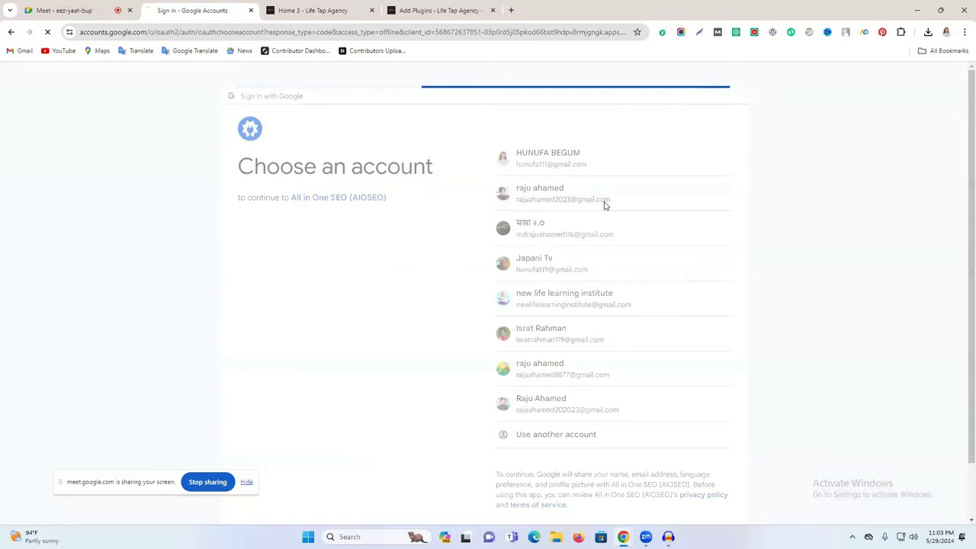
left_click(568, 352)
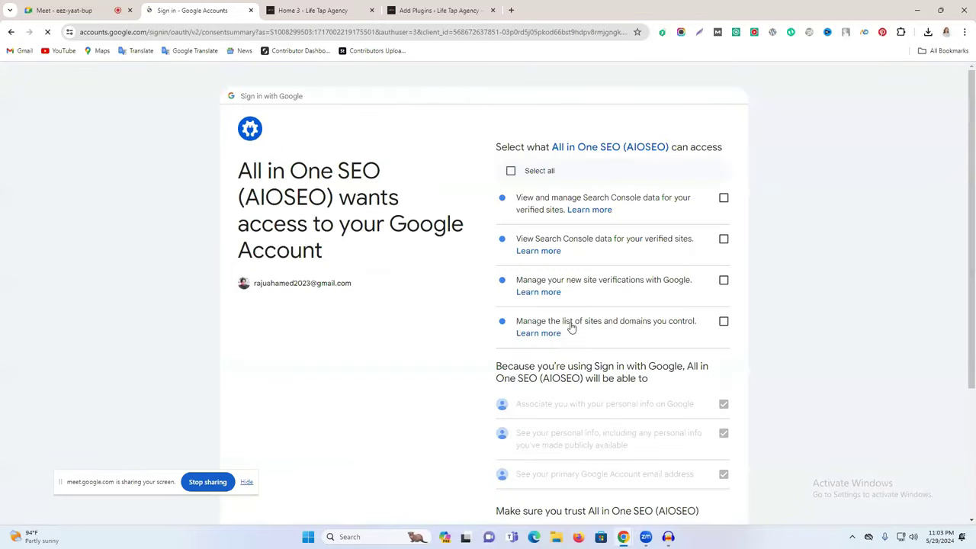
left_click(515, 184)
scroll(606, 384, "down", 5)
left_click(611, 432)
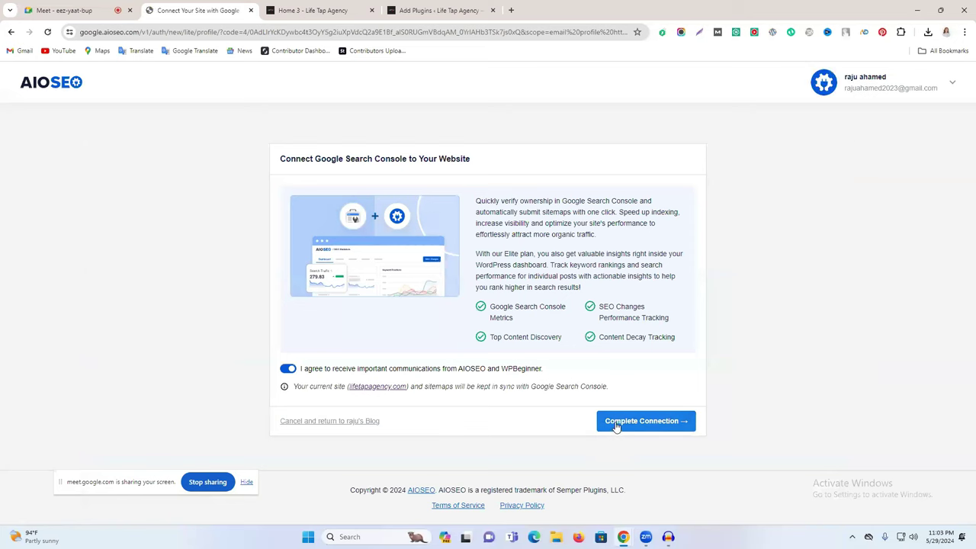
left_click(617, 426)
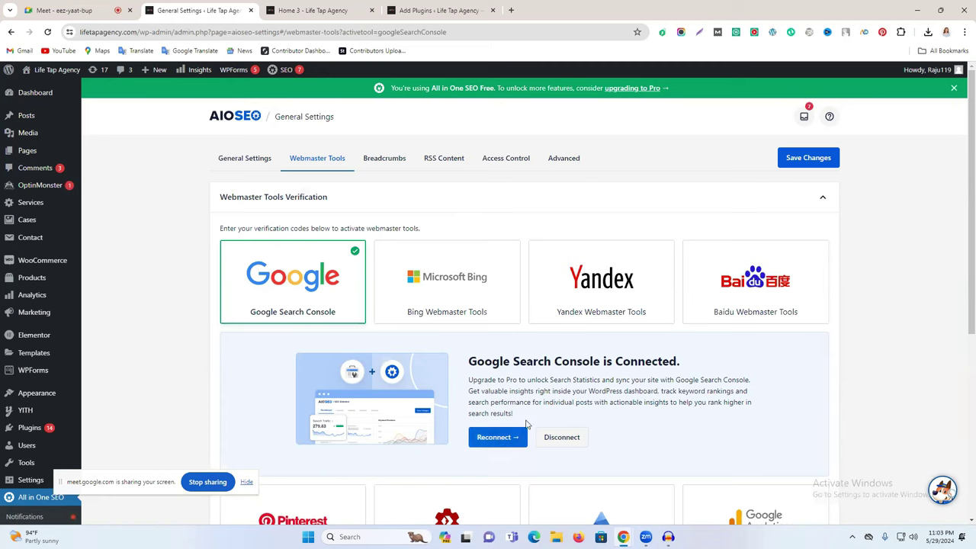
Step: Expand the Bing Webmaster Tools card to show its empty verification code field
left_click(424, 294)
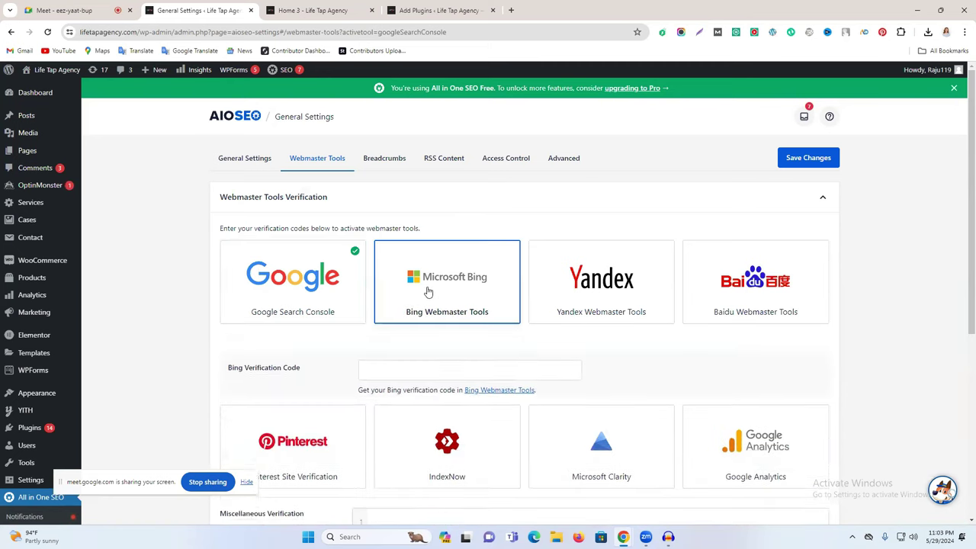
scroll(427, 292, "down", 1)
scroll(261, 316, "up", 1)
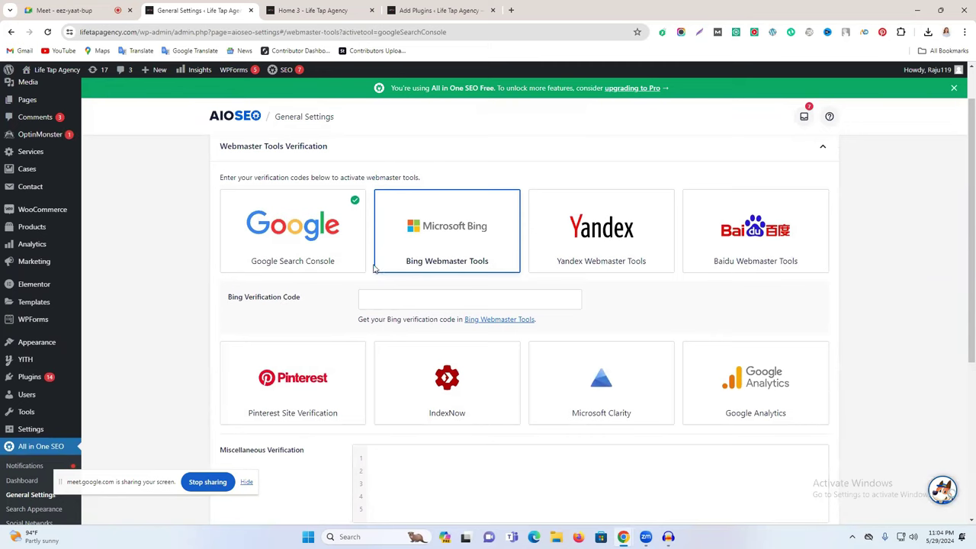
Step: In a new tab, search 'bing webmaster', open Bing Webmaster Tools and start signing in
left_click(512, 11)
left_click(440, 35)
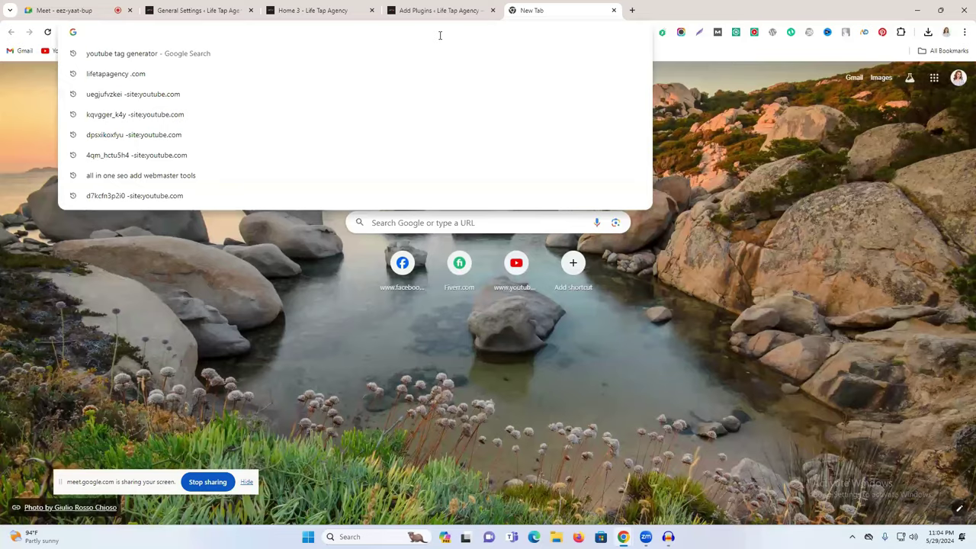
type("bing")
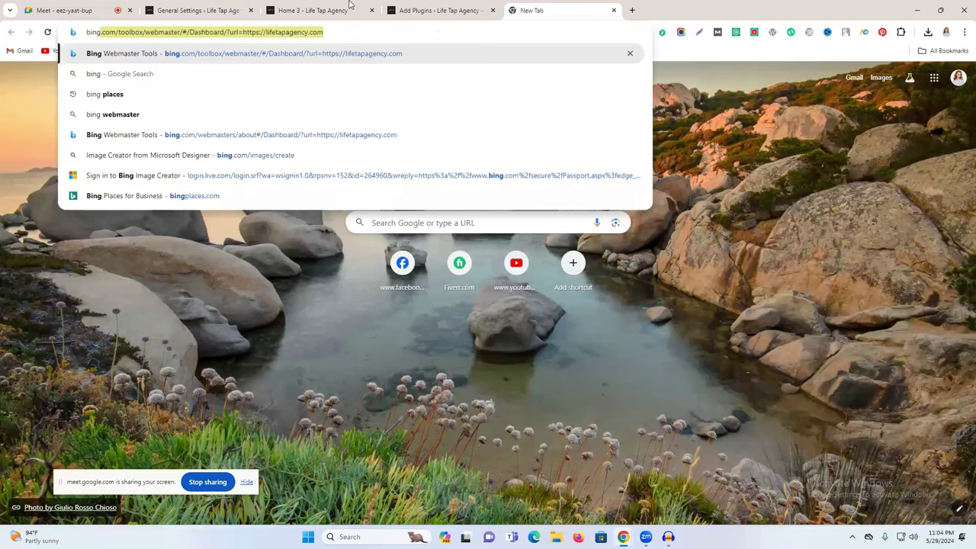
left_click(140, 116)
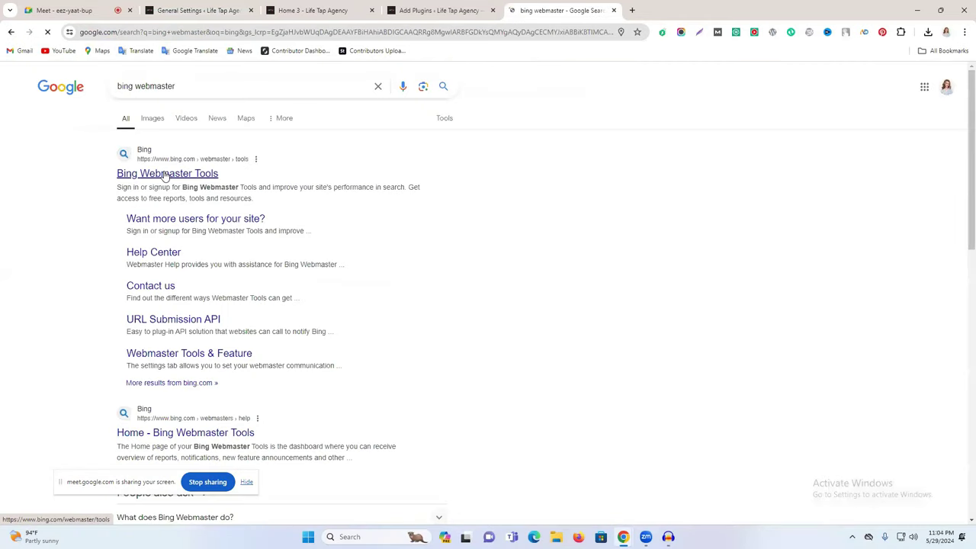
left_click(164, 175)
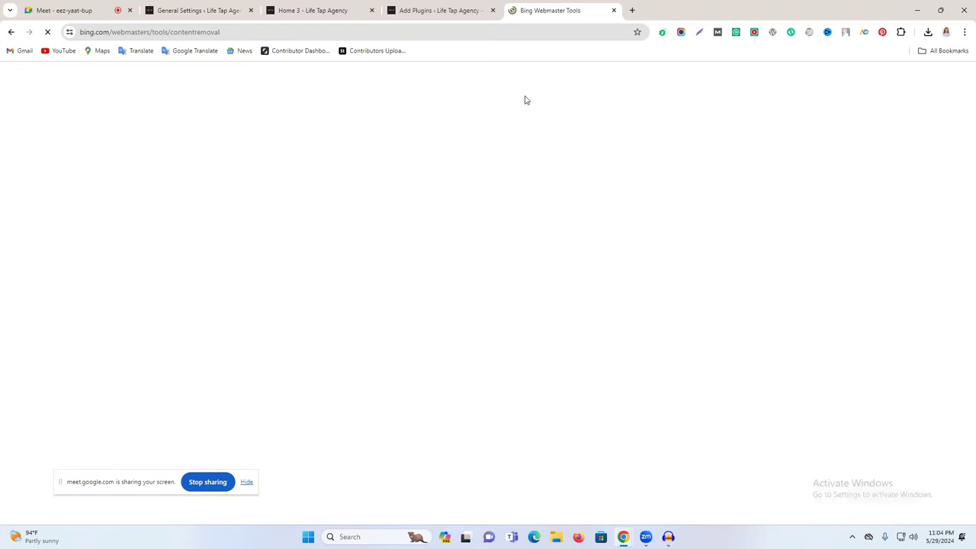
left_click(479, 10)
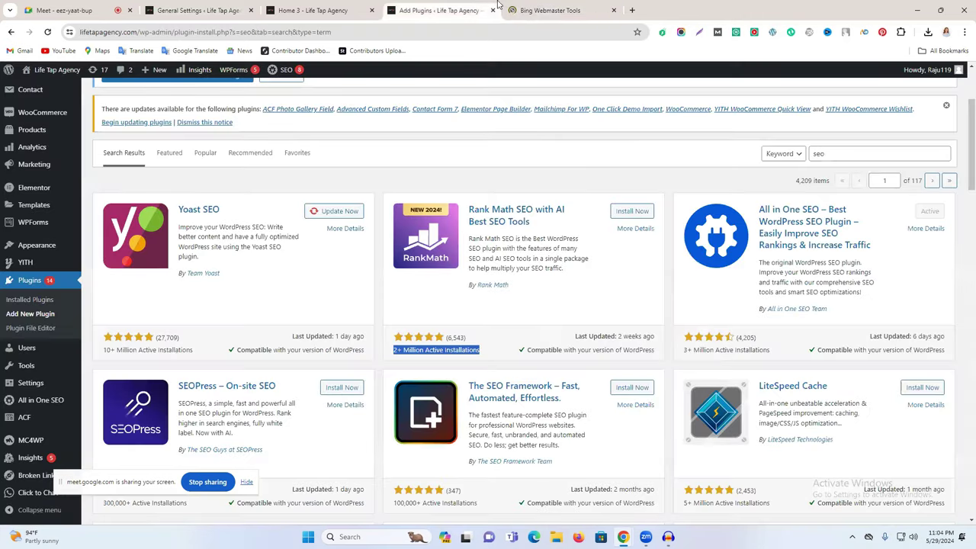
left_click(498, 4)
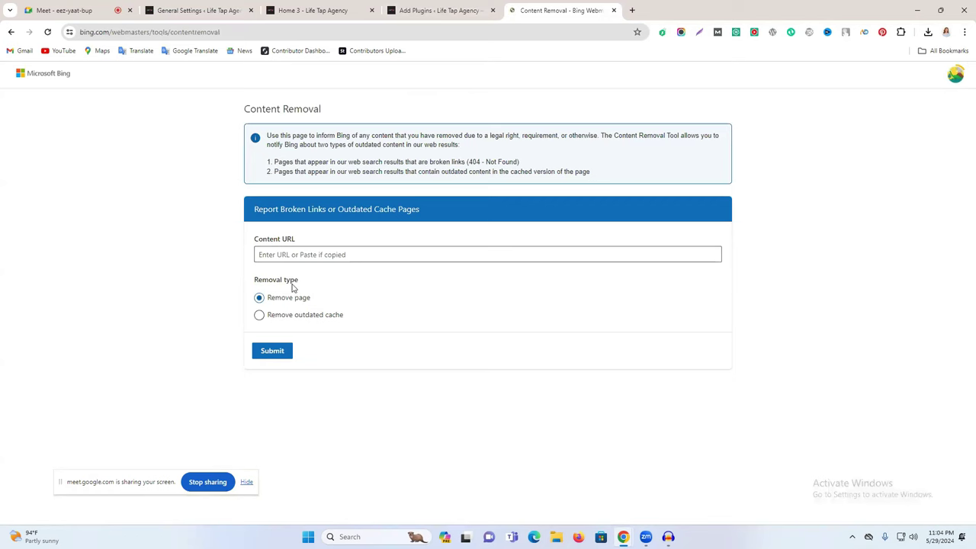
left_click(958, 81)
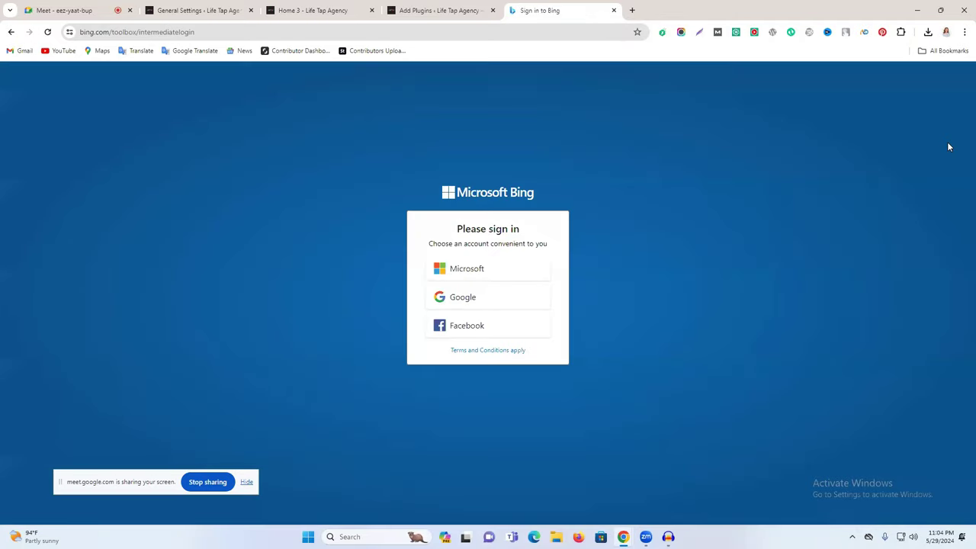
Step: Sign in to Bing Webmaster Tools with a Google account and dismiss the pending verification dialog
left_click(503, 301)
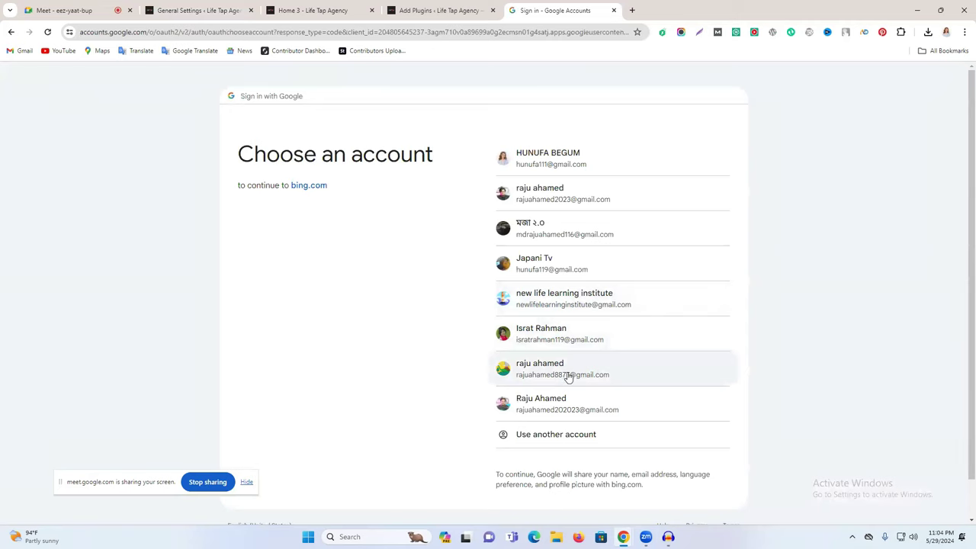
left_click(579, 307)
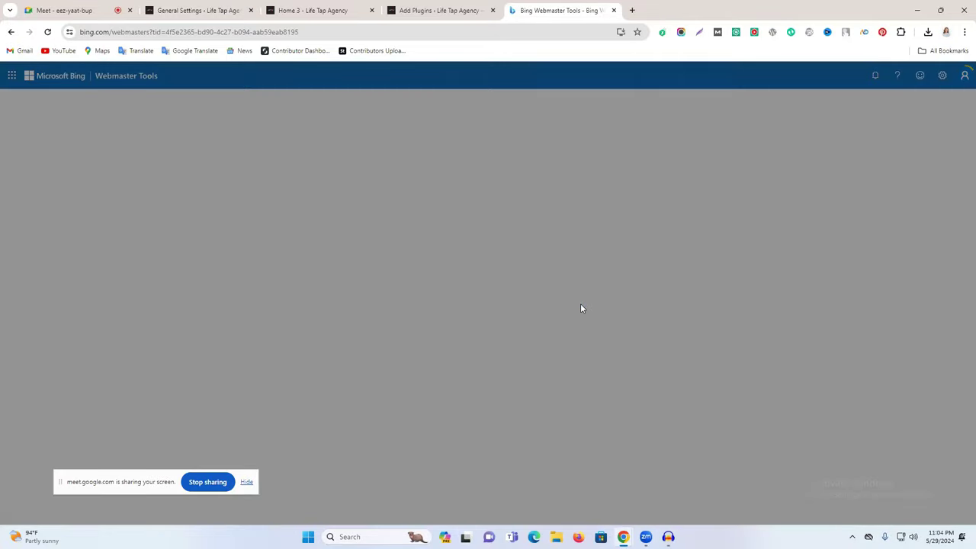
left_click(469, 352)
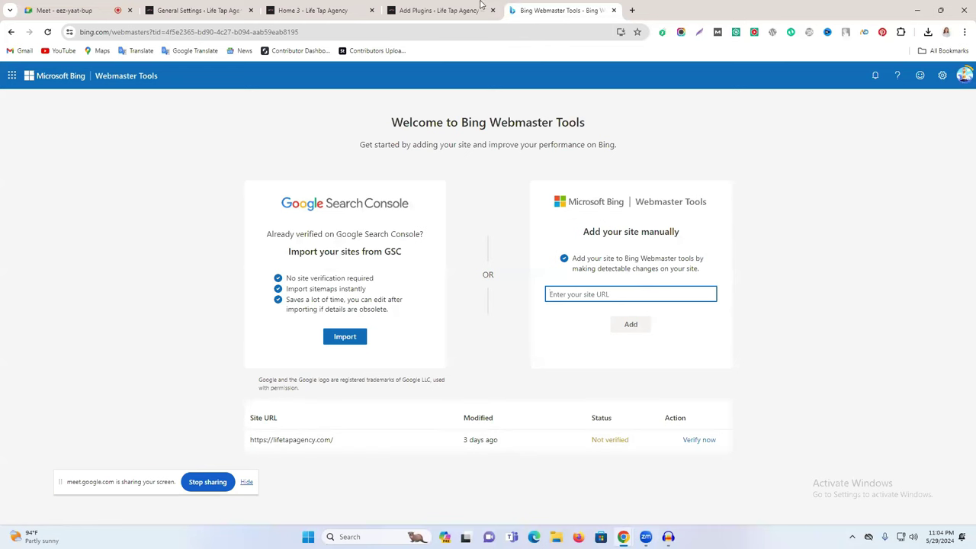
left_click(432, 7)
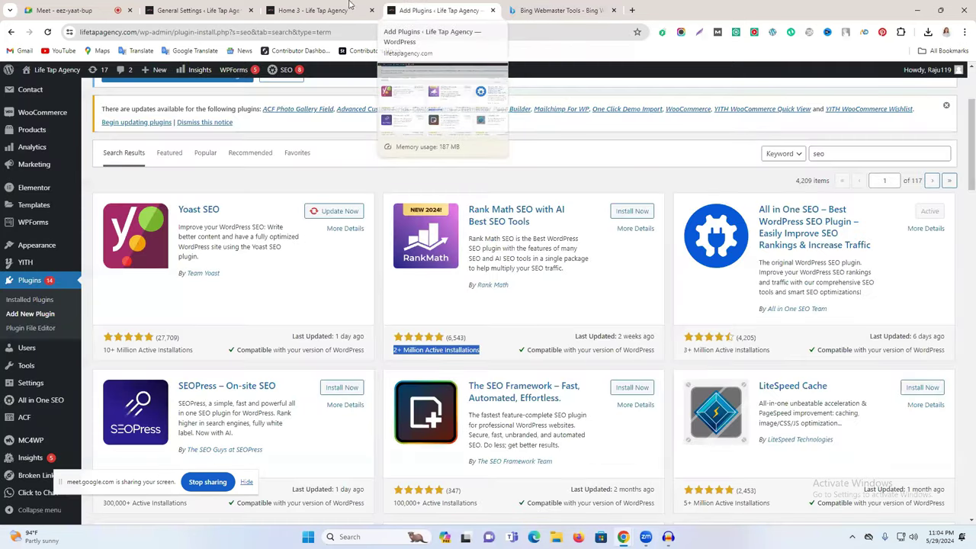
left_click(348, 7)
left_click(178, 5)
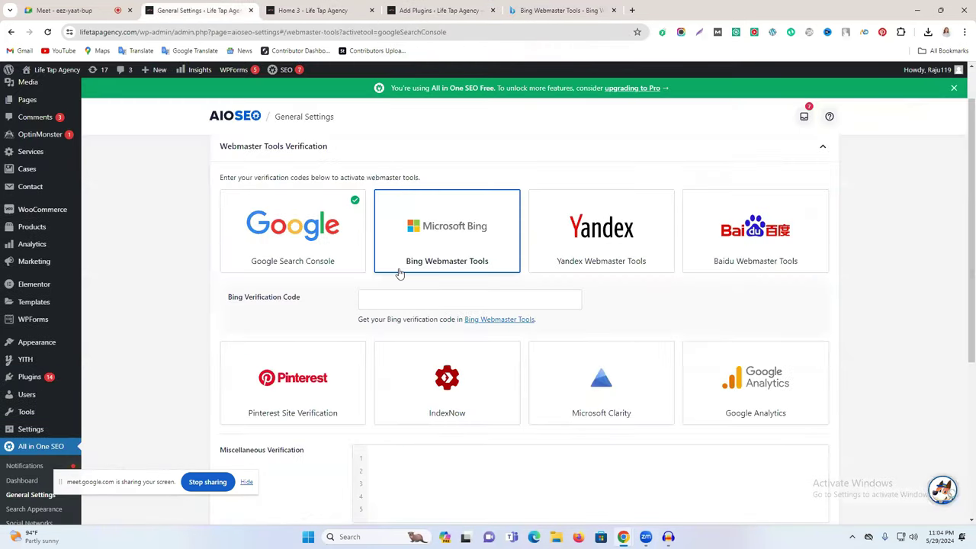
left_click(560, 10)
left_click(313, 10)
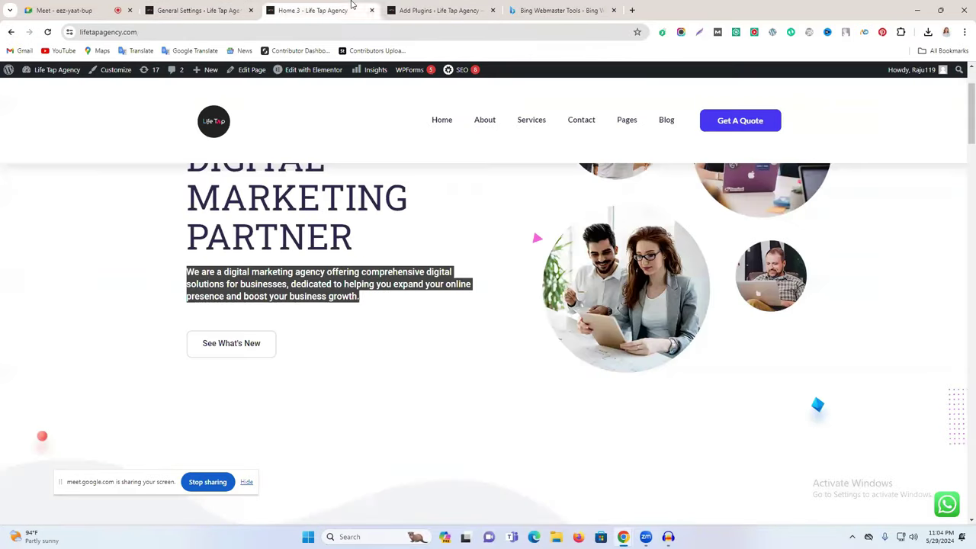
left_click(178, 32)
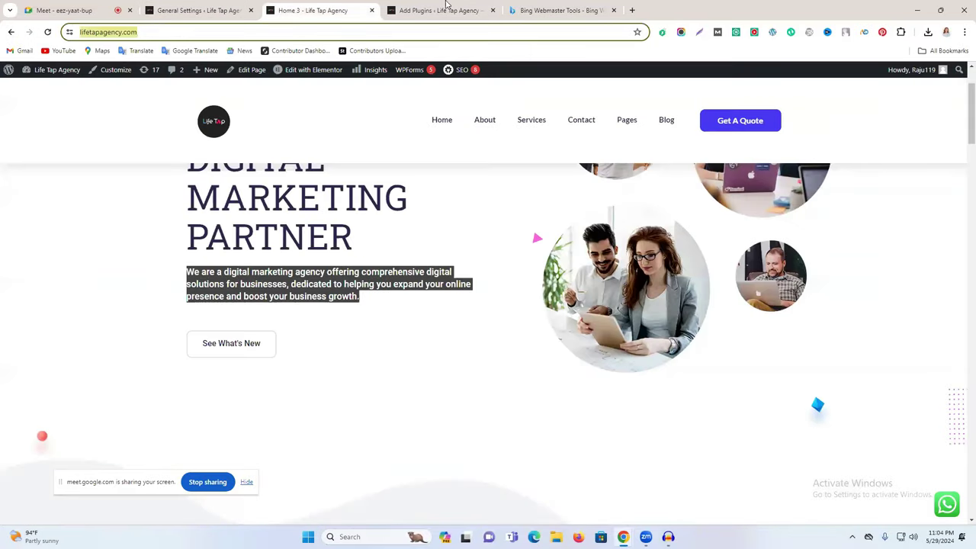
left_click(561, 10)
left_click(593, 295)
left_click(580, 315)
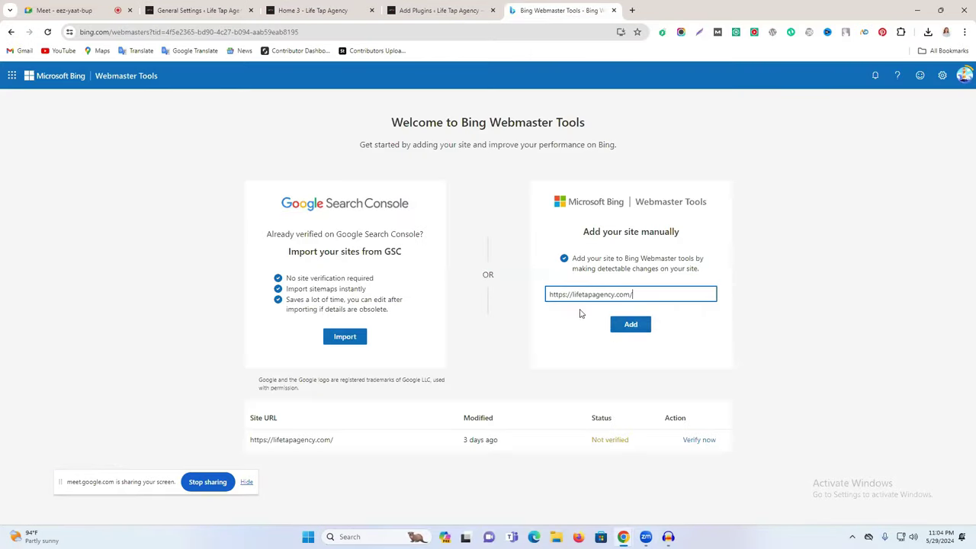
left_click(626, 328)
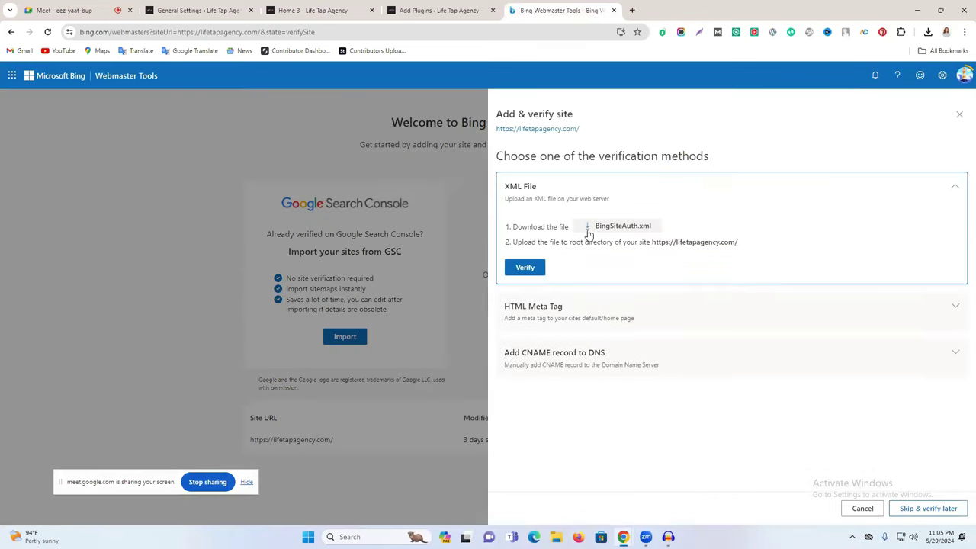
Step: Copy Bing's HTML meta tag verification code and focus AIOSEO's Bing Verification Code field
left_click(563, 308)
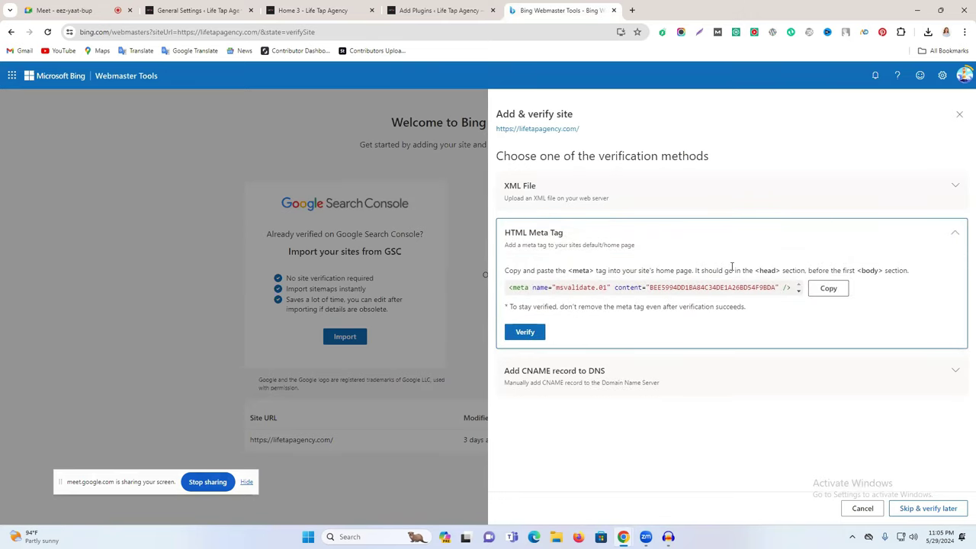
left_click(833, 293)
left_click(200, 10)
left_click(447, 298)
Step: Paste the msvalidate.01 meta tag into the Bing Verification Code field and save the settings
key("ctrl+v")
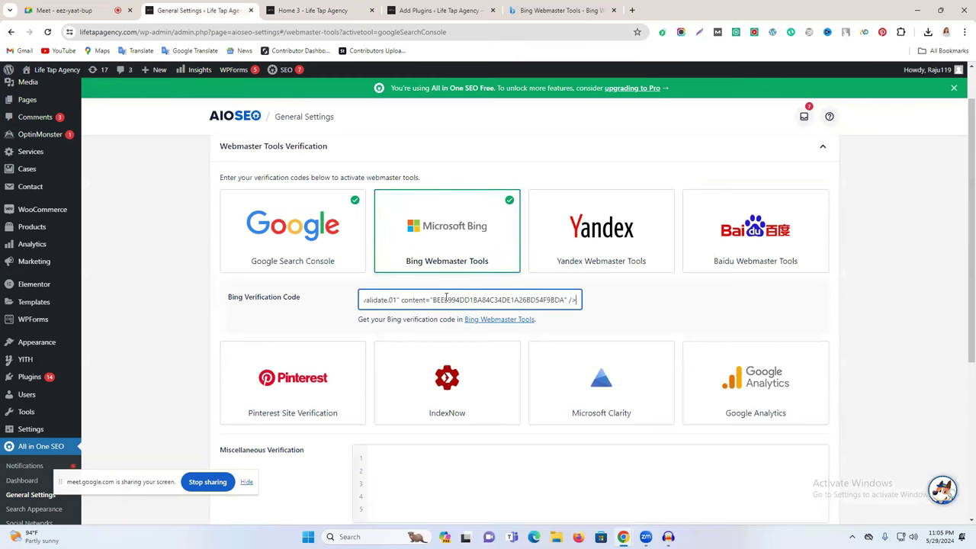
scroll(458, 299, "down", 3)
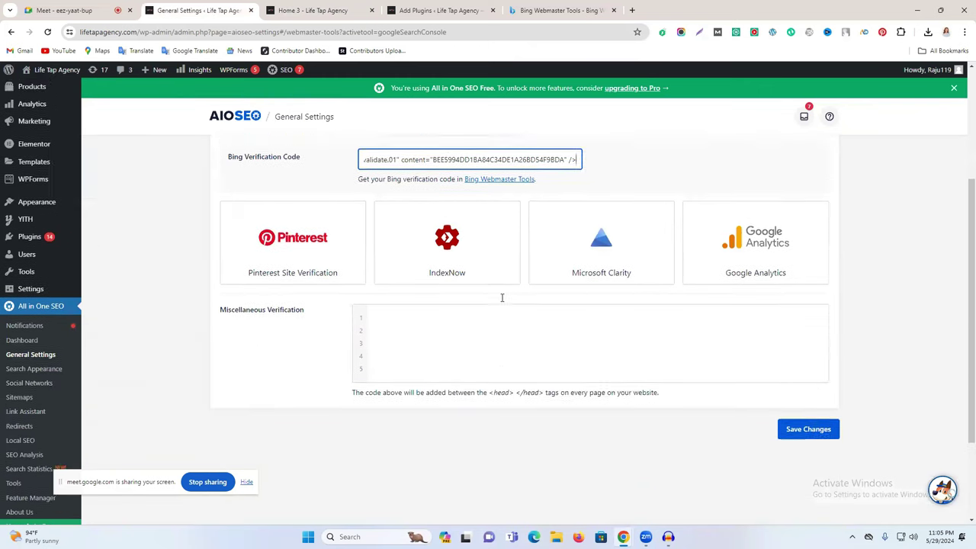
scroll(497, 301, "up", 3)
scroll(762, 414, "down", 2)
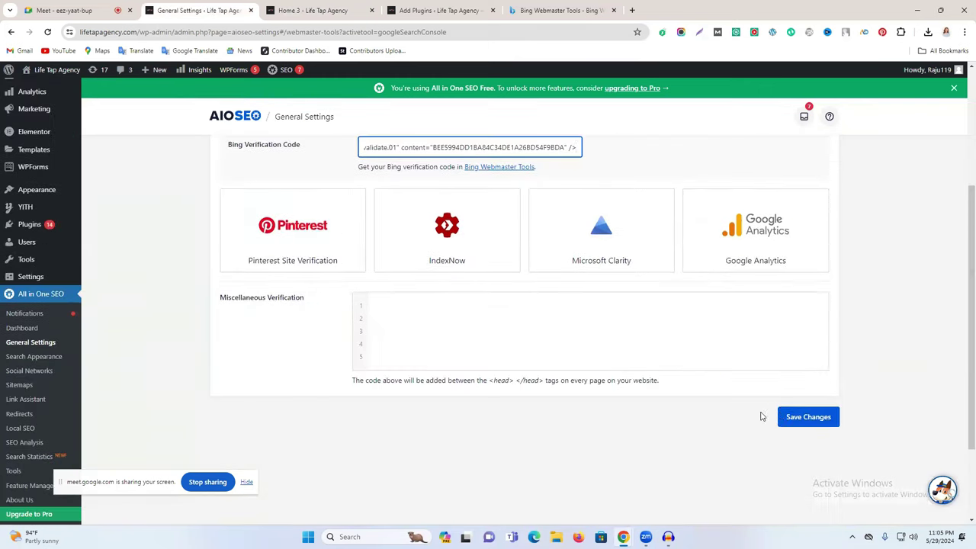
left_click(796, 418)
scroll(672, 377, "up", 1)
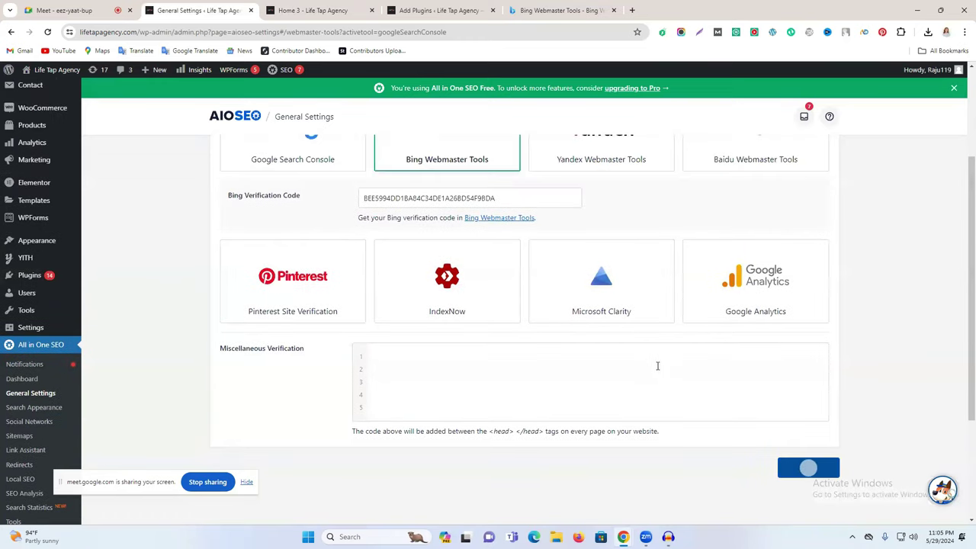
scroll(650, 362, "up", 2)
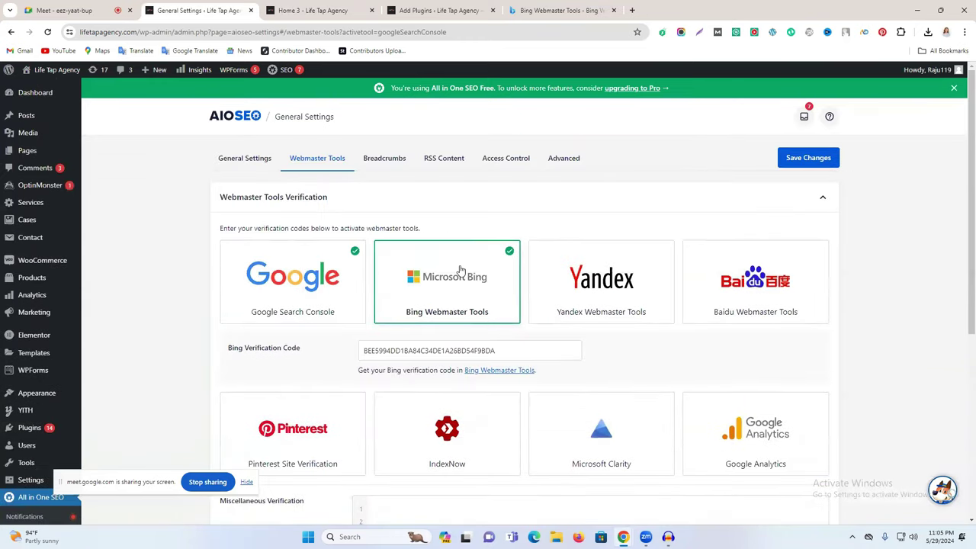
Step: Attempt Bing's XML File verification for lifetapagency.com, which fails to access BingSiteAuth.xml
left_click(600, 7)
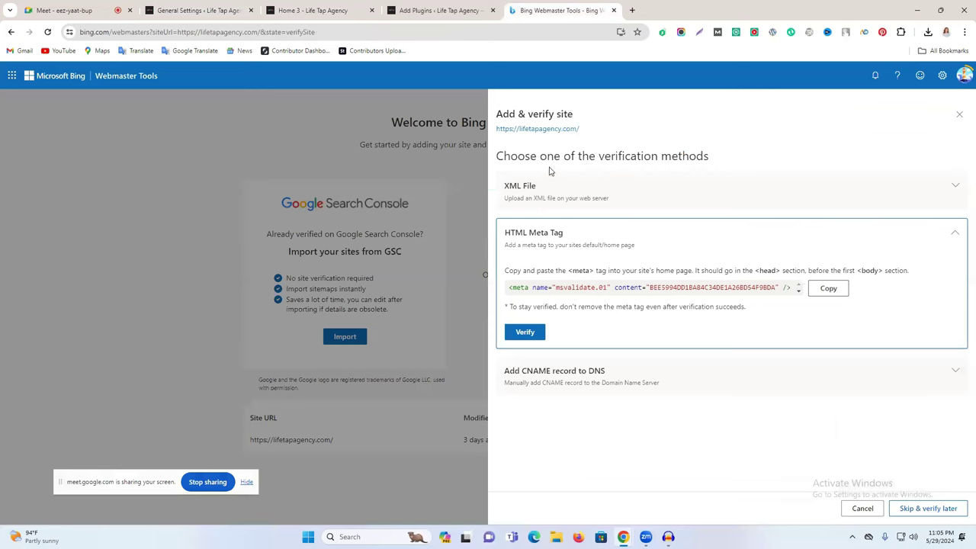
left_click(47, 32)
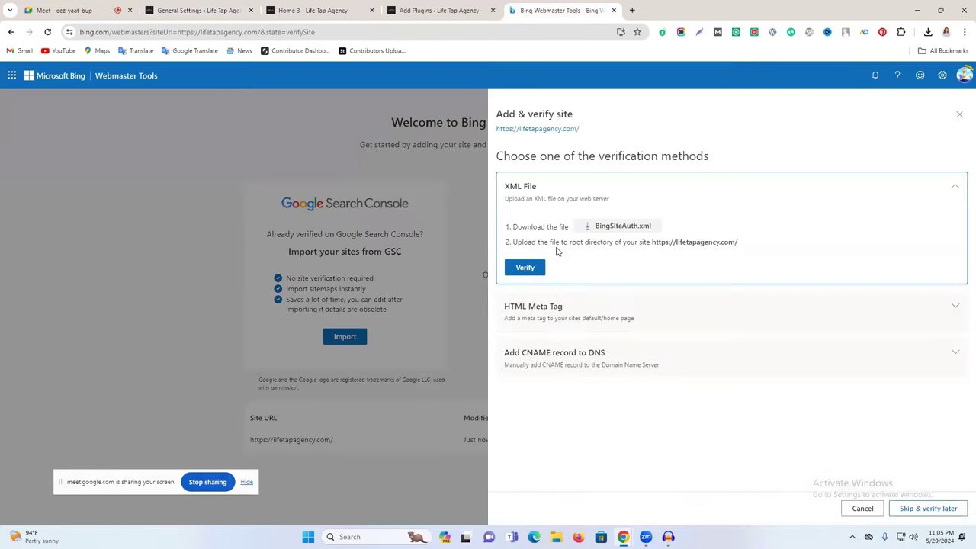
left_click(526, 267)
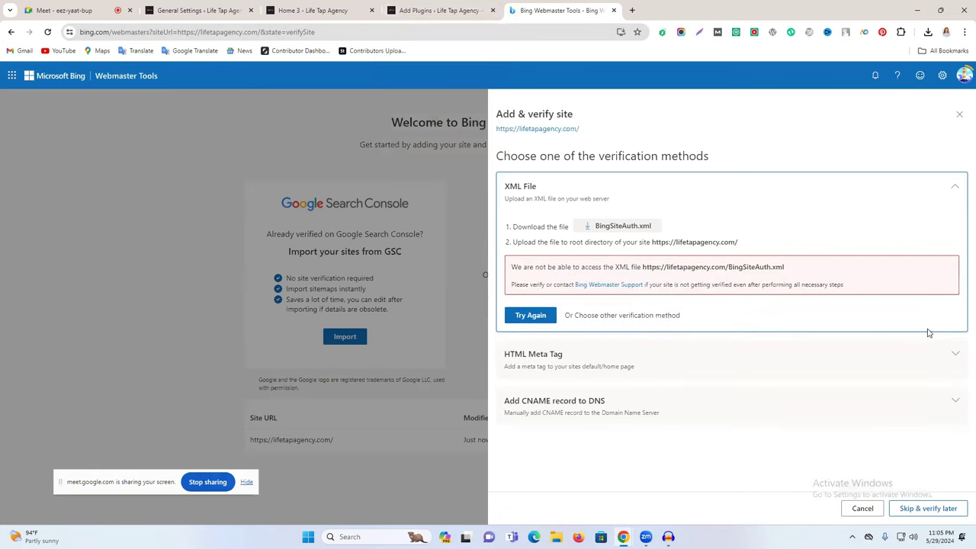
Step: Replace AIOSEO's Bing Verification Code with a freshly copied Bing meta tag and save
left_click(769, 363)
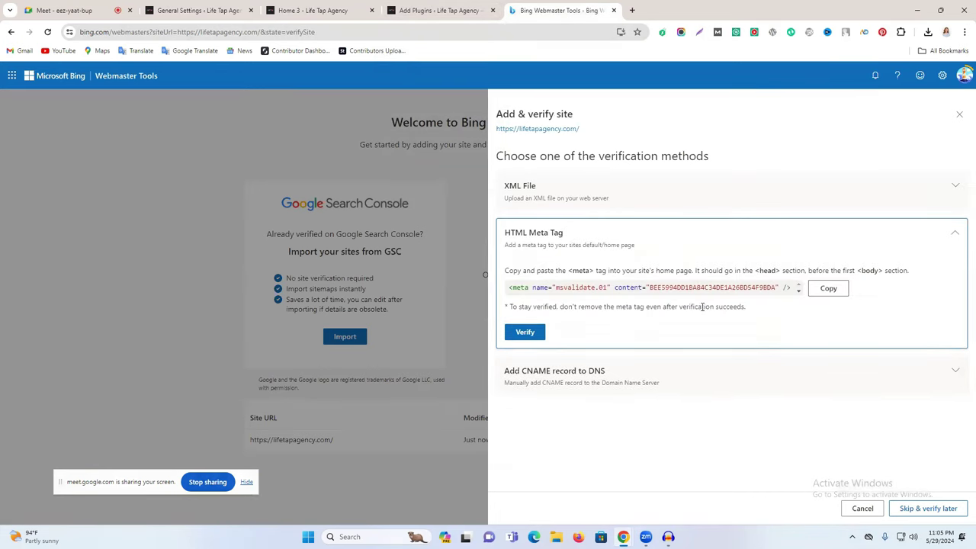
left_click(826, 290)
left_click(423, 10)
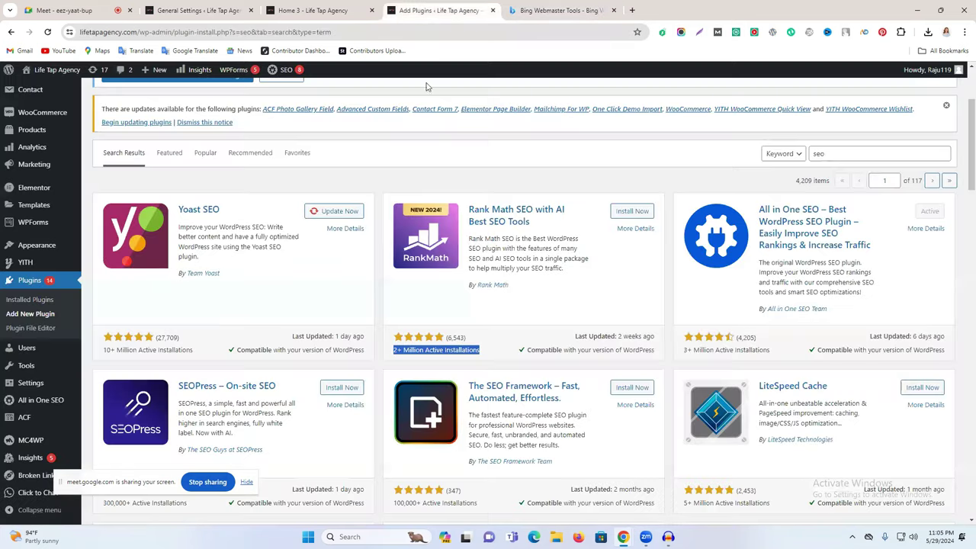
left_click(276, 9)
left_click(223, 8)
left_click(465, 348)
key("ctrl+a")
key("ctrl+v")
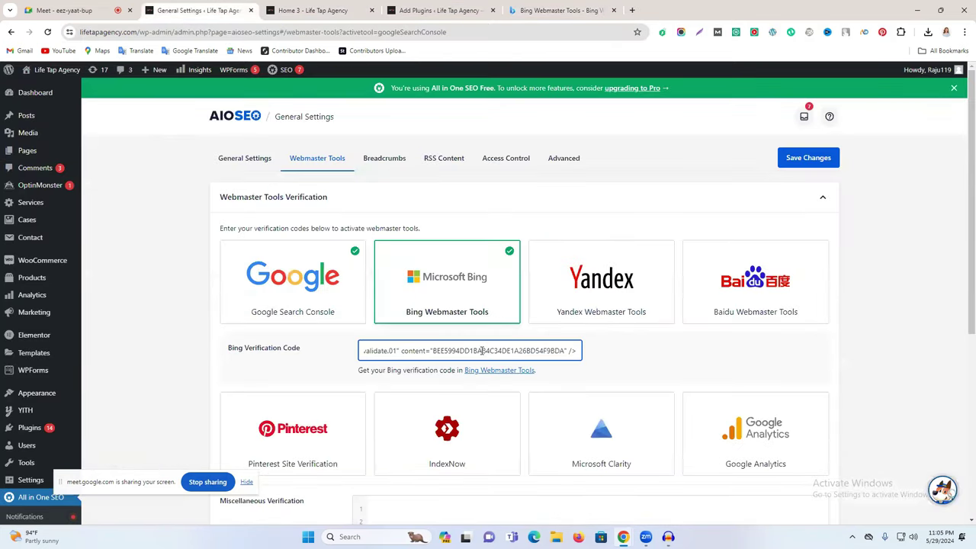
scroll(781, 440, "down", 3)
left_click(799, 422)
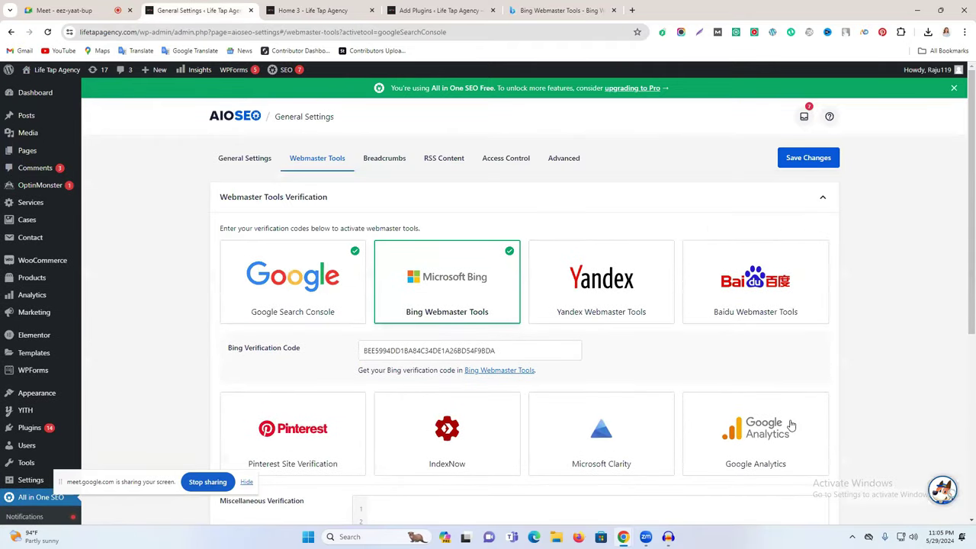
Step: Verify lifetapagency.com in Bing via the HTML meta tag and close the success message
left_click(533, 9)
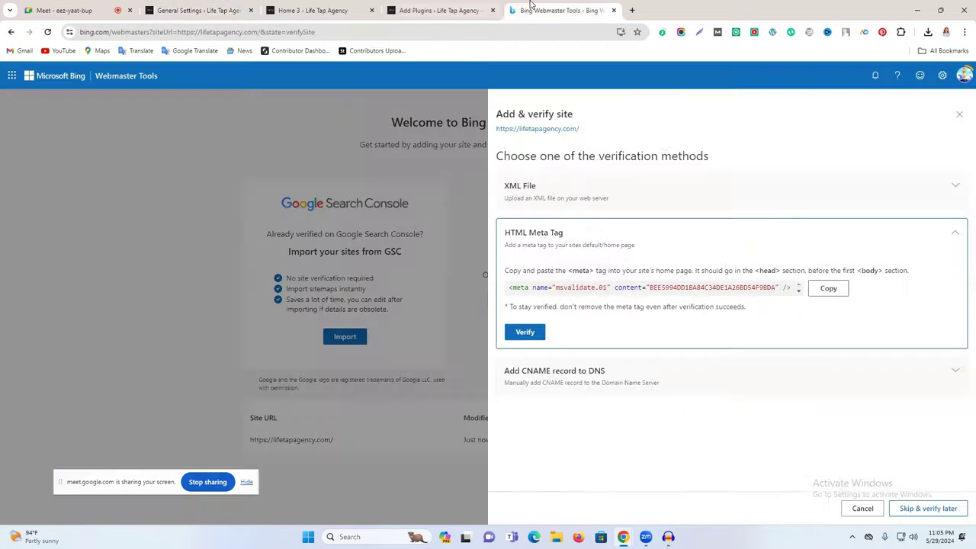
left_click(534, 334)
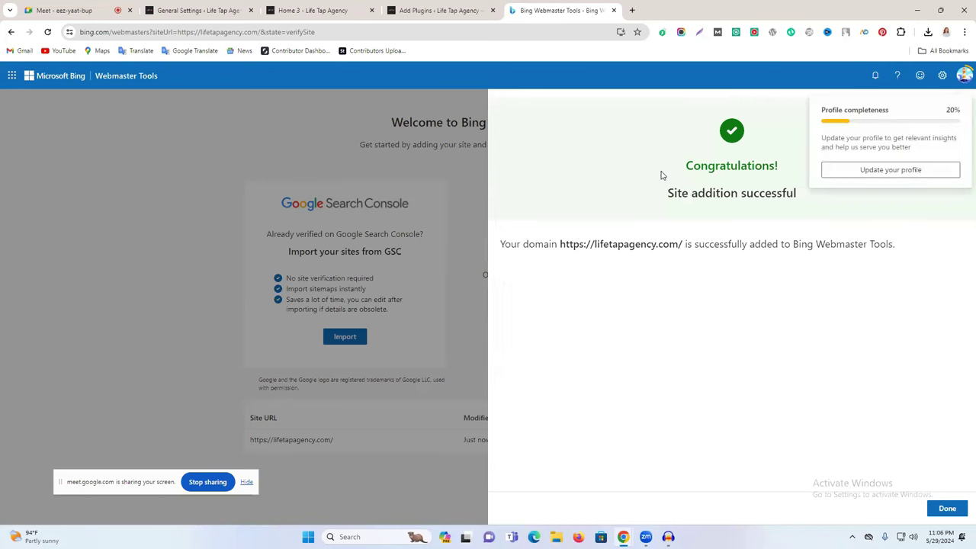
left_click(960, 115)
Step: Back in AIOSEO's Webmaster Tools settings, expand the Pinterest Site Verification card
left_click(313, 10)
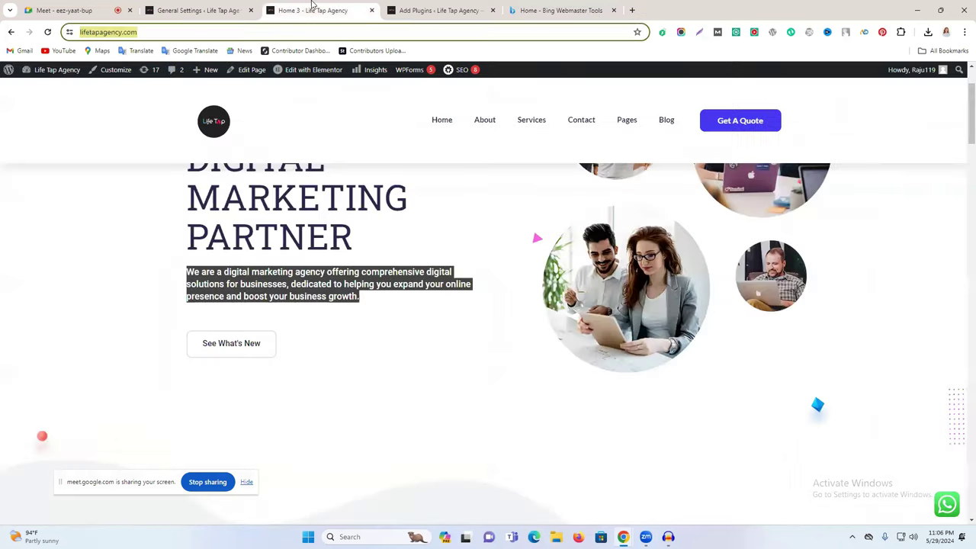
left_click(229, 10)
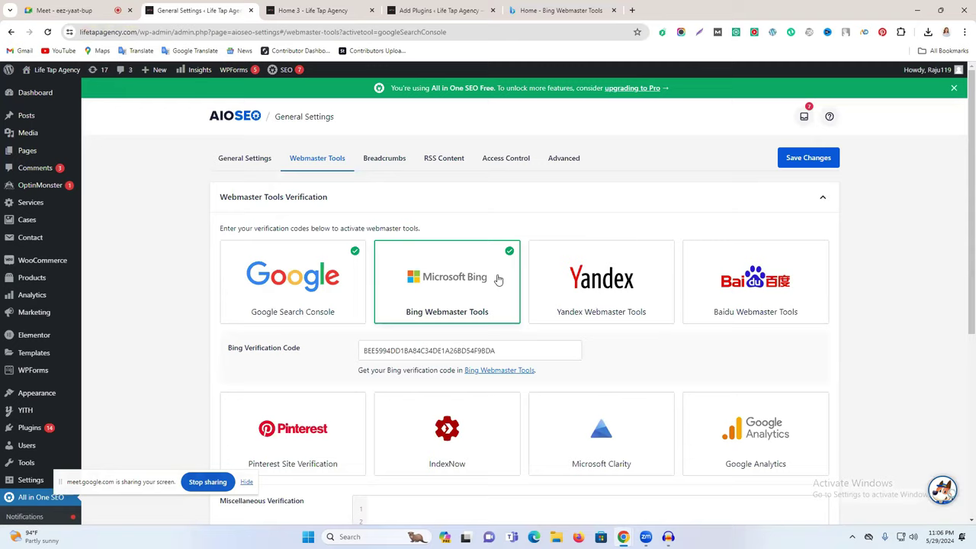
scroll(495, 290, "down", 1)
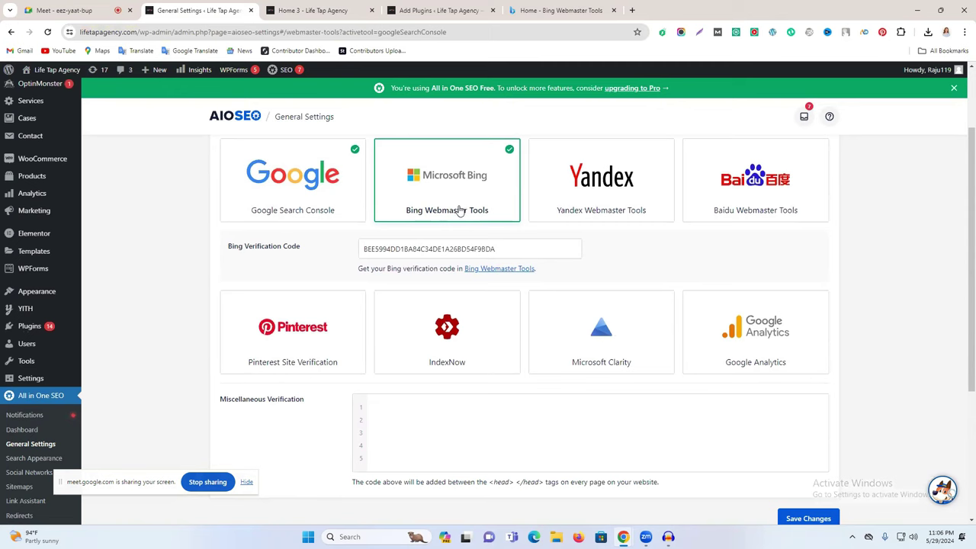
left_click(293, 342)
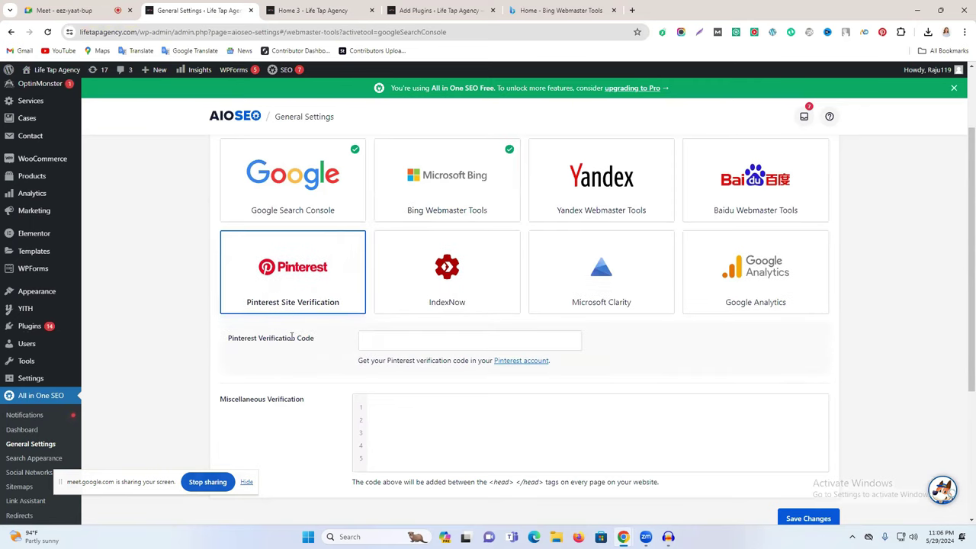
Step: Open pinterest.com in a new browser tab
left_click(631, 11)
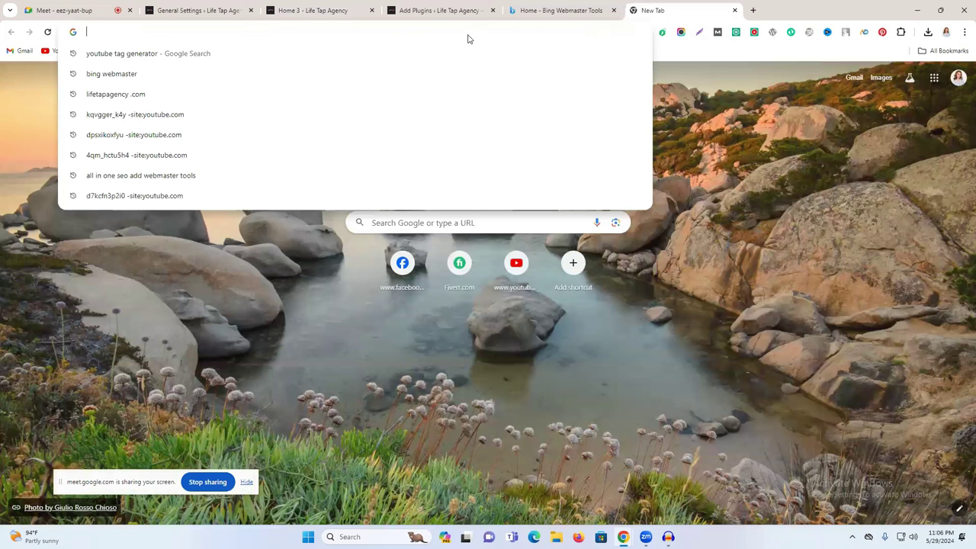
key("ctrl+v")
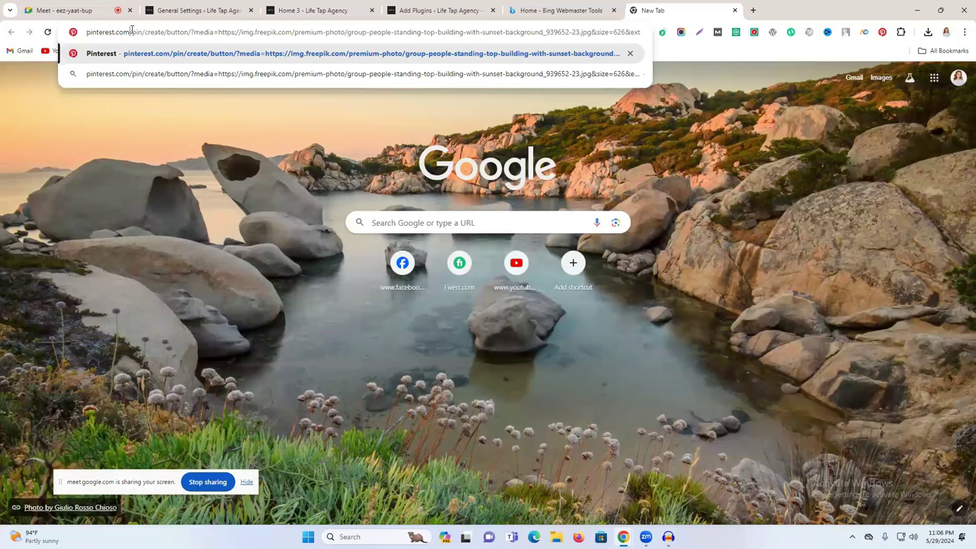
left_click_drag(131, 33, 652, 35)
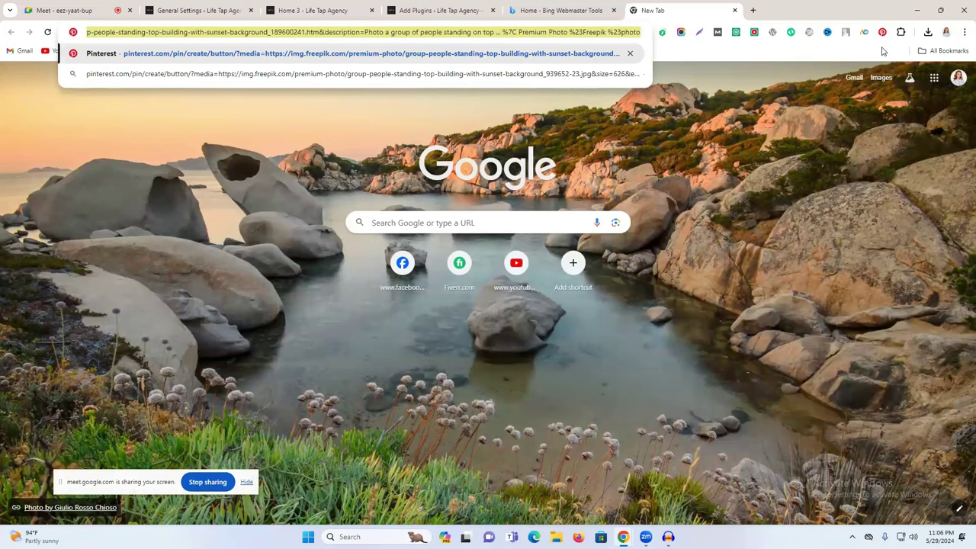
key("BackSpace")
key("Return")
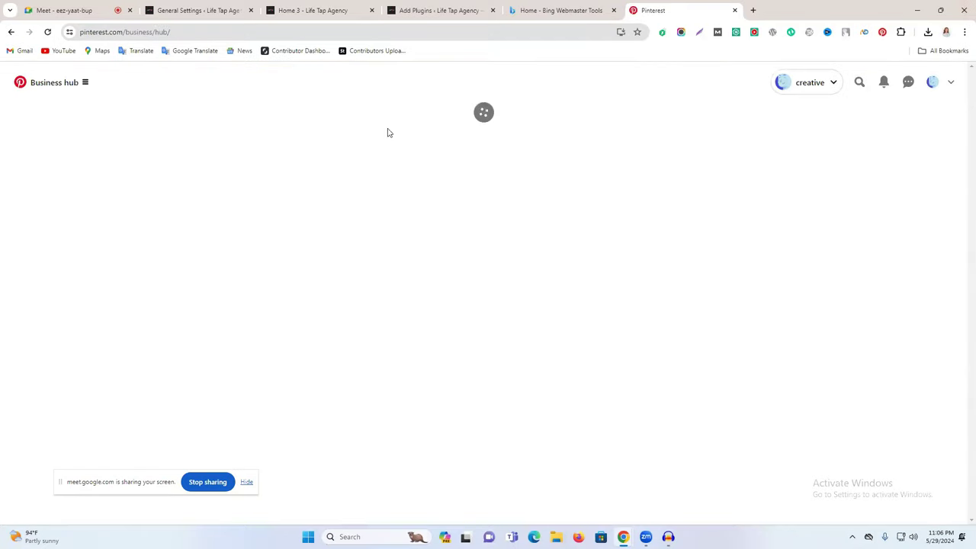
left_click(267, 8)
left_click(211, 9)
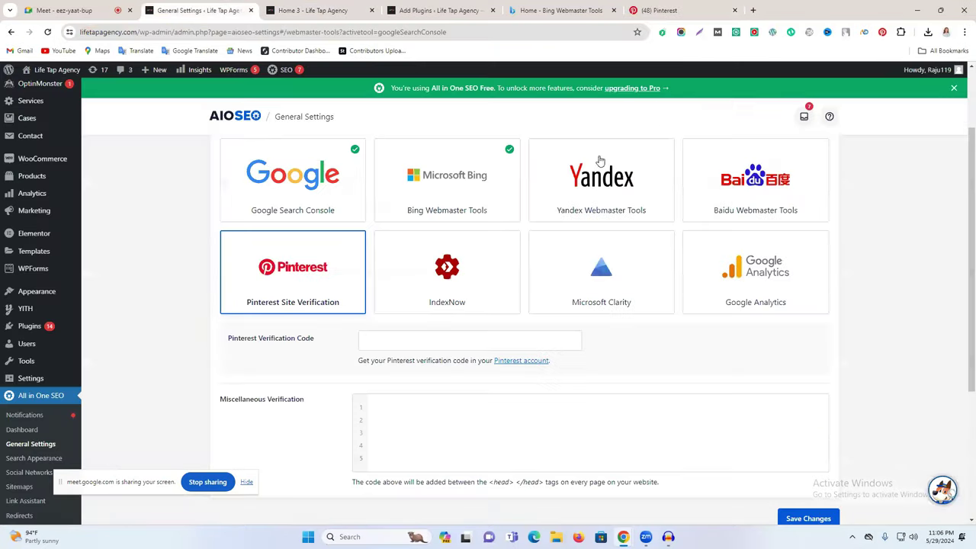
left_click(671, 10)
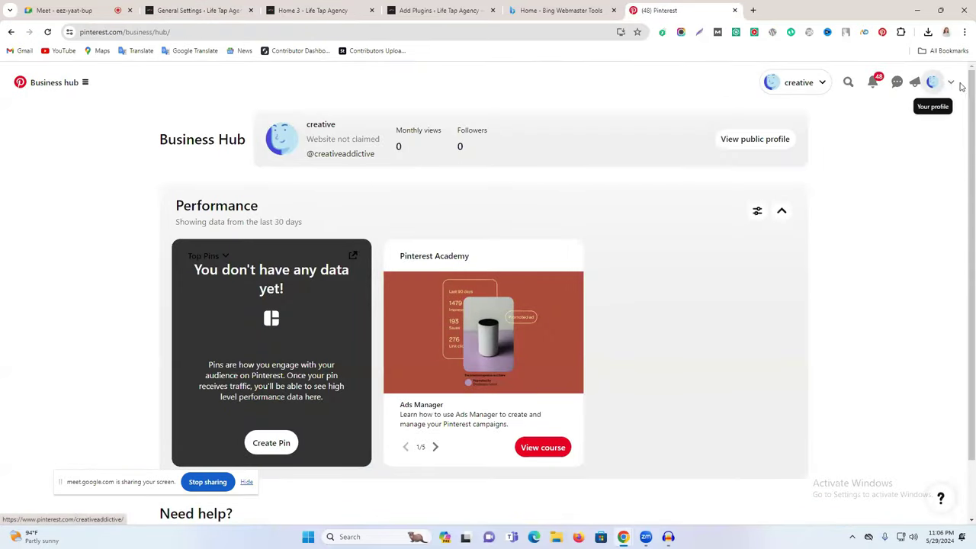
scroll(816, 341, "down", 1)
scroll(816, 341, "up", 1)
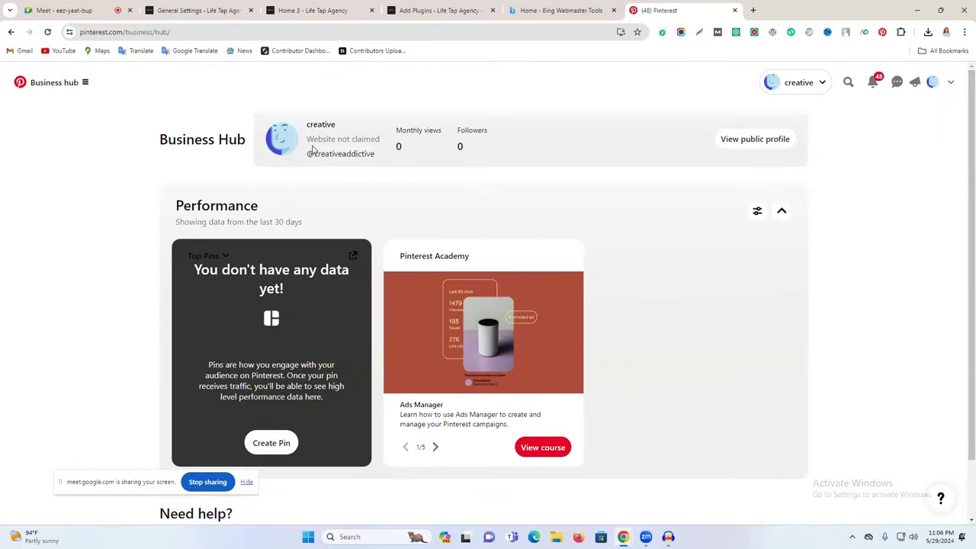
left_click_drag(154, 135, 270, 139)
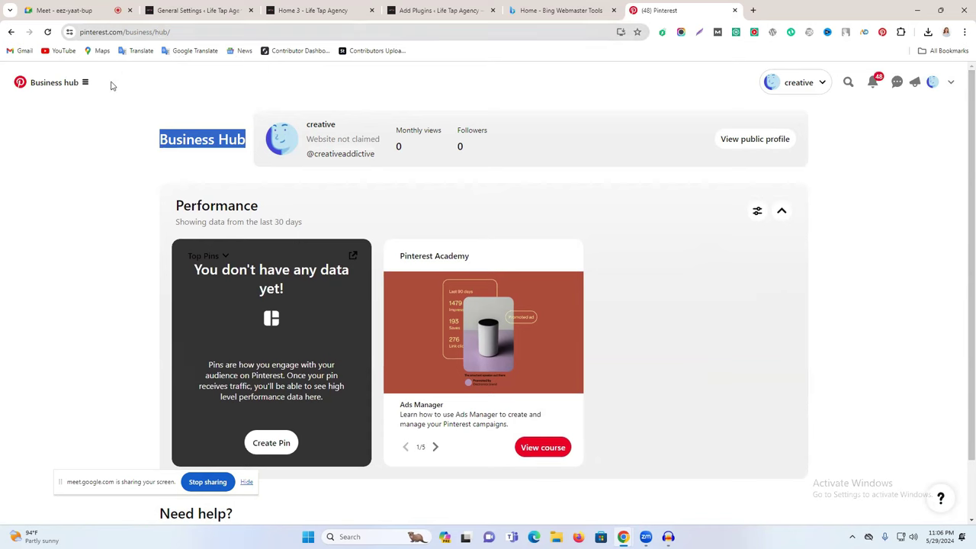
Step: In Pinterest Settings > Claimed accounts, start claiming a website and copy the HTML tag
left_click(951, 81)
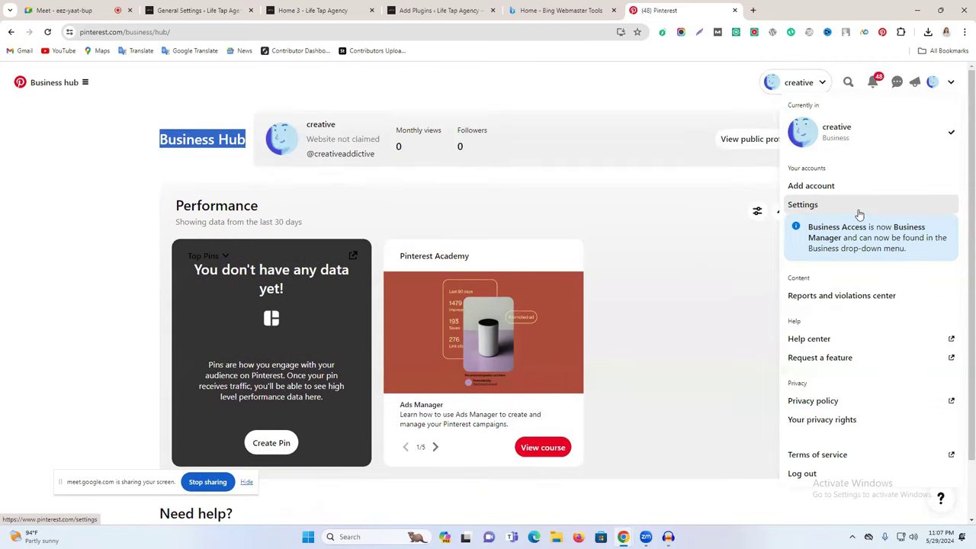
left_click(820, 210)
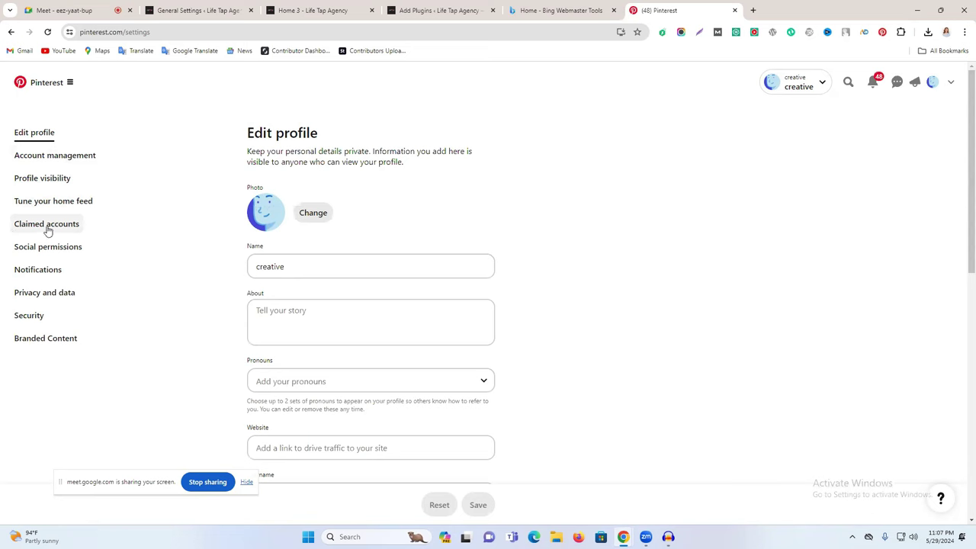
left_click(57, 228)
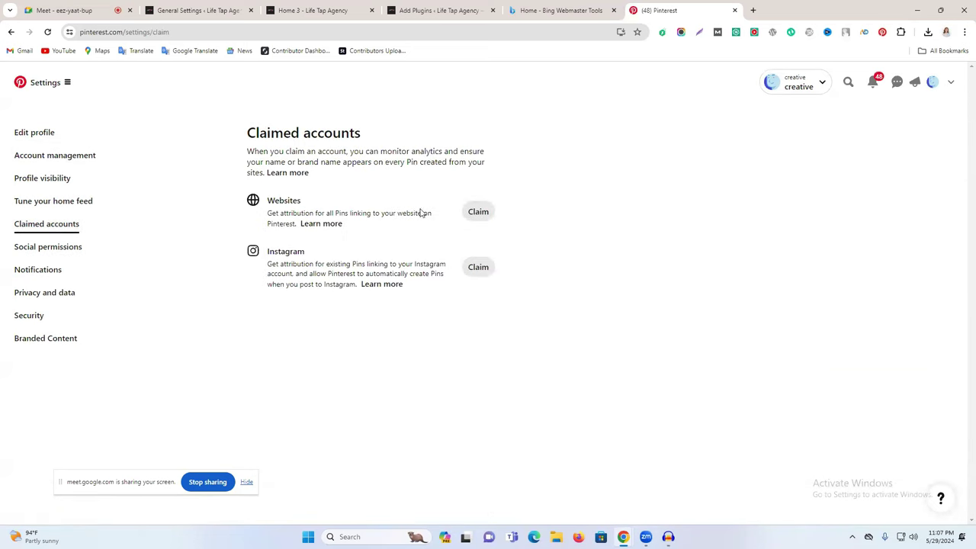
left_click(478, 212)
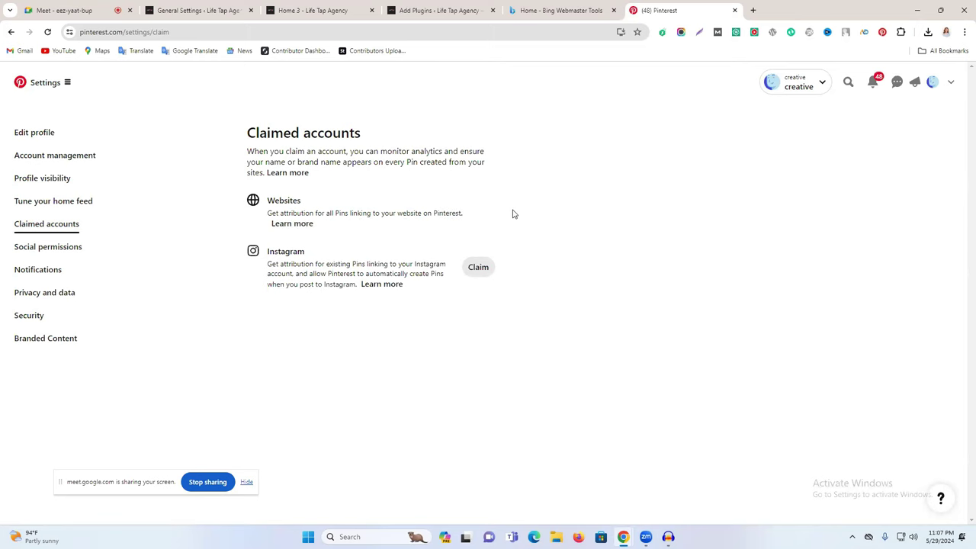
left_click(355, 334)
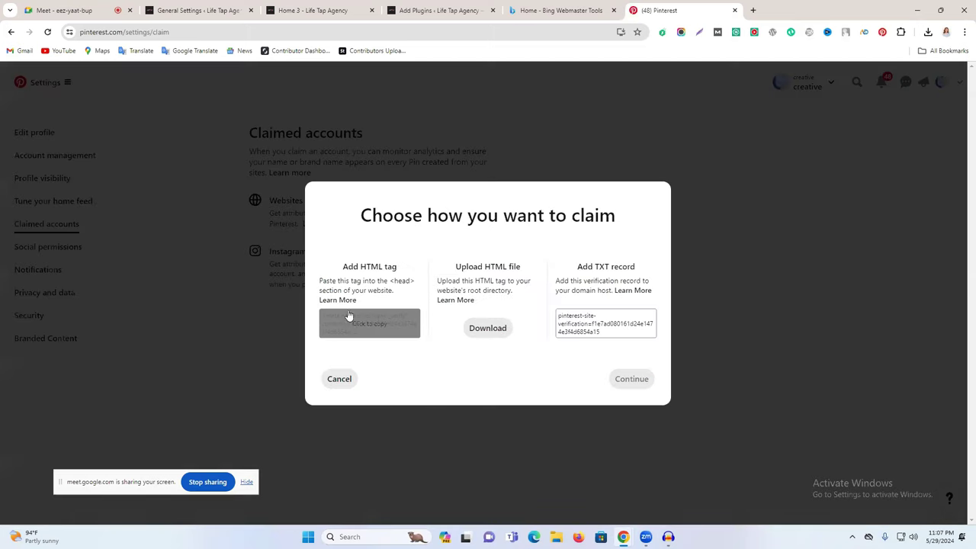
Step: Paste Pinterest's meta tag into AIOSEO's Pinterest Verification Code, save, then continue Pinterest's claim
left_click_drag(343, 267, 393, 266)
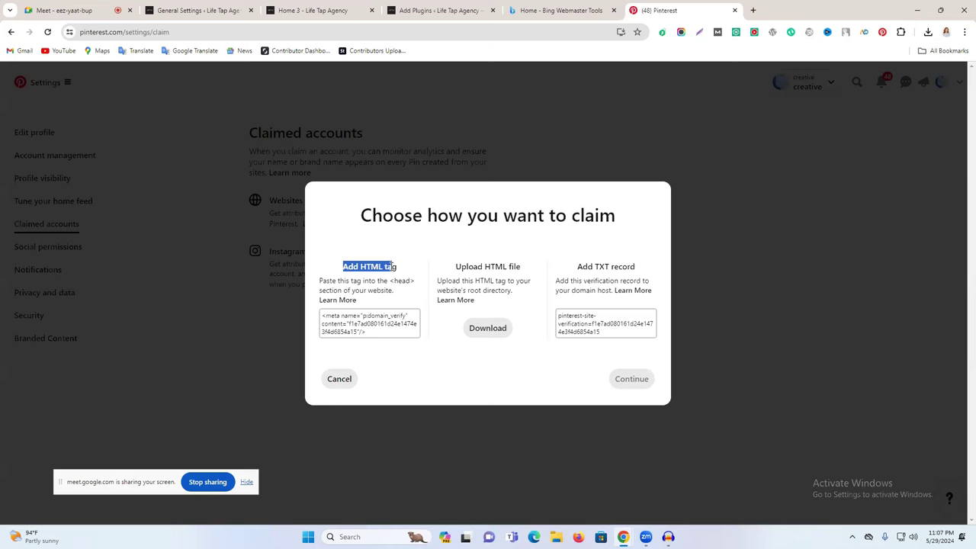
left_click(354, 332)
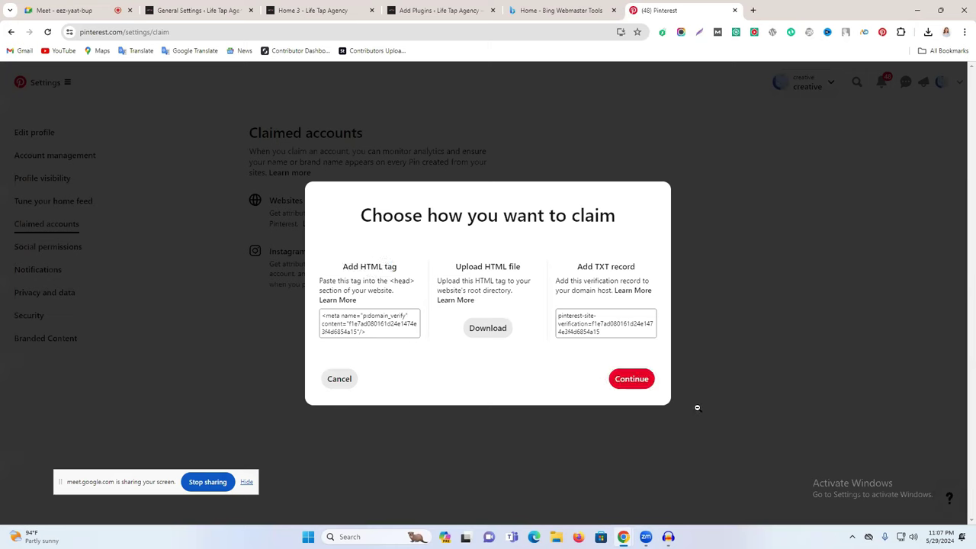
left_click(458, 7)
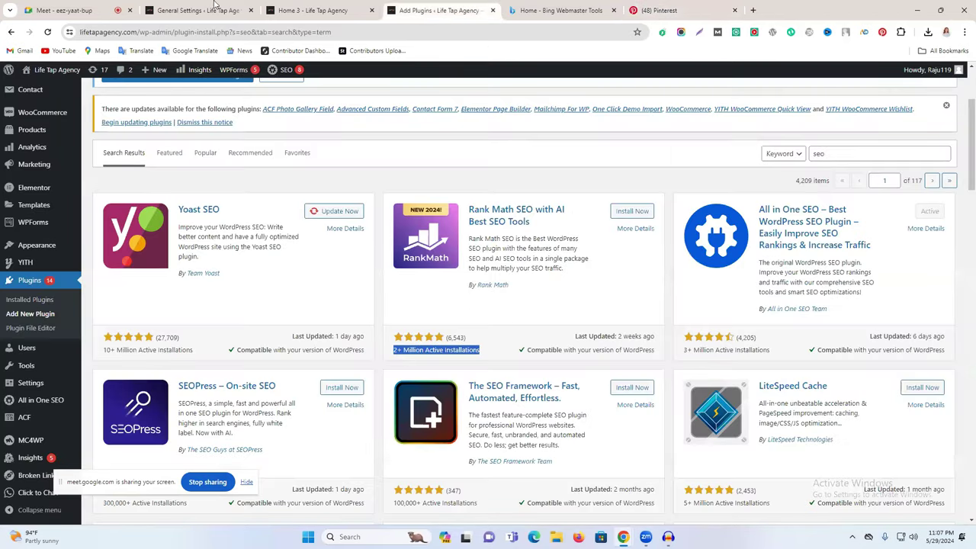
left_click(200, 10)
left_click(387, 338)
key("ctrl+v")
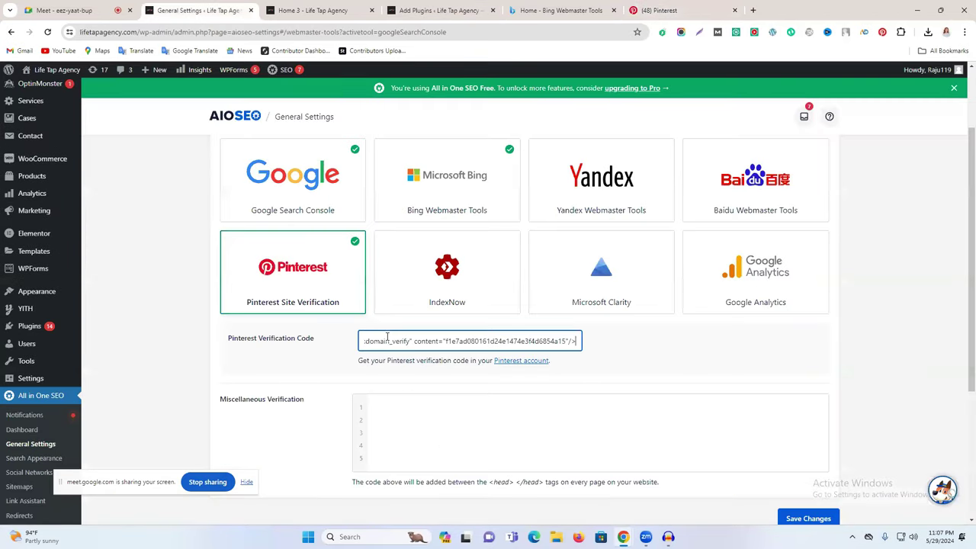
scroll(542, 414, "down", 2)
left_click(809, 366)
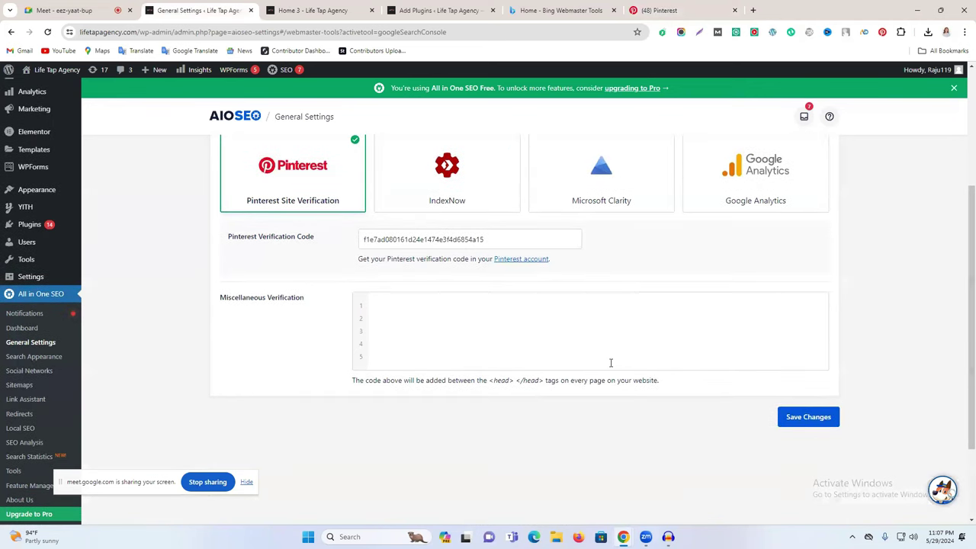
left_click(660, 9)
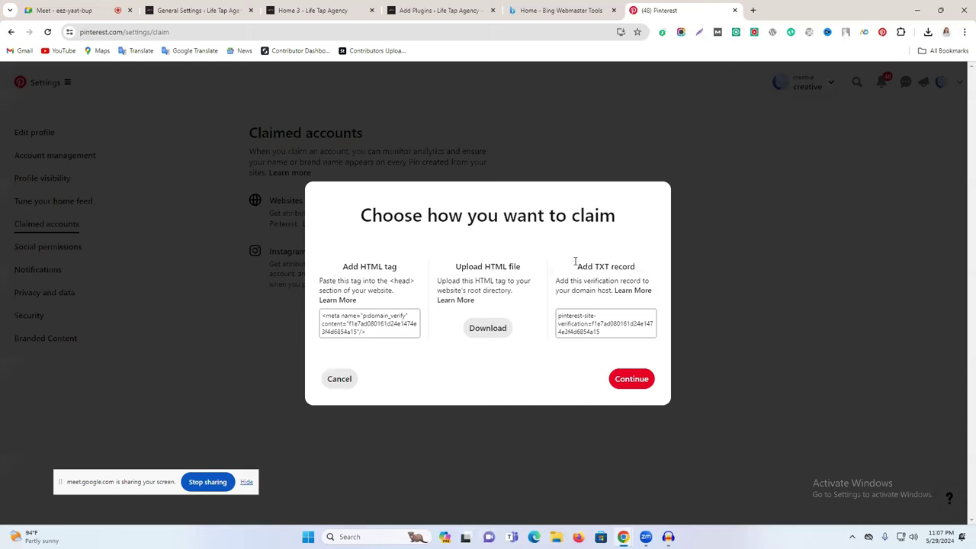
left_click(630, 380)
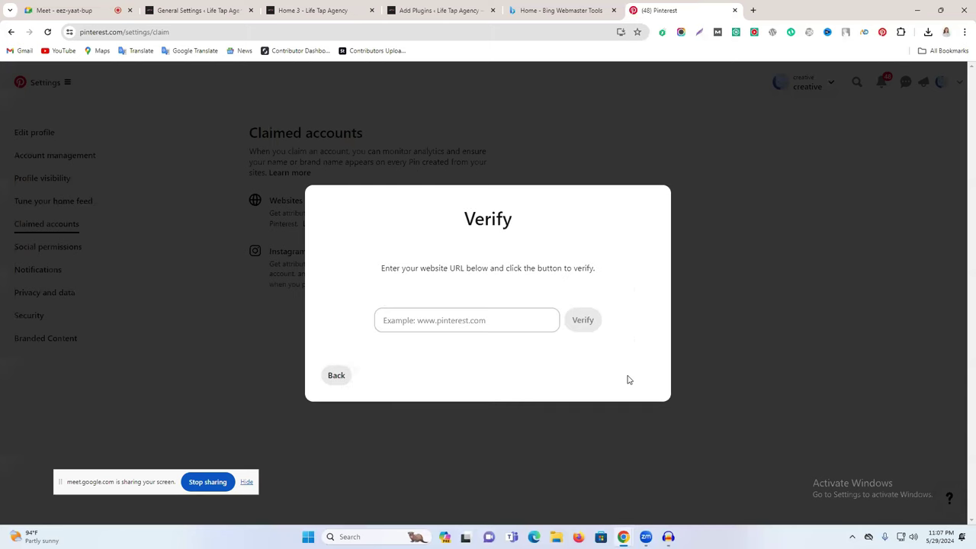
left_click(471, 325)
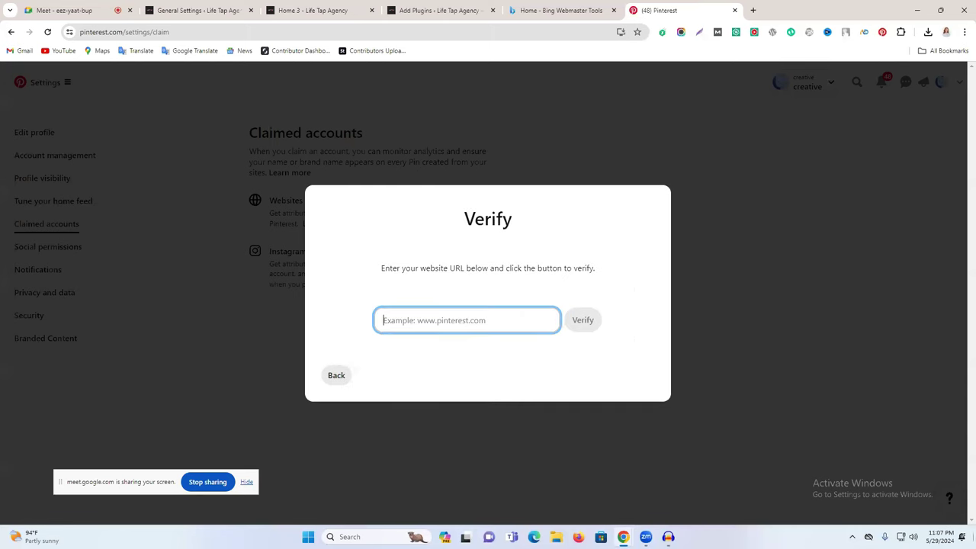
left_click(199, 10)
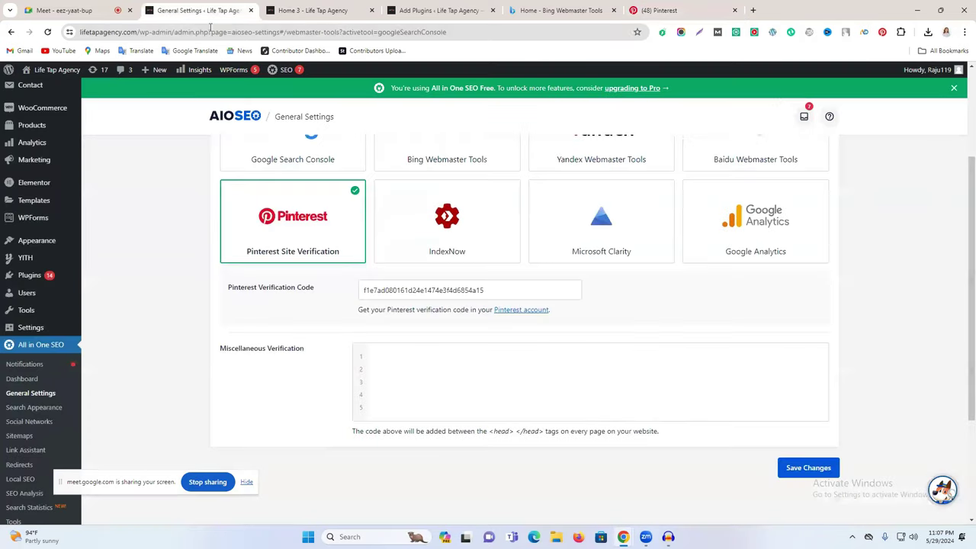
left_click(299, 10)
left_click(191, 32)
key("ctrl+c")
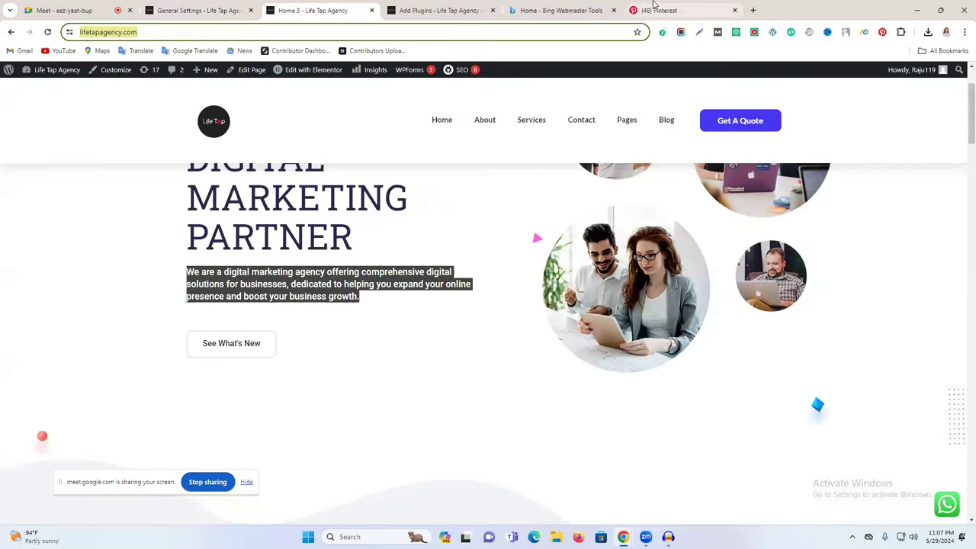
left_click(654, 10)
left_click(489, 328)
key("ctrl+v")
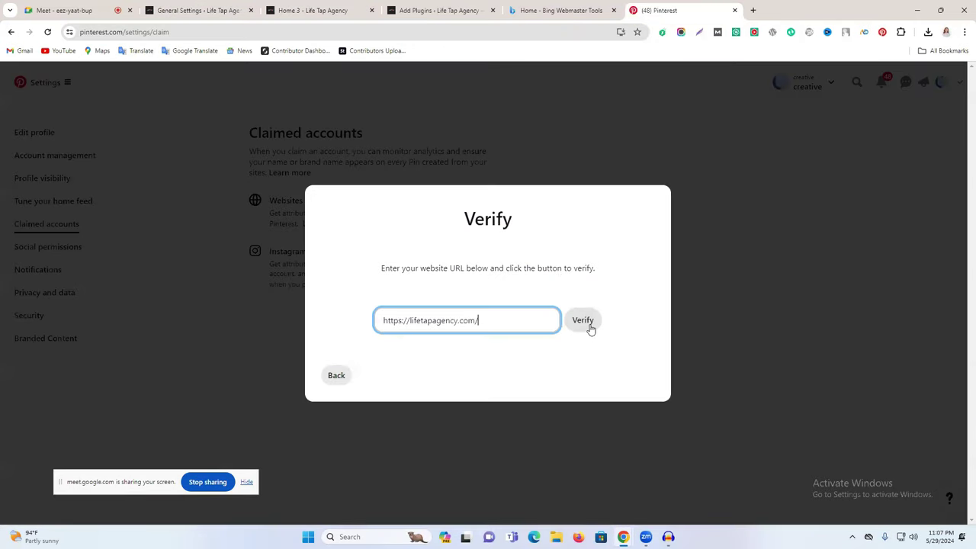
left_click(588, 327)
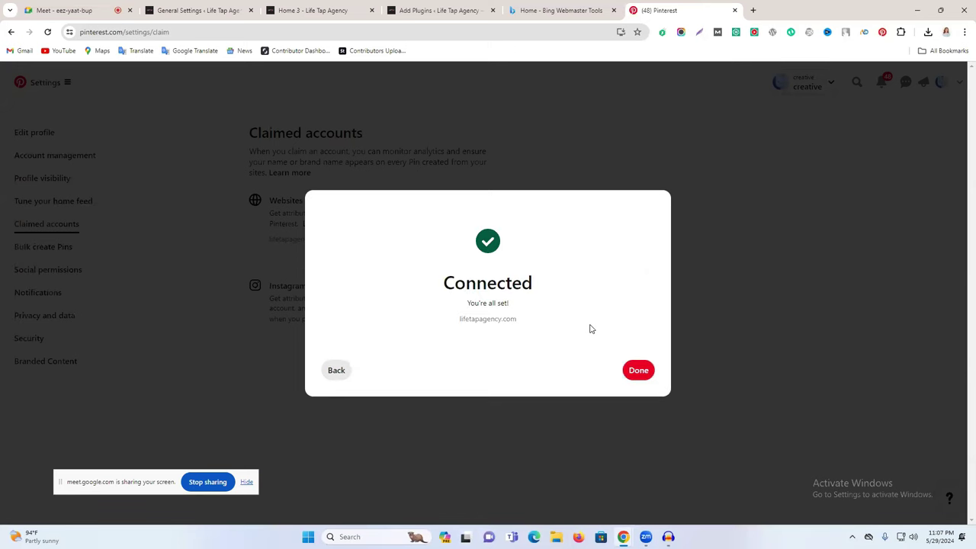
left_click(639, 371)
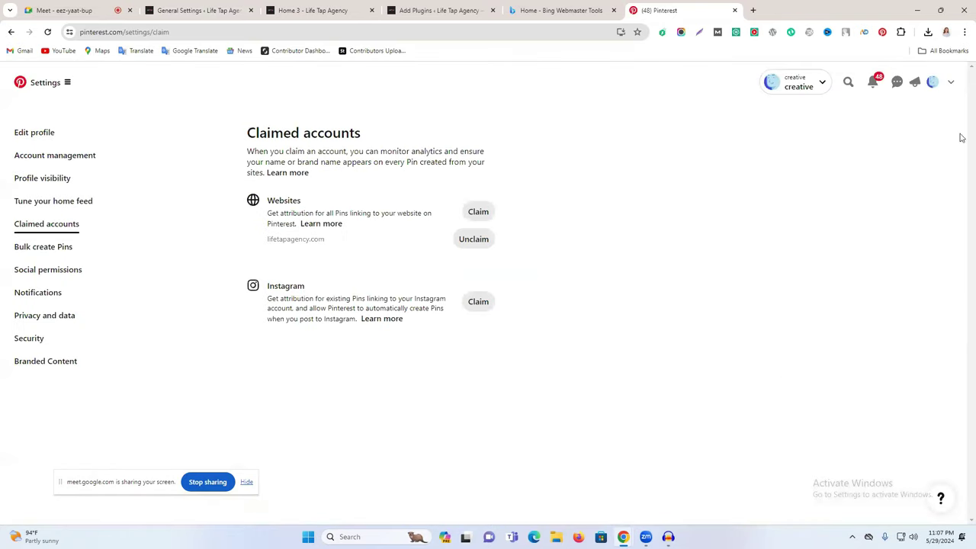
left_click(316, 9)
Step: Expand the Baidu Webmaster Tools card and save the Webmaster Tools settings including the Pinterest code
left_click(202, 9)
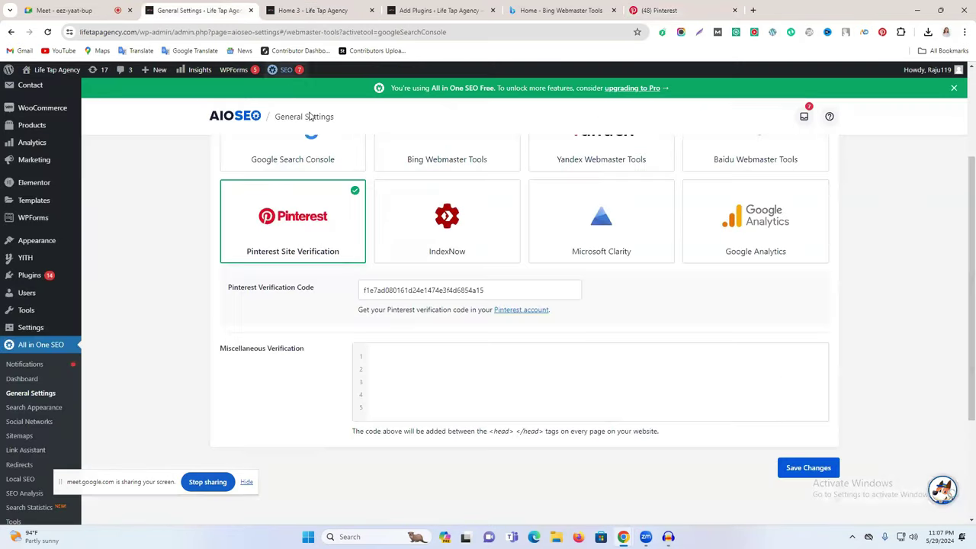
scroll(371, 308, "up", 2)
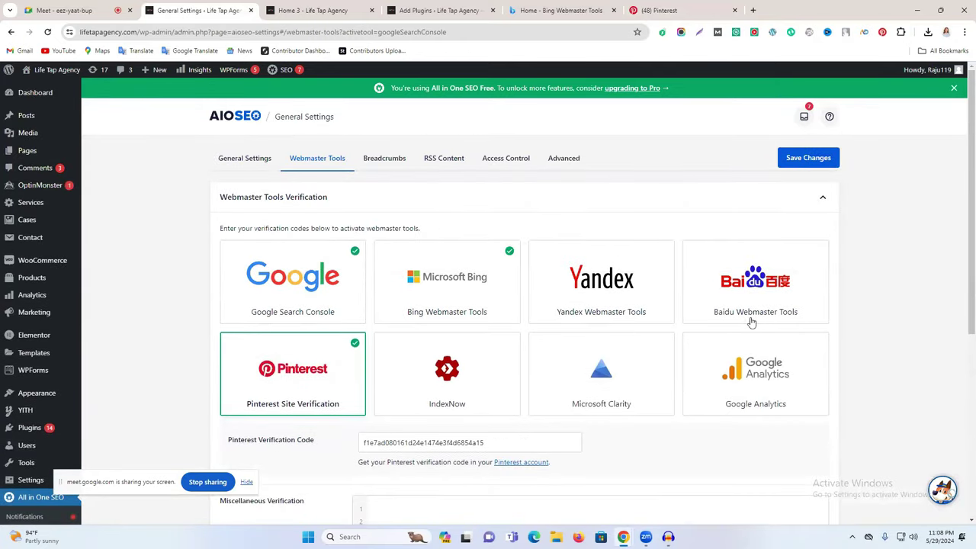
left_click(781, 293)
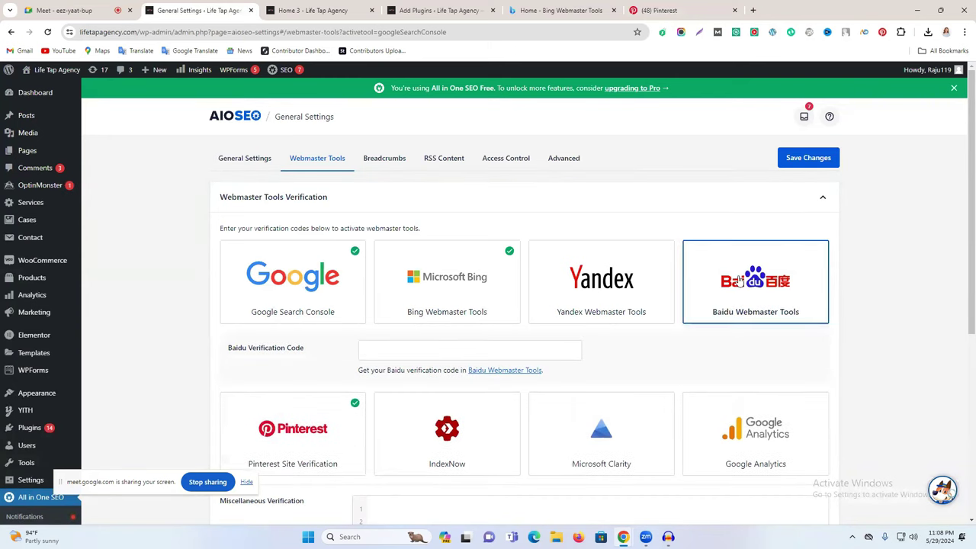
scroll(610, 338, "down", 2)
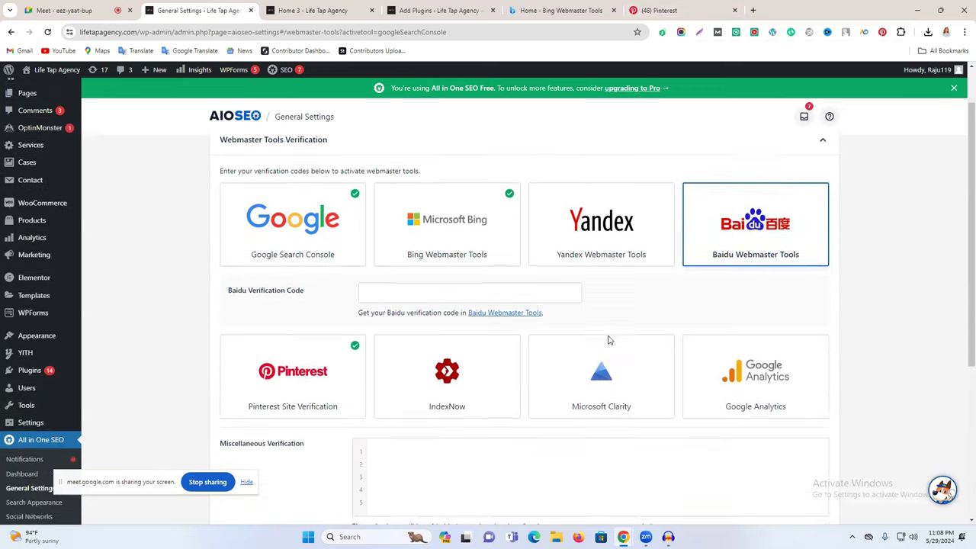
scroll(516, 305, "down", 4)
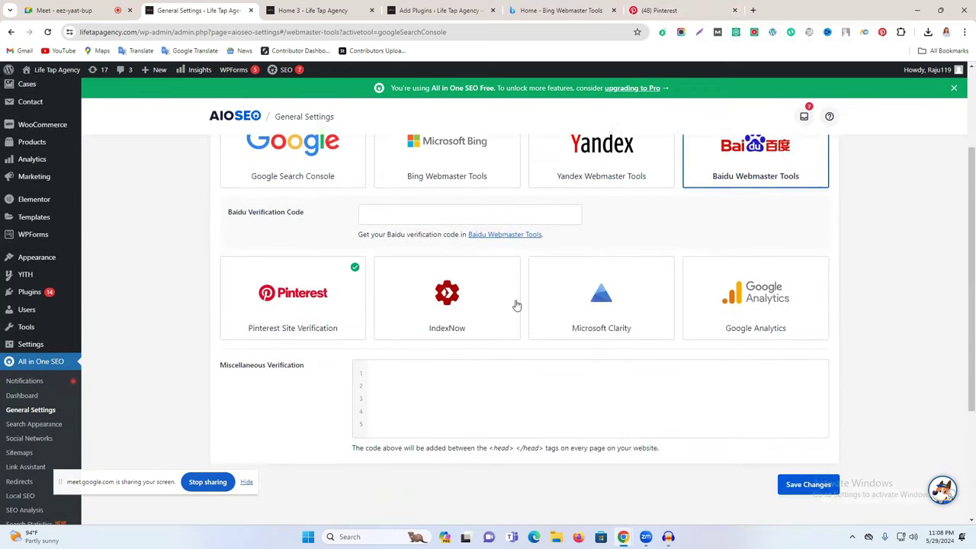
scroll(807, 347, "up", 6)
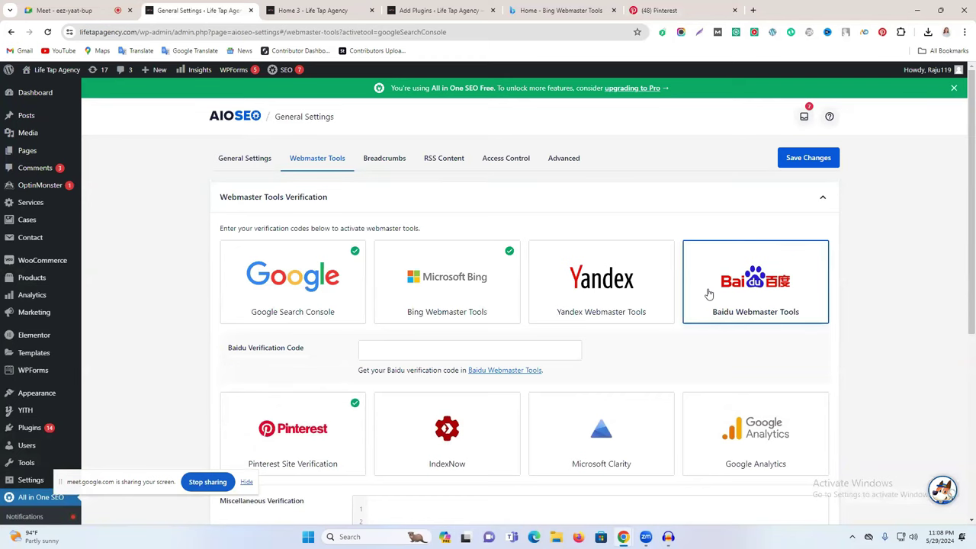
scroll(705, 296, "down", 3)
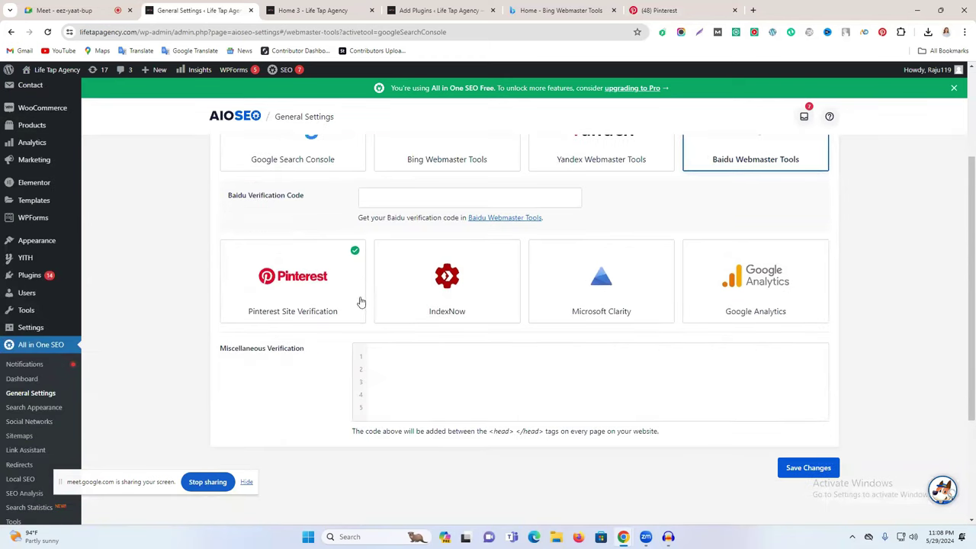
scroll(312, 300, "up", 2)
scroll(331, 298, "down", 4)
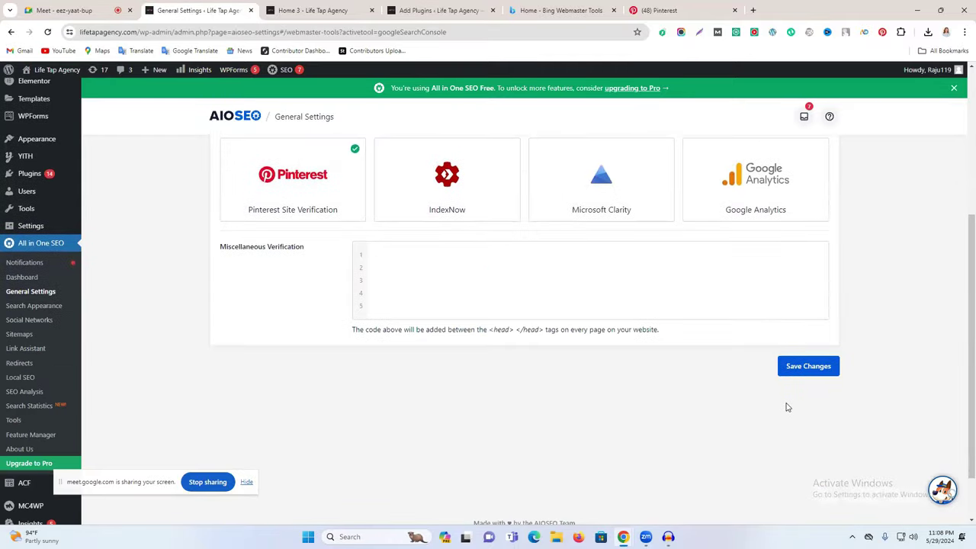
left_click(803, 367)
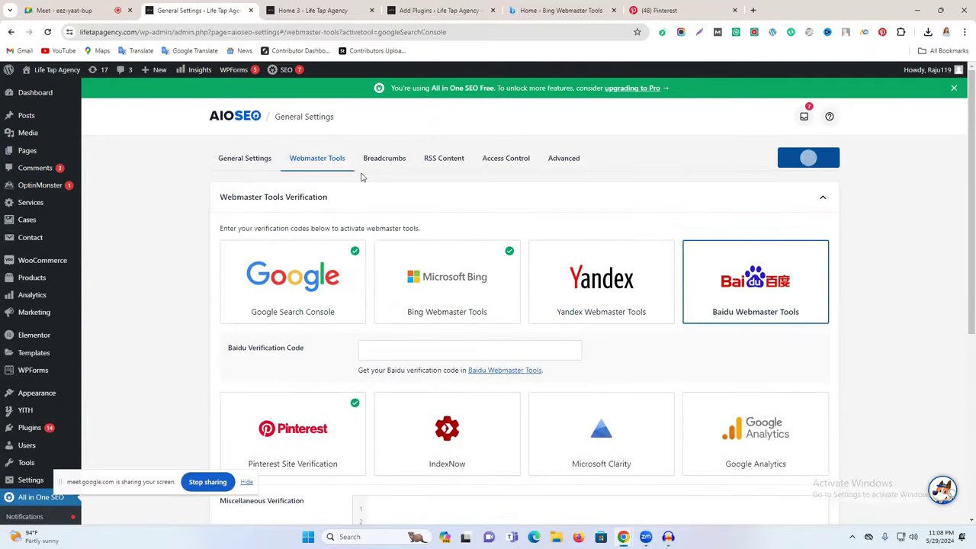
Step: Set the breadcrumb separator to a dash and save the breadcrumb settings
left_click(384, 160)
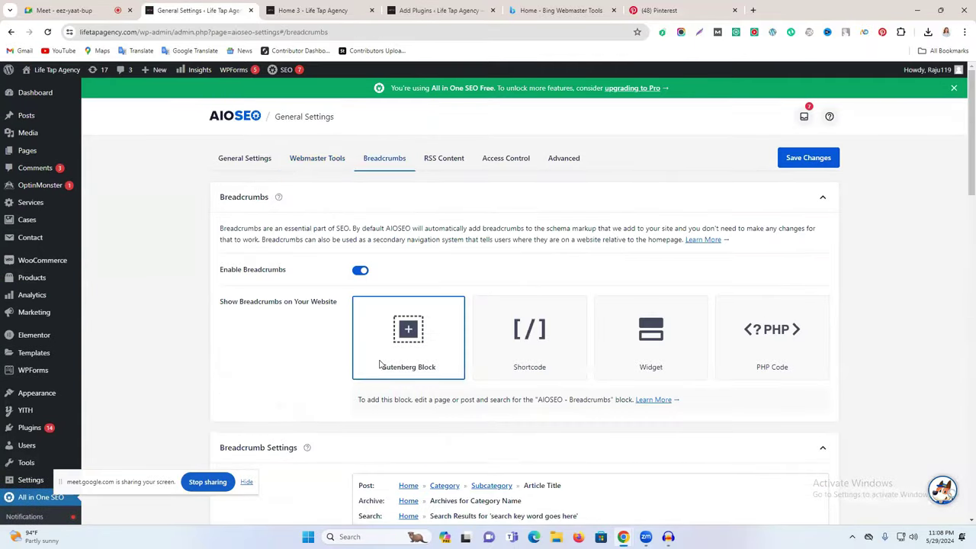
scroll(532, 320, "down", 1)
scroll(532, 321, "down", 3)
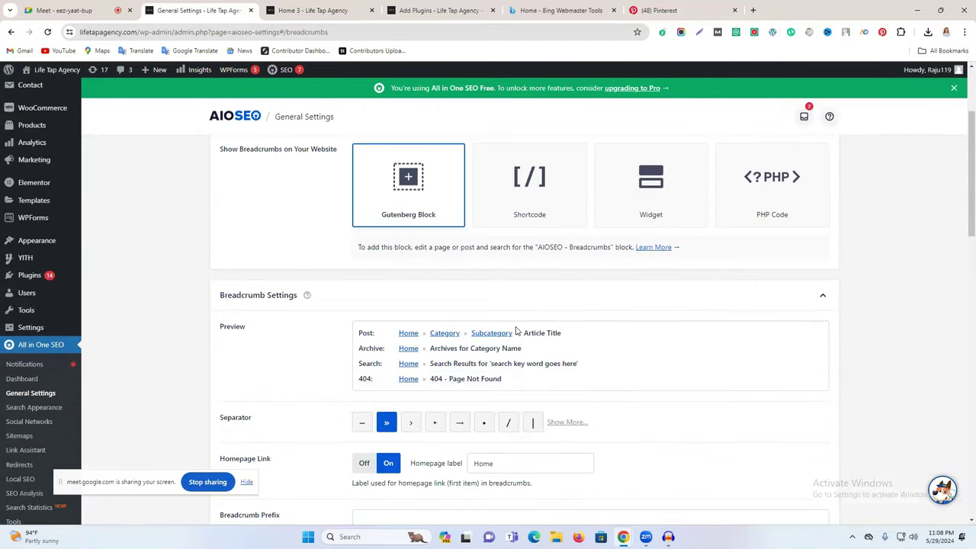
scroll(516, 331, "down", 1)
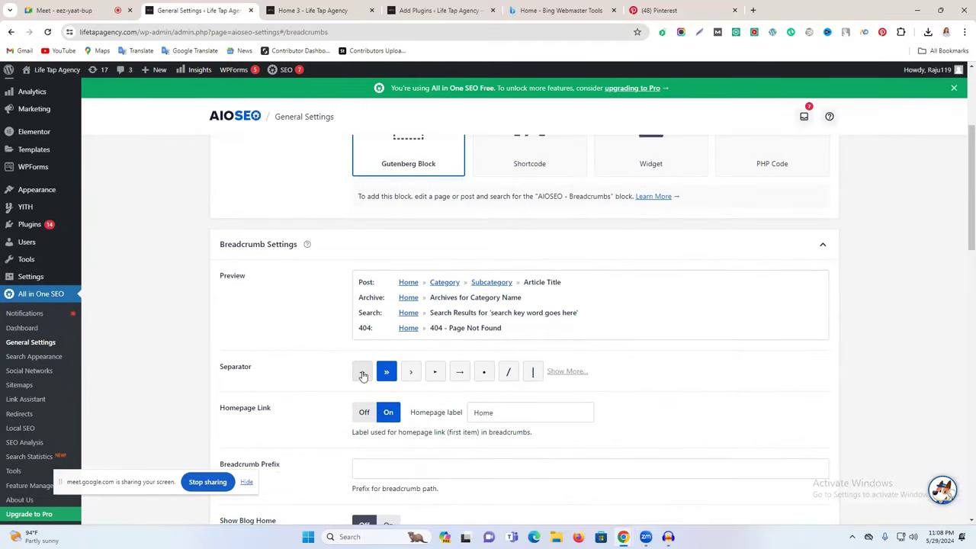
left_click(363, 376)
scroll(557, 359, "down", 2)
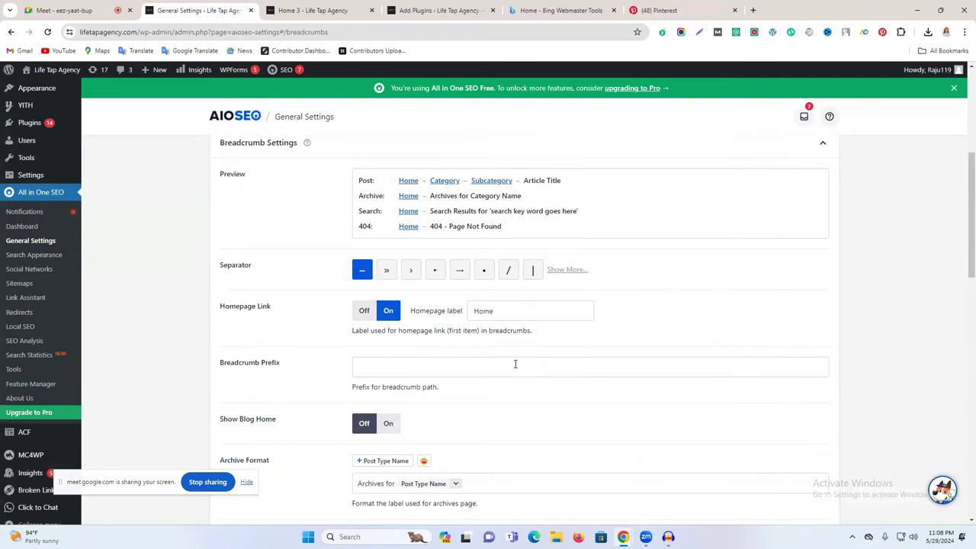
scroll(515, 365, "down", 5)
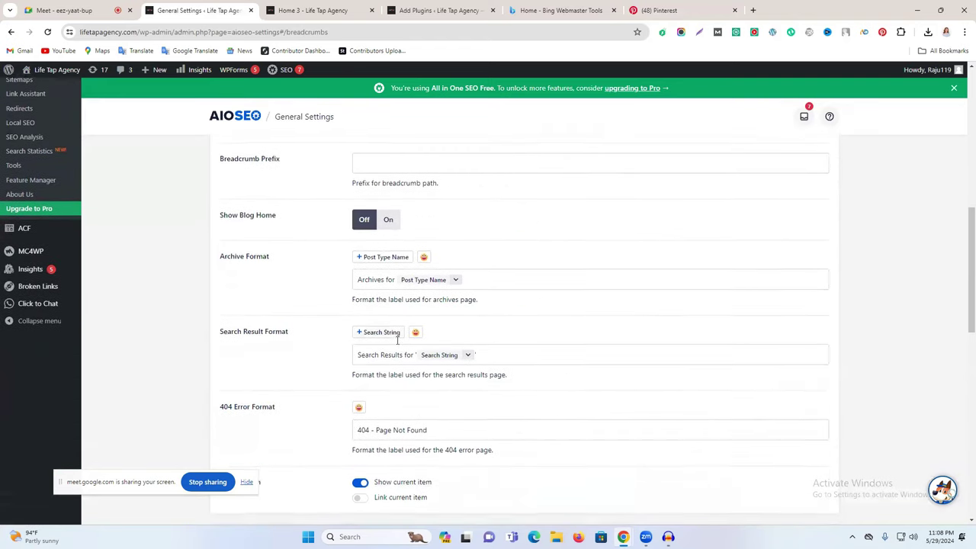
scroll(397, 340, "down", 1)
scroll(435, 388, "down", 4)
scroll(447, 374, "up", 15)
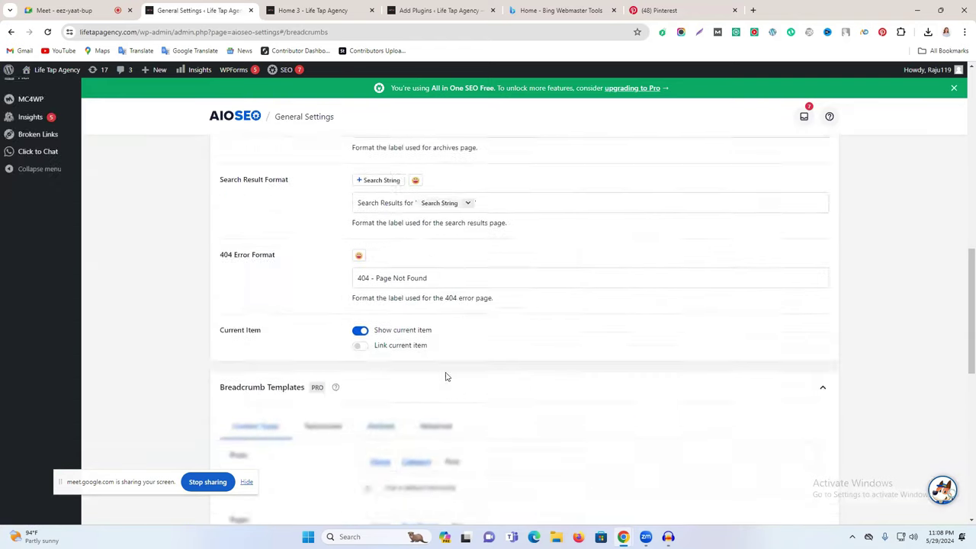
scroll(416, 378, "up", 1)
left_click(792, 160)
Step: Save the Advanced settings with TruSEO Score and Headline Analyzer enabled
left_click(495, 160)
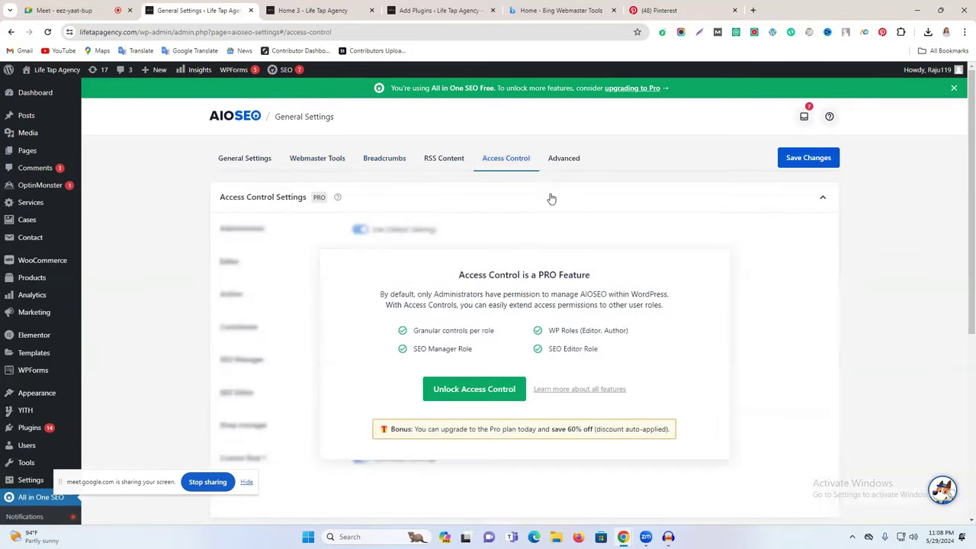
left_click(562, 159)
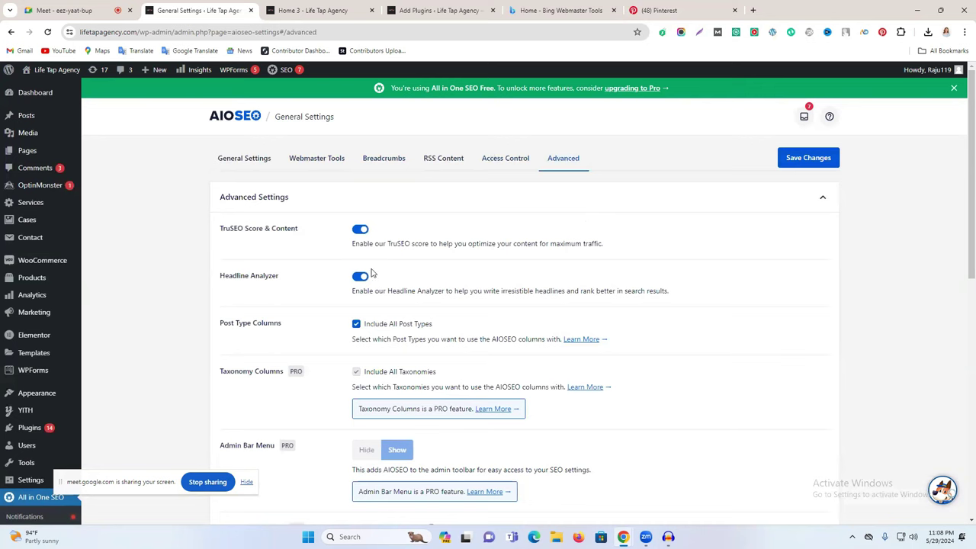
scroll(360, 263, "down", 3)
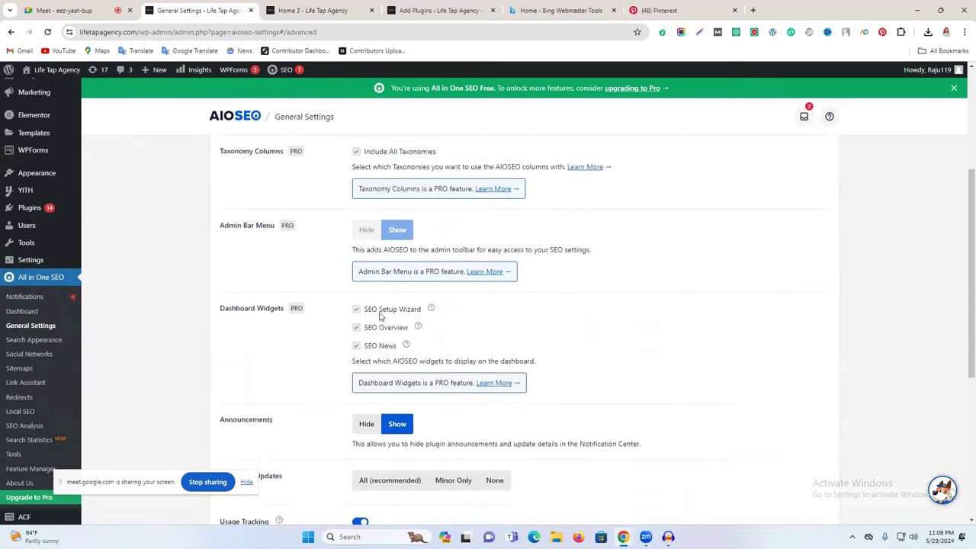
scroll(381, 317, "down", 3)
scroll(395, 326, "down", 2)
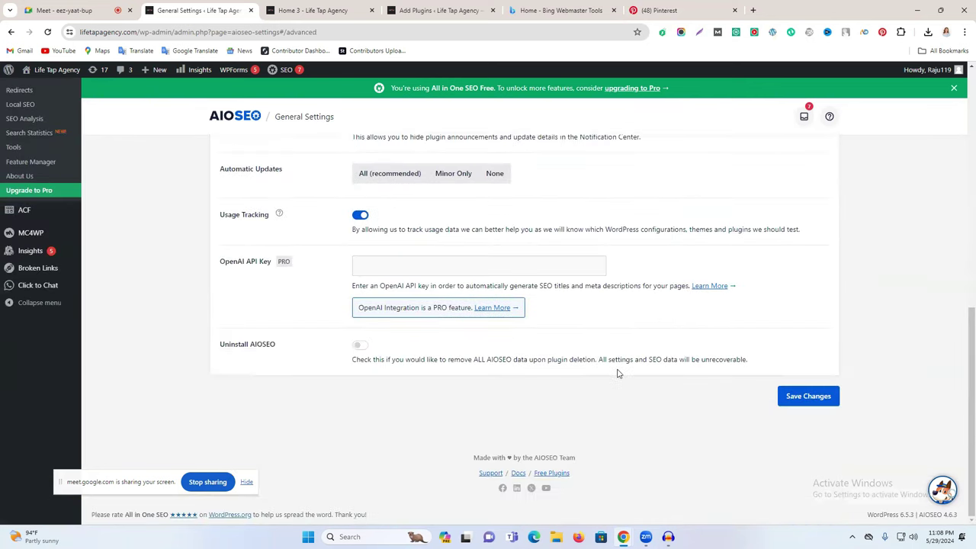
left_click(814, 402)
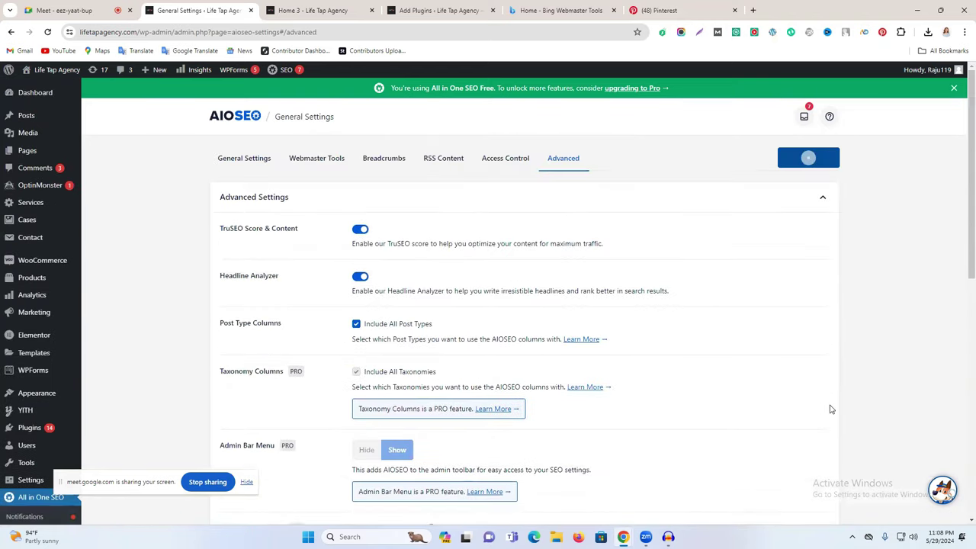
left_click(106, 146)
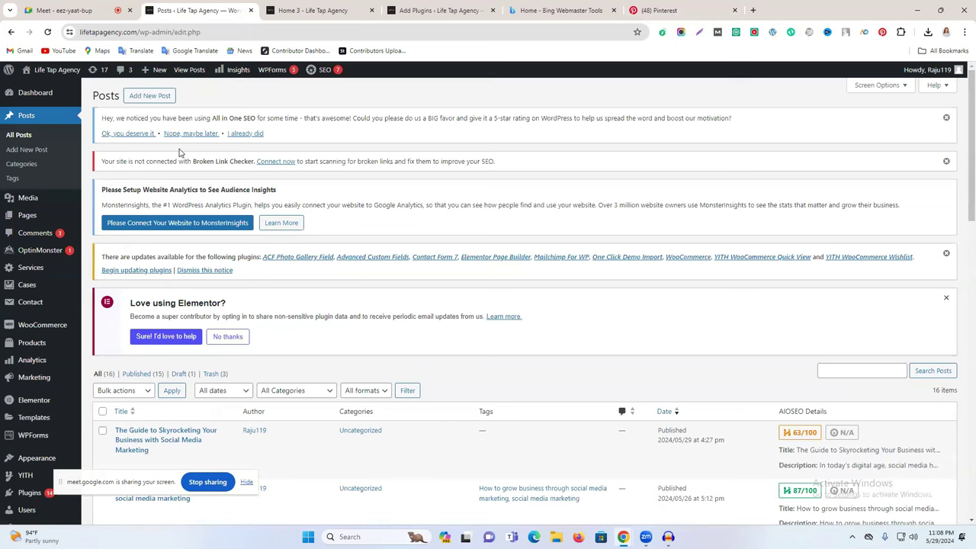
Step: Edit 'The Guide to Skyrocketing Your Business with Social Media Marketing' and find its AIOSEO settings
scroll(331, 269, "down", 3)
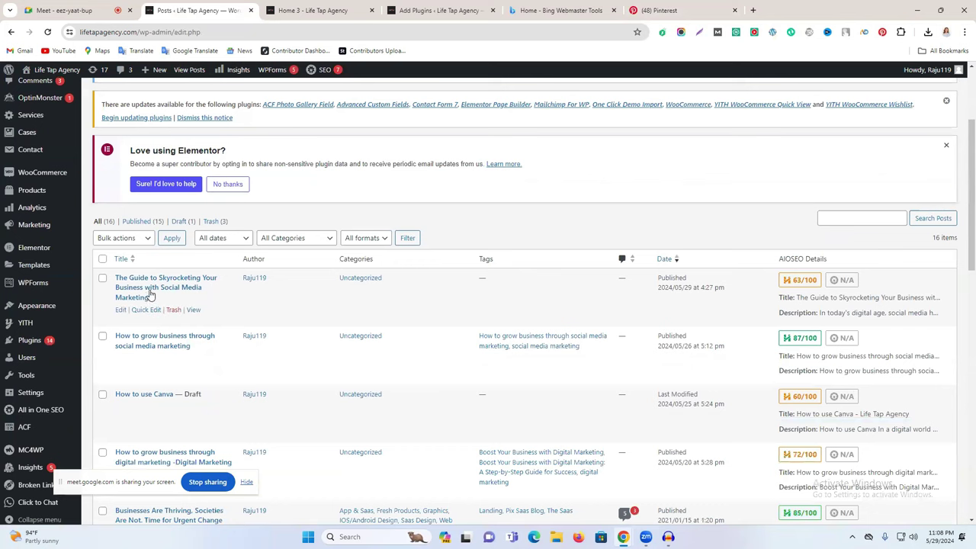
left_click(122, 312)
scroll(313, 260, "down", 6)
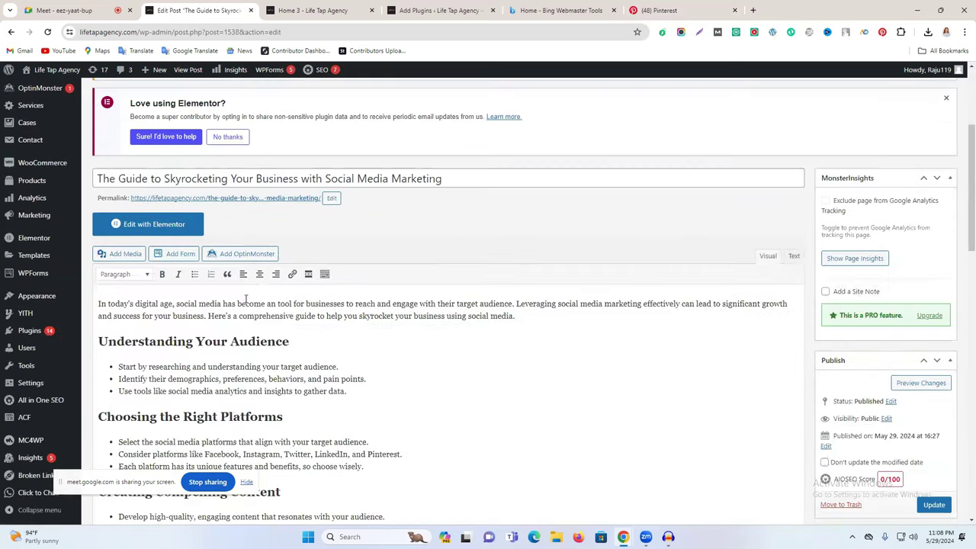
scroll(569, 338, "up", 5)
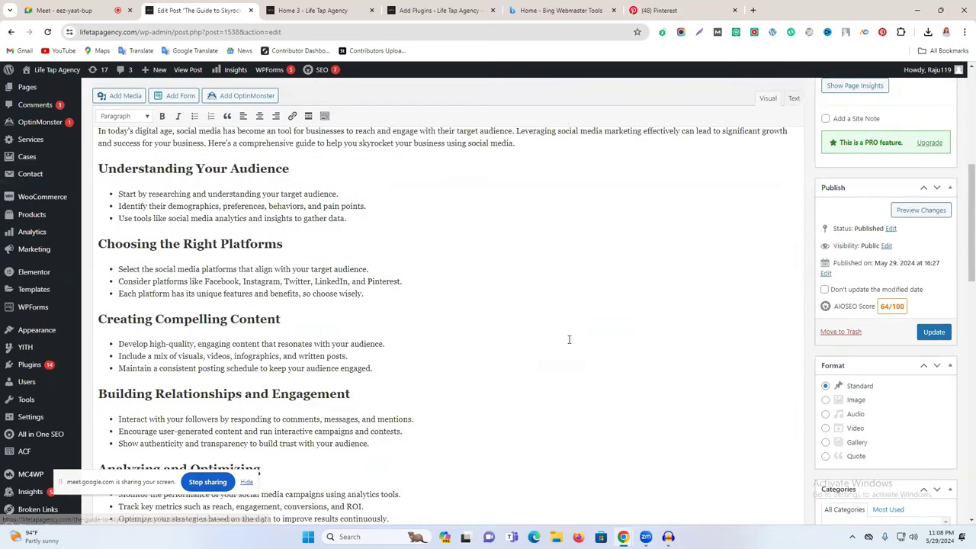
scroll(486, 322, "down", 15)
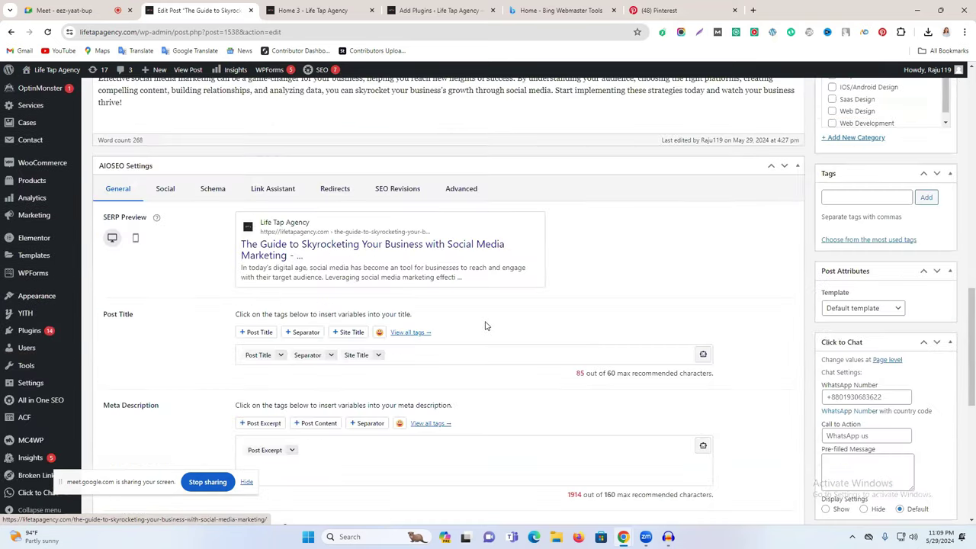
scroll(664, 322, "up", 10)
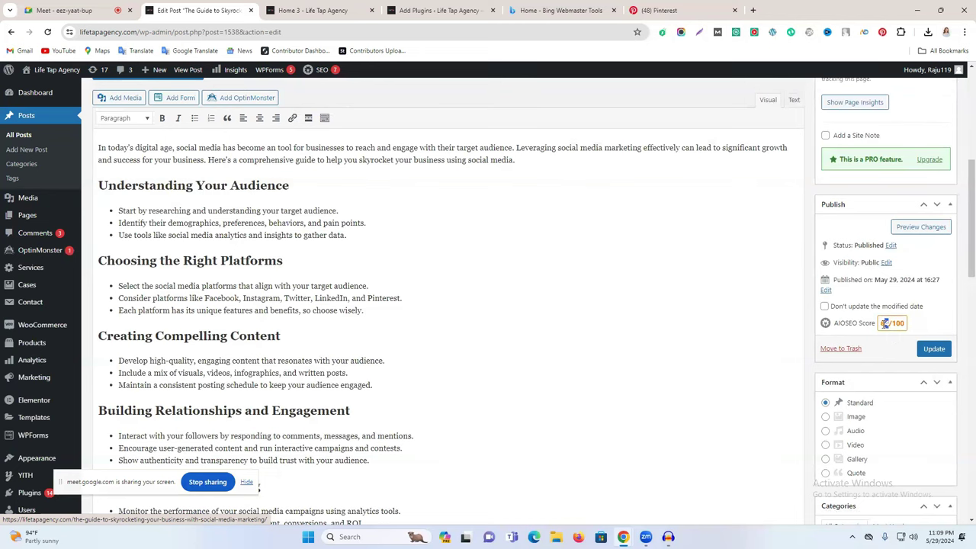
scroll(634, 316, "up", 4)
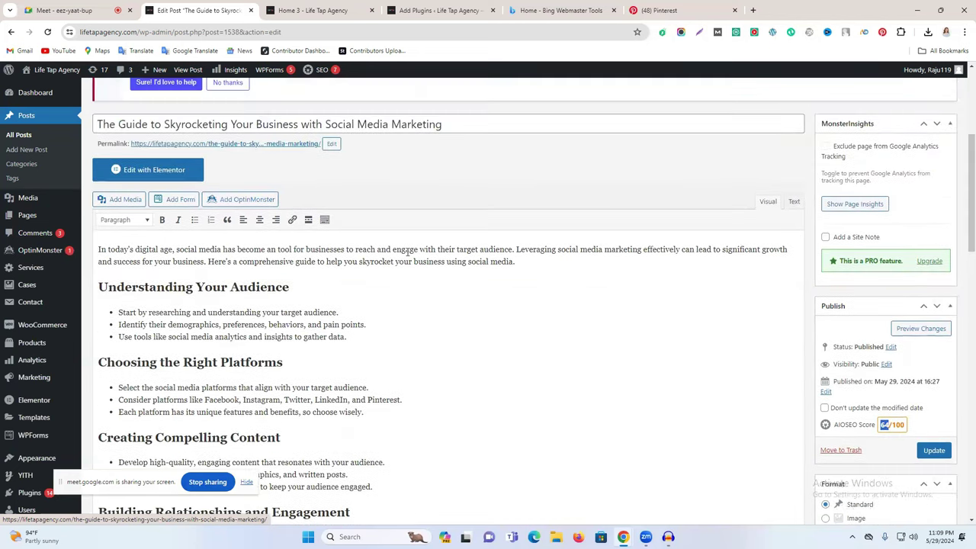
scroll(440, 244, "down", 2)
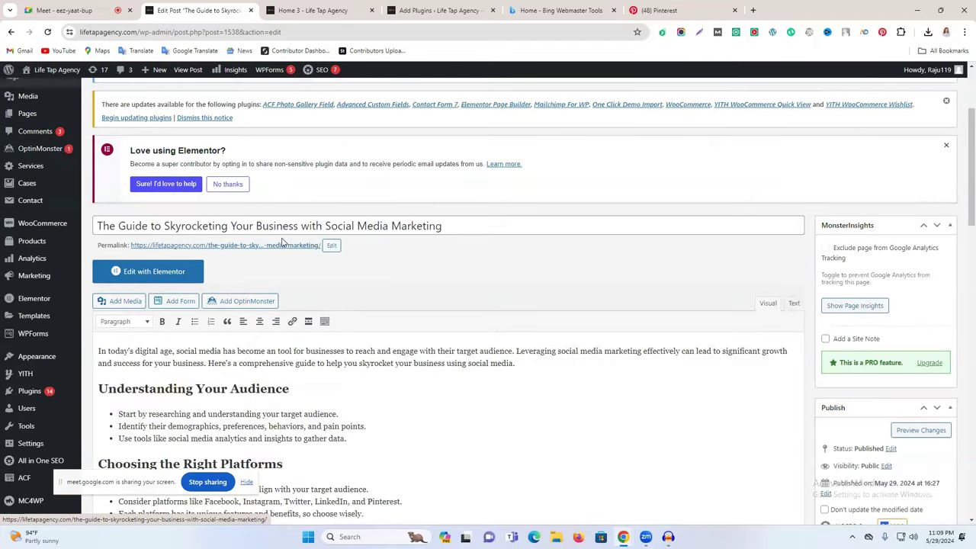
scroll(283, 242, "down", 1)
scroll(332, 240, "down", 15)
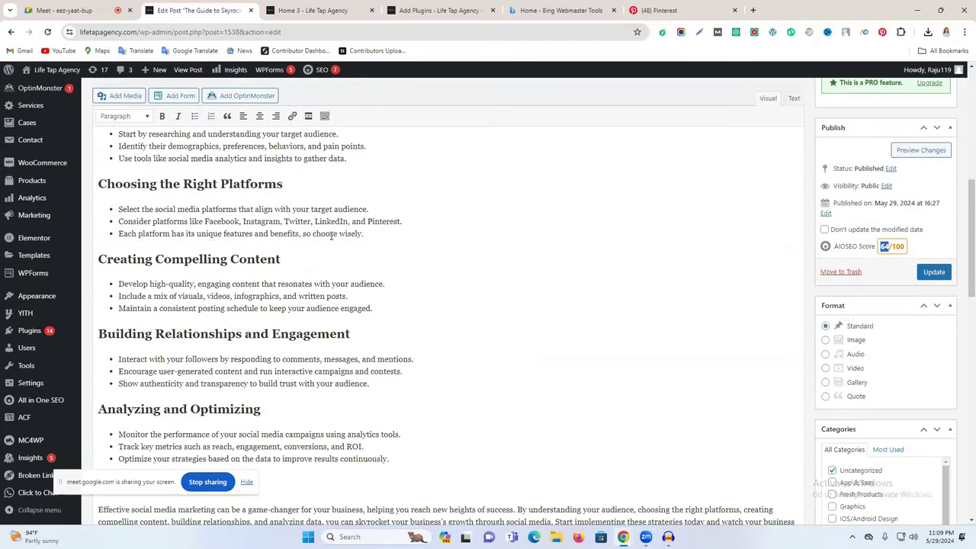
scroll(331, 240, "down", 3)
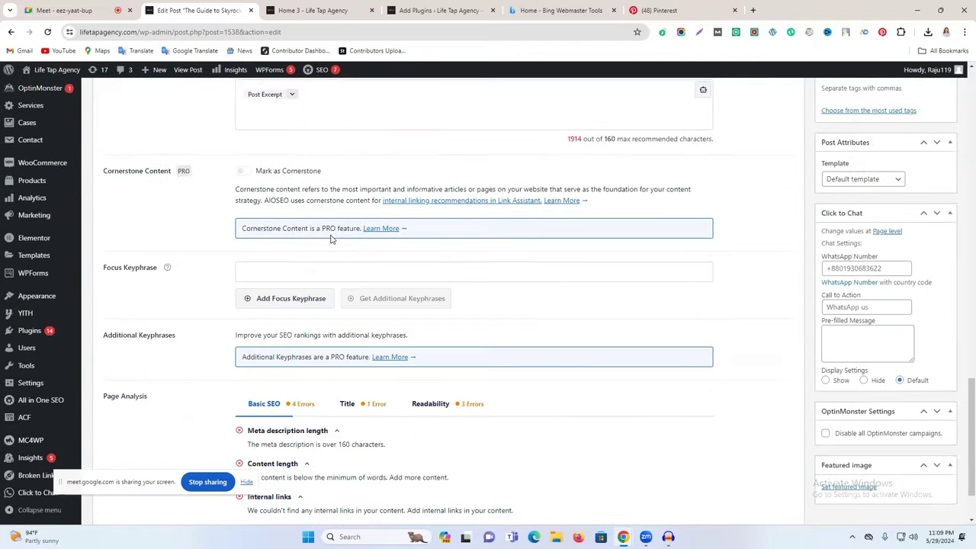
scroll(442, 306, "up", 1)
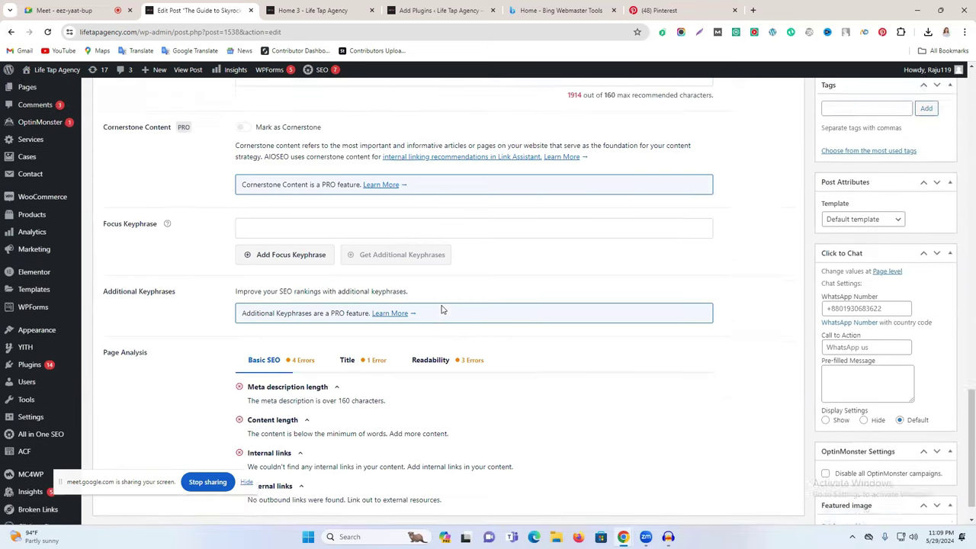
Step: Highlight the Focus Keyphrase and Post Title fields in the AIOSEO settings panel
triple_click(117, 239)
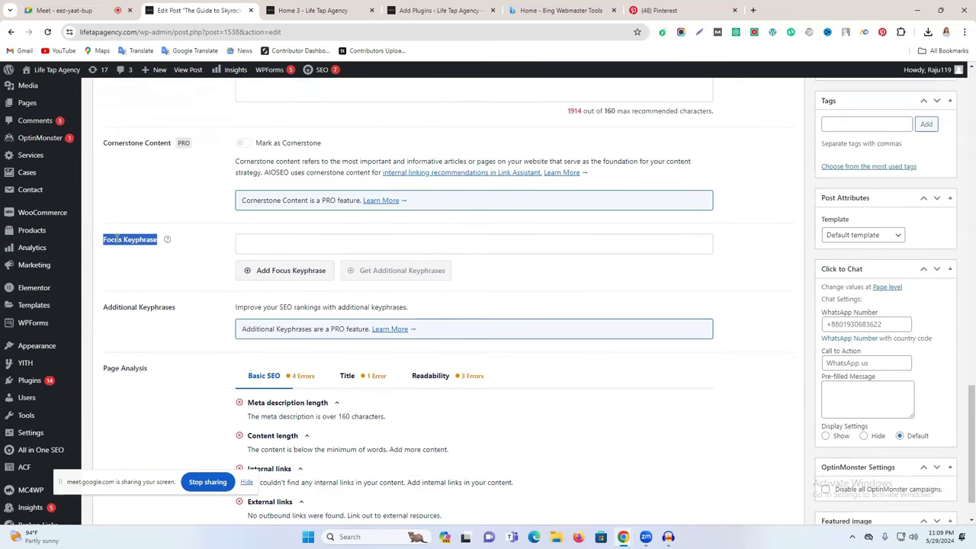
scroll(140, 305, "up", 2)
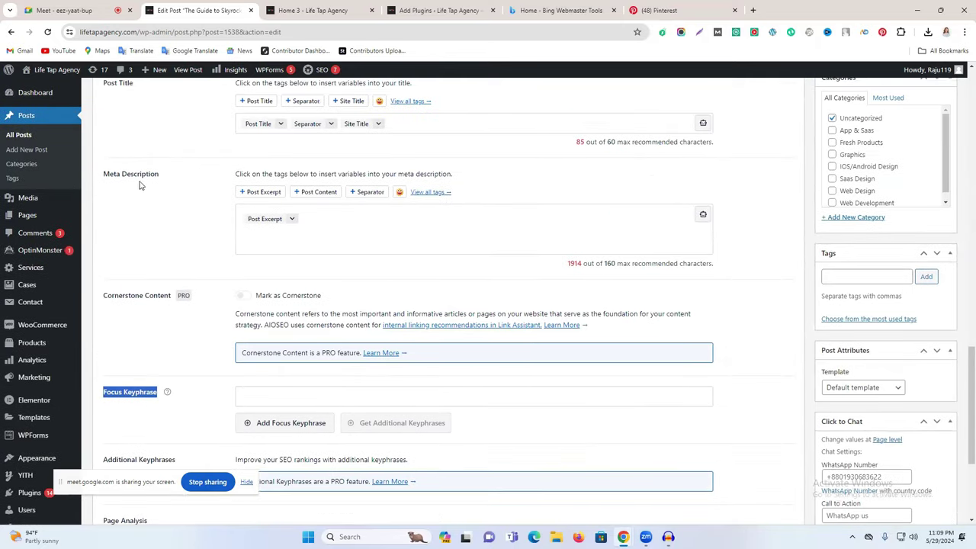
scroll(191, 186, "up", 2)
triple_click(131, 187)
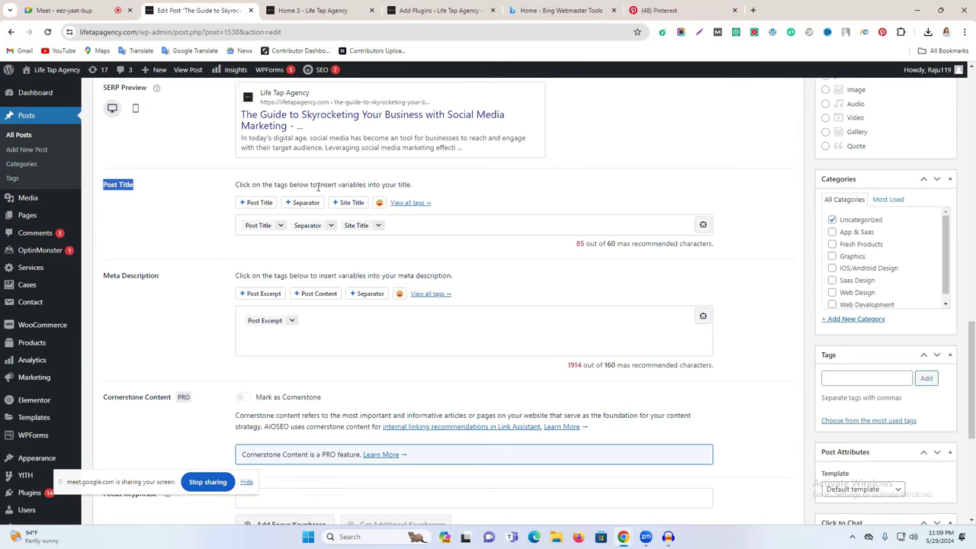
scroll(319, 187, "up", 1)
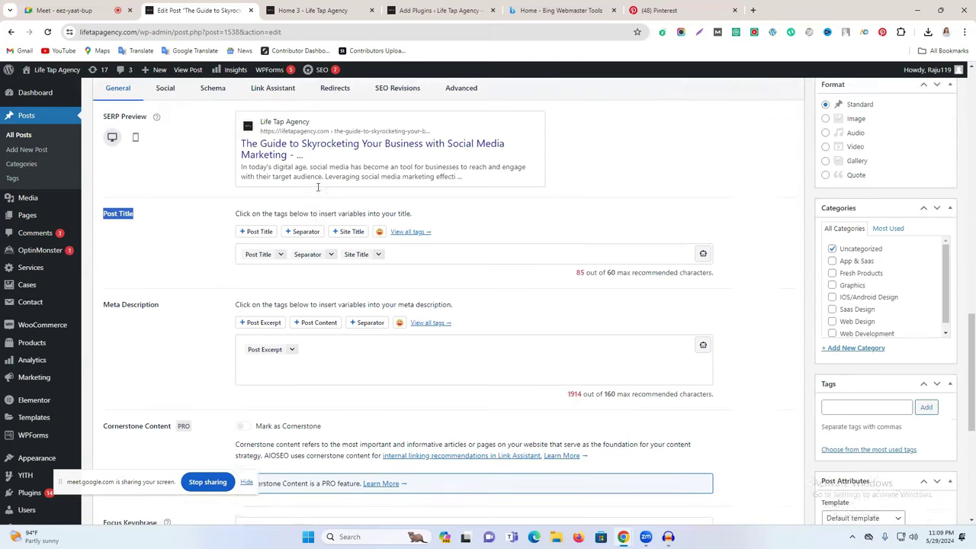
left_click(316, 371)
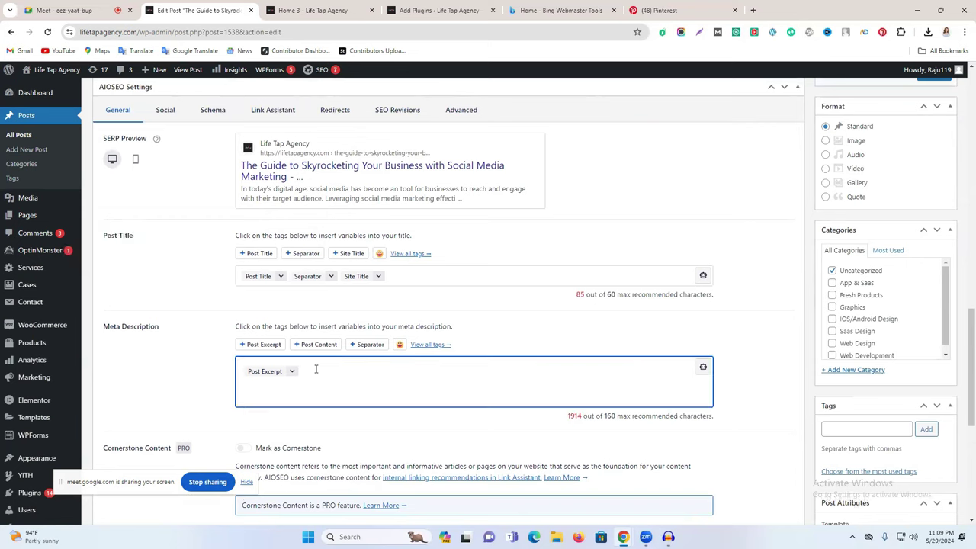
Step: Replace the Post Title tags with 'Your Business with Social Media Marketing' copied from the post title
left_click(411, 277)
key("BackSpace")
key("BackSpace")
key("BackSpace")
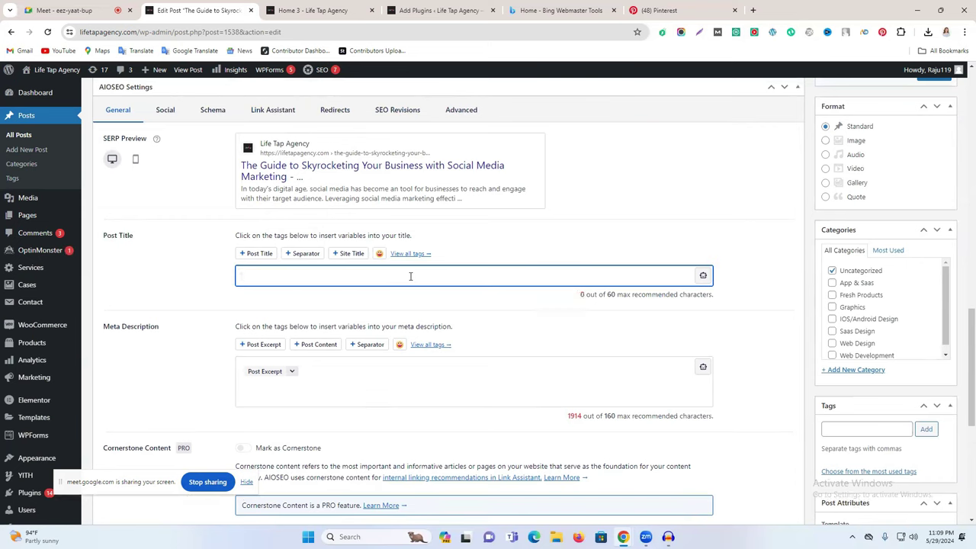
scroll(411, 276, "up", 20)
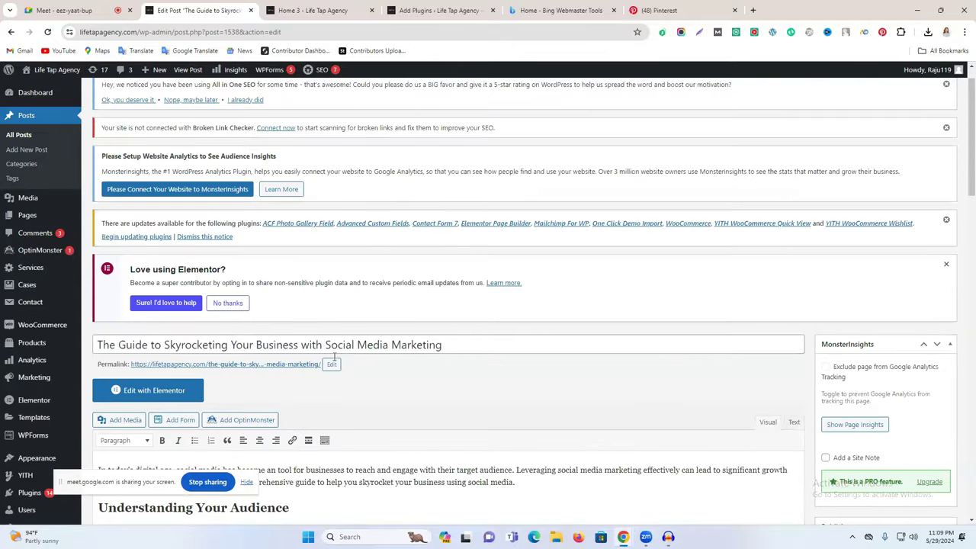
left_click_drag(231, 351, 453, 351)
key("ctrl+c")
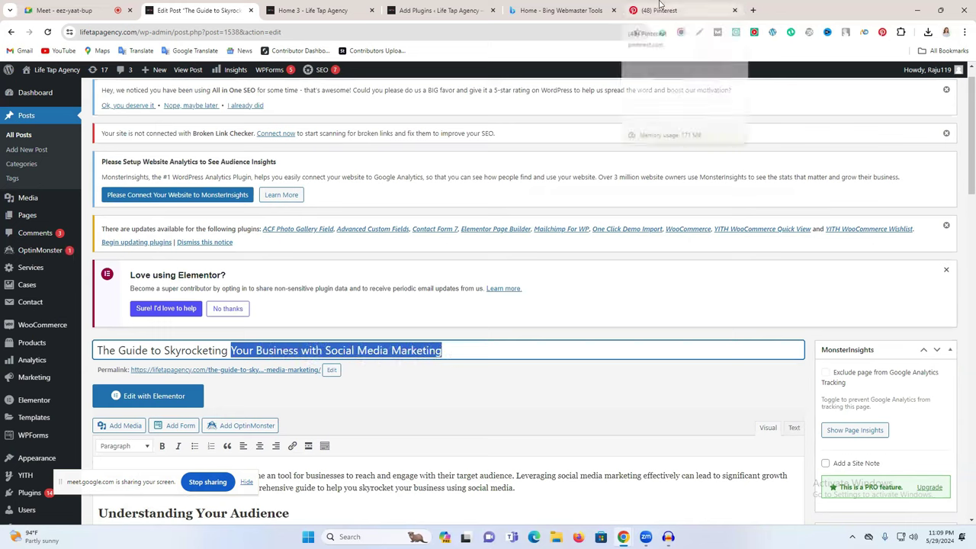
left_click(405, 6)
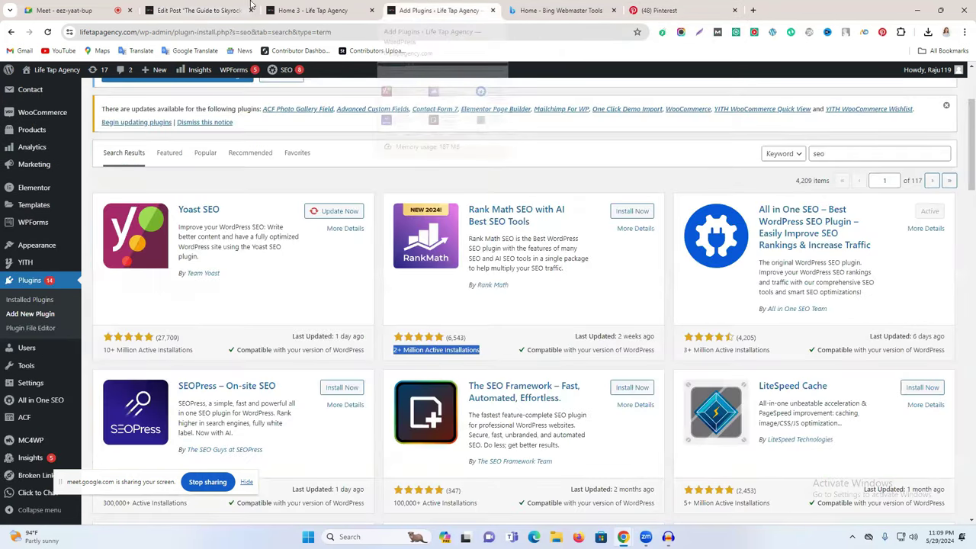
left_click(246, 6)
scroll(336, 282, "down", 5)
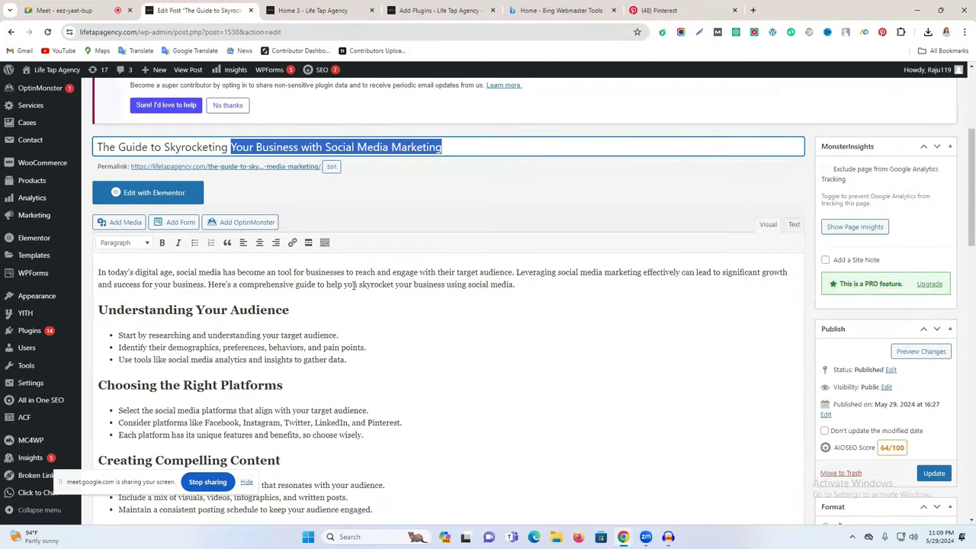
scroll(354, 285, "down", 2)
scroll(352, 284, "down", 10)
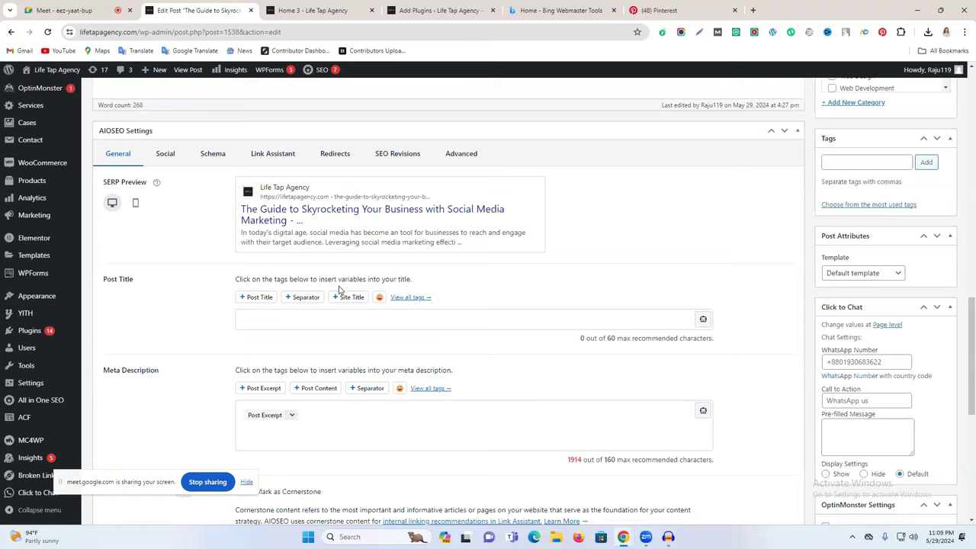
left_click(289, 279)
key("ctrl+v")
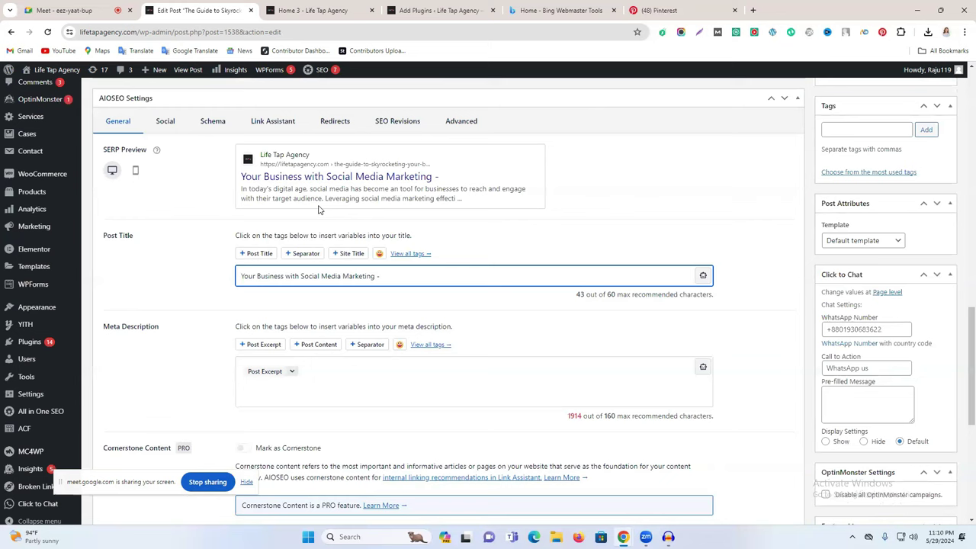
Step: Paste 'Social Media Marketing' after the dash in the AIOSEO post title
left_click_drag(300, 272, 373, 269)
key("ctrl+c")
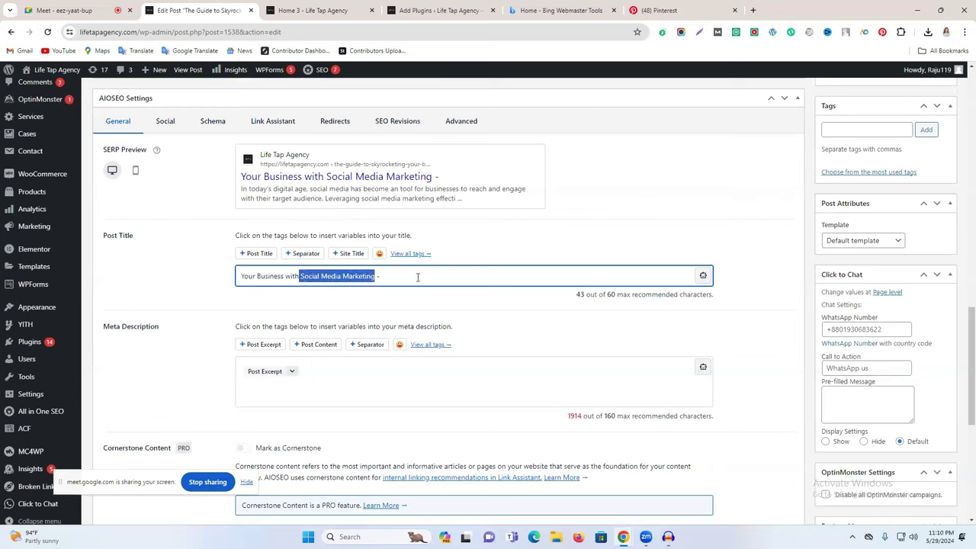
left_click(419, 275)
key("ctrl+v")
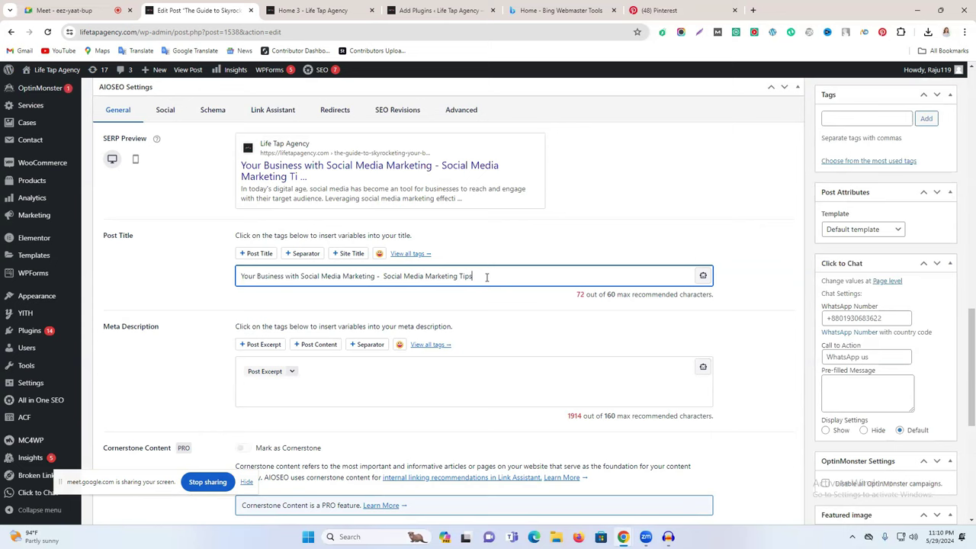
left_click_drag(575, 298, 597, 289)
double_click(618, 297)
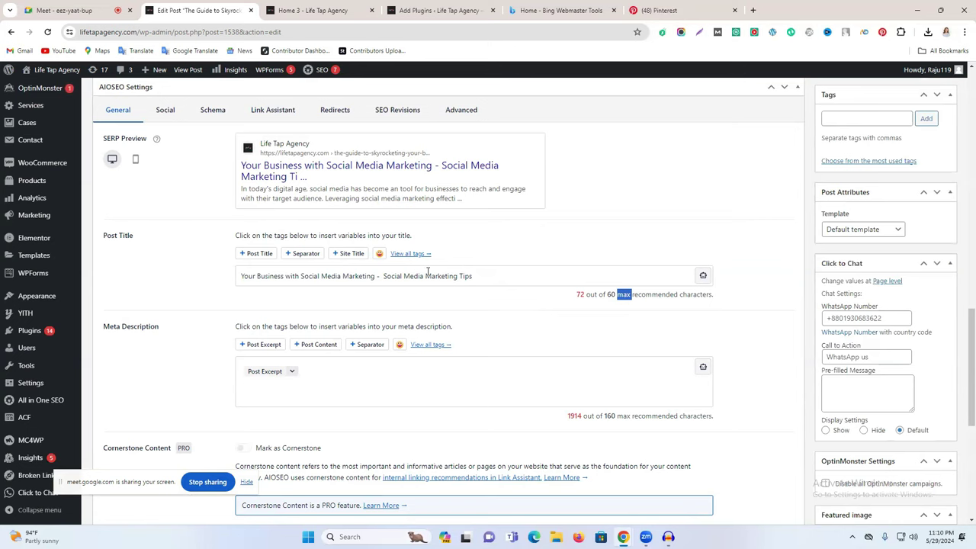
Step: Delete the repeated words so the title reads 'Your Business with Social Media Marketing - Marketing Tips'
left_click_drag(426, 276, 384, 275)
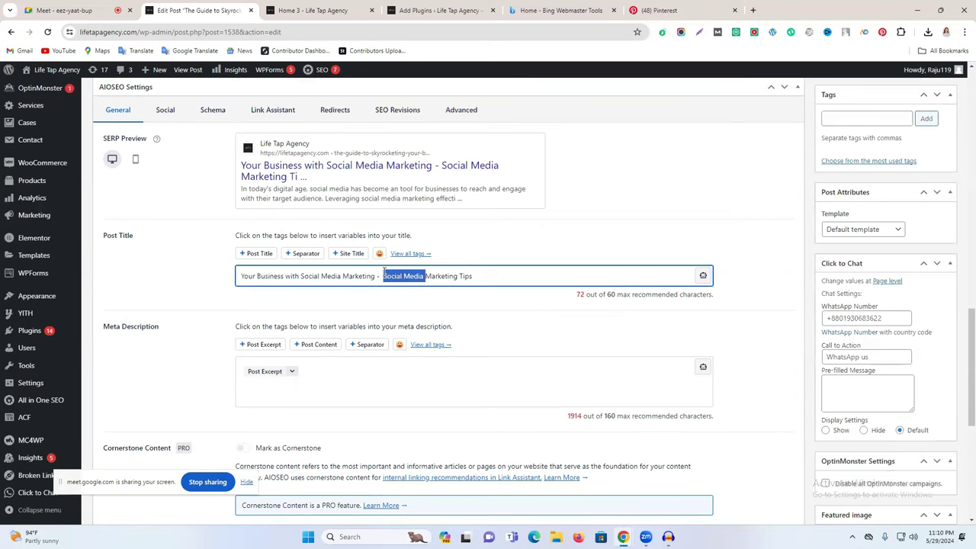
key("BackSpace")
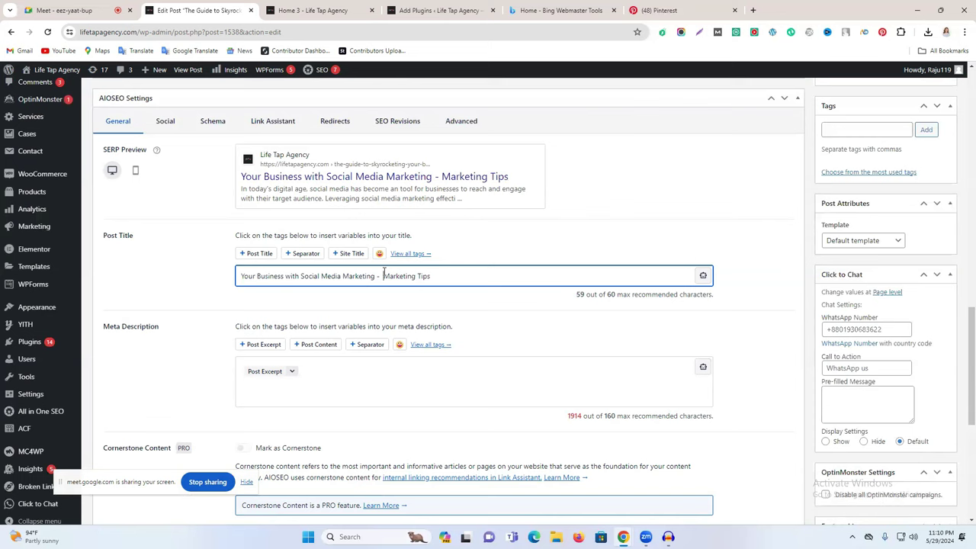
key("BackSpace")
scroll(305, 290, "up", 1)
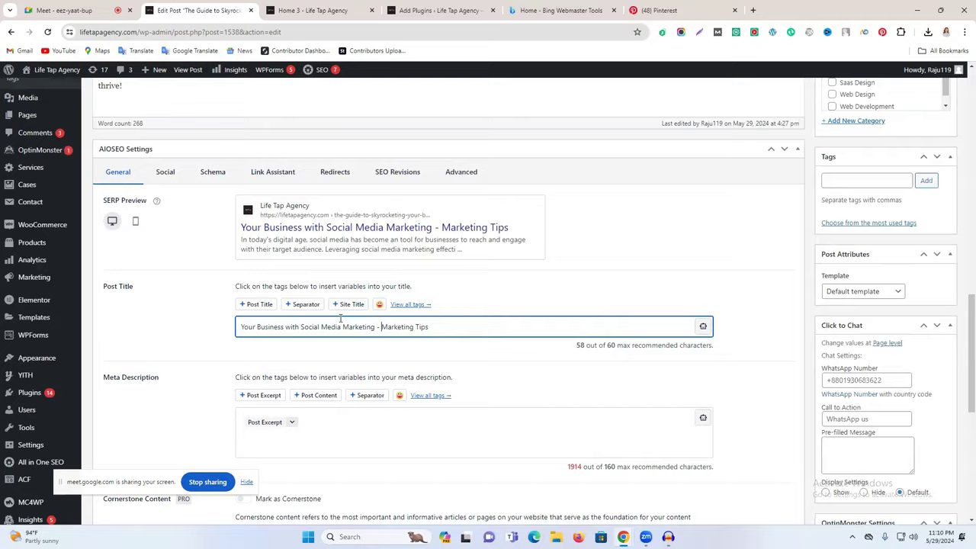
scroll(366, 316, "down", 4)
scroll(363, 315, "up", 1)
left_click(301, 279)
left_click_drag(301, 174, 373, 175)
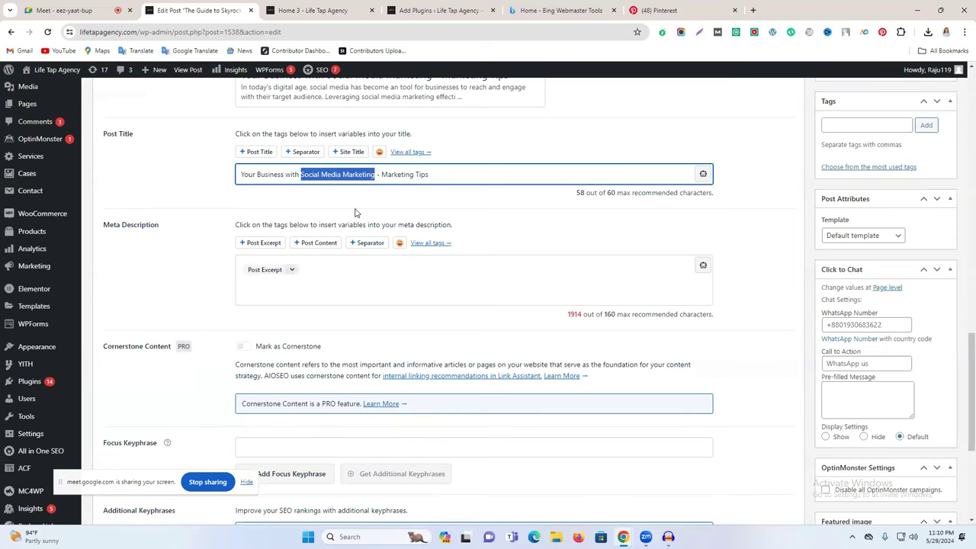
Step: Add 'Social Media Marketing' as the AIOSEO focus keyphrase, scoring 90/100
scroll(351, 222, "down", 3)
left_click(331, 243)
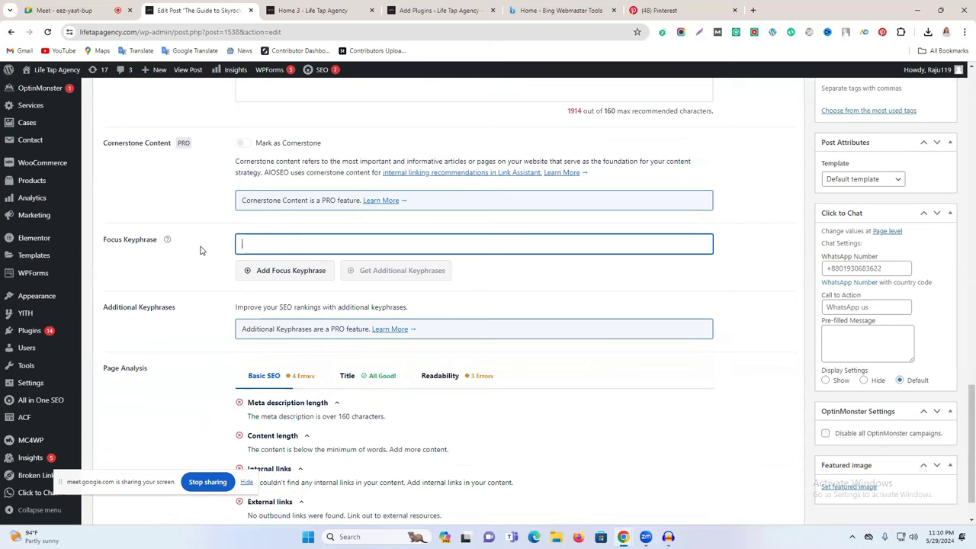
key("ctrl+v")
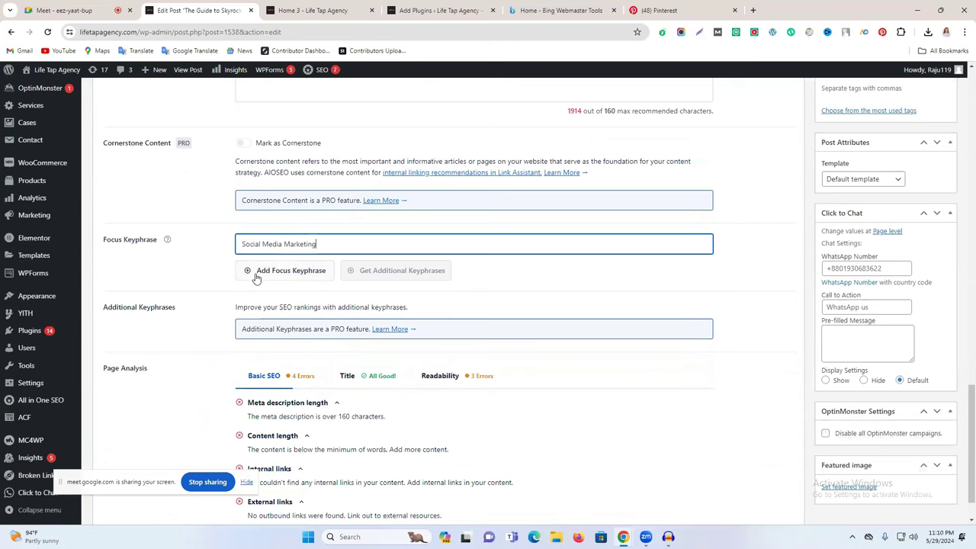
left_click(257, 273)
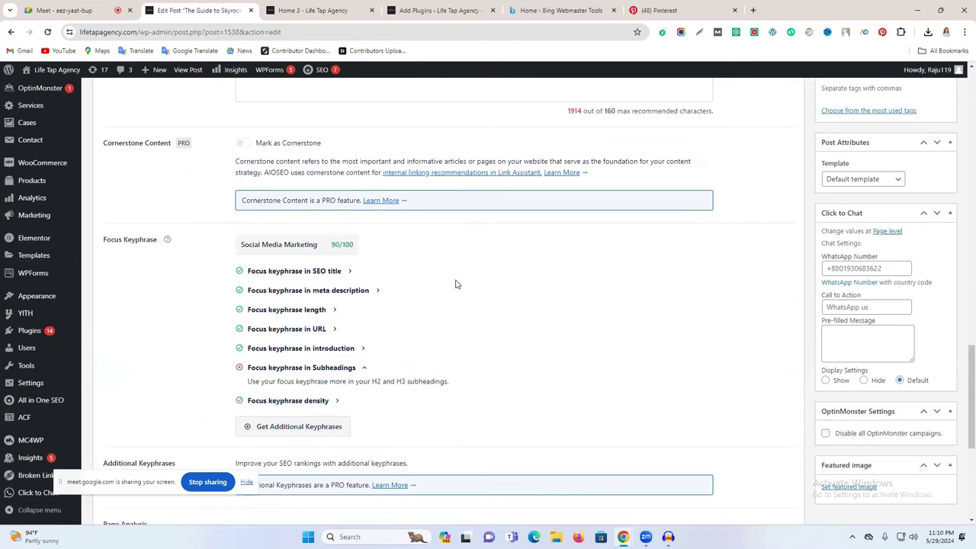
scroll(364, 308, "up", 5)
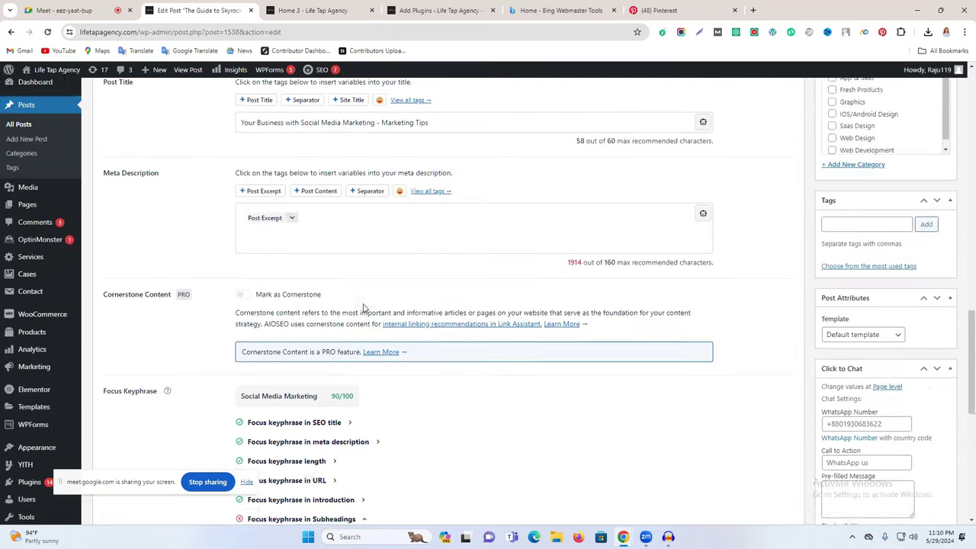
scroll(364, 308, "up", 3)
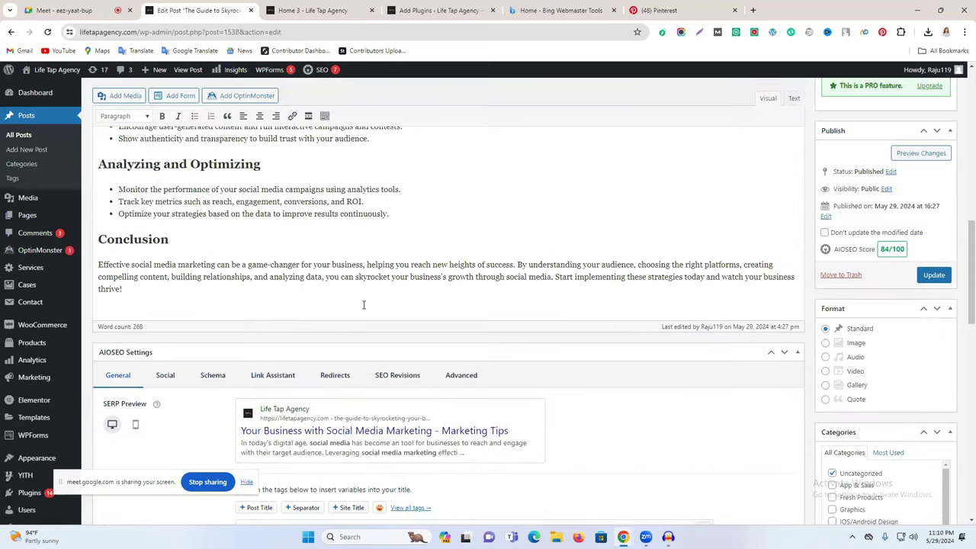
scroll(364, 305, "up", 1)
scroll(364, 307, "down", 5)
scroll(315, 323, "up", 15)
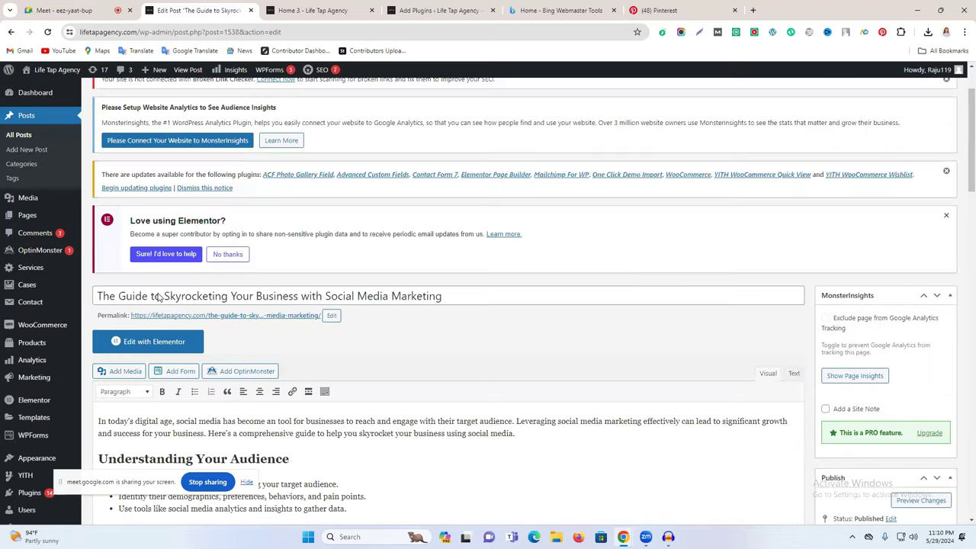
Step: Add 'Marketing' after 'social media' in the post's opening paragraph
scroll(139, 301, "down", 2)
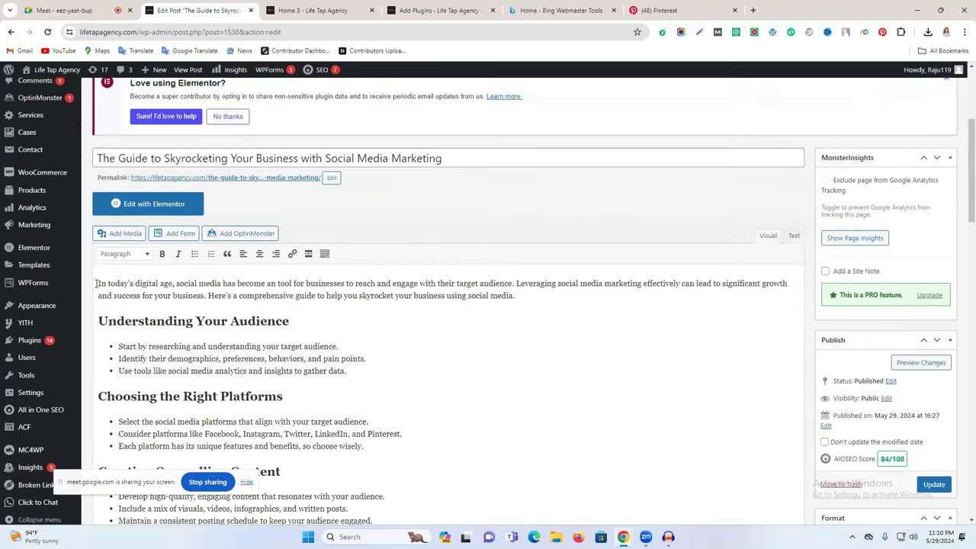
left_click(230, 283)
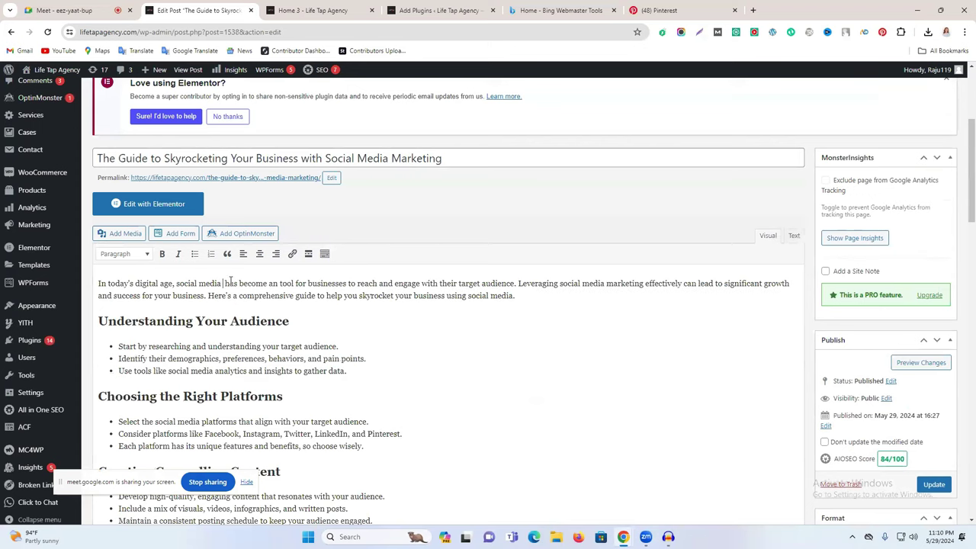
type("Marke")
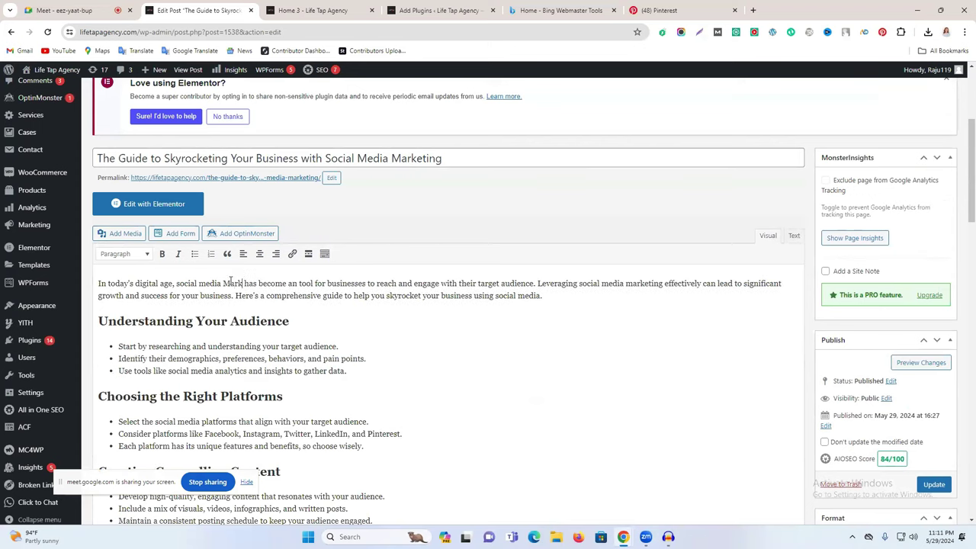
type("ting")
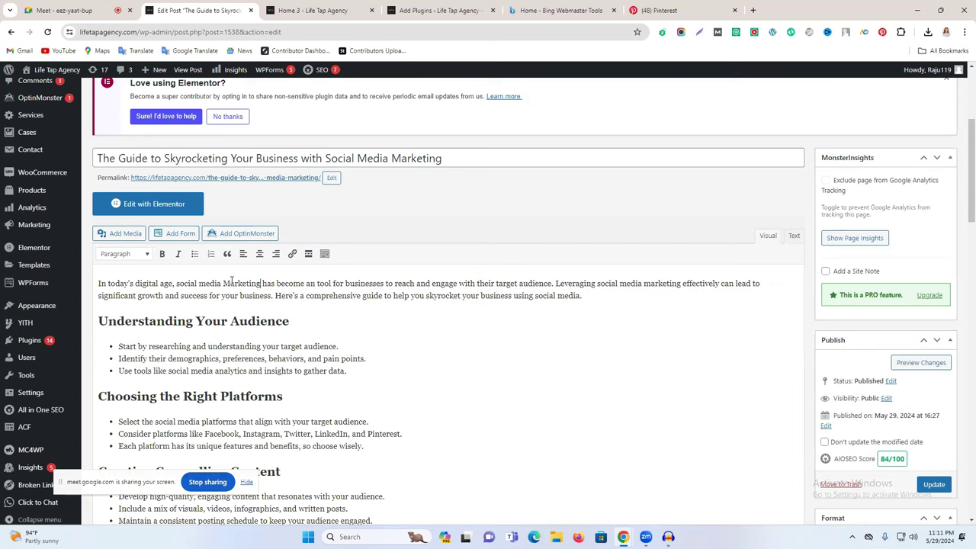
Step: Review the Basic SEO warnings for content length, internal links and external links
scroll(396, 320, "down", 5)
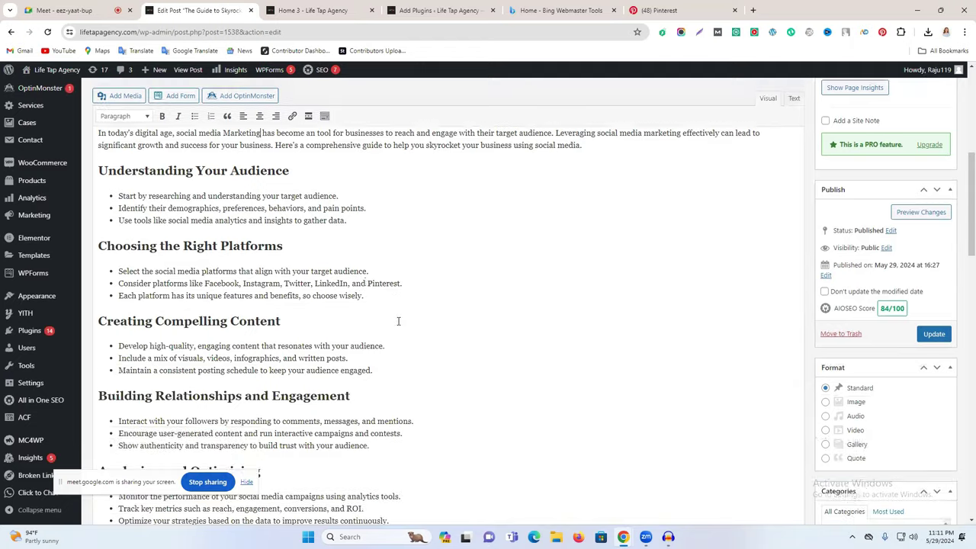
scroll(389, 319, "down", 3)
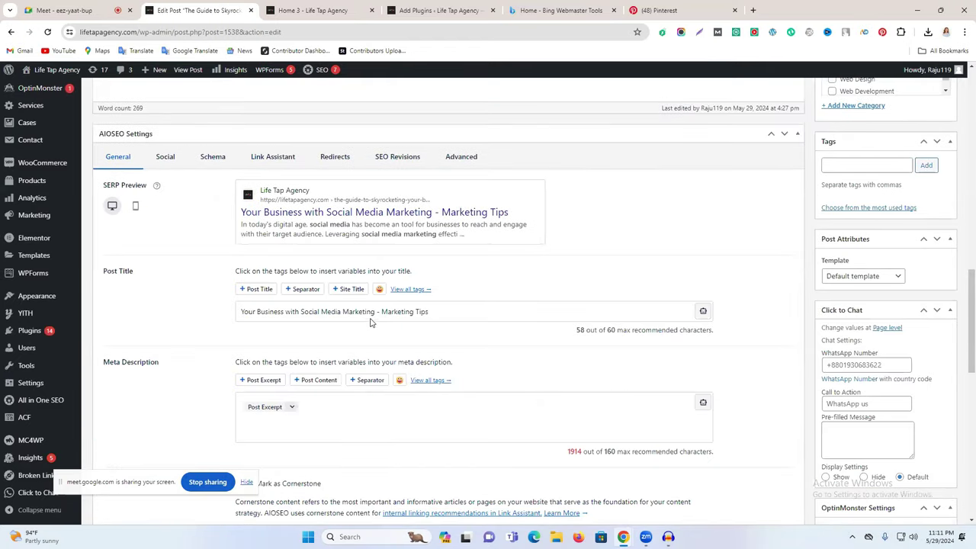
scroll(371, 321, "down", 6)
left_click_drag(251, 266, 395, 270)
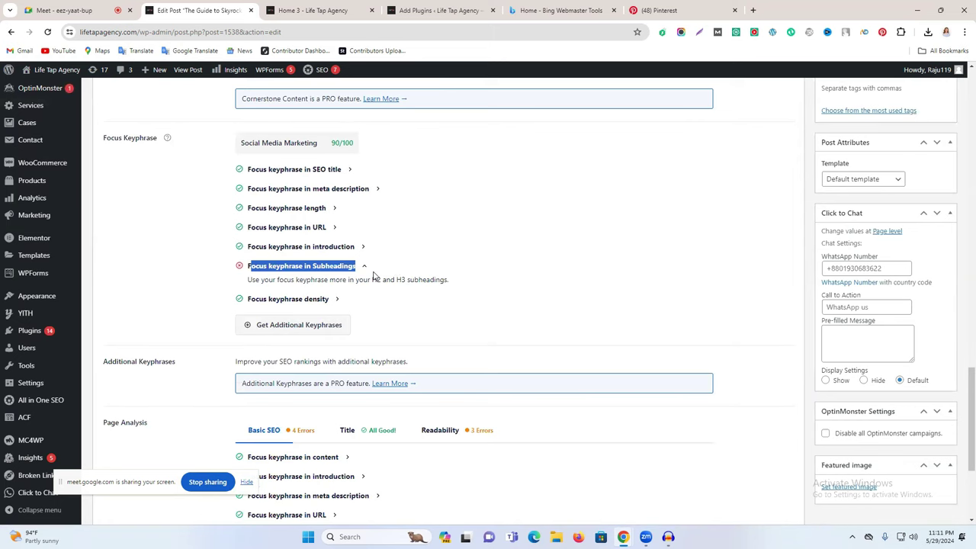
scroll(374, 276, "down", 2)
scroll(371, 360, "down", 2)
left_click_drag(288, 354, 344, 353)
left_click(392, 356)
left_click_drag(278, 385, 459, 386)
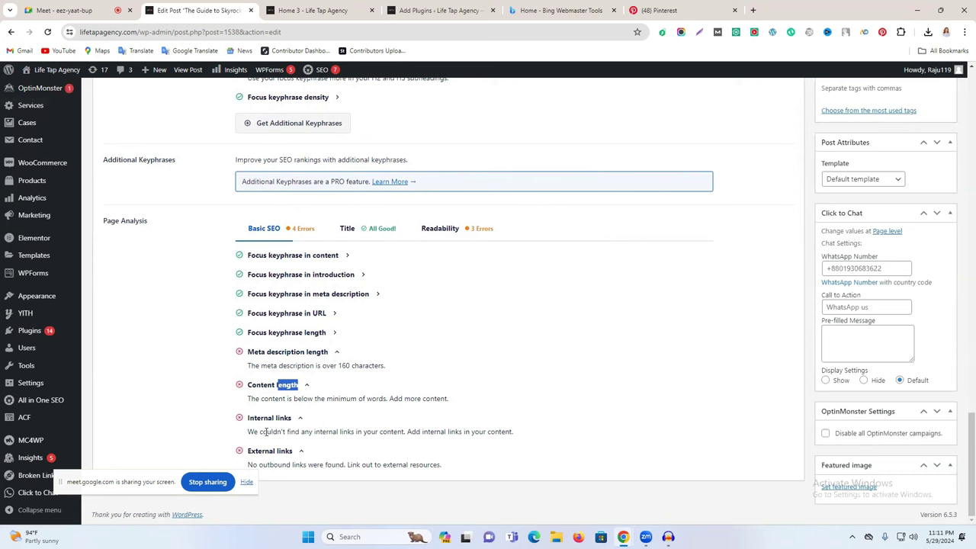
left_click_drag(247, 418, 276, 418)
double_click(265, 451)
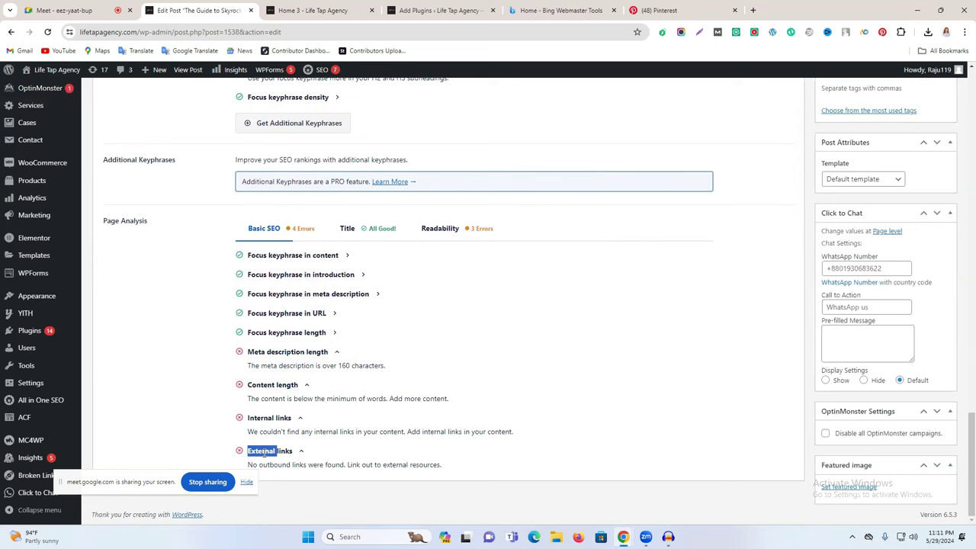
scroll(333, 313, "up", 6)
scroll(336, 321, "up", 3)
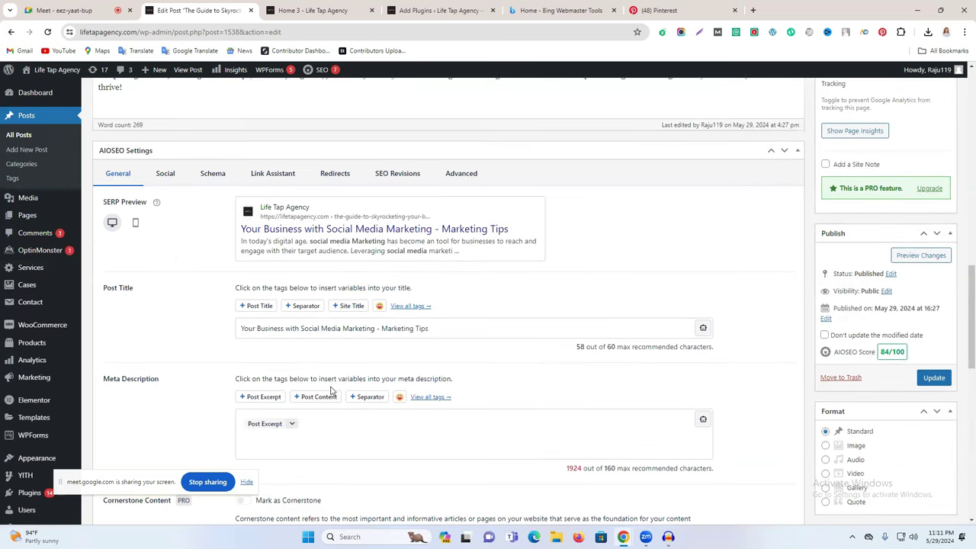
Step: Clear the Post Excerpt tag from the meta description and select the intro's first sentence
left_click(327, 437)
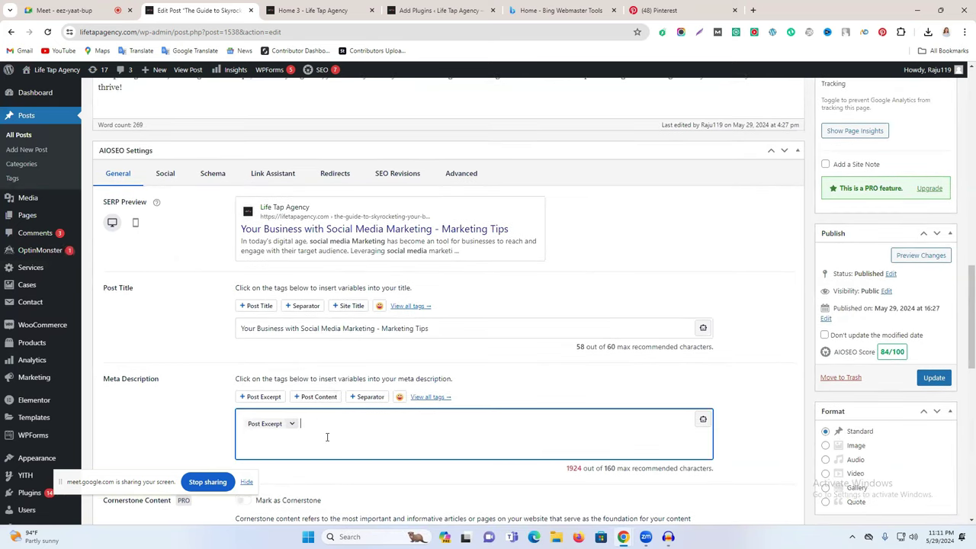
key("BackSpace")
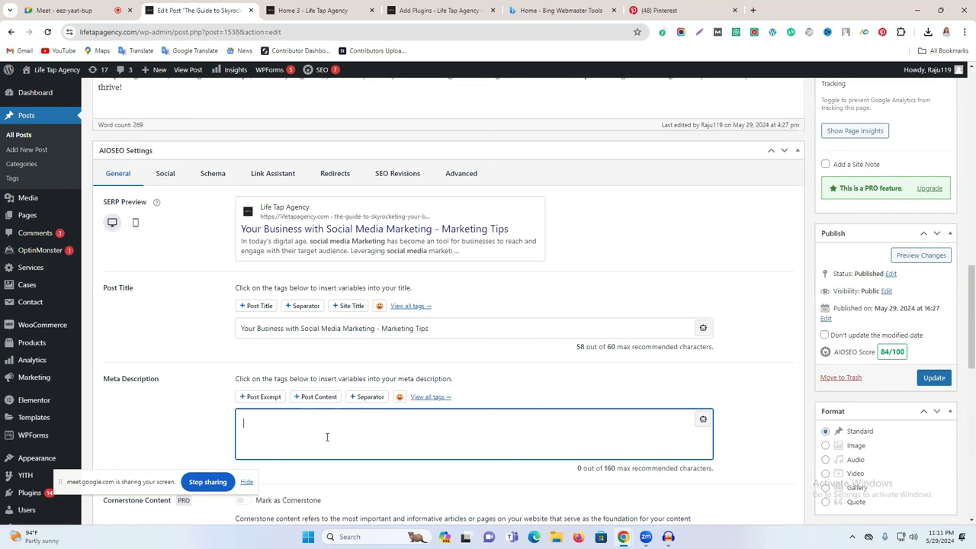
scroll(223, 259, "up", 10)
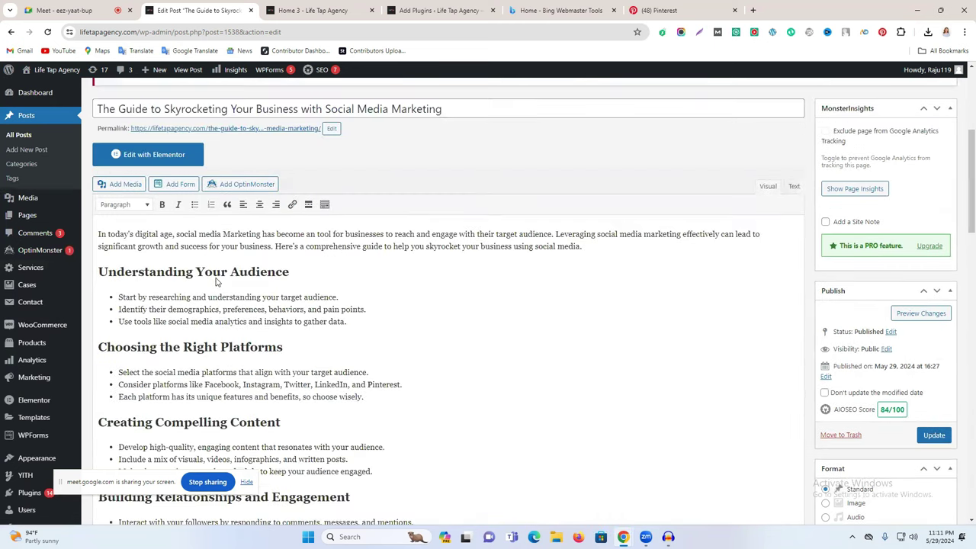
scroll(169, 360, "up", 1)
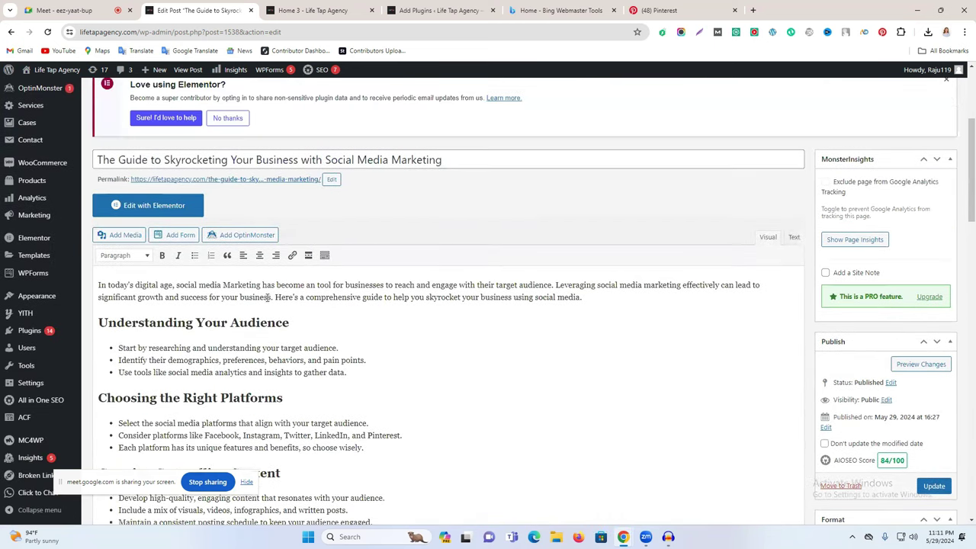
left_click_drag(552, 284, 94, 285)
key("ctrl+c")
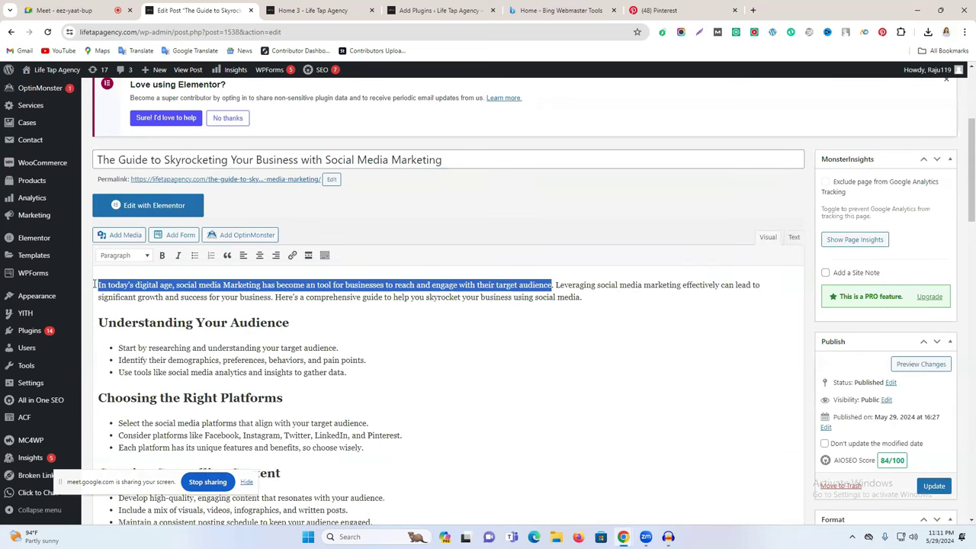
Step: Paste the intro sentence as the meta description, 127 of 160 characters, score 85/100
scroll(602, 359, "down", 8)
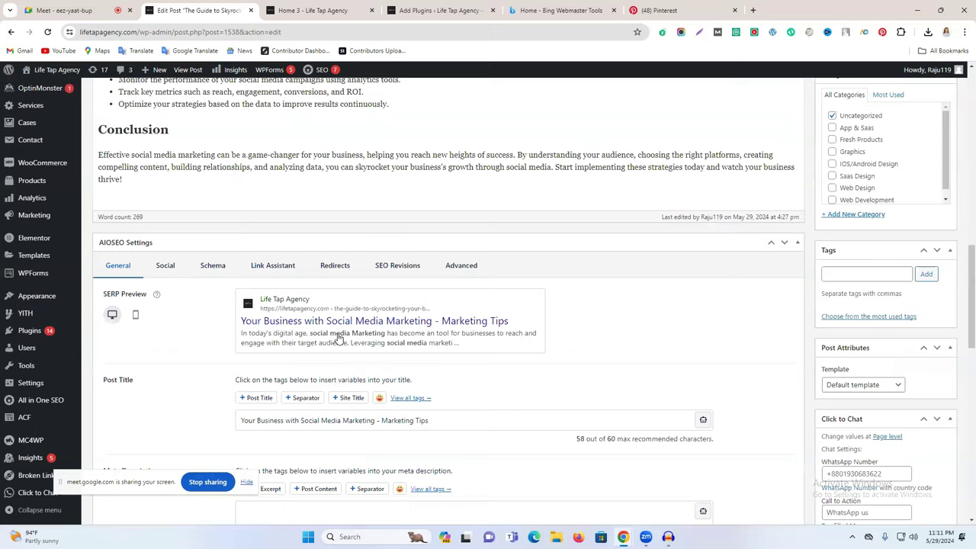
scroll(339, 337, "down", 10)
scroll(323, 331, "up", 4)
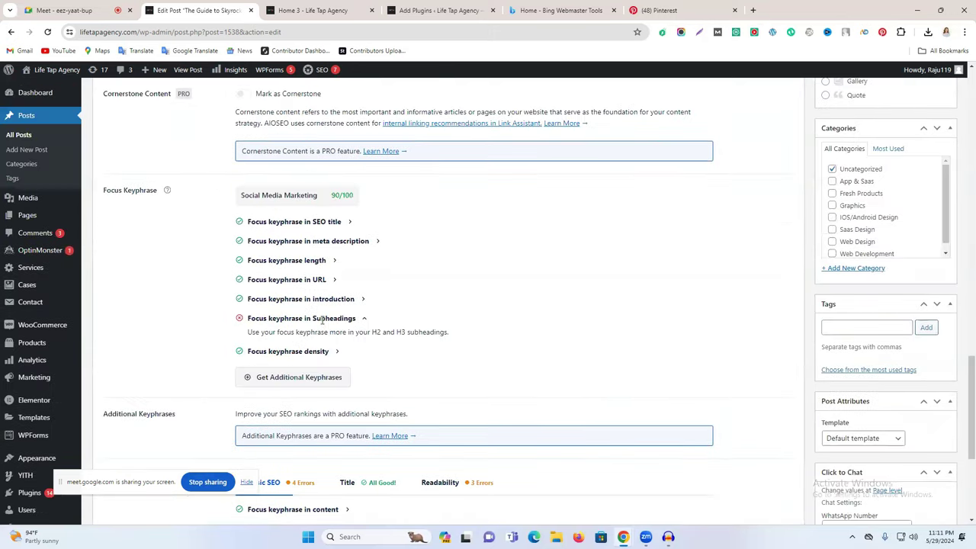
scroll(322, 320, "up", 3)
left_click(275, 267)
key("ctrl+v")
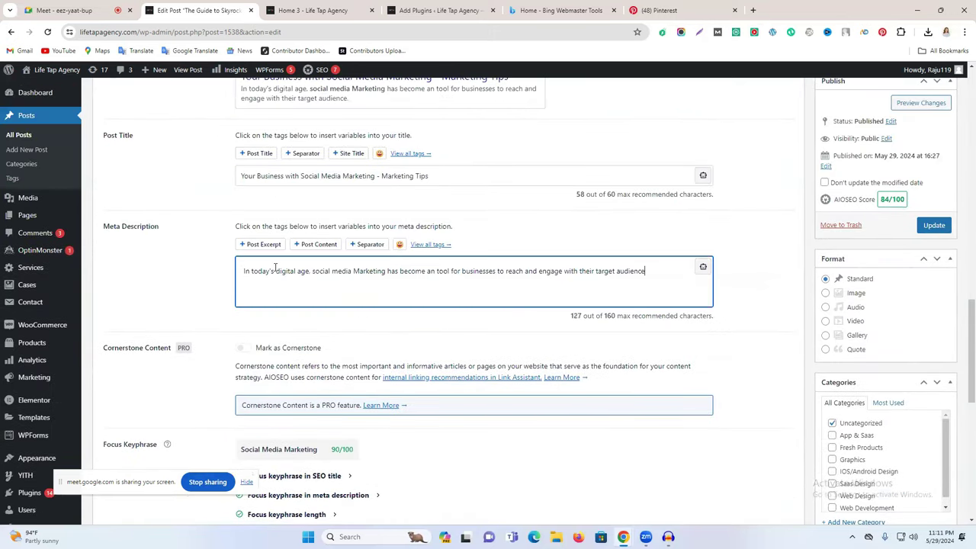
scroll(307, 335, "down", 6)
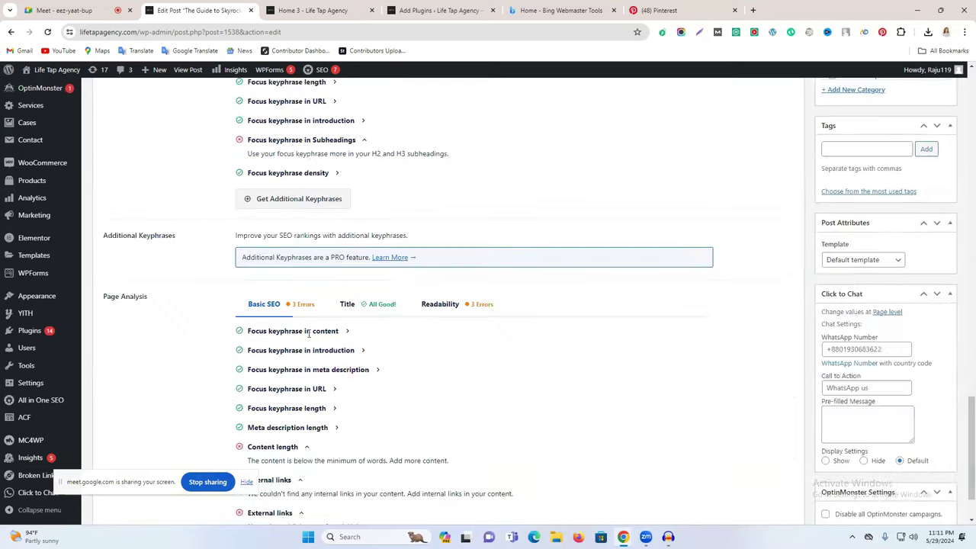
scroll(309, 333, "down", 1)
left_click_drag(253, 357, 338, 359)
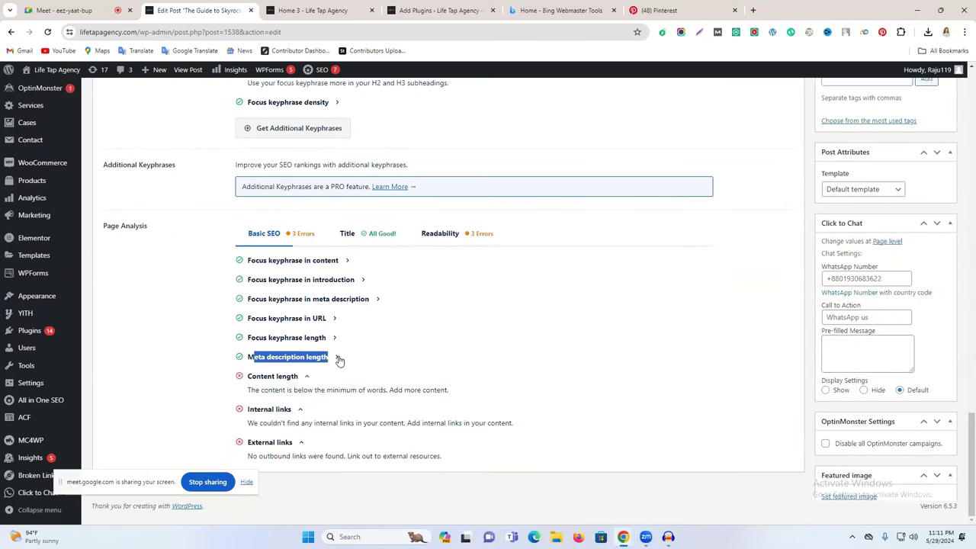
scroll(414, 374, "up", 6)
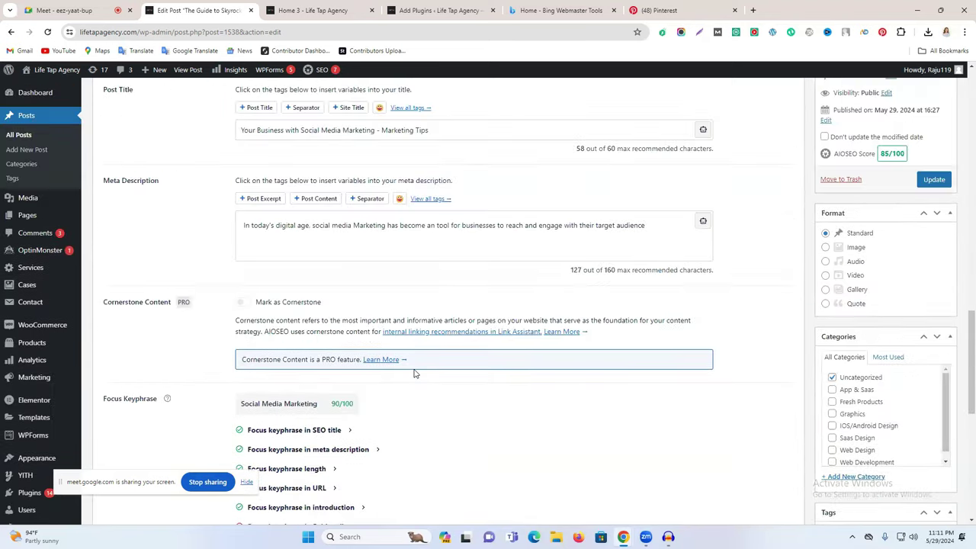
scroll(348, 359, "down", 3)
scroll(420, 399, "up", 5)
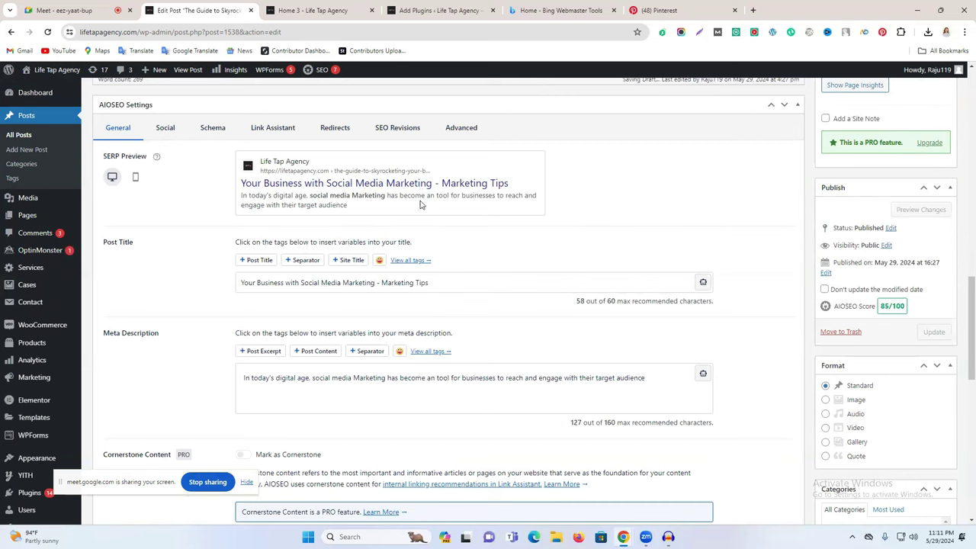
Step: Link 'social media marketing' in the intro paragraph to the lifetapagency.com homepage
scroll(404, 299, "up", 2)
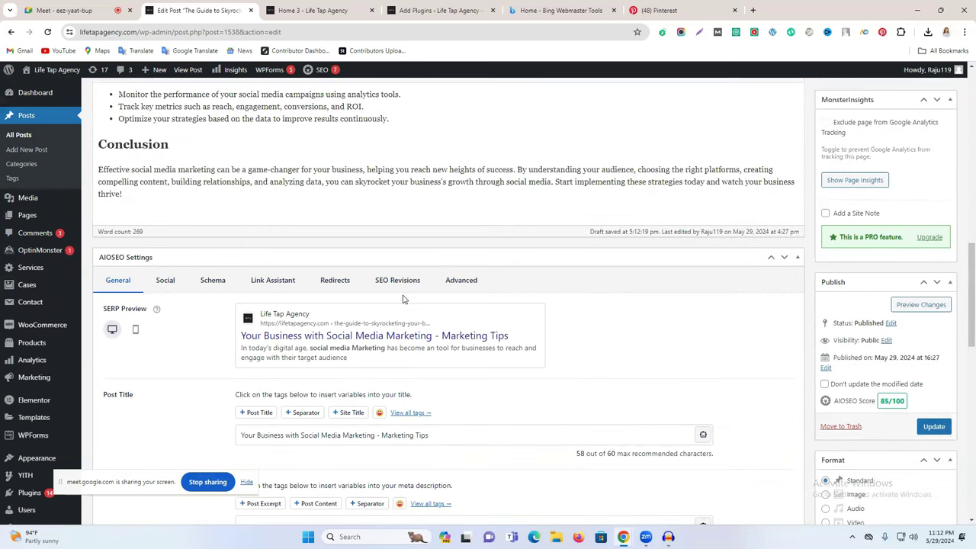
scroll(404, 299, "up", 6)
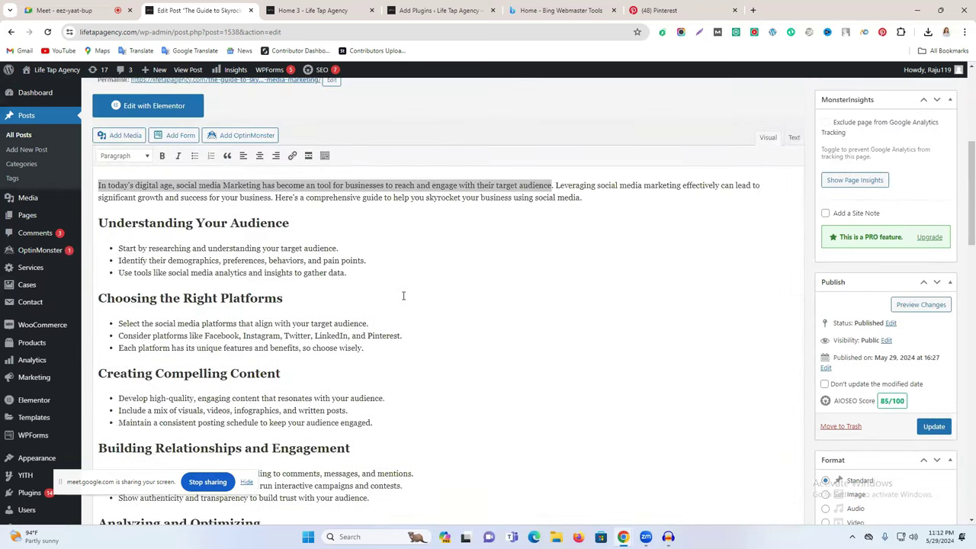
scroll(401, 279, "up", 2)
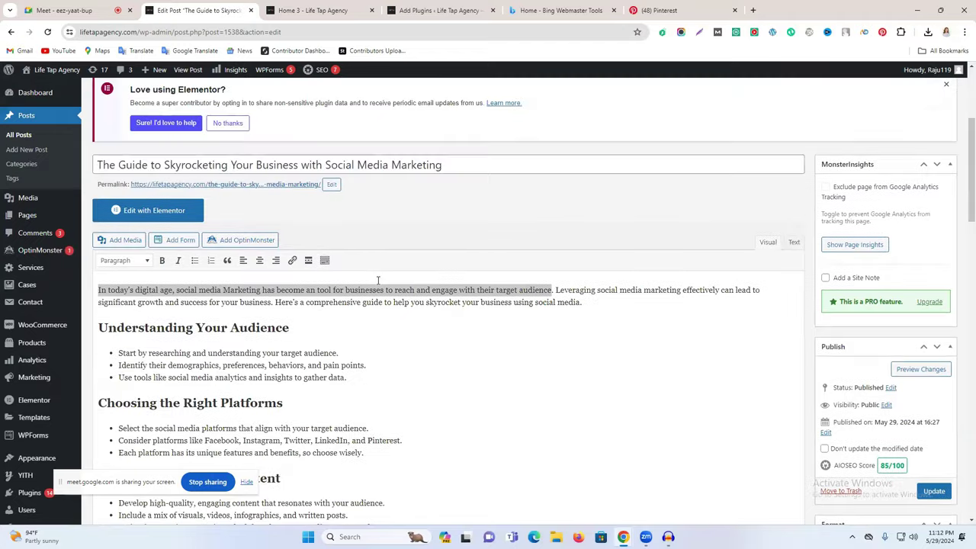
left_click(431, 320)
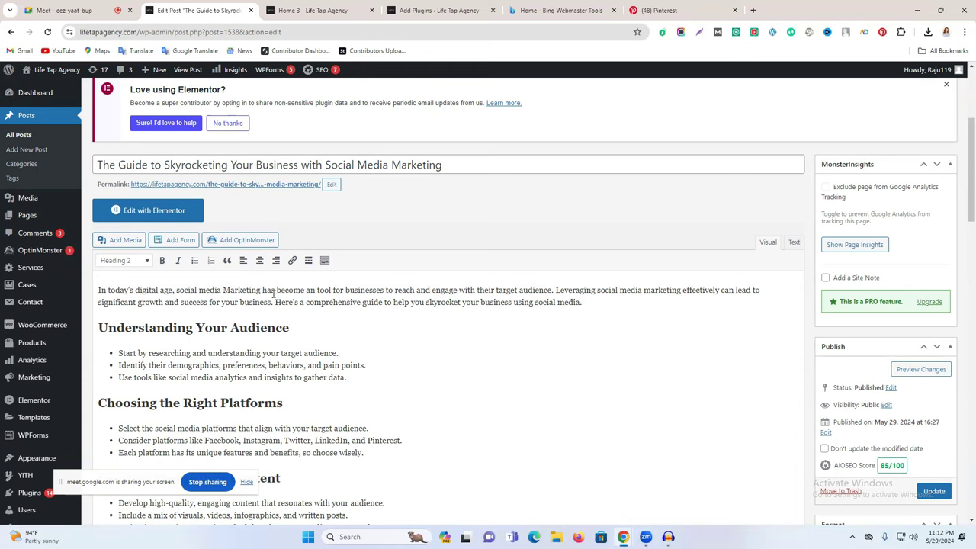
left_click(176, 293)
left_click_drag(597, 290, 682, 289)
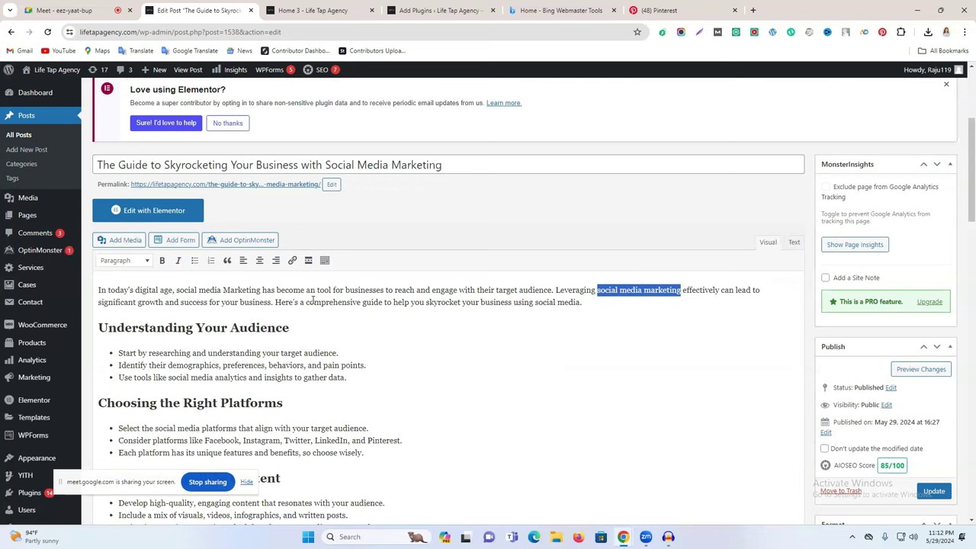
left_click(291, 261)
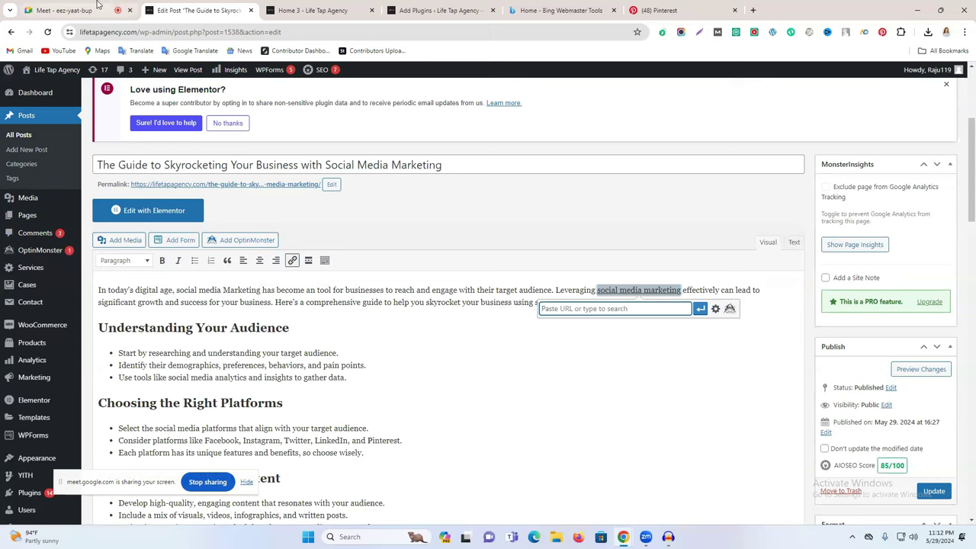
left_click(301, 9)
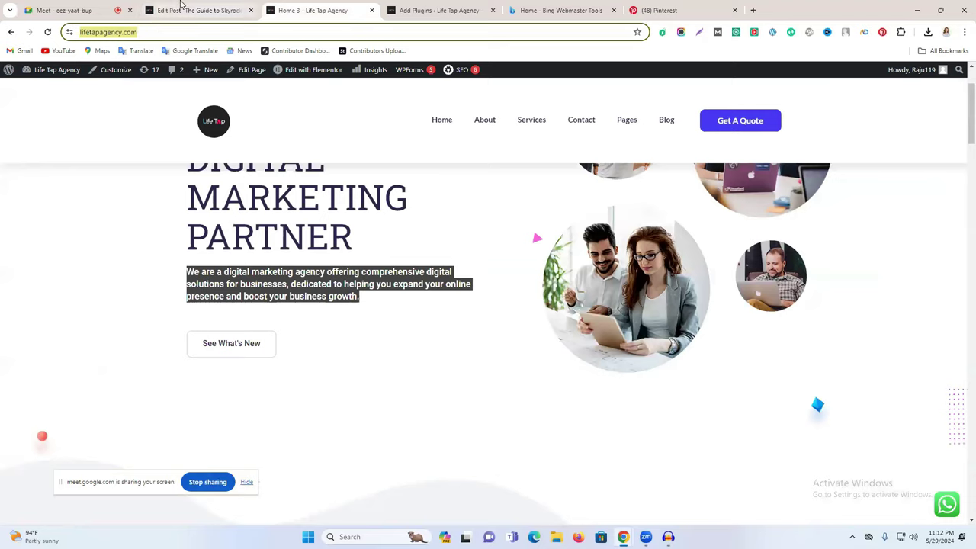
left_click(180, 9)
type("https://lifetapagency.com/")
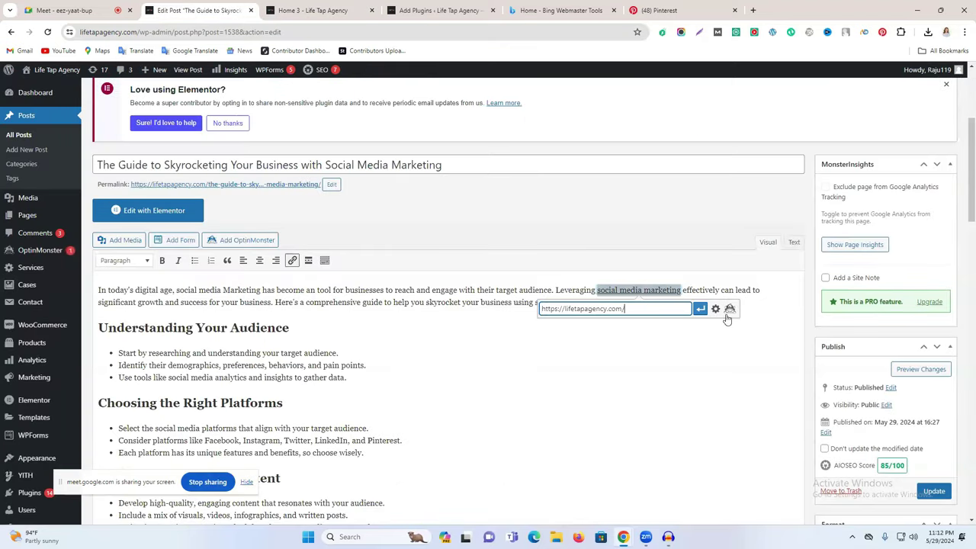
left_click(699, 308)
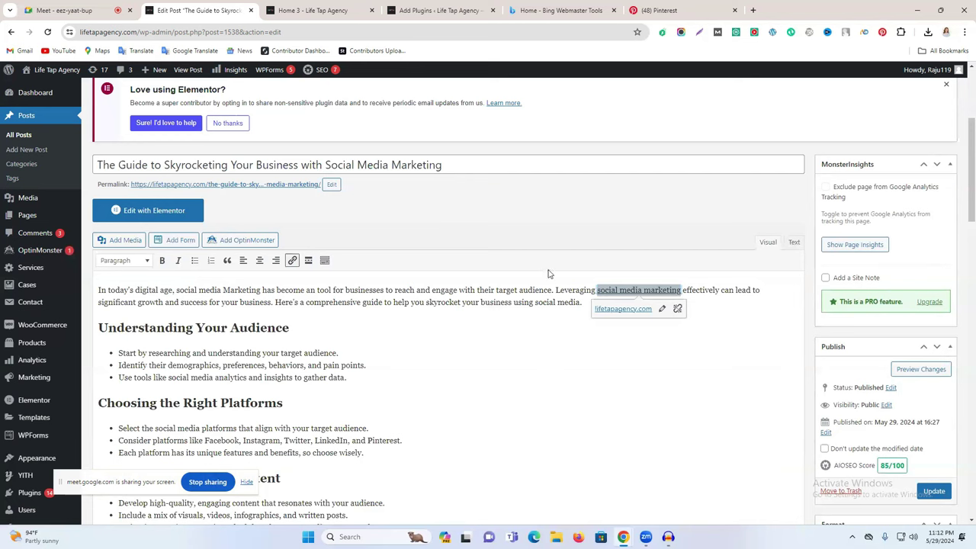
Step: Select 'social media marketing' in the Conclusion and start a link, opening a new tab
scroll(518, 354, "down", 4)
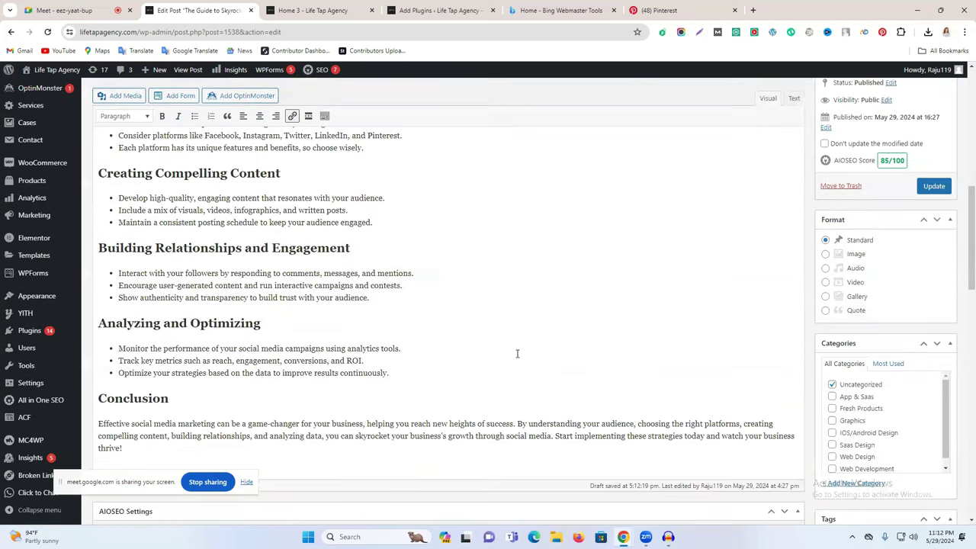
scroll(517, 354, "down", 1)
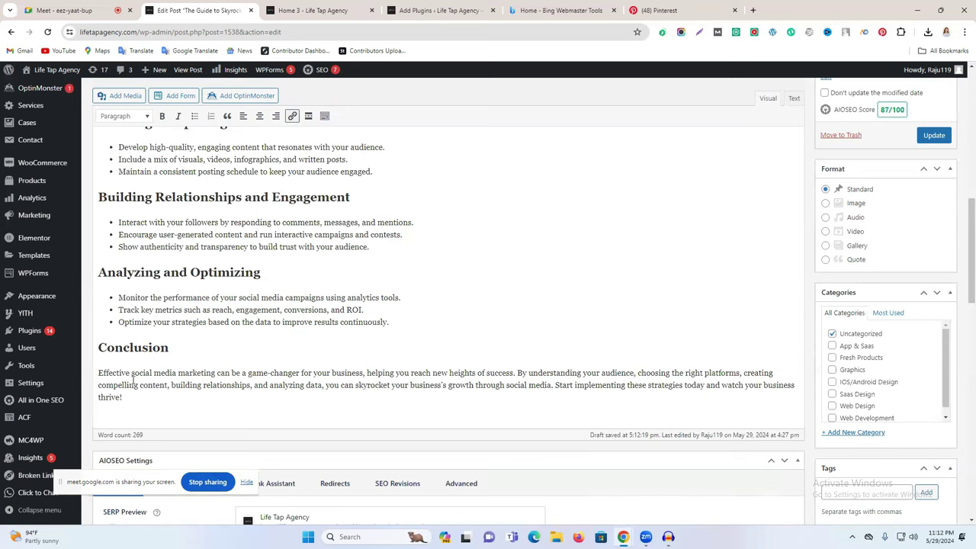
left_click_drag(132, 373, 219, 371)
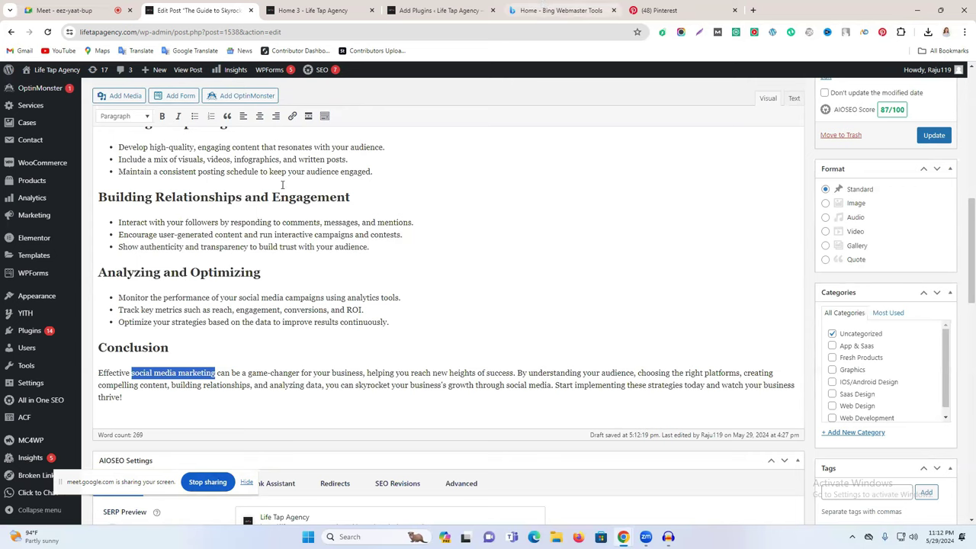
left_click(292, 116)
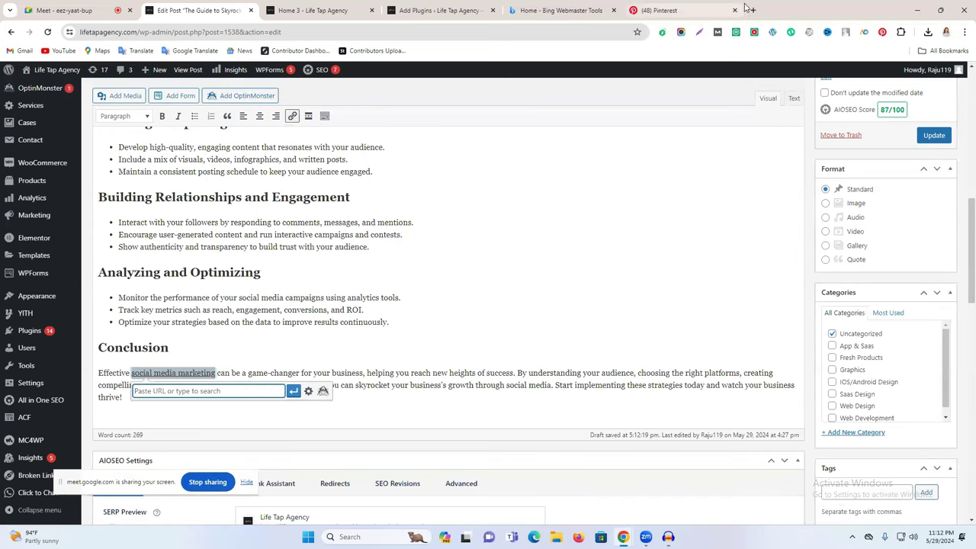
left_click(753, 10)
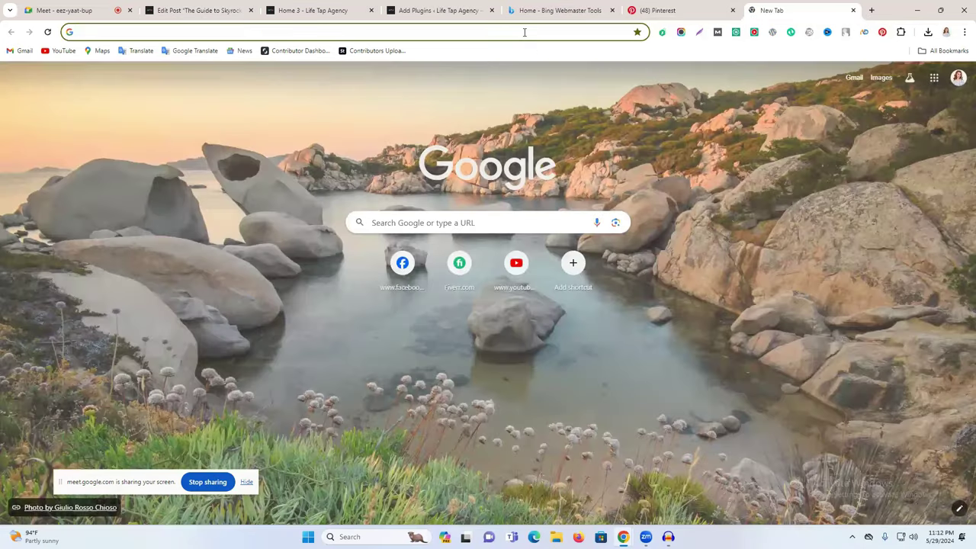
Step: Link the Conclusion's 'social media marketing' to newlifelearninginstitute.com
left_click(525, 32)
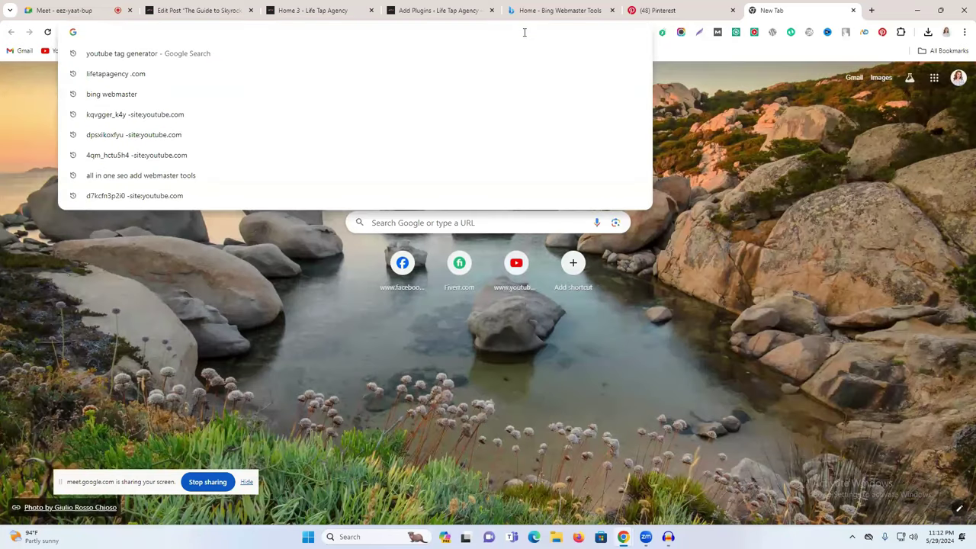
type("newlifelearninginstitute.com")
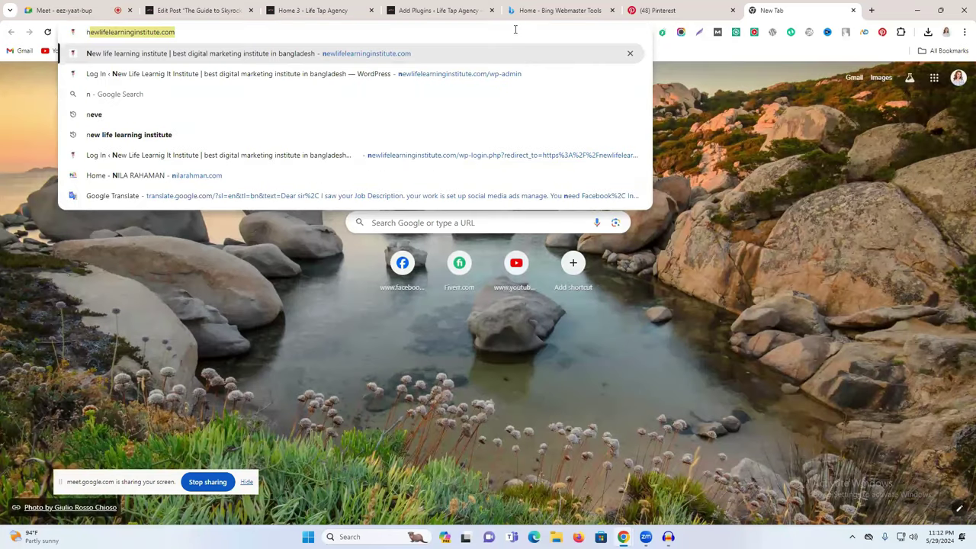
left_click(339, 35)
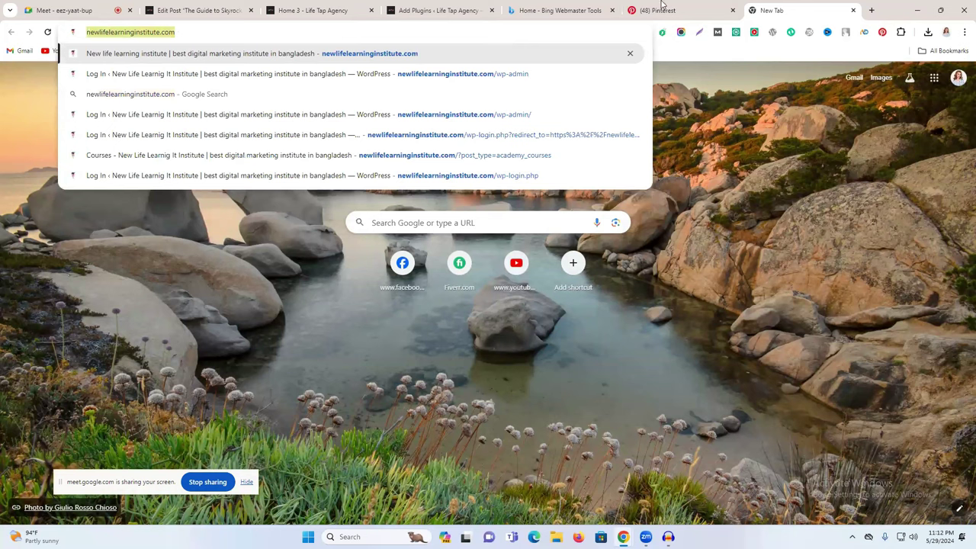
left_click(194, 9)
type("newlifelearninginstitute.com")
left_click(293, 391)
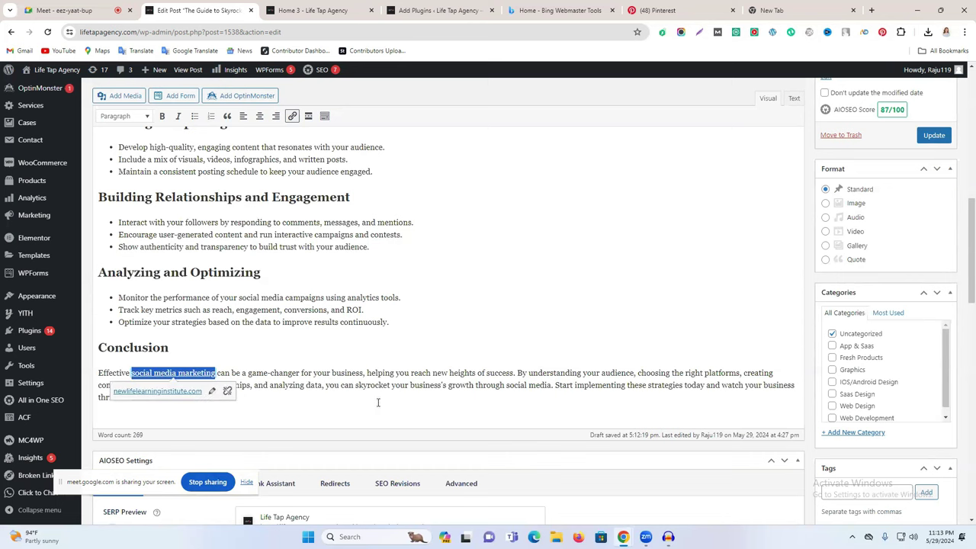
Step: Review the Basic SEO results, where only the Content length check still fails
left_click(348, 413)
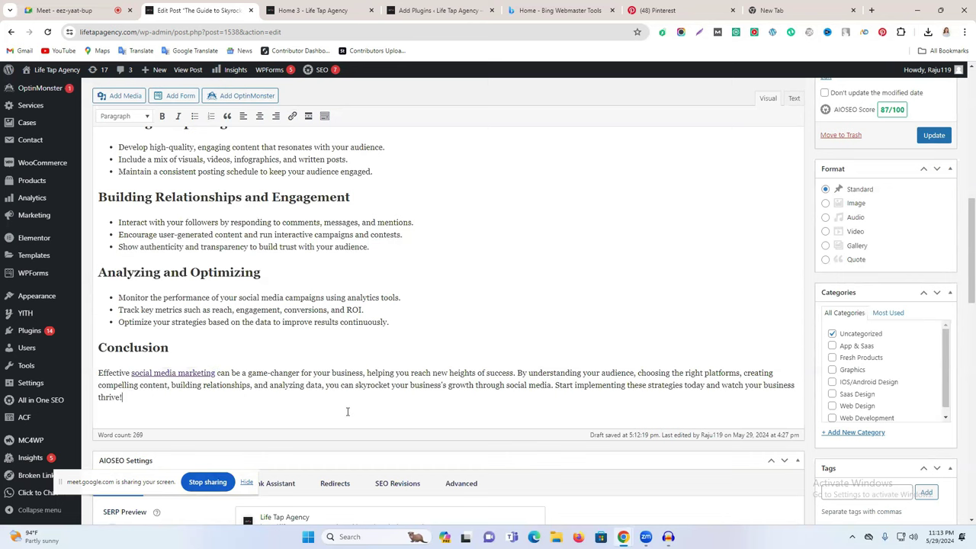
scroll(348, 411, "up", 3)
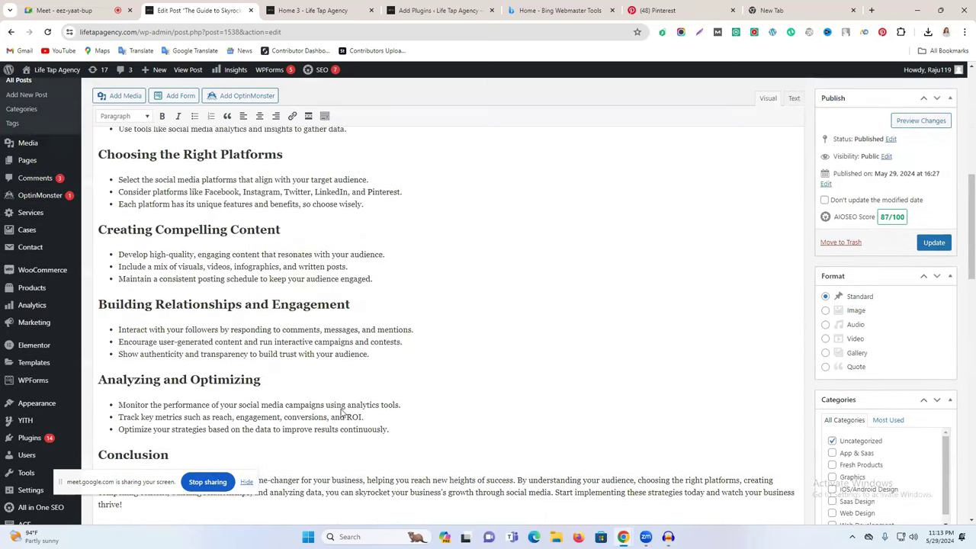
scroll(341, 412, "down", 15)
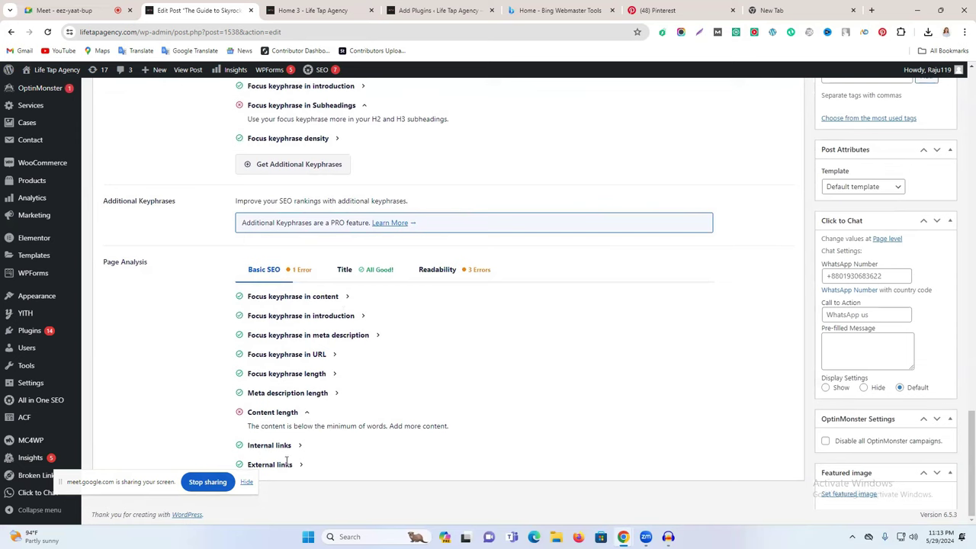
left_click_drag(268, 413, 320, 414)
scroll(381, 412, "up", 8)
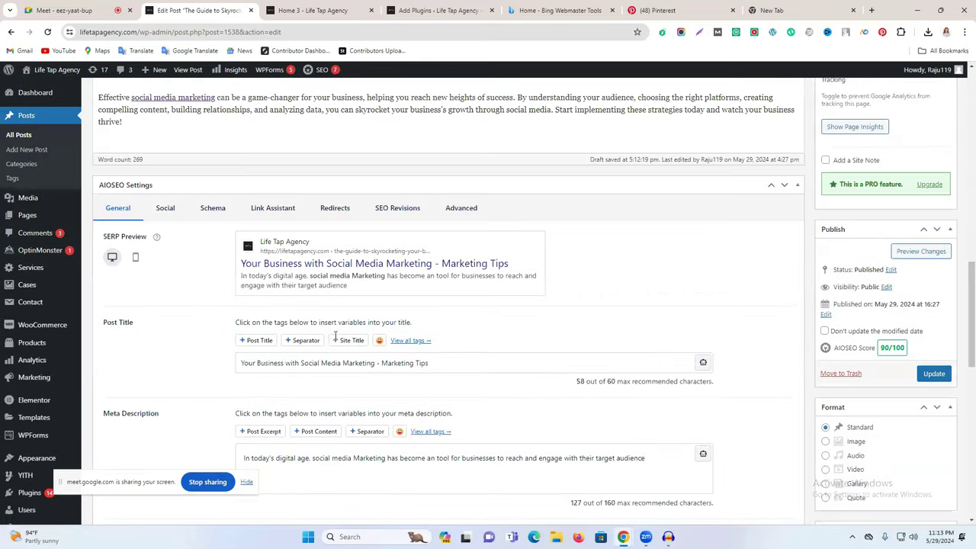
scroll(376, 286, "up", 5)
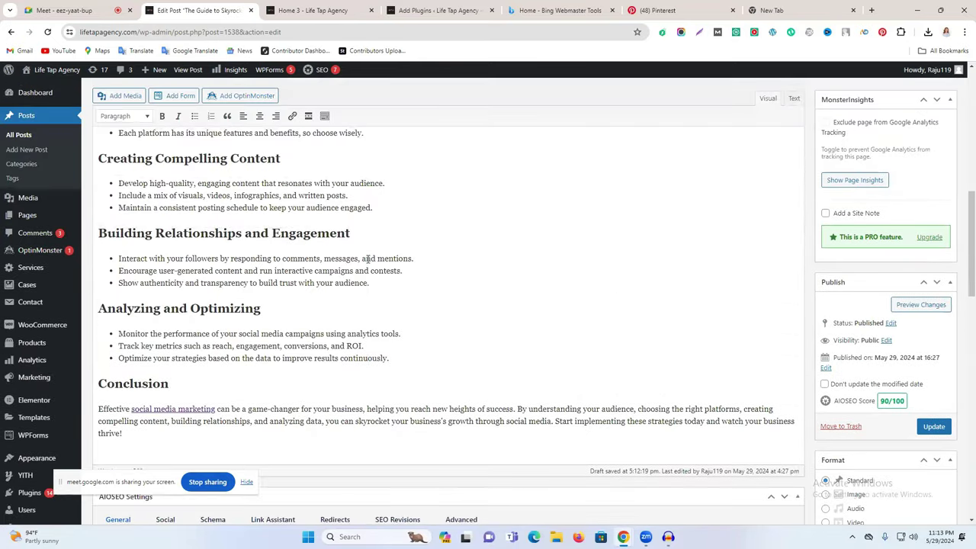
scroll(369, 261, "up", 5)
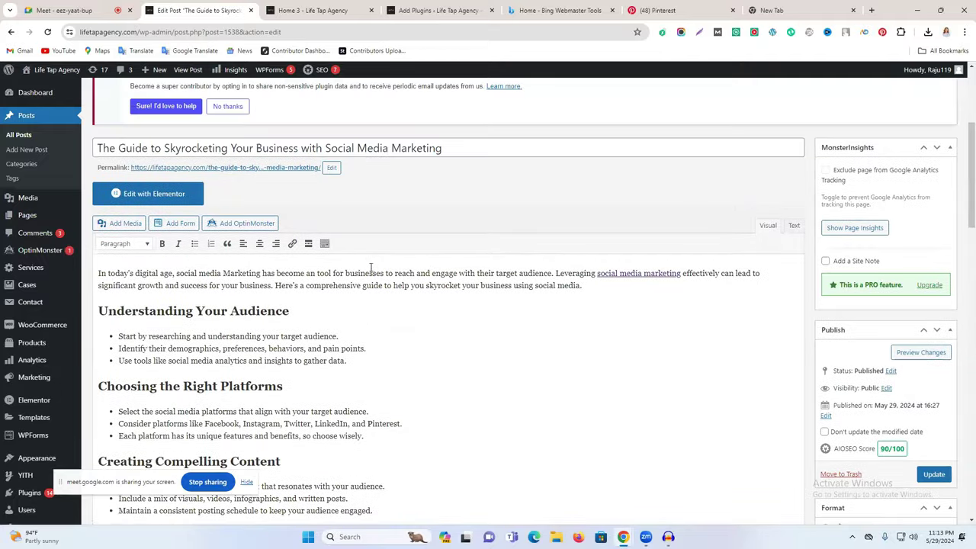
scroll(459, 340, "down", 12)
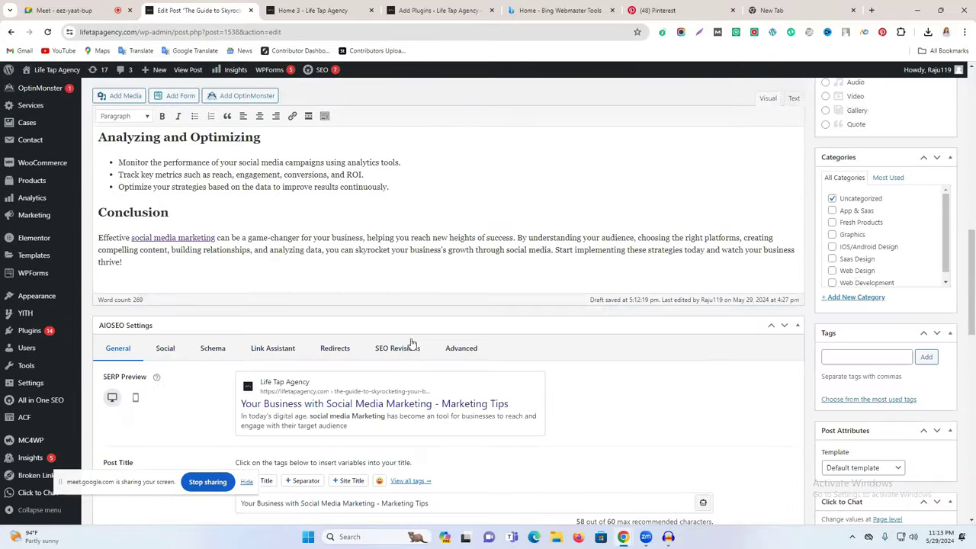
scroll(412, 348, "down", 10)
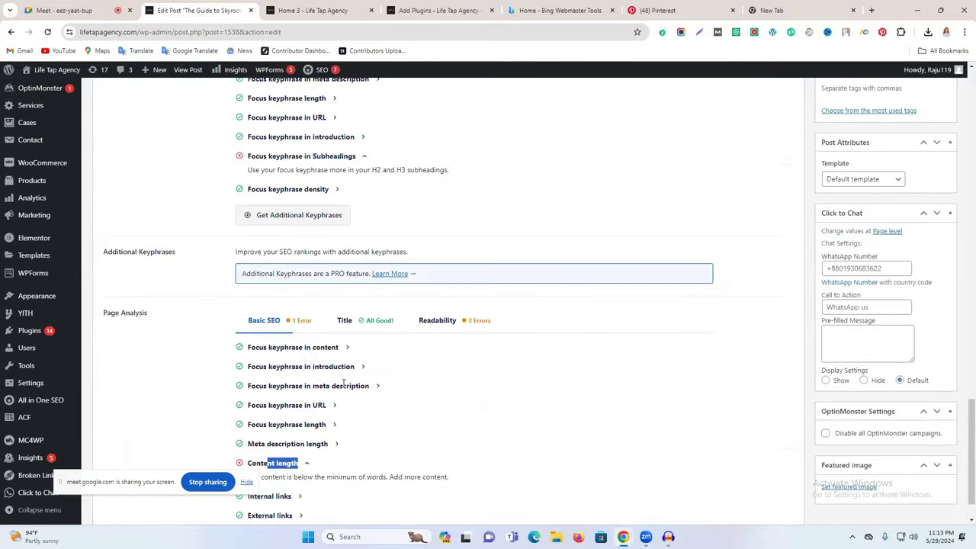
triple_click(276, 413)
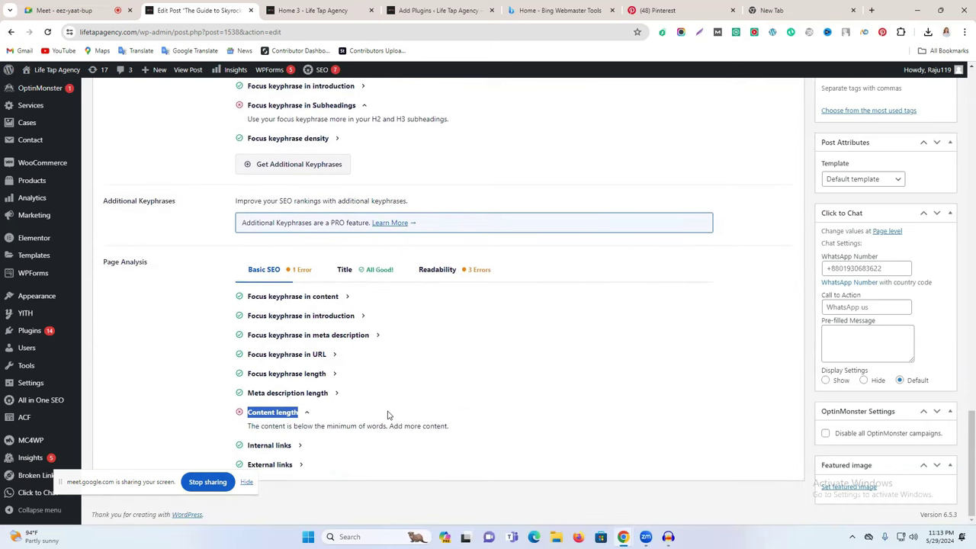
scroll(387, 415, "up", 1)
scroll(390, 408, "up", 6)
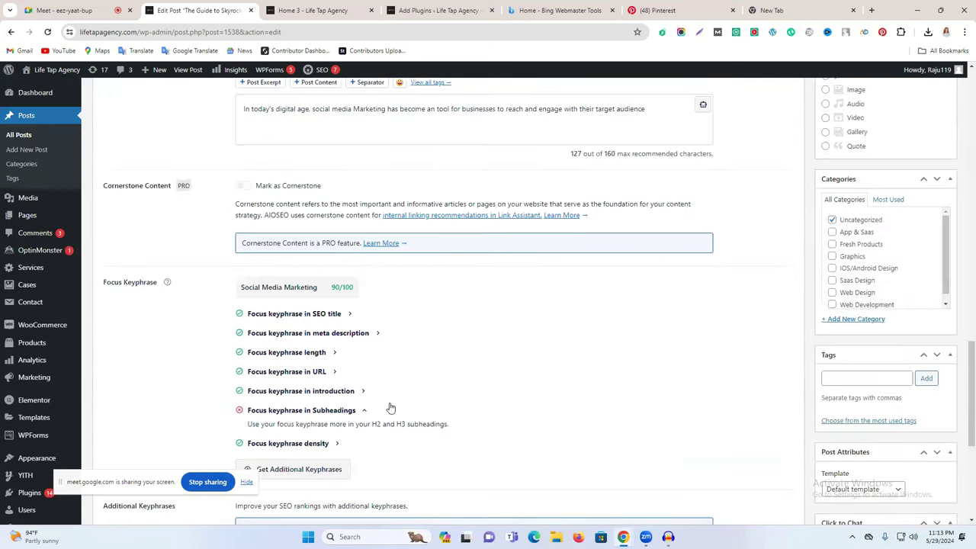
scroll(635, 360, "down", 12)
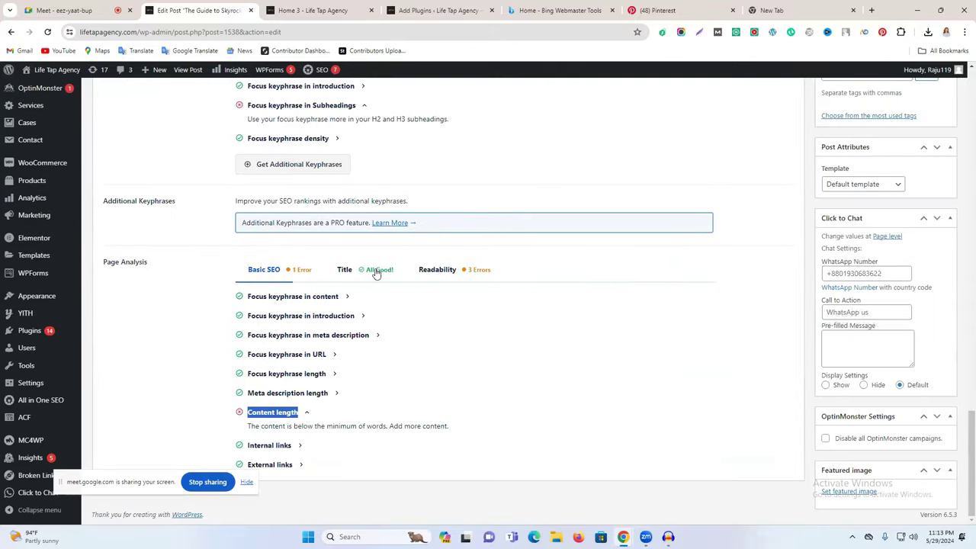
Step: Check the Title and Readability results, then add an empty paragraph after 'thrive!'
left_click(372, 271)
left_click(446, 271)
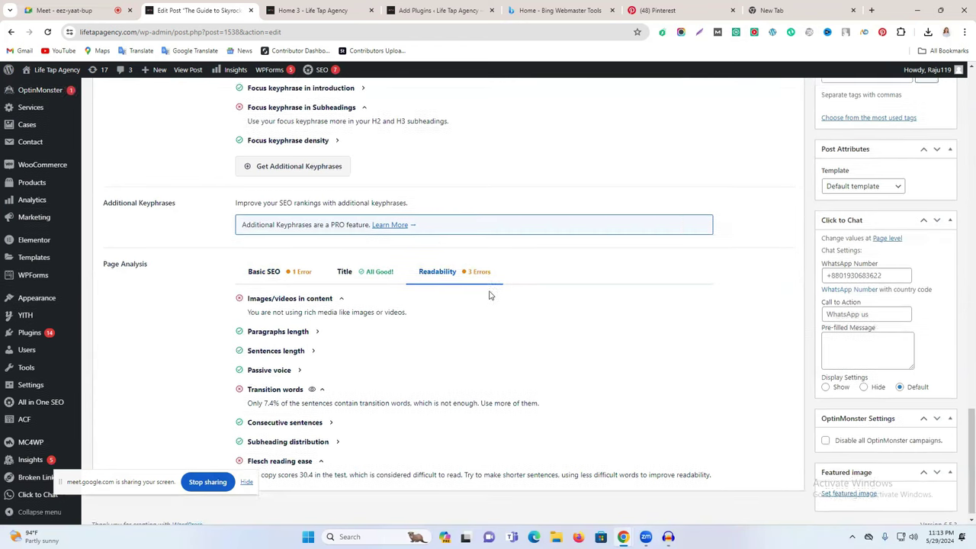
scroll(490, 292, "up", 10)
scroll(377, 305, "up", 5)
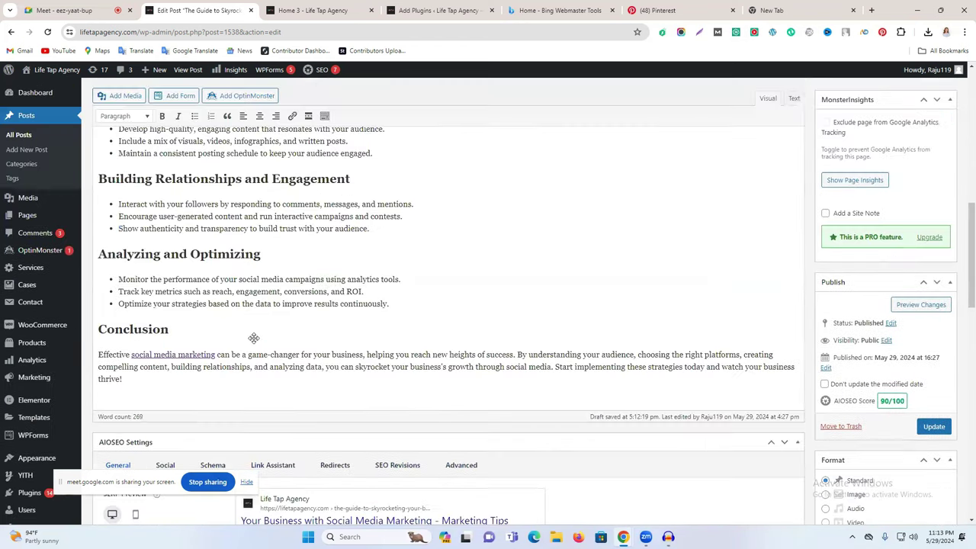
scroll(308, 295, "down", 2)
left_click(321, 293)
key("Return")
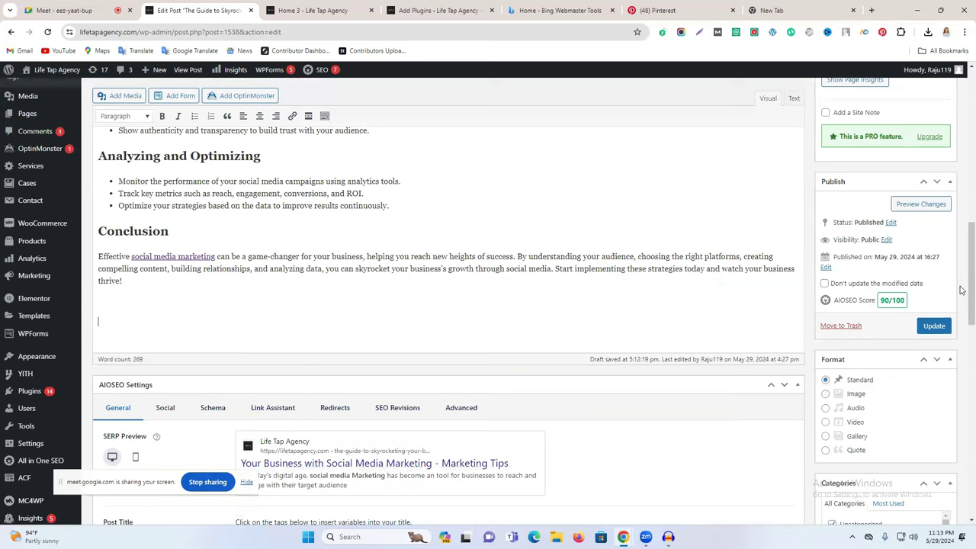
Step: Insert the Bengali banner image from the Media Library with alt text 'Social media marketing'
left_click(112, 96)
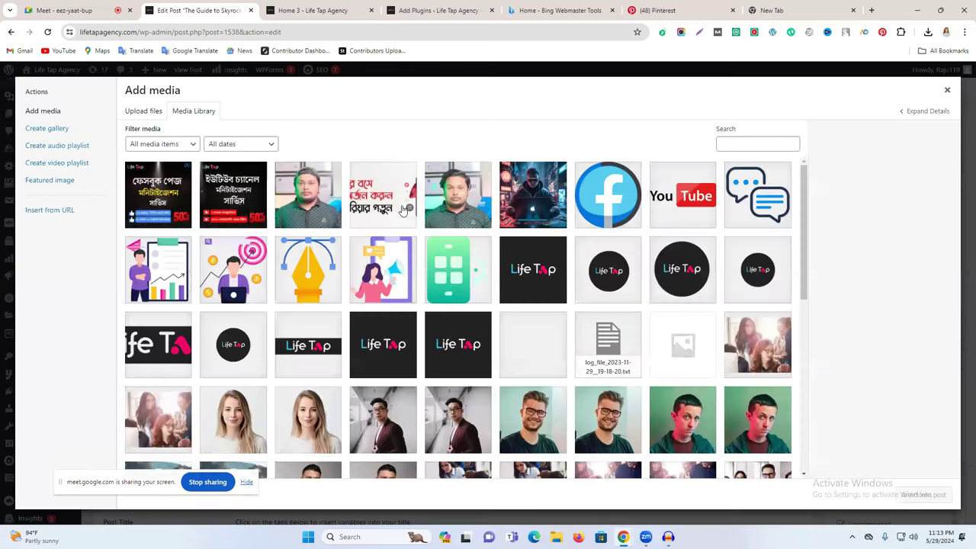
left_click(393, 206)
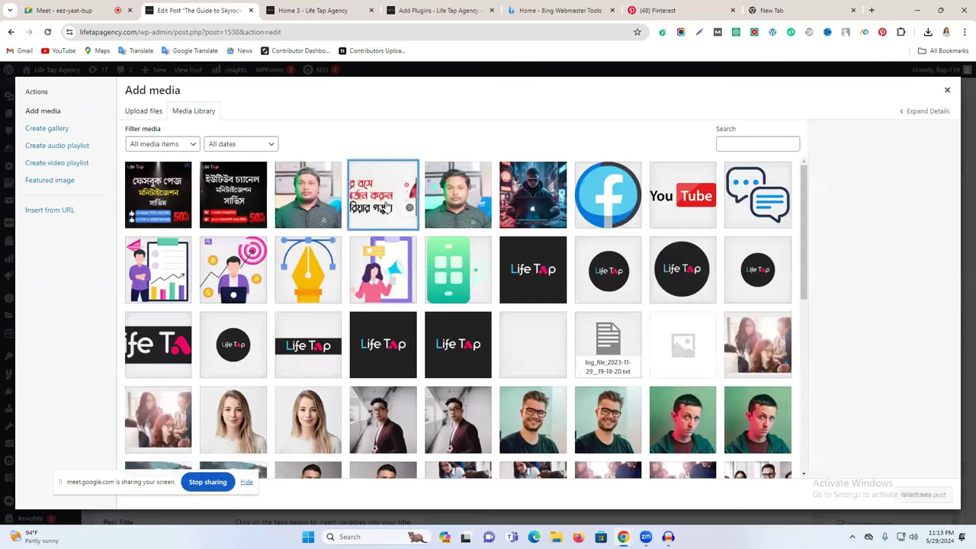
triple_click(889, 264)
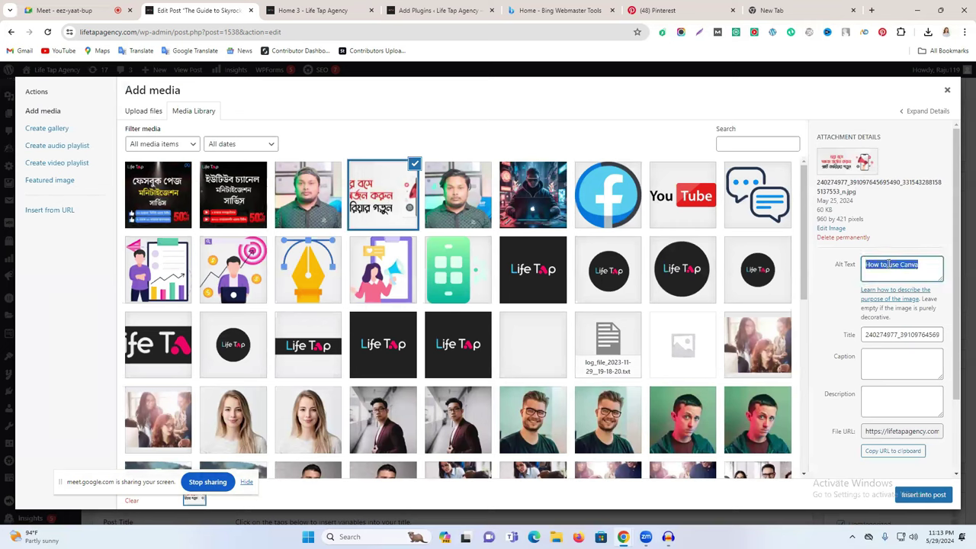
type("https://newlifelearninginstitute.com/")
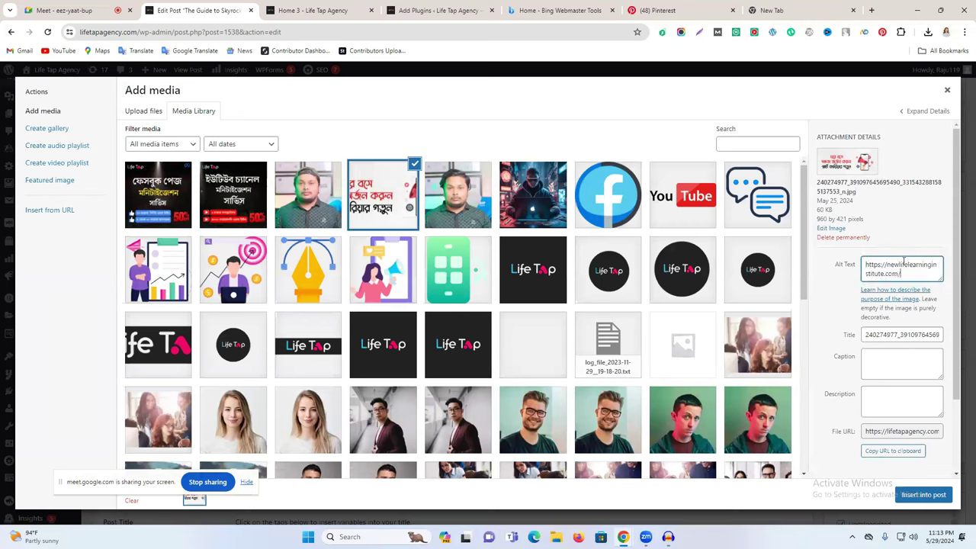
double_click(901, 264)
key("ctrl+a")
type("S")
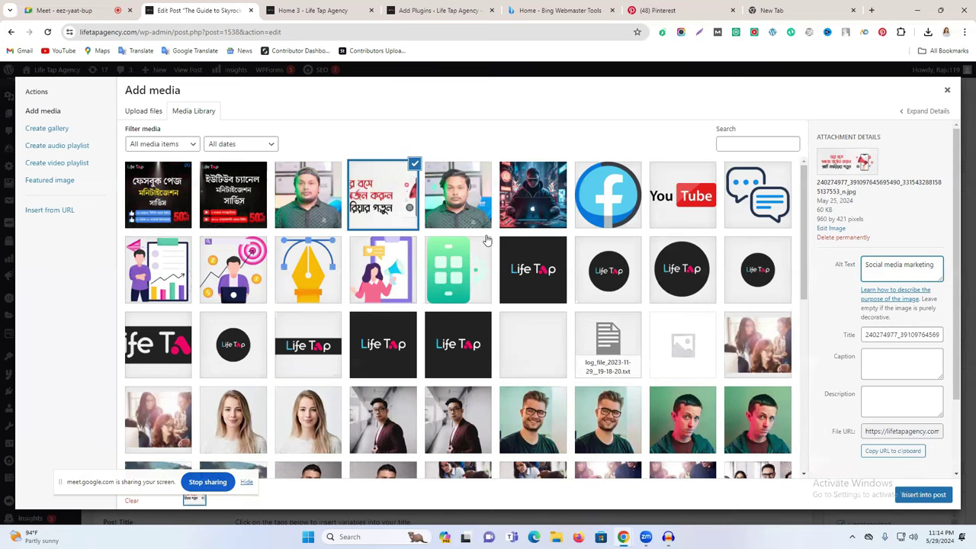
scroll(487, 241, "down", 3)
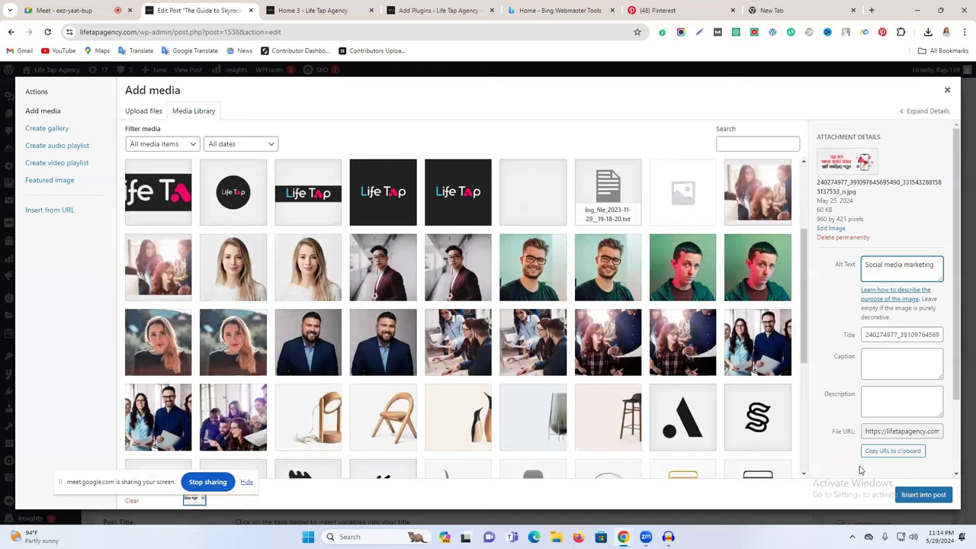
scroll(492, 251, "up", 3)
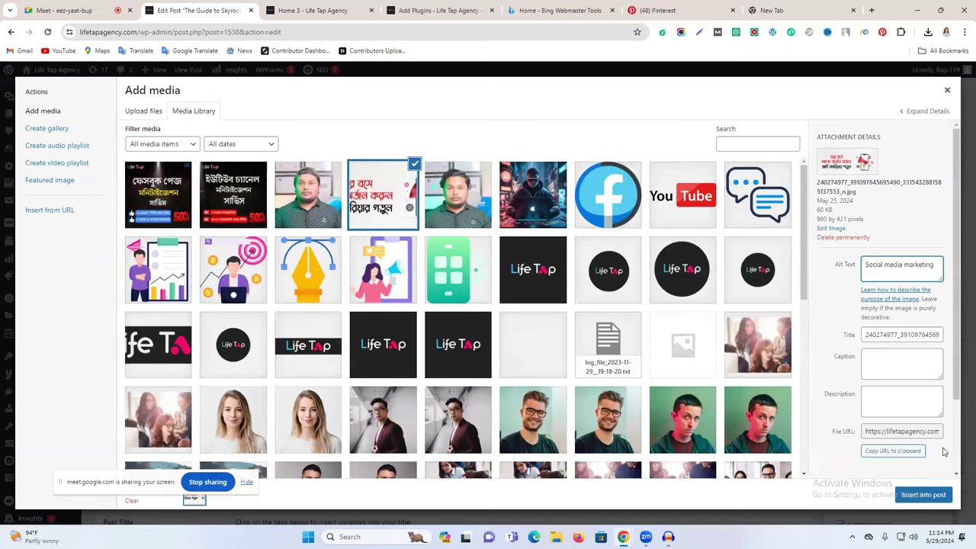
left_click(931, 492)
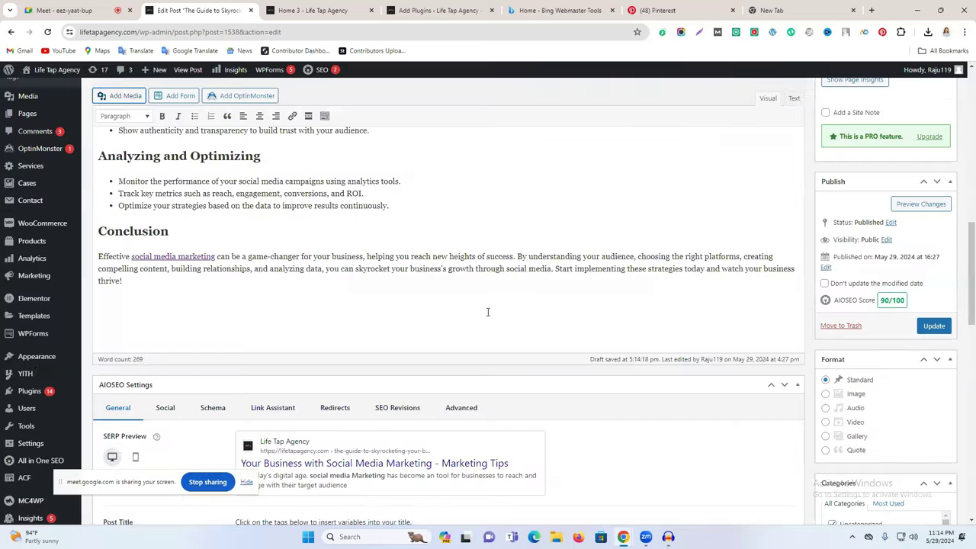
Step: Centre the inserted banner image and drag its corner handles to enlarge it
left_click(298, 256)
left_click(235, 326)
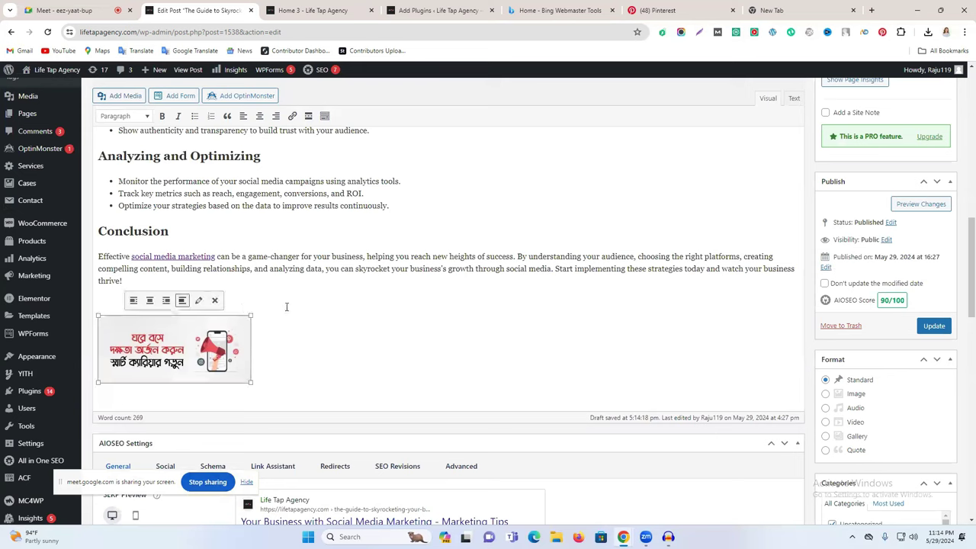
left_click(260, 116)
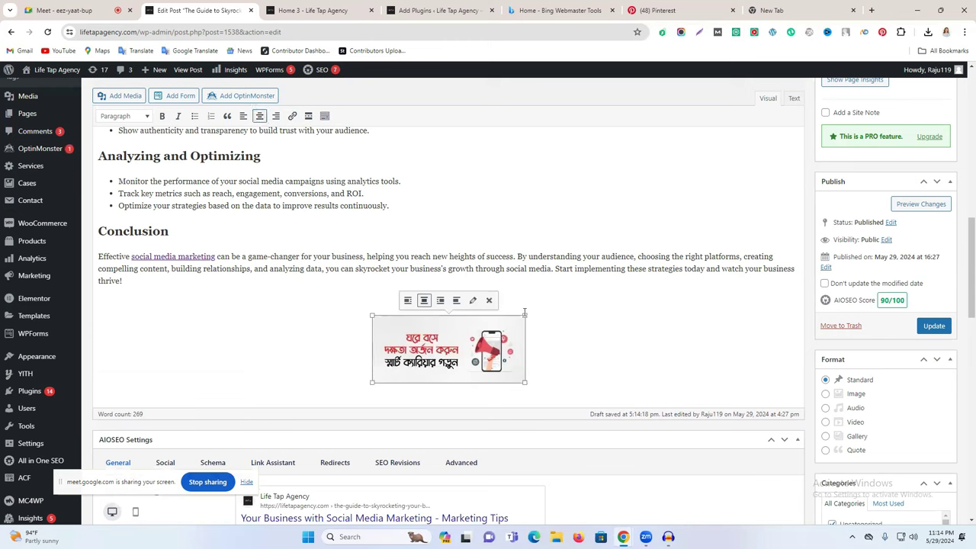
left_click_drag(525, 315, 601, 315)
left_click_drag(334, 416, 266, 440)
scroll(657, 382, "down", 2)
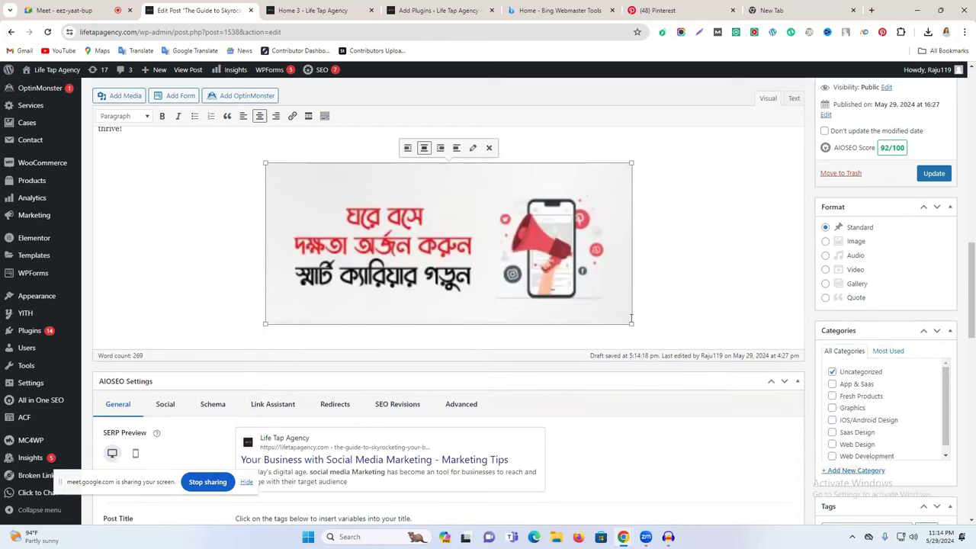
left_click_drag(636, 323, 774, 353)
scroll(429, 414, "down", 8)
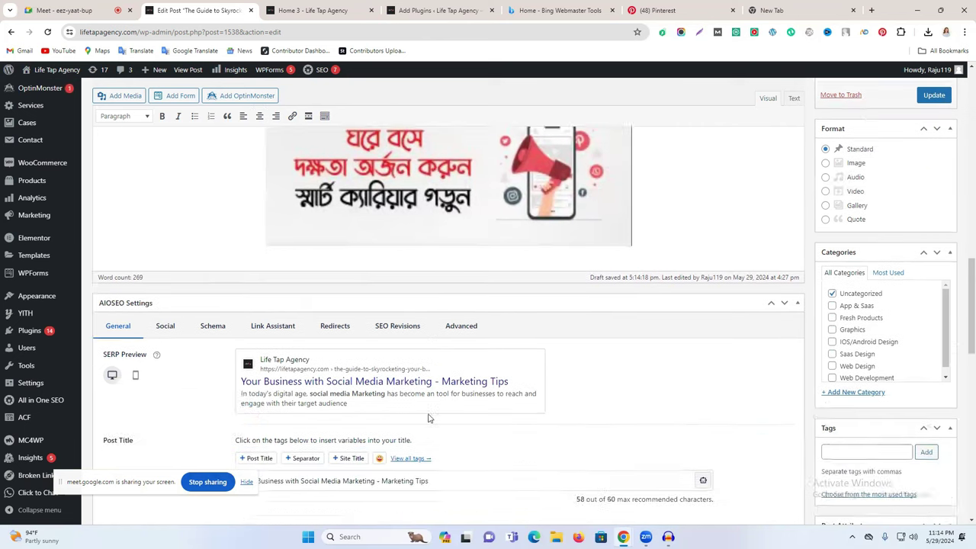
Step: Review the Readability checks (Flesch reading ease, transition words, consecutive sentences) and the 92/100 score
scroll(430, 415, "down", 3)
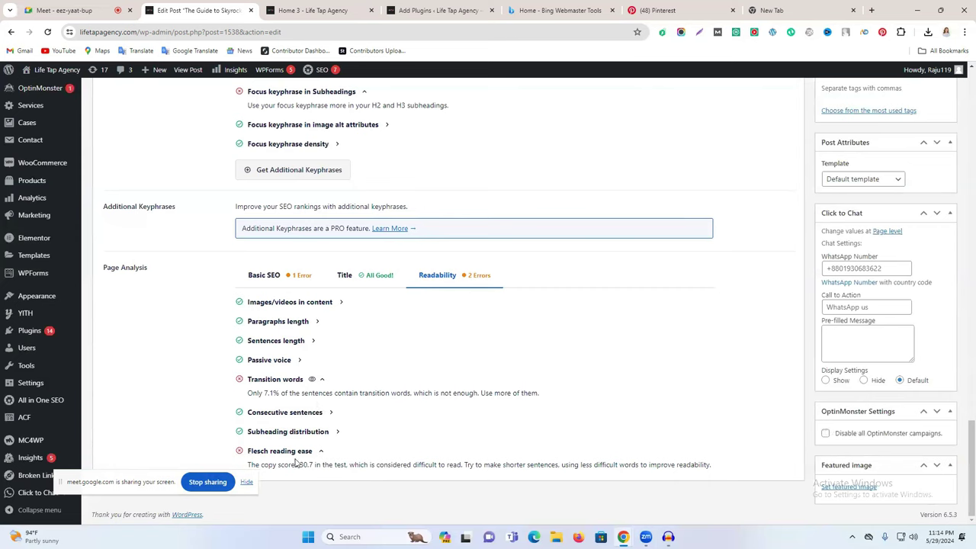
triple_click(288, 451)
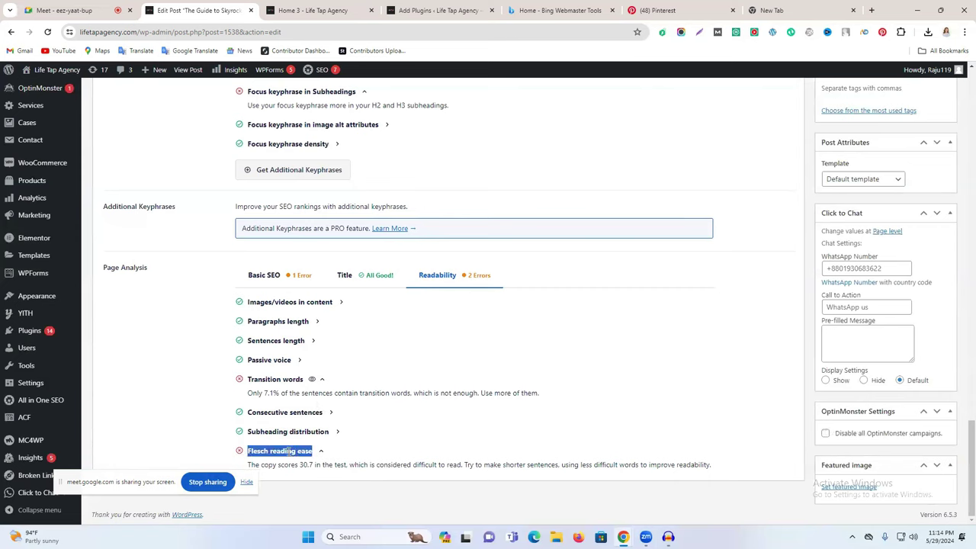
triple_click(284, 380)
triple_click(463, 393)
triple_click(516, 404)
double_click(326, 393)
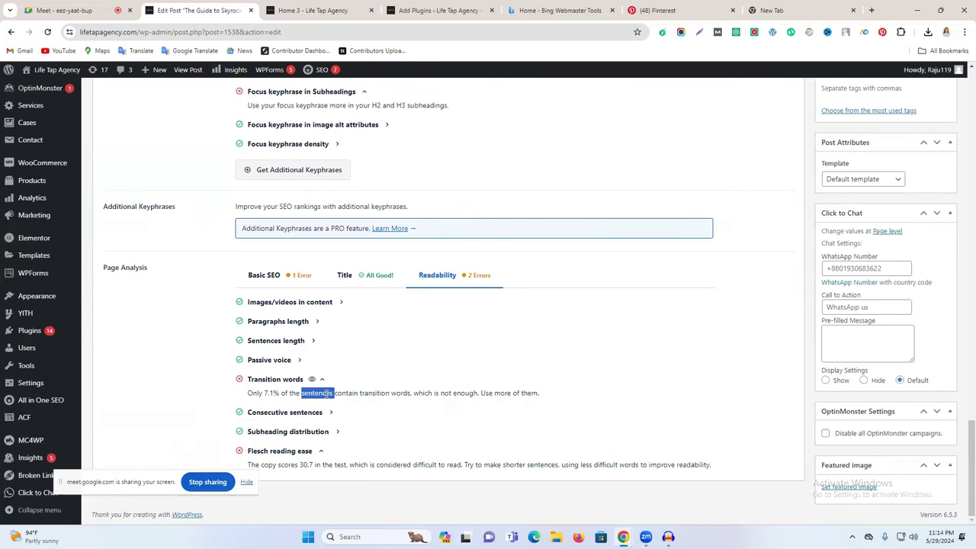
scroll(787, 324, "up", 7)
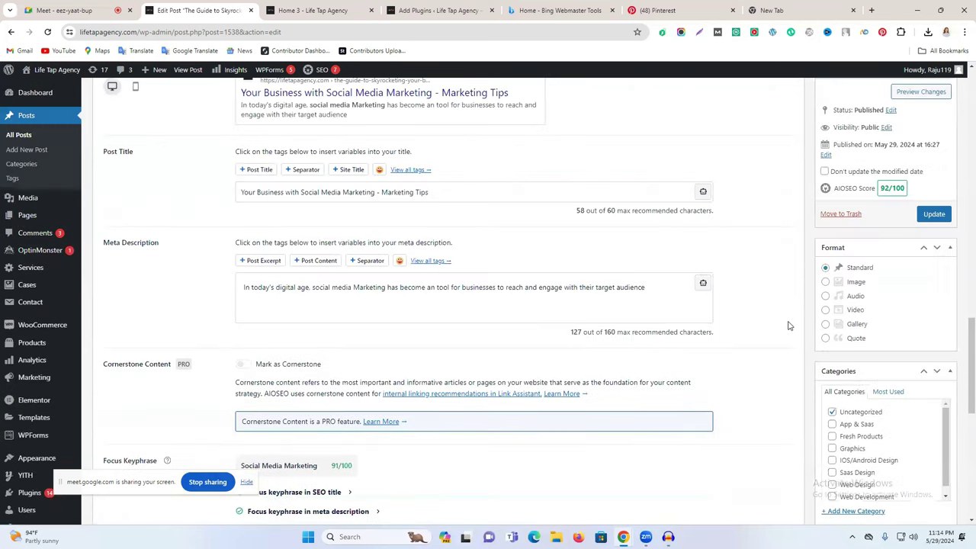
scroll(787, 326, "up", 1)
triple_click(890, 250)
scroll(888, 253, "up", 4)
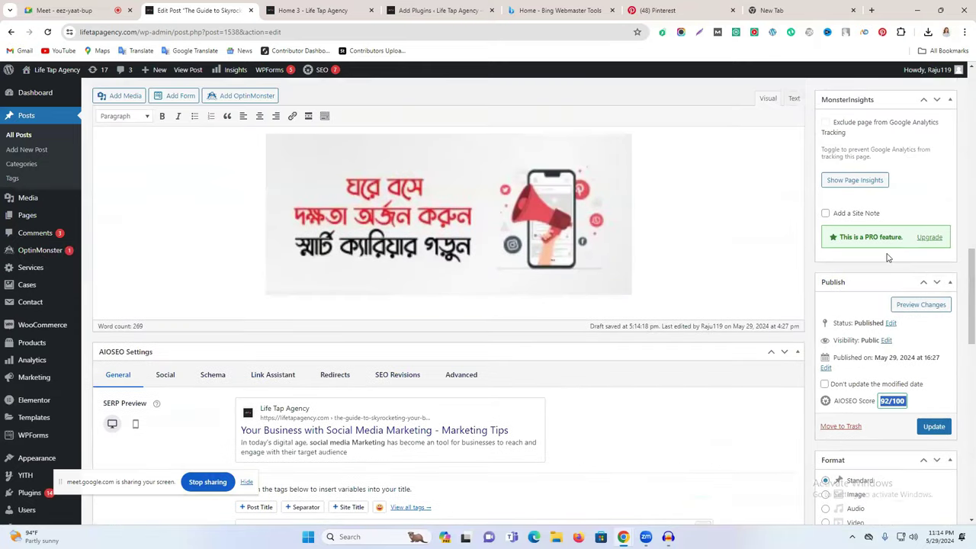
scroll(817, 352, "down", 3)
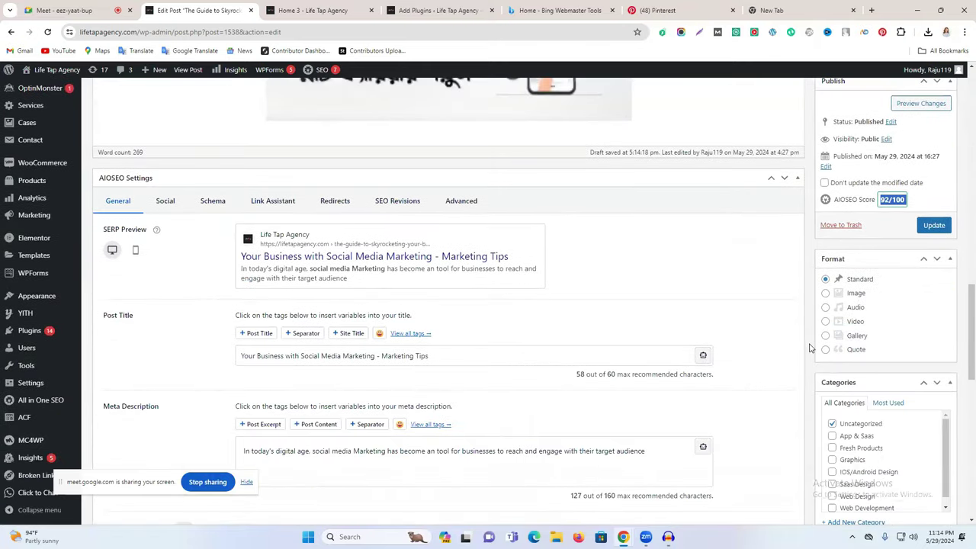
scroll(839, 349, "down", 2)
scroll(861, 364, "down", 2)
Step: Clear a mistakenly pasted URL from the Tags box so it is empty
left_click(845, 328)
type("wlifelearninginstitute.com")
double_click(867, 329)
key("ctrl+a")
key("BackSpace")
Step: Add the post tags 'social media marketing' and 'marketing tips'
type("social")
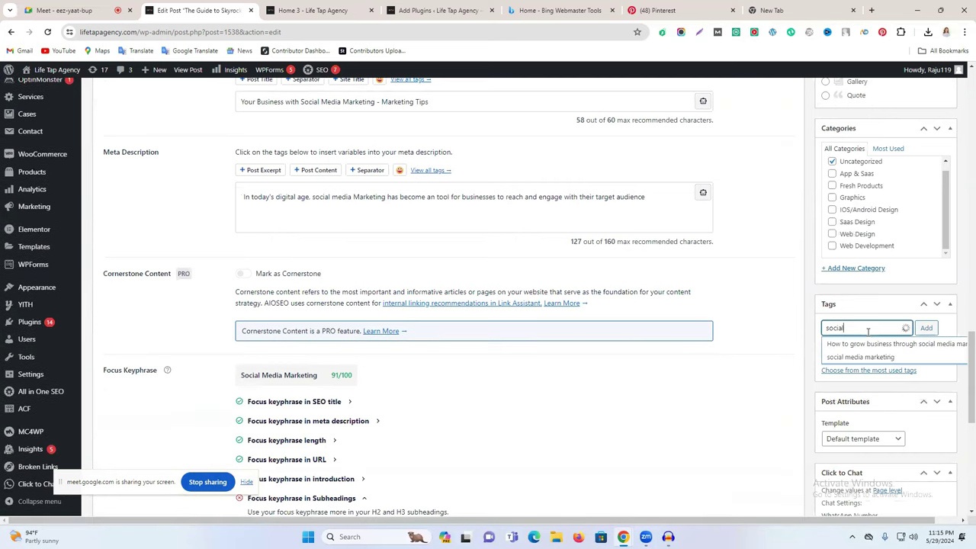
type(" media")
key("BackSpace")
type("a marketing")
key("Return")
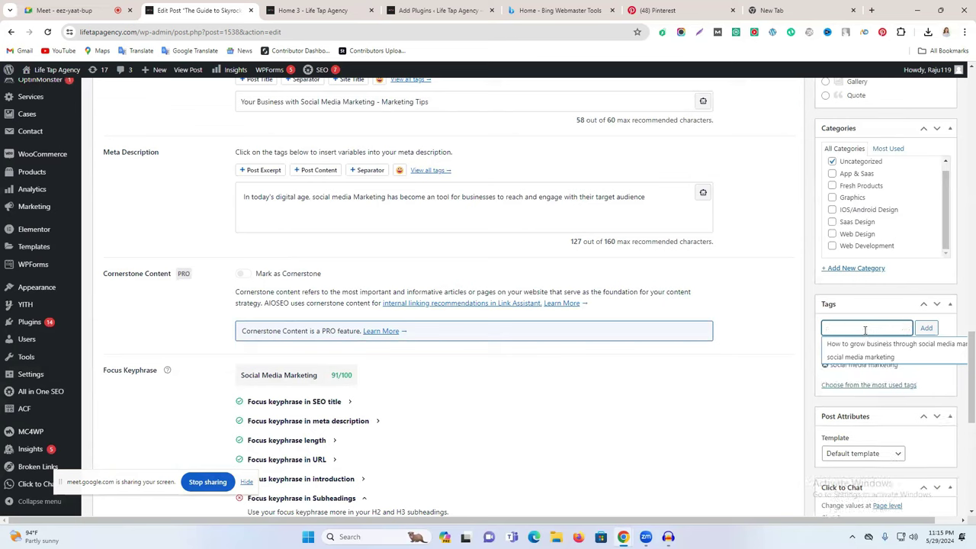
type("marketing t")
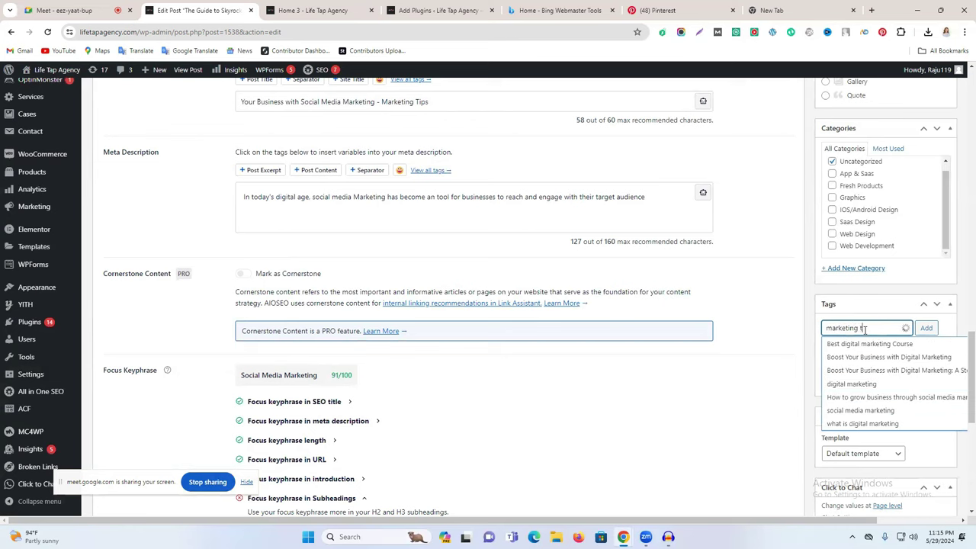
type("ip")
key("Return")
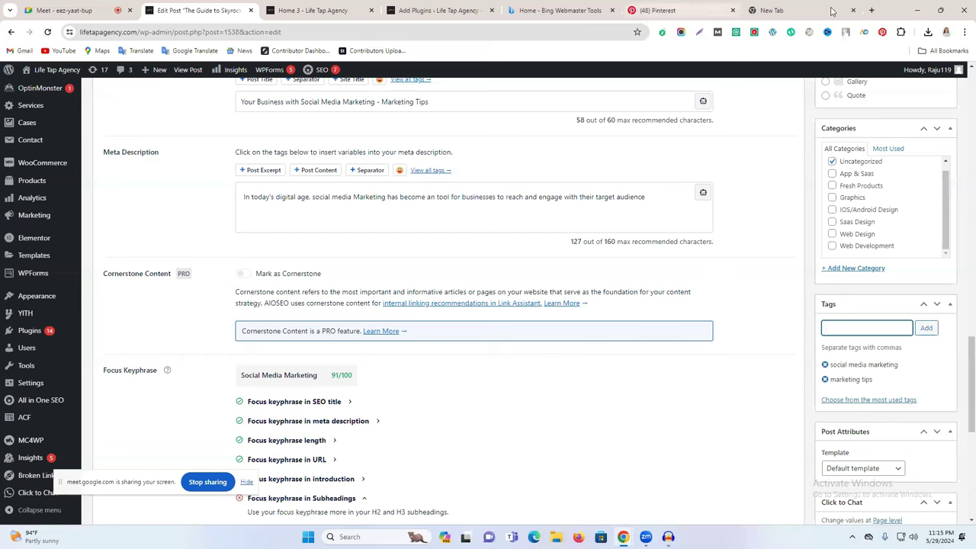
left_click(778, 10)
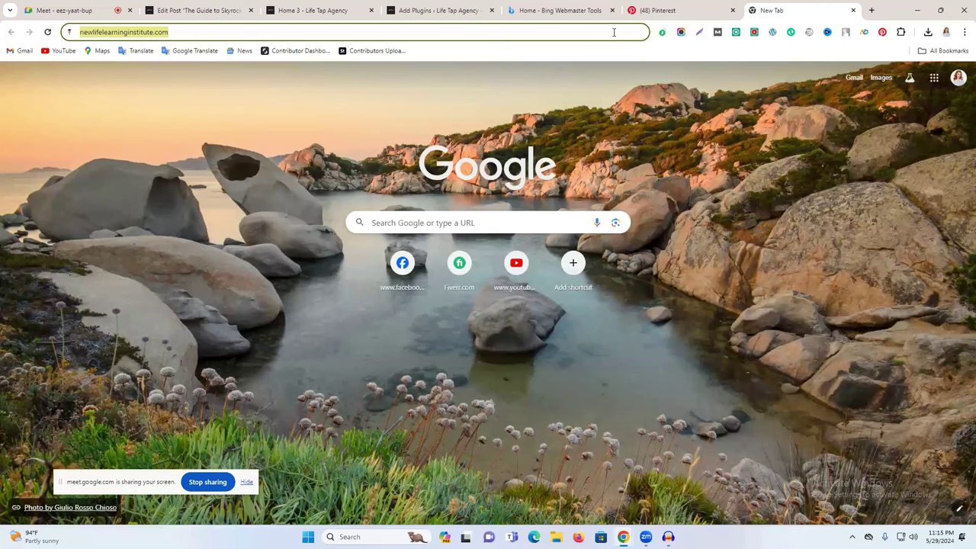
Step: Search 'website tag generator', open SEOptimer's Free Meta Tag Generator, and close the Pinterest tab
type("w")
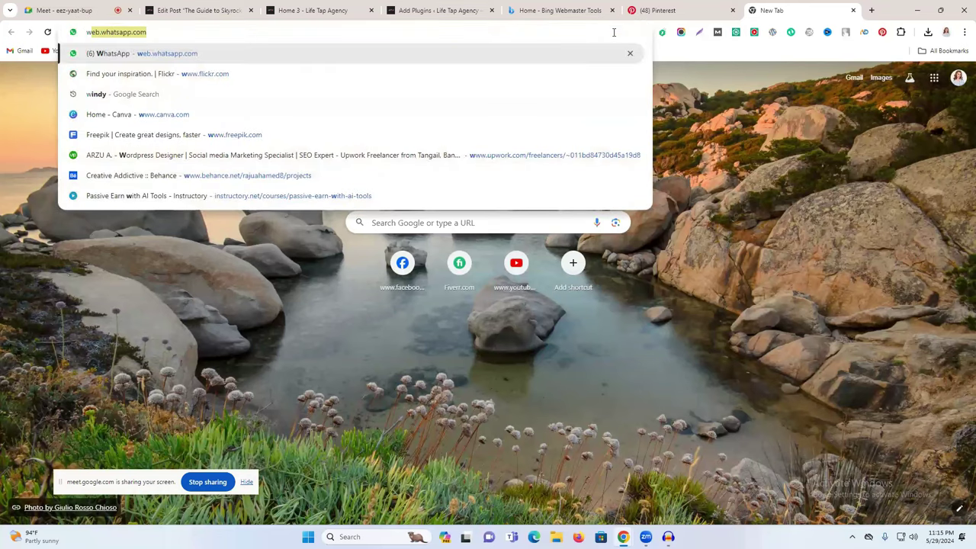
type("ebsite")
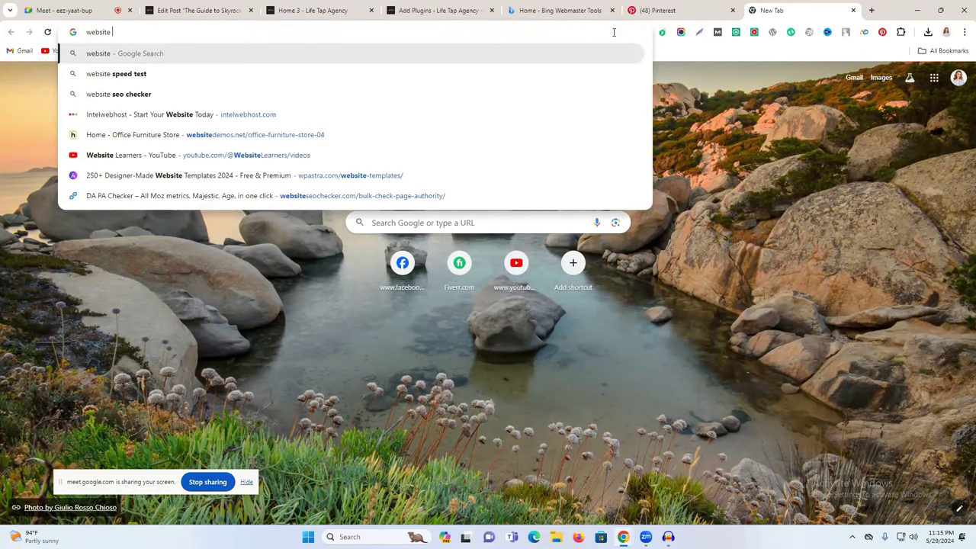
type(" tag")
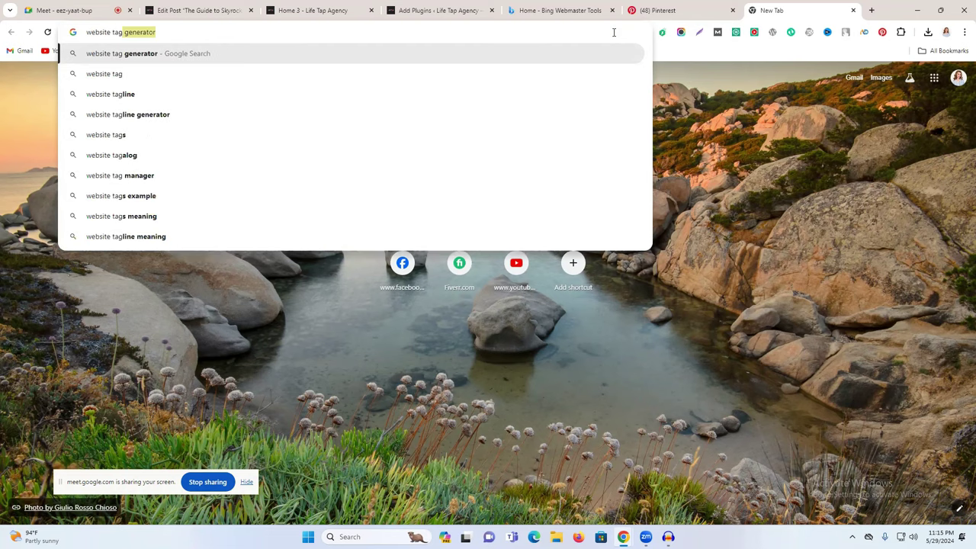
key("Return")
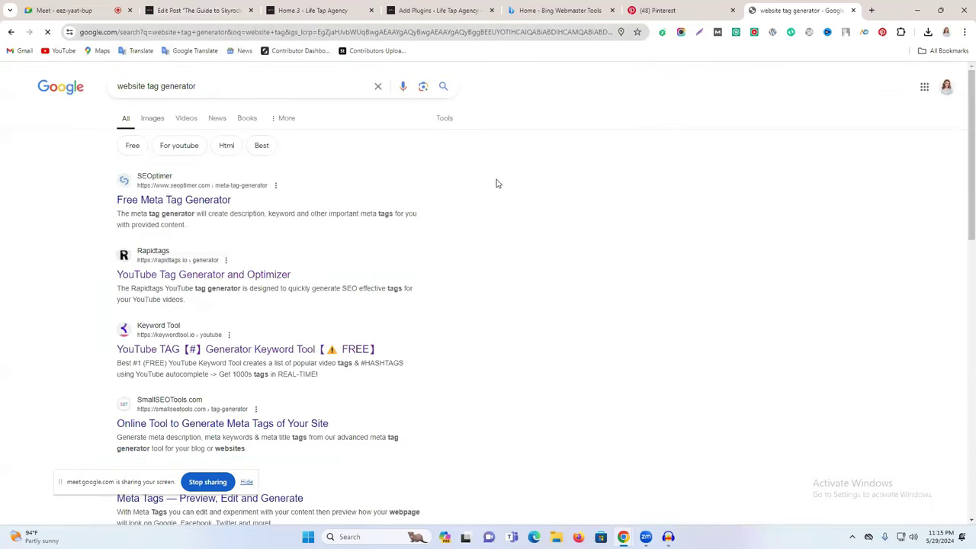
left_click(172, 200)
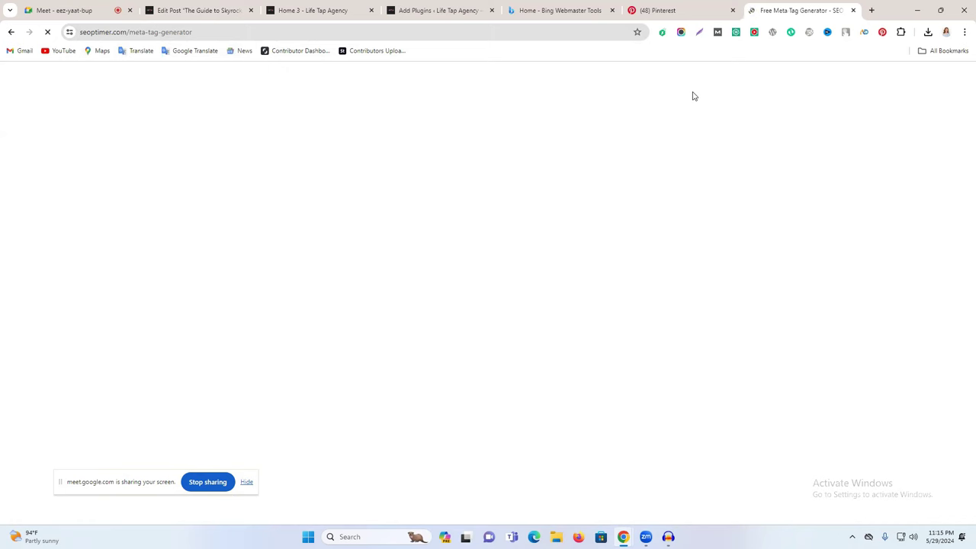
left_click(669, 10)
left_click(733, 10)
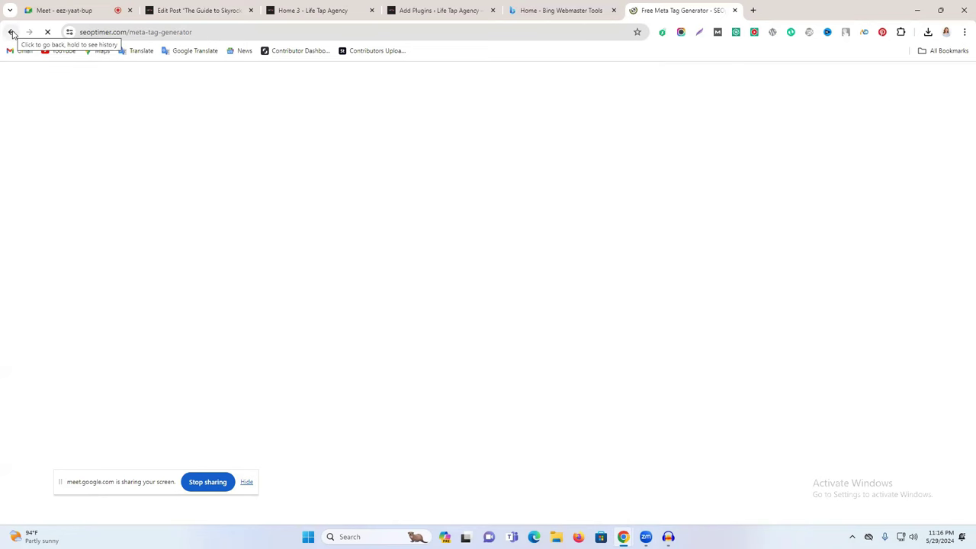
Step: Search Google for 'tags generator' in a new tab and scroll the results
left_click(753, 10)
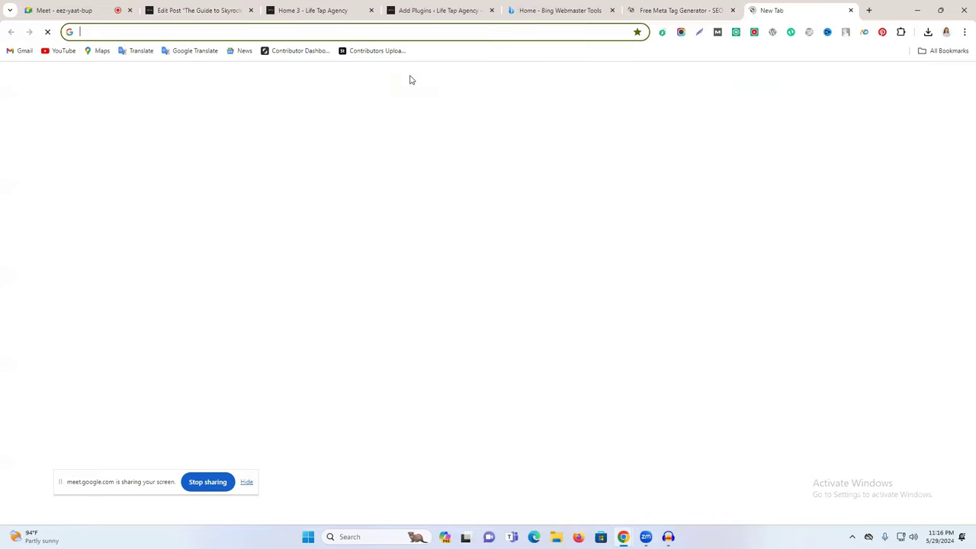
left_click(424, 37)
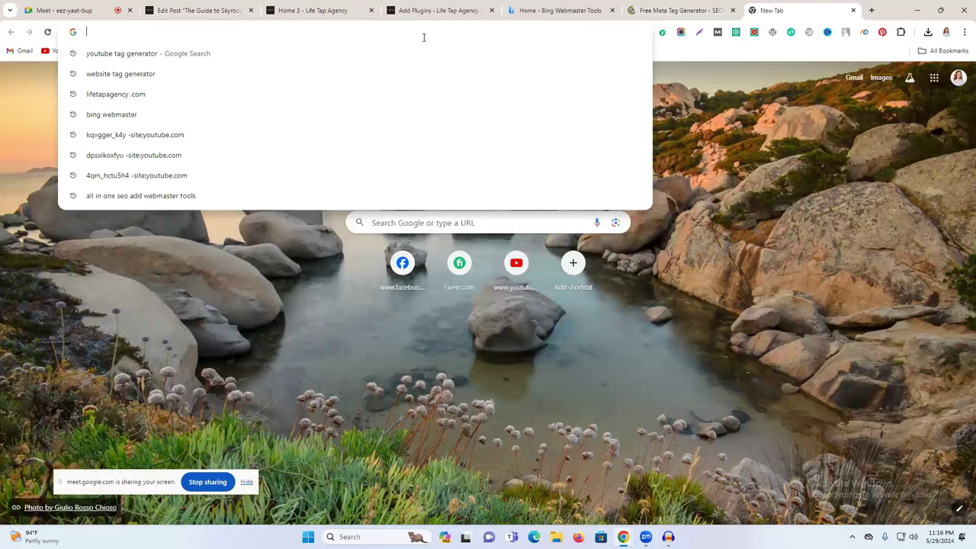
type("tags")
left_click(211, 93)
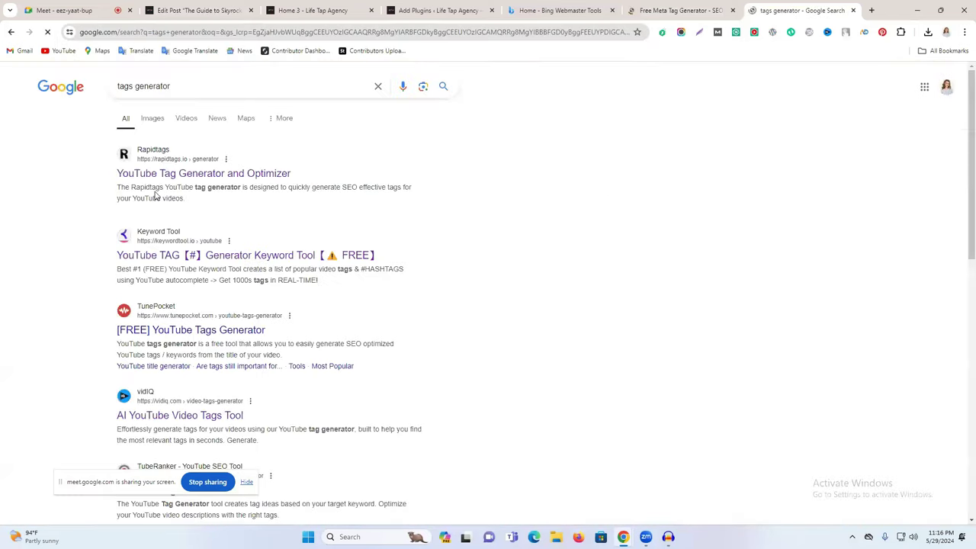
scroll(122, 263, "down", 2)
scroll(221, 286, "down", 2)
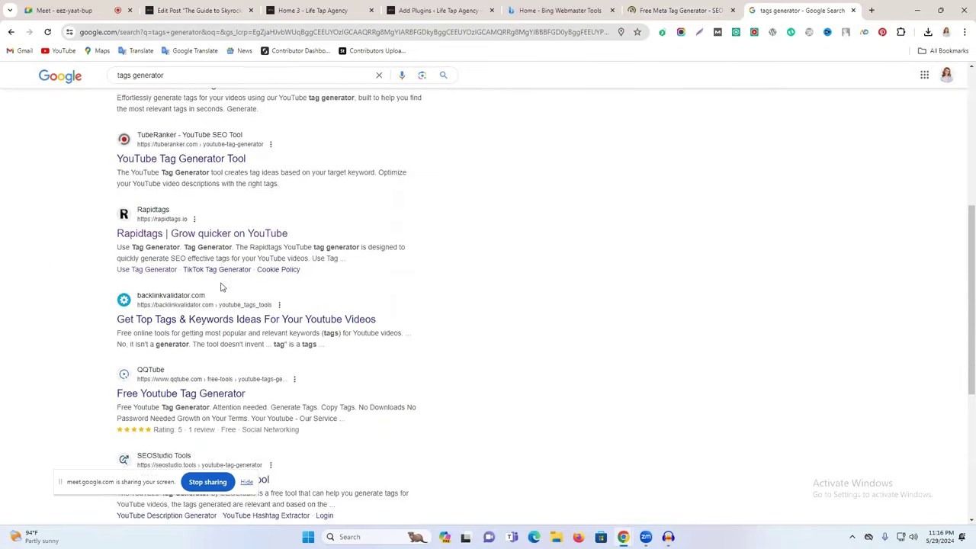
scroll(221, 287, "down", 2)
scroll(206, 222, "down", 1)
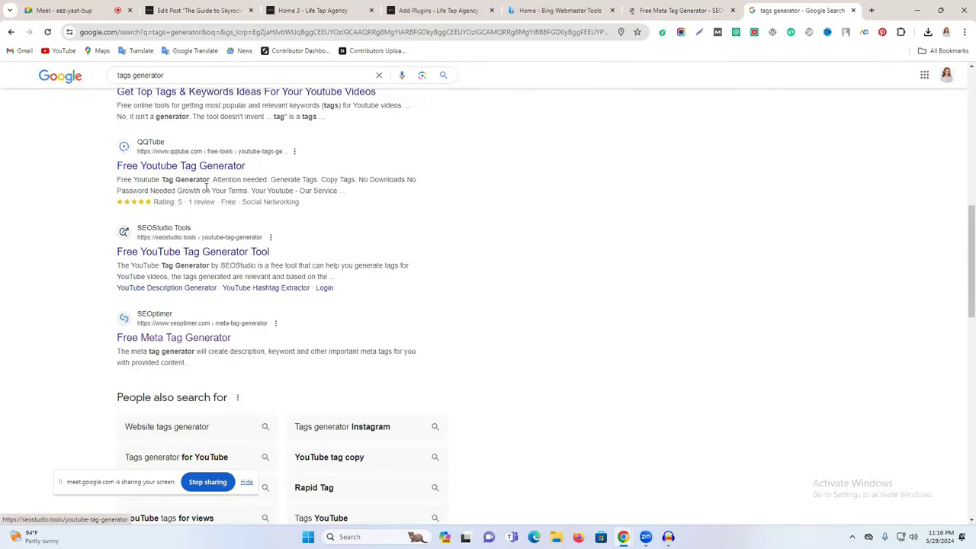
Step: Check the SEOStudio YouTube Tag Generator, then return to the tags generator results
left_click(193, 256)
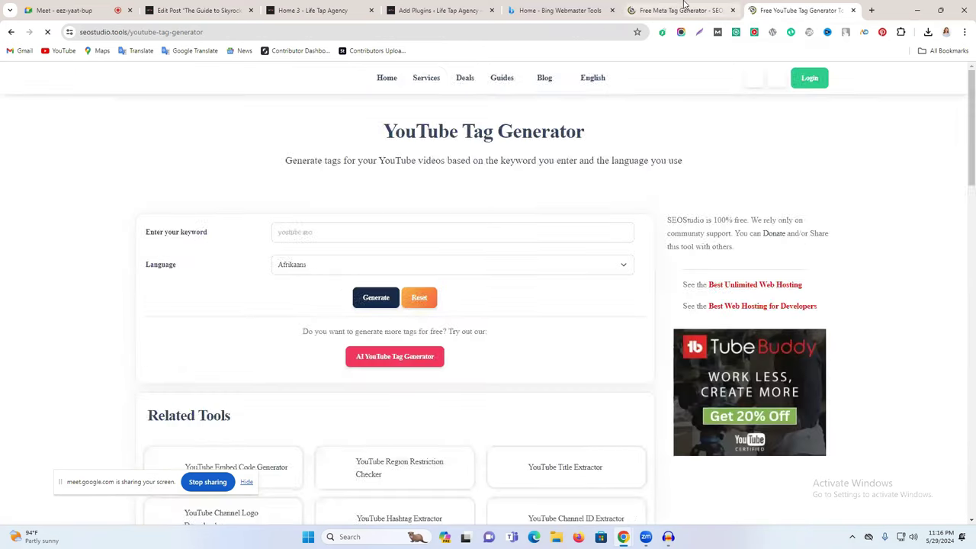
left_click(377, 237)
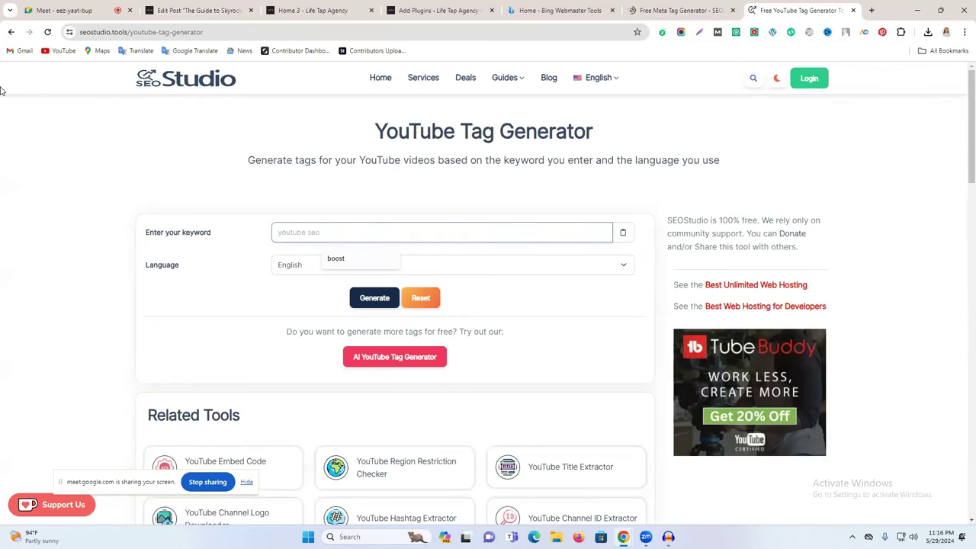
left_click(11, 31)
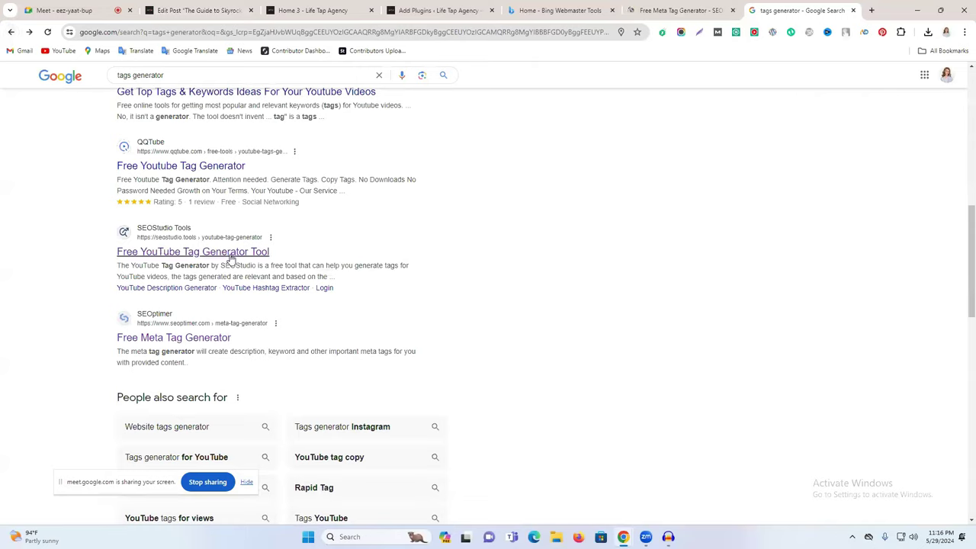
scroll(232, 259, "down", 4)
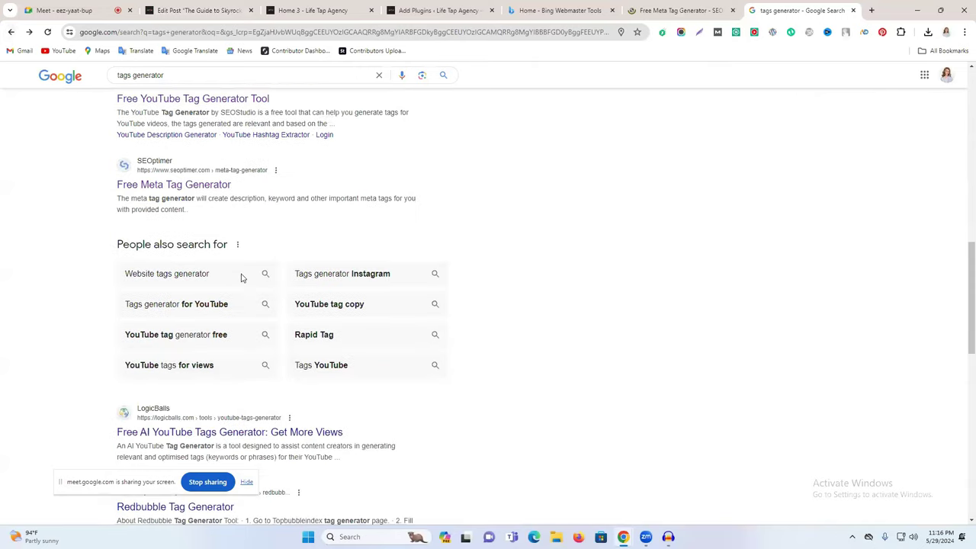
left_click(872, 10)
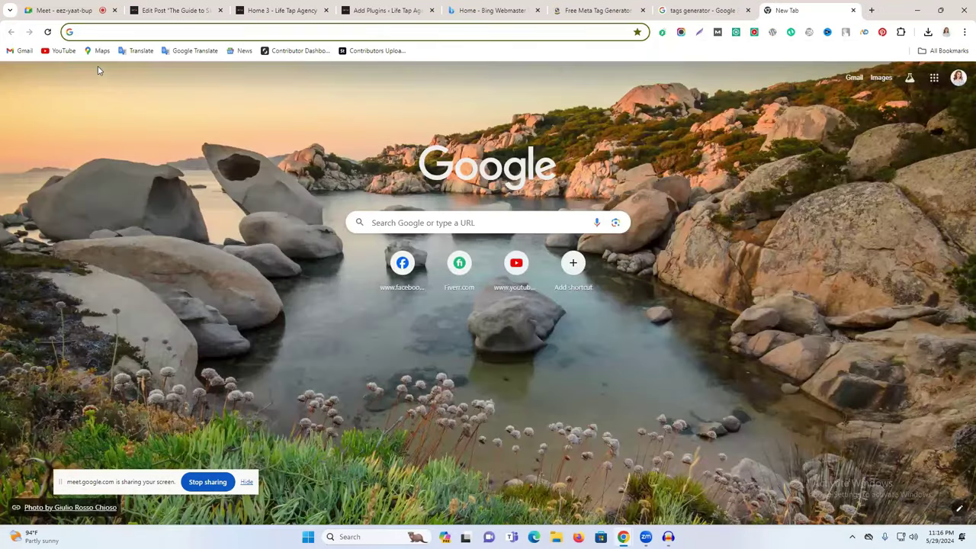
Step: Load gravitywrite.com in the new tab and paste a website address into Google Translate
type("gravitywrite.com")
key("Return")
left_click(699, 8)
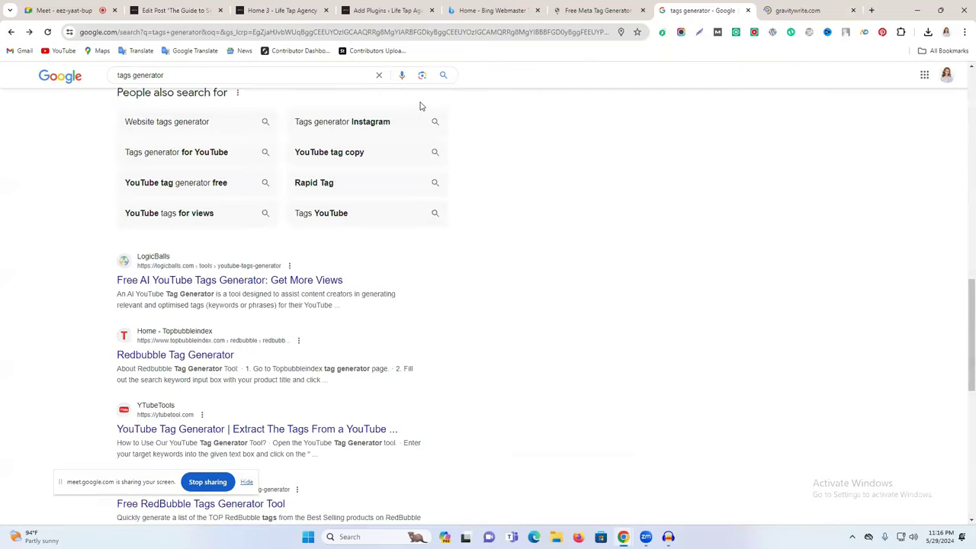
left_click(192, 50)
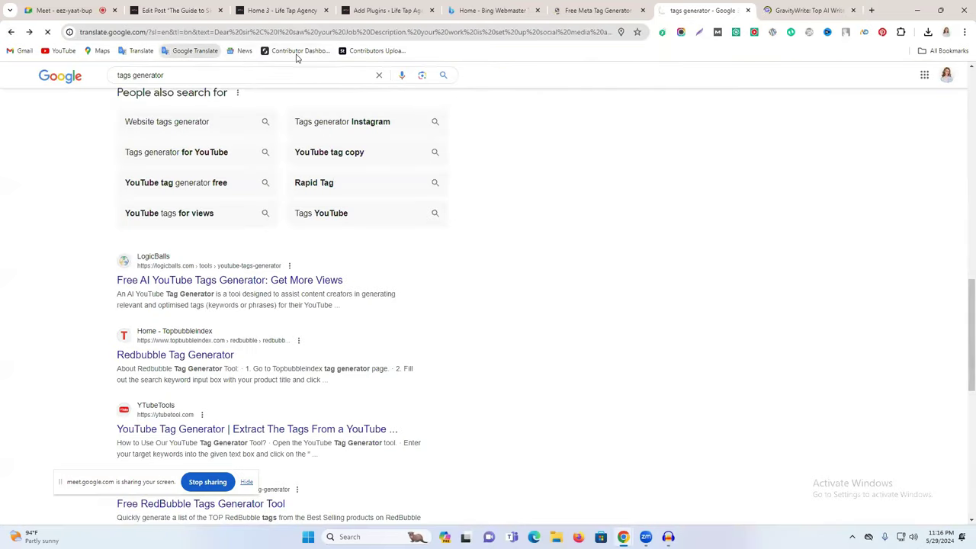
left_click(467, 167)
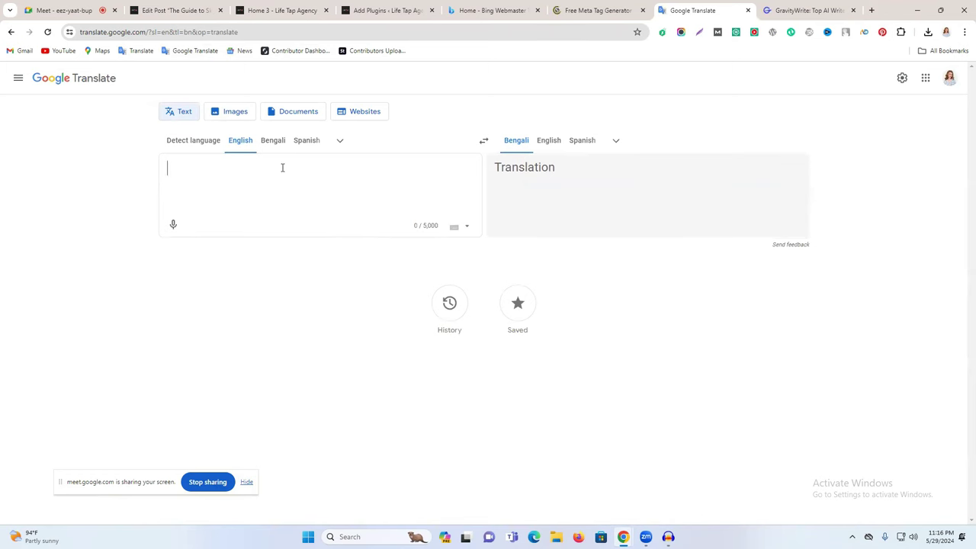
type("https://newlifelearninginstitute.com/")
left_click(598, 10)
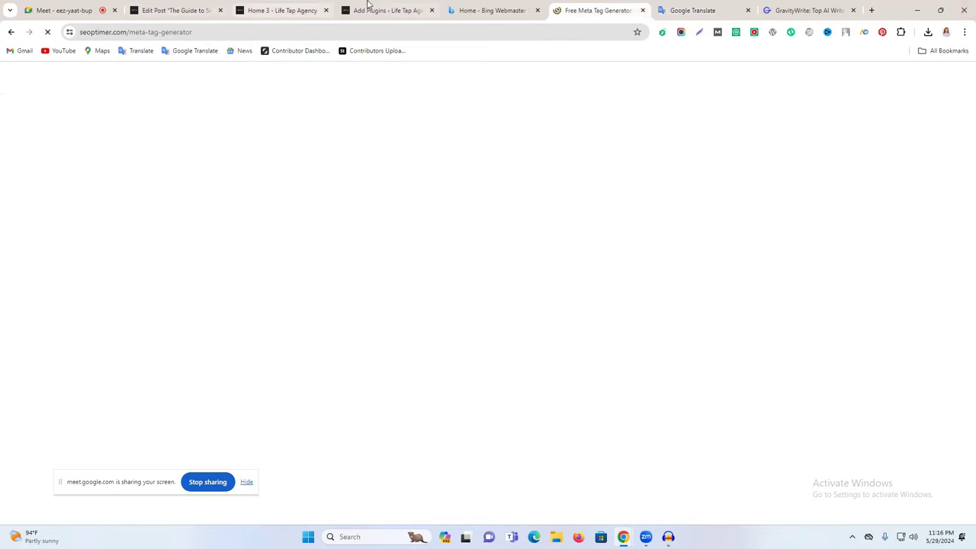
Step: Return to the WordPress post editor and select the 'social media marketing' tag text
left_click(282, 10)
left_click(194, 8)
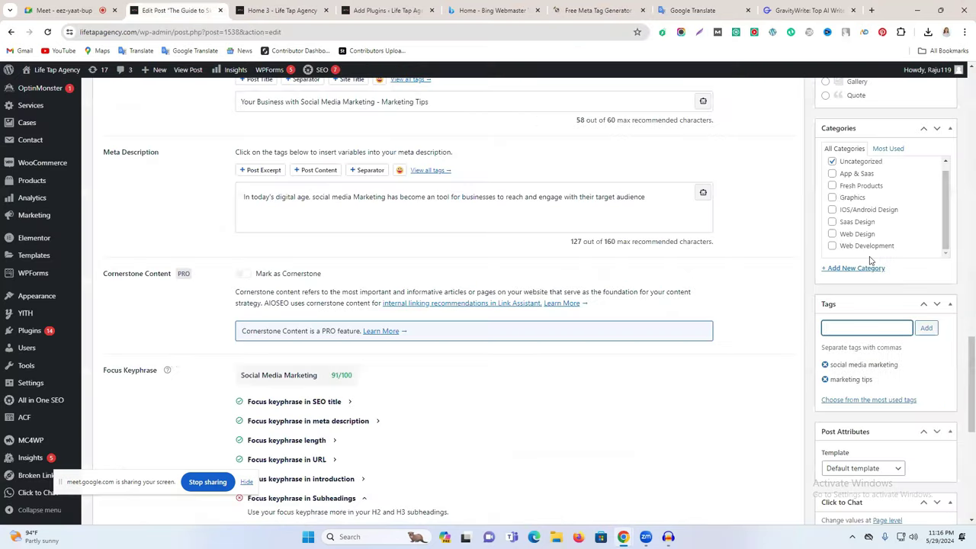
scroll(878, 309, "up", 3)
scroll(879, 312, "down", 3)
left_click_drag(916, 369, 902, 369)
triple_click(898, 370)
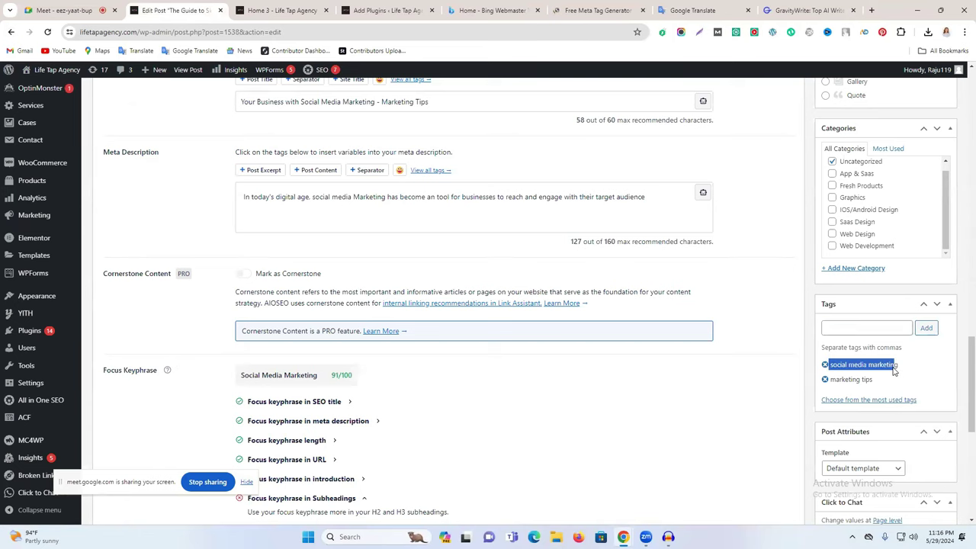
left_click(801, 10)
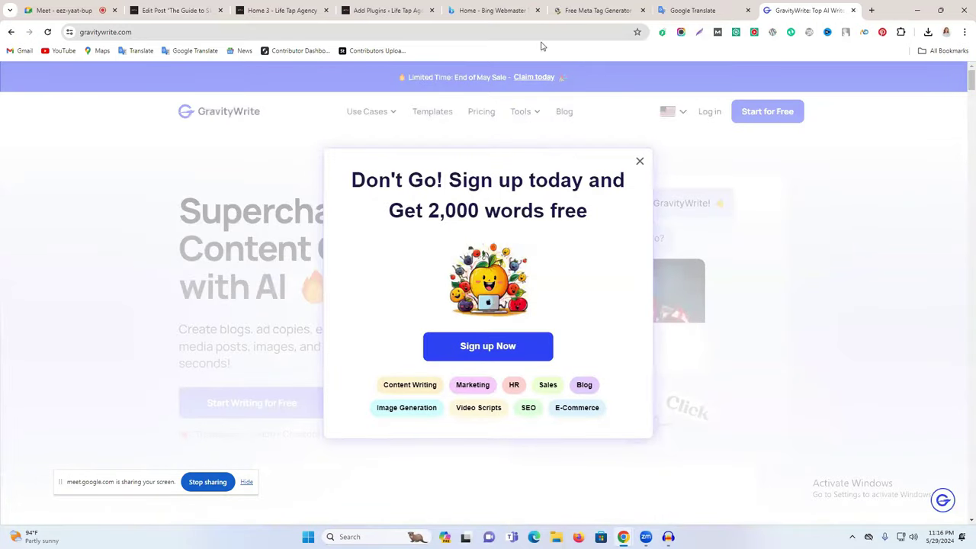
Step: Open Gemini in that tab and paste 'social media marketing' as the prompt, deleting the 'Remove term' line
left_click(541, 33)
left_click(109, 71)
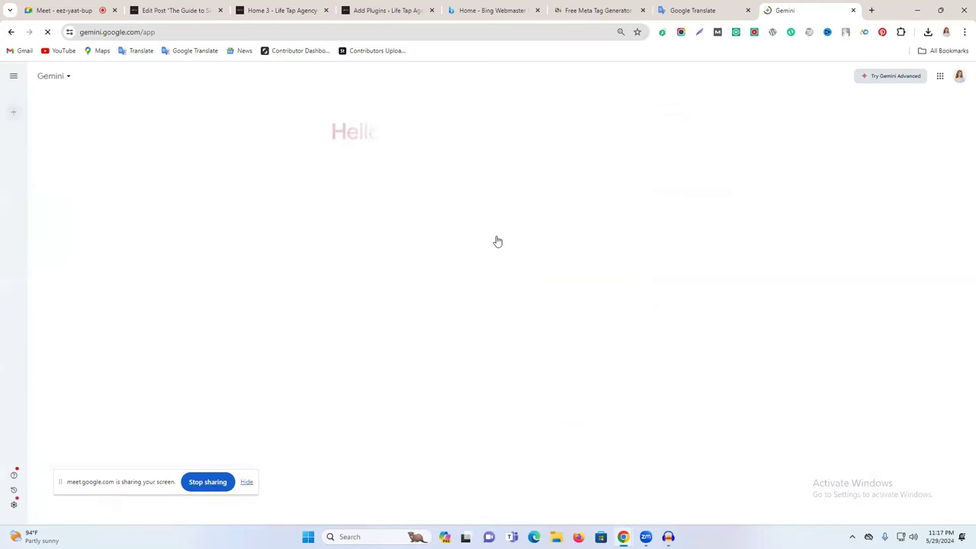
type("Remove term: social media marketing social media marketing")
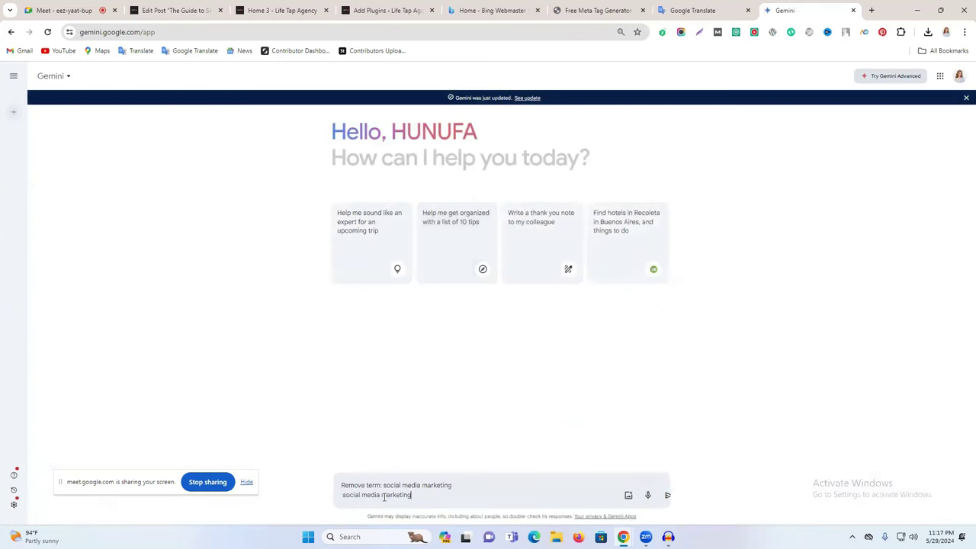
triple_click(410, 485)
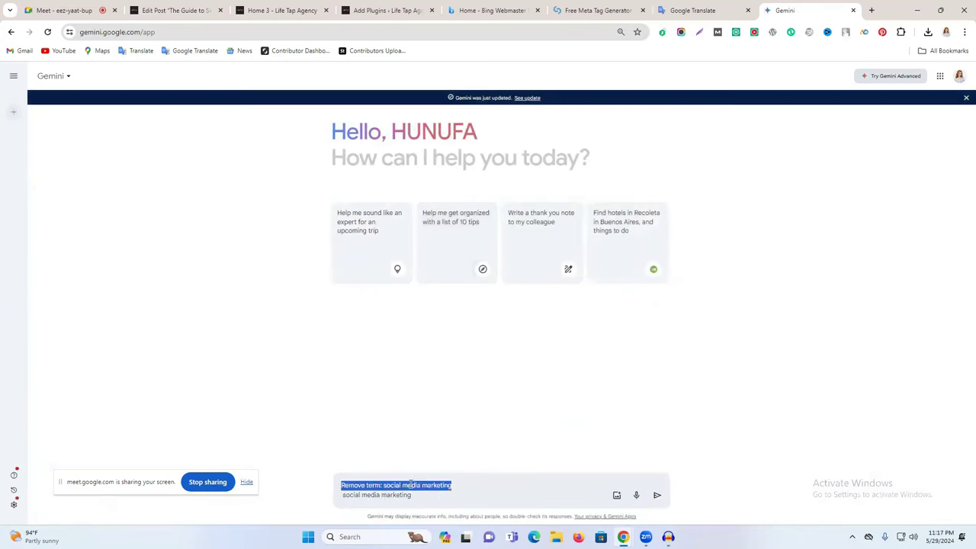
key("BackSpace")
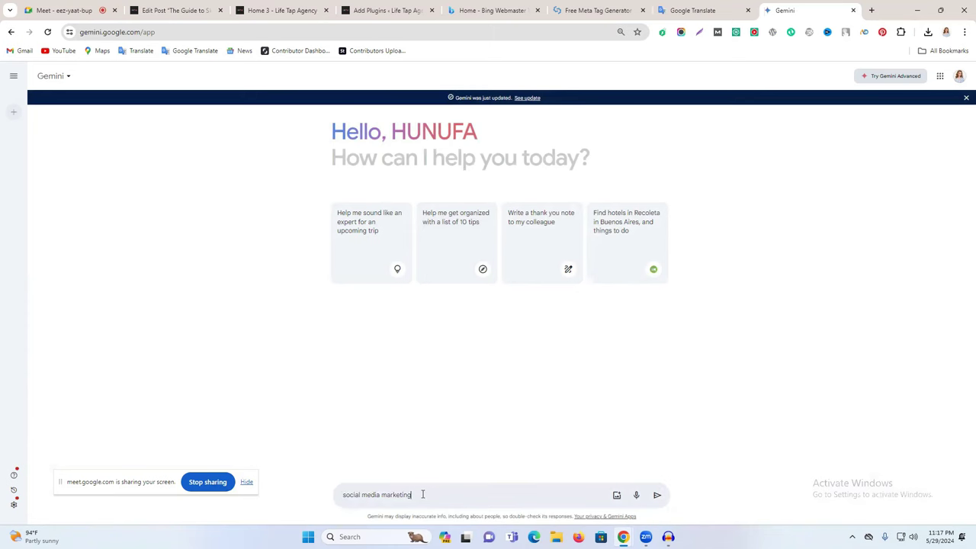
Step: Dictate the Bengali request in Google Translate and accept the corrected 'Did you mean' wording
left_click(694, 10)
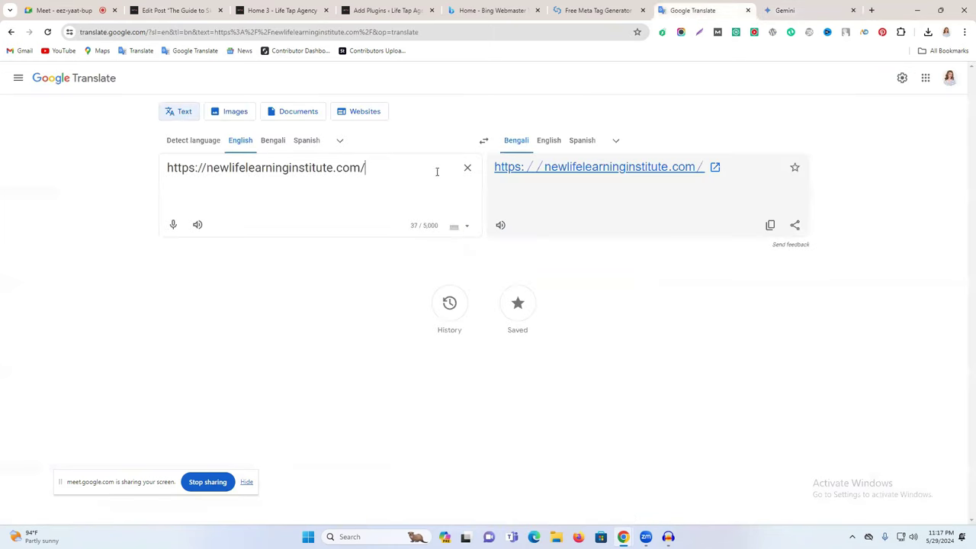
left_click(467, 170)
left_click(272, 140)
left_click(174, 225)
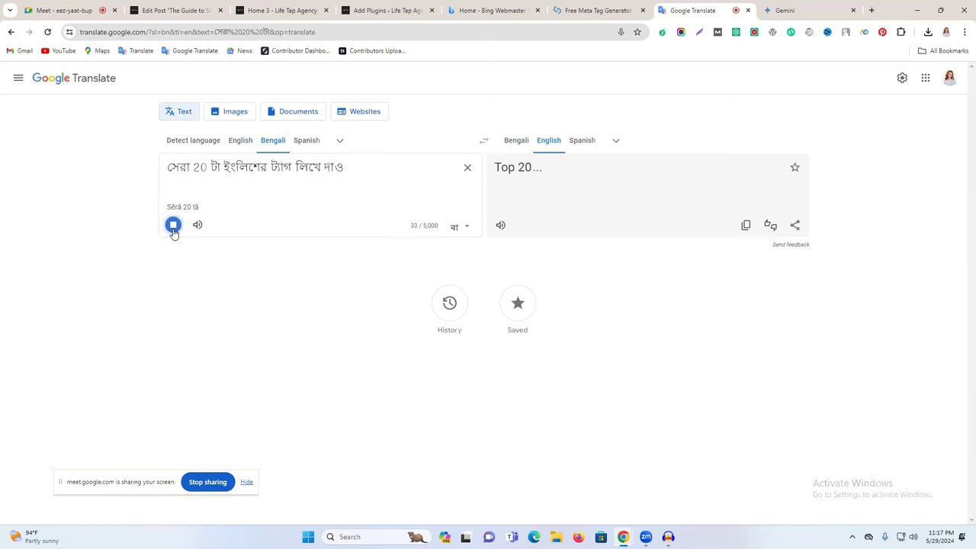
left_click(173, 226)
left_click(746, 225)
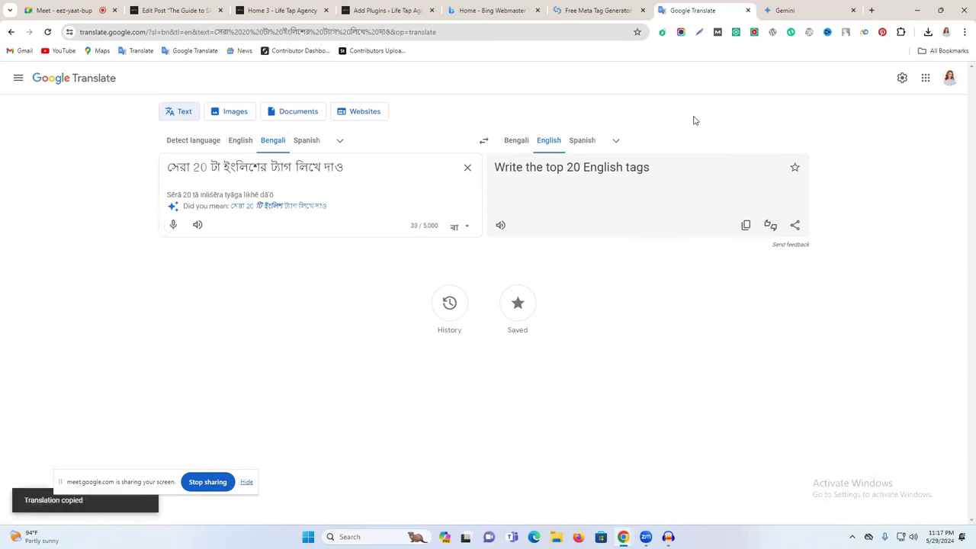
triple_click(322, 167)
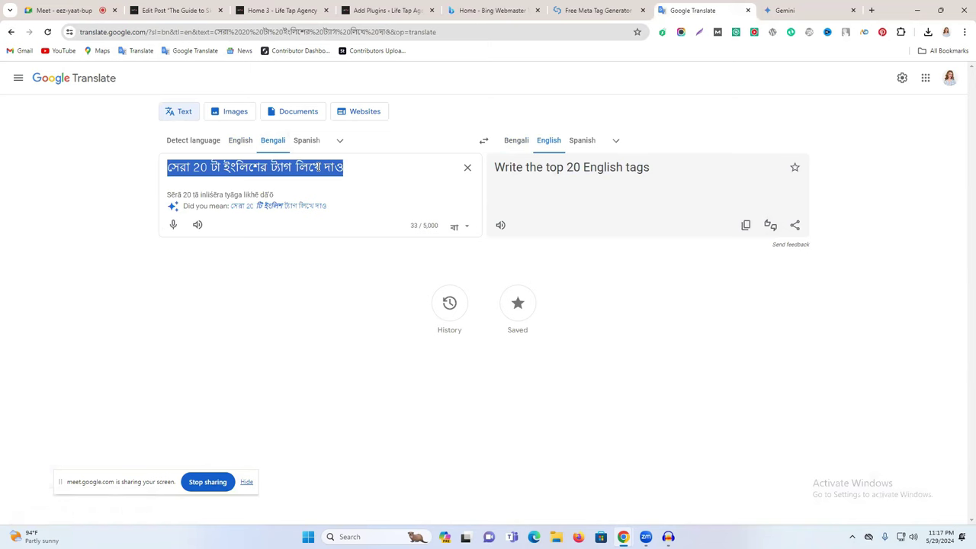
left_click(282, 211)
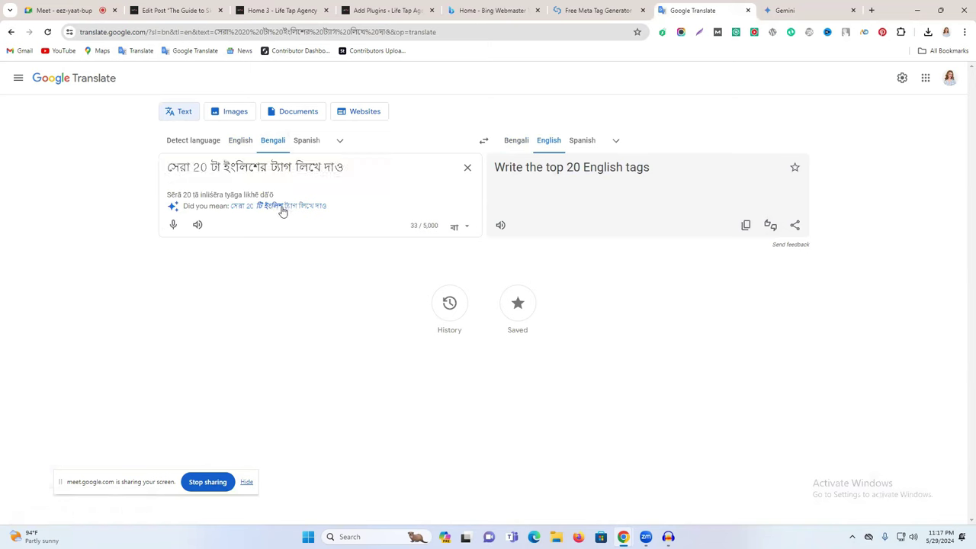
triple_click(283, 167)
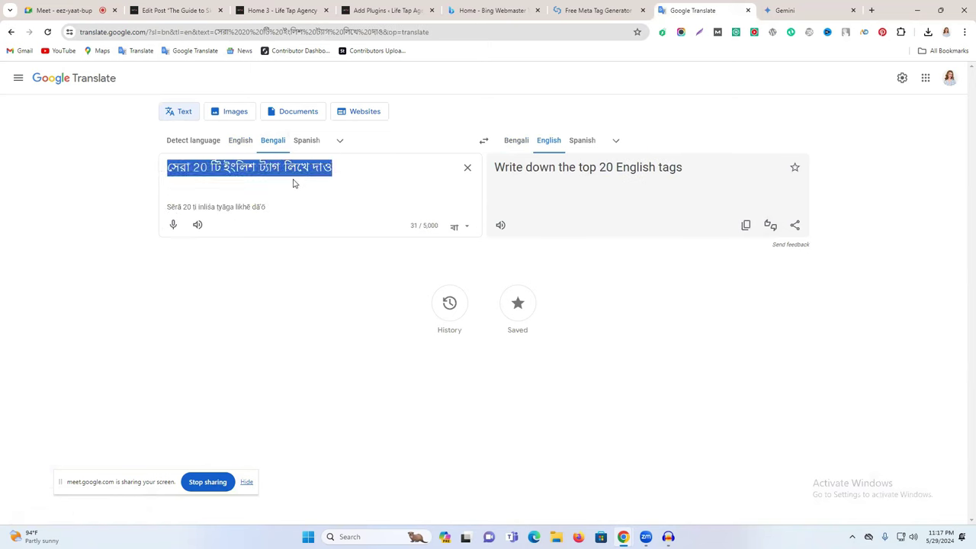
Step: Paste the Bengali request after 'social media marketing' in Gemini and send it
left_click(794, 10)
key("ctrl+v")
key("Return")
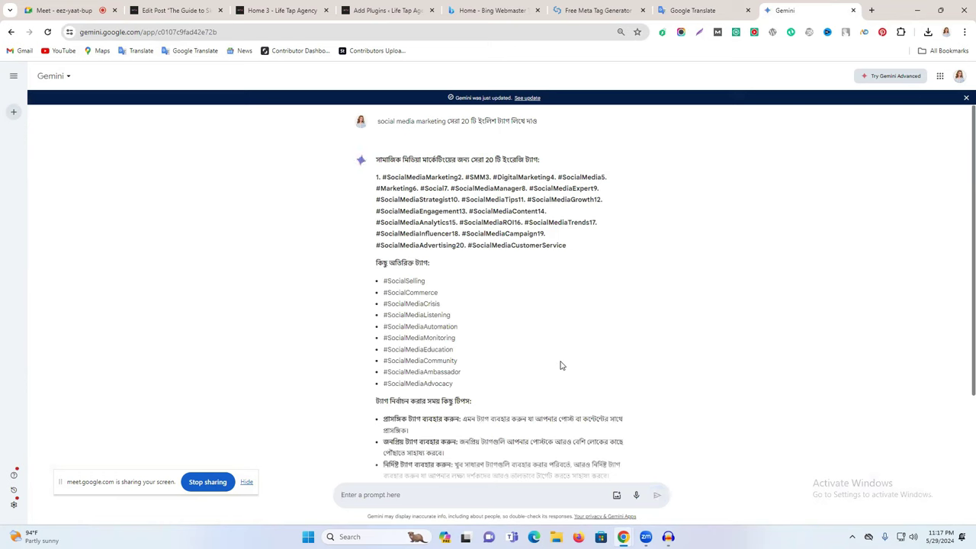
Step: Review Gemini's hashtag answer, start editing the prompt, and clear Google Translate's source box
scroll(562, 364, "down", 2)
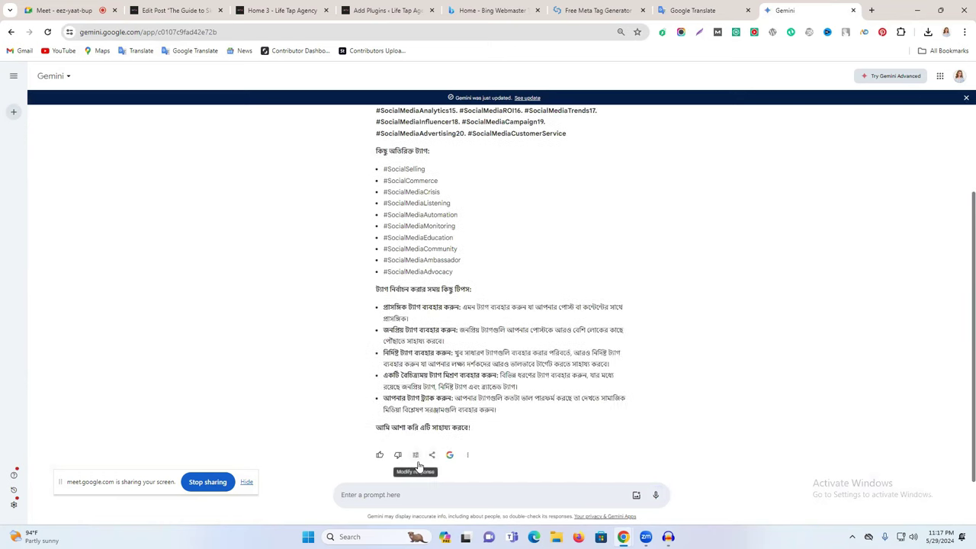
scroll(495, 192, "up", 2)
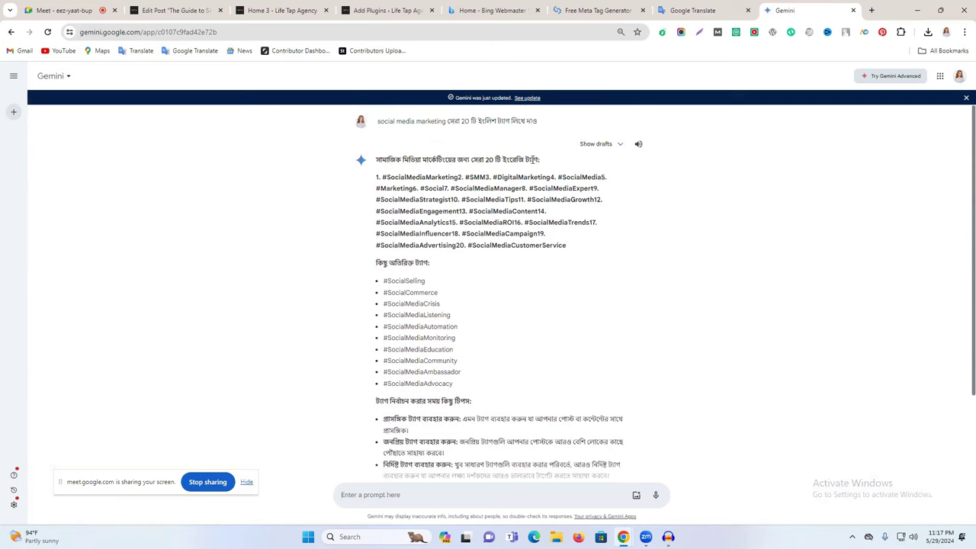
left_click(549, 122)
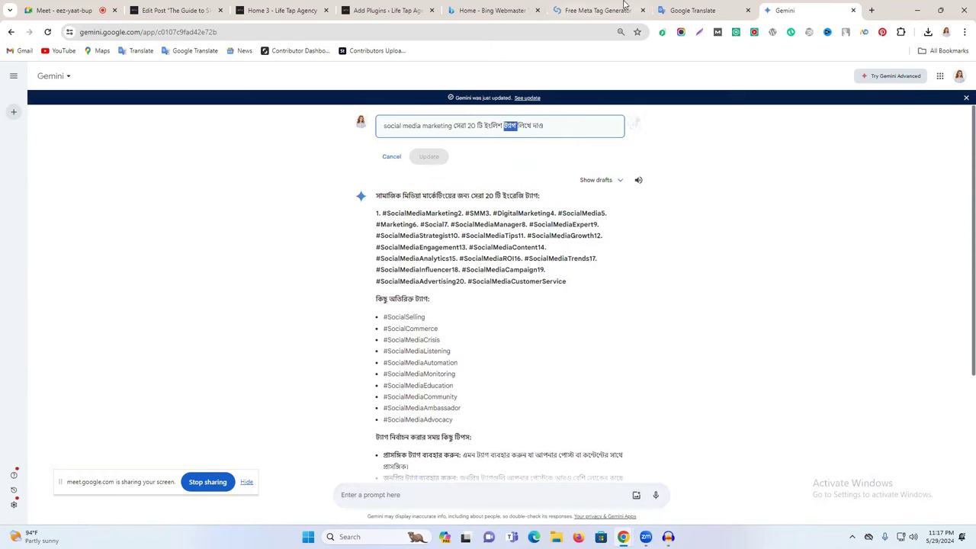
left_click(674, 8)
left_click(468, 167)
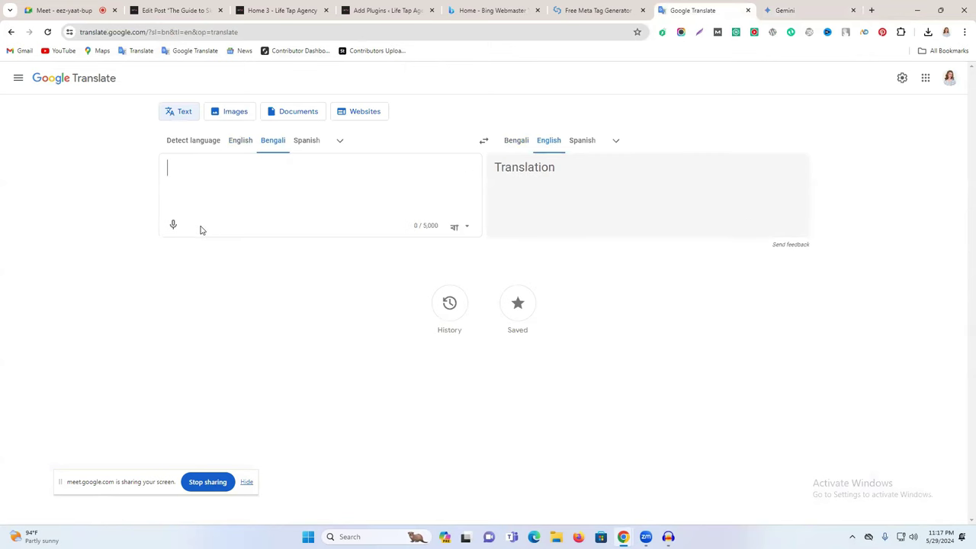
Step: Enter the Bengali word কীওয়ার্ড via transliteration so it translates to 'keyword', then select it
left_click(174, 225)
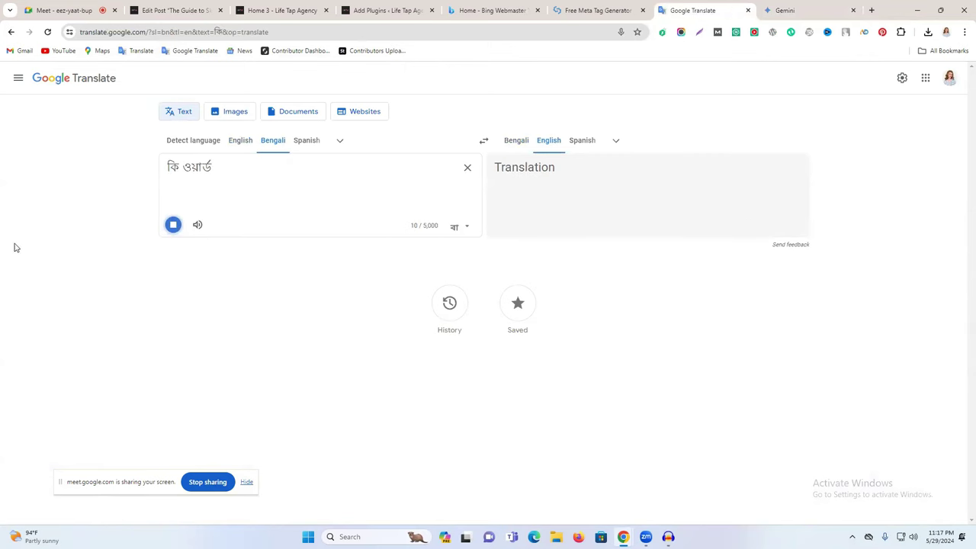
left_click(175, 226)
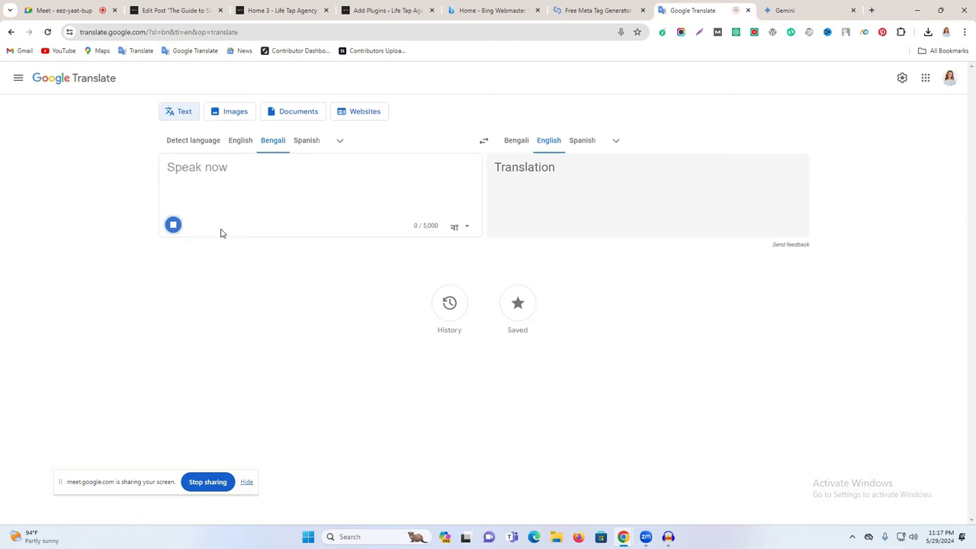
left_click(174, 225)
double_click(184, 171)
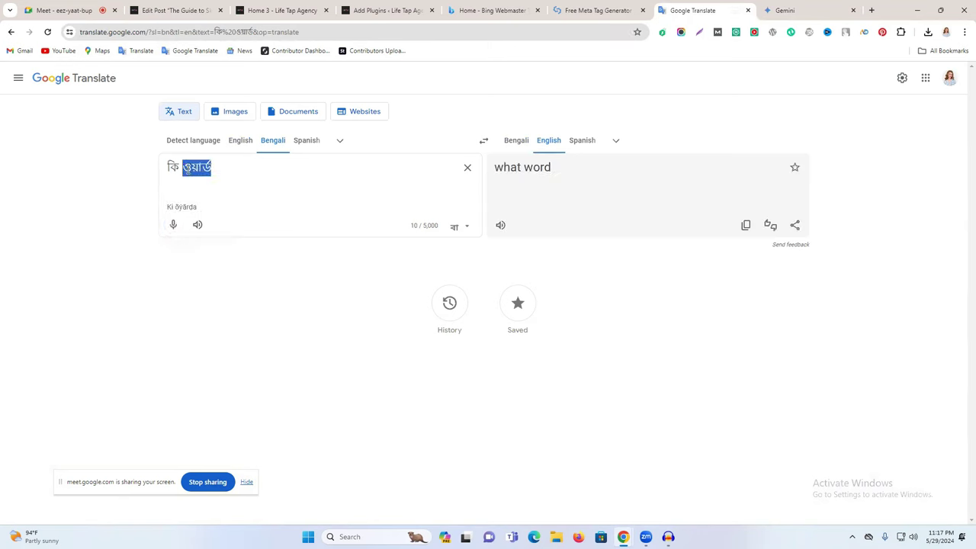
key("ctrl+a")
type("keyword")
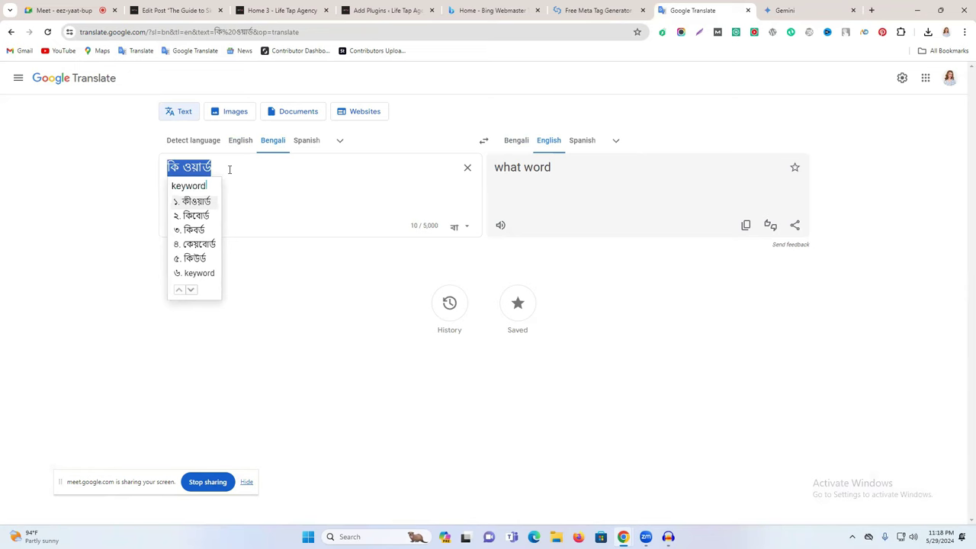
key("Return")
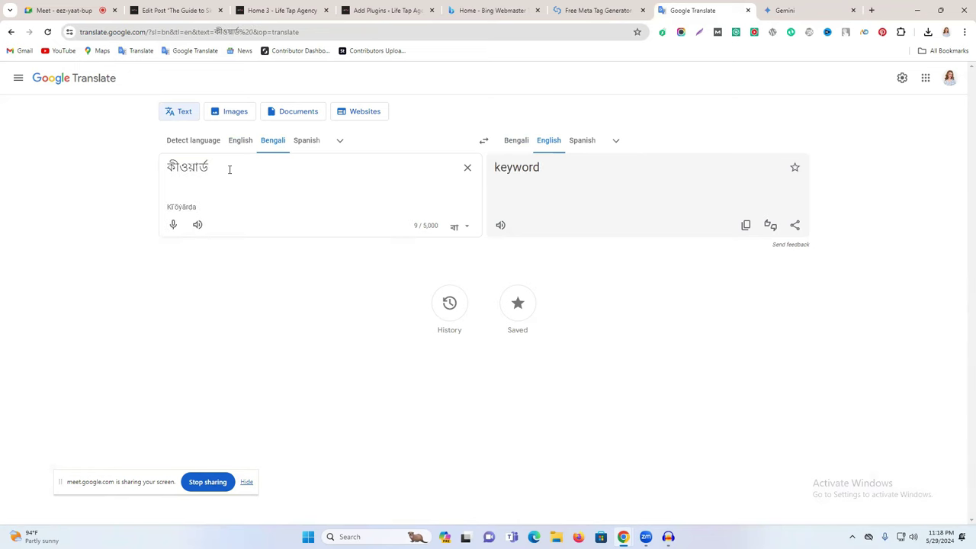
double_click(198, 170)
key("ctrl+c")
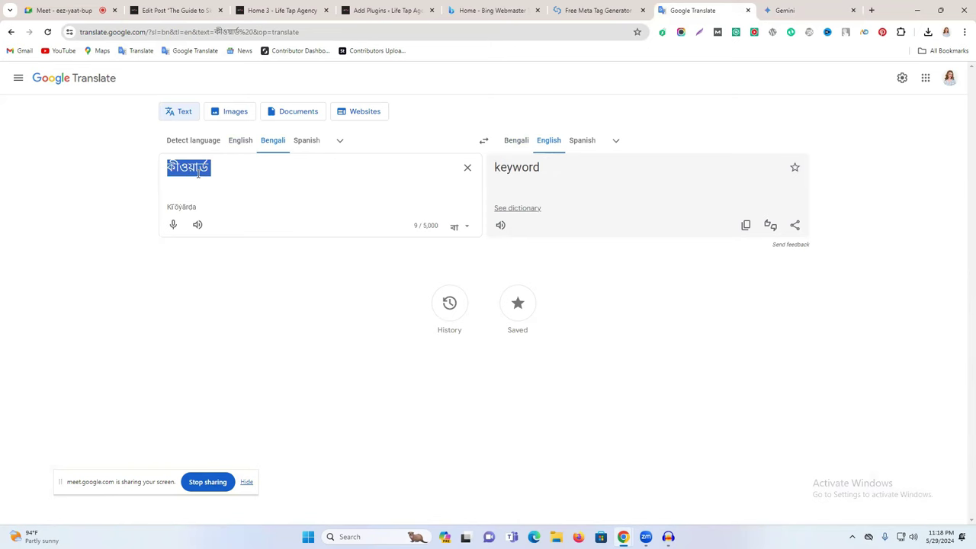
left_click(610, 8)
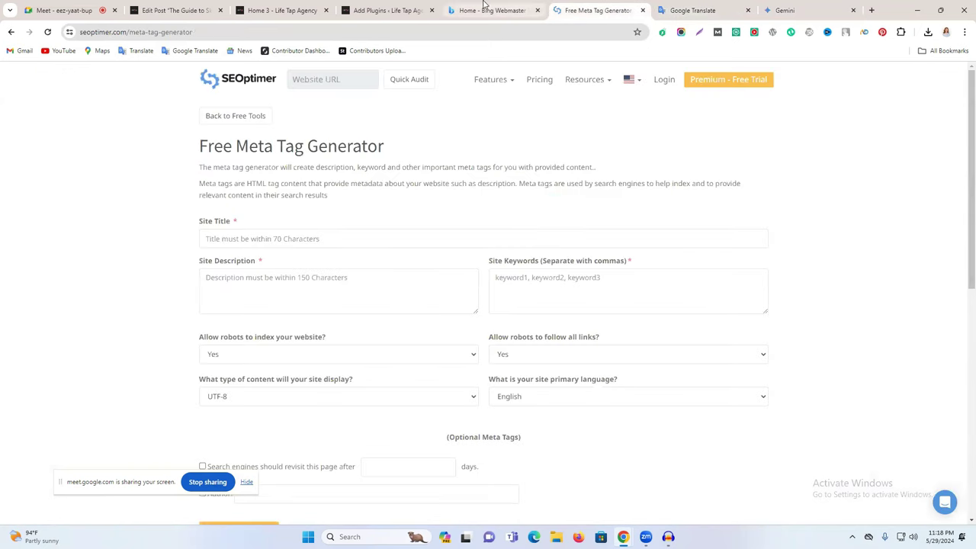
left_click(503, 8)
Step: Replace ট্যাগ with কীওয়ার্ড in Gemini's prompt, update it, and select 'Social Media Management'
left_click(786, 9)
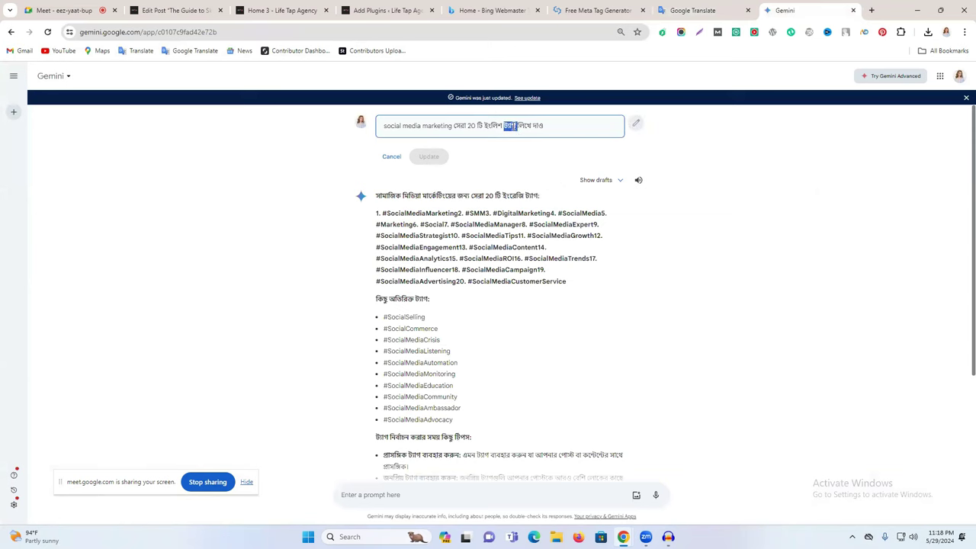
key("ctrl+v")
left_click(432, 158)
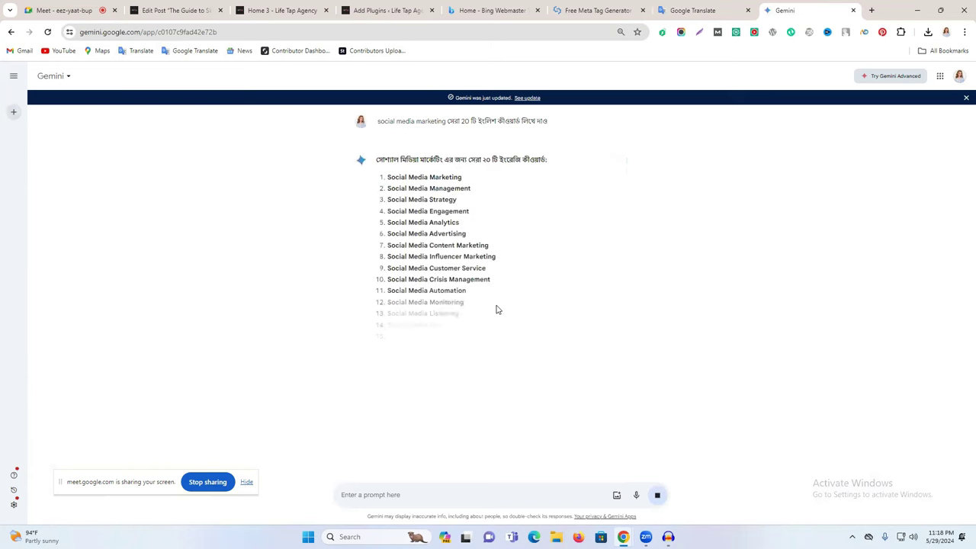
triple_click(449, 188)
key("ctrl+c")
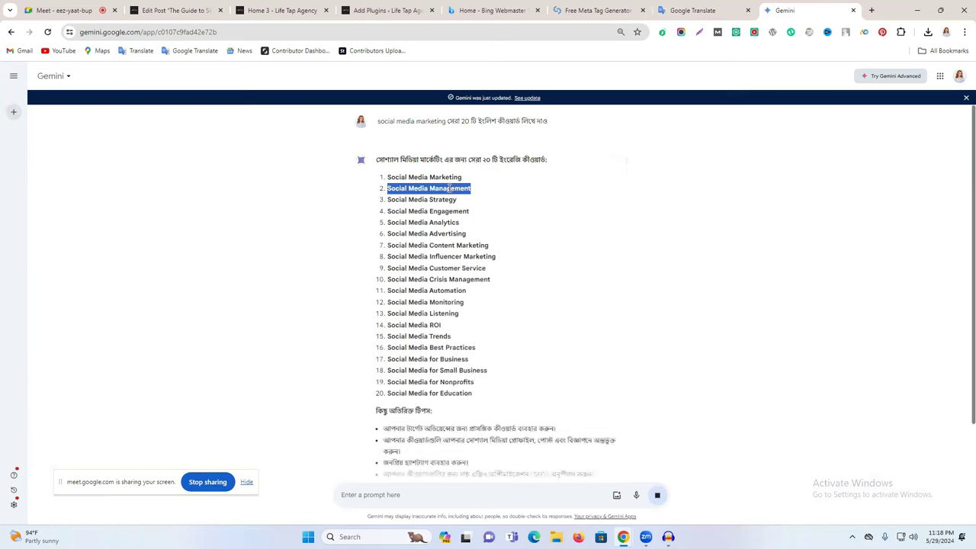
left_click(289, 10)
Step: Add the Gemini-suggested tags Social Media Management and Social Media Strategy to the post
left_click(175, 10)
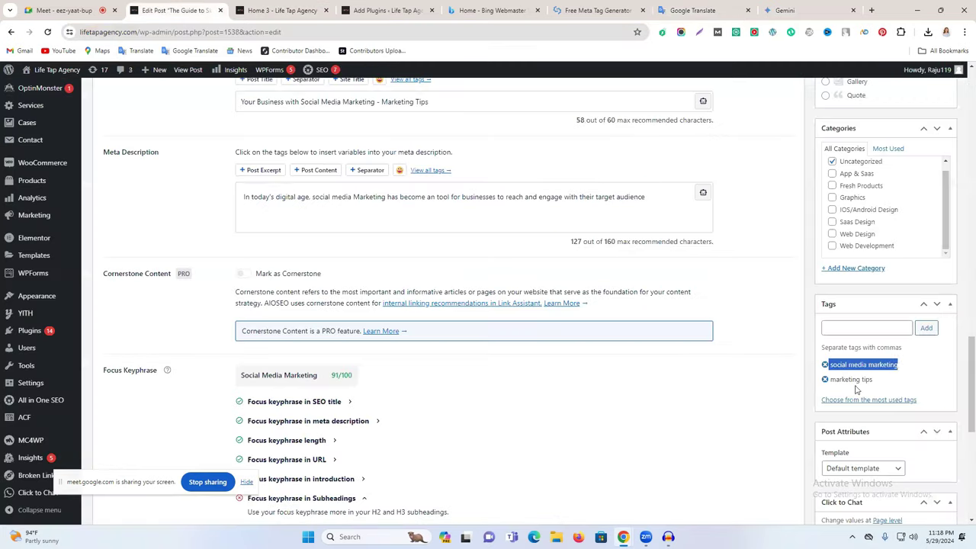
left_click(855, 328)
key("ctrl+v")
key("Return")
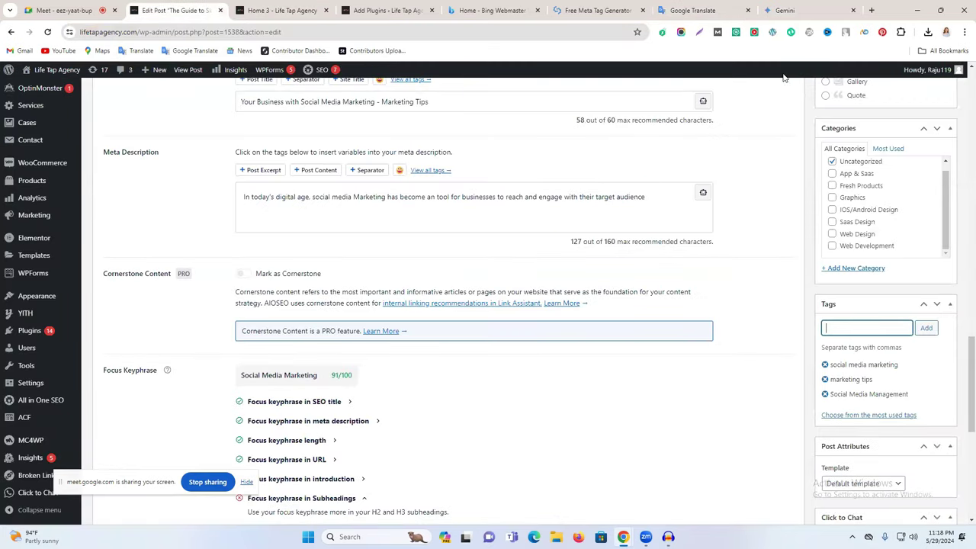
left_click(786, 10)
triple_click(420, 199)
key("ctrl+c")
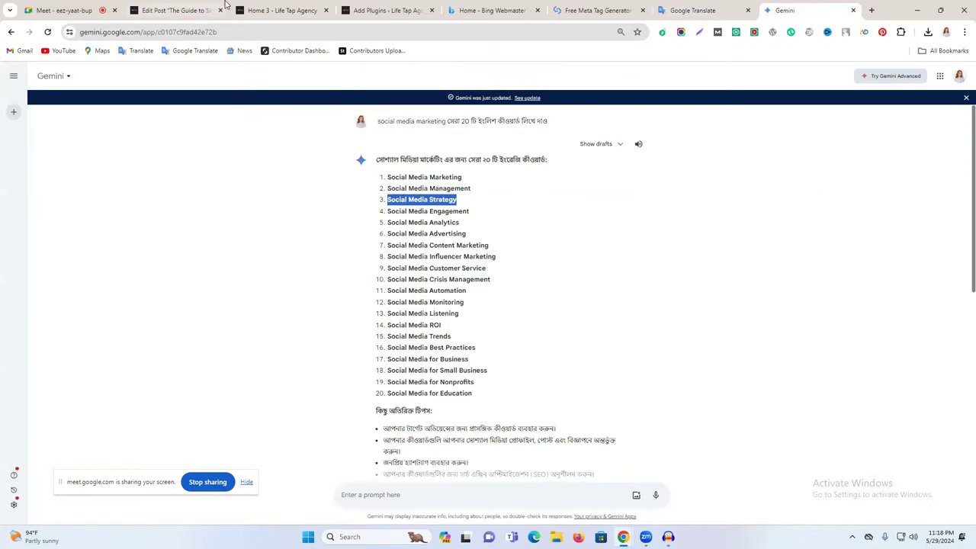
left_click(277, 10)
left_click(183, 10)
key("ctrl+v")
key("Return")
Step: Add Social Media Content Marketing as the post's fifth tag
left_click(786, 10)
triple_click(440, 244)
key("ctrl+c")
left_click(186, 6)
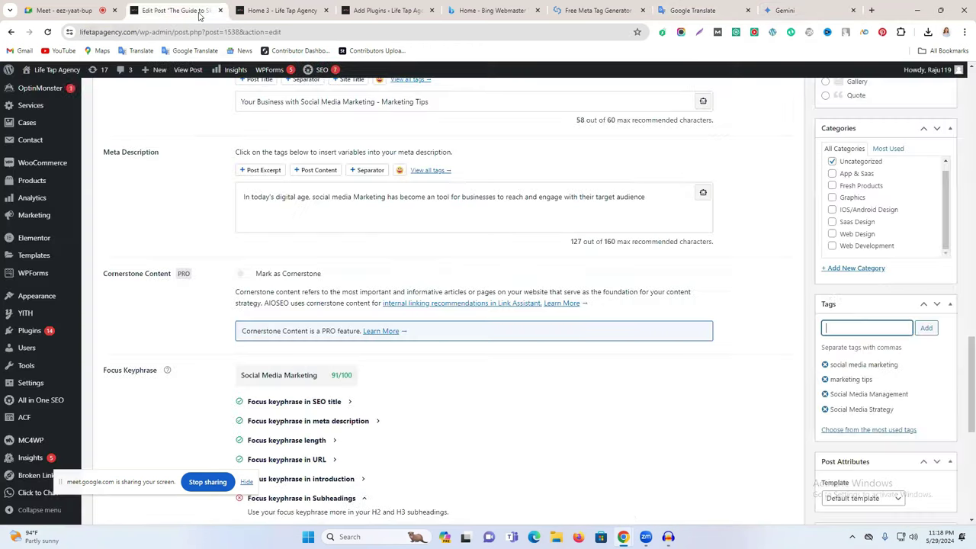
key("ctrl+v")
key("Return")
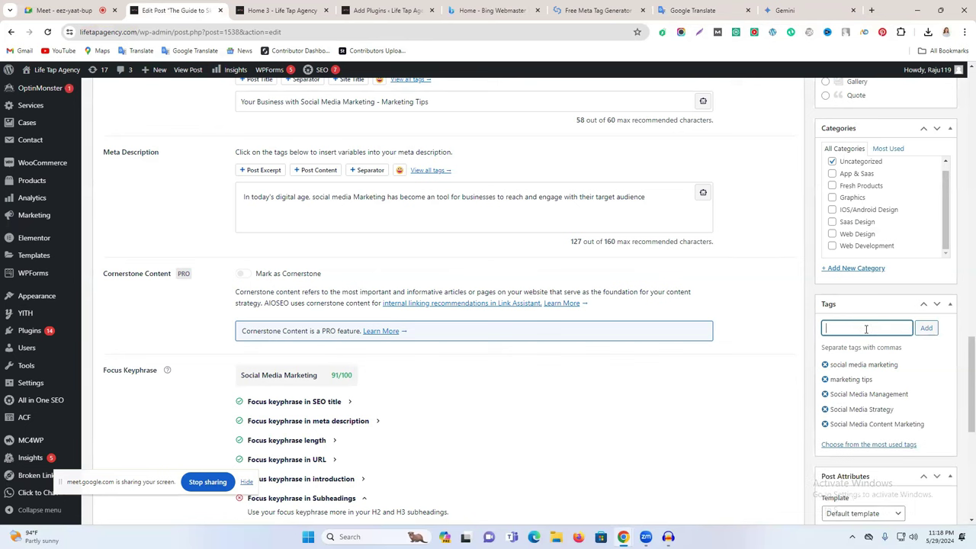
scroll(866, 329, "down", 3)
scroll(836, 390, "down", 3)
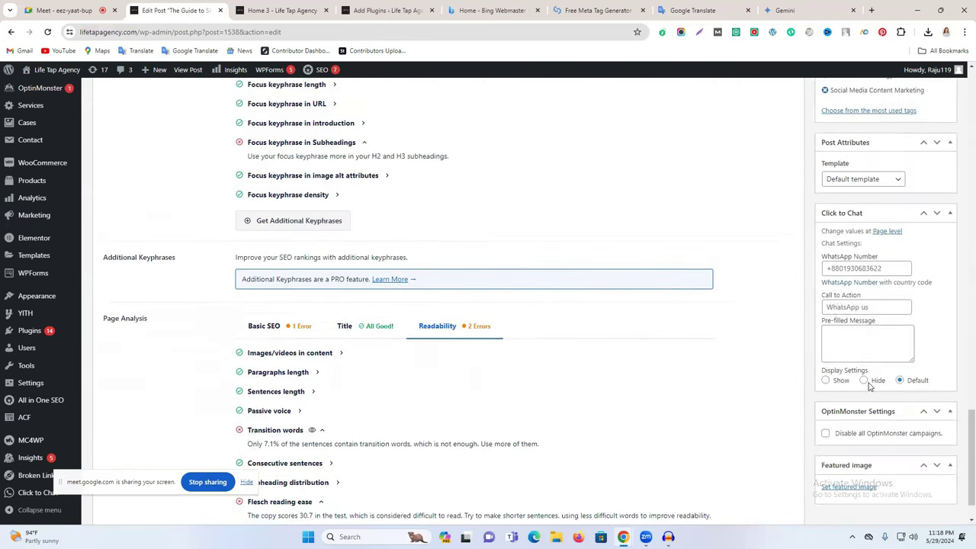
left_click(878, 482)
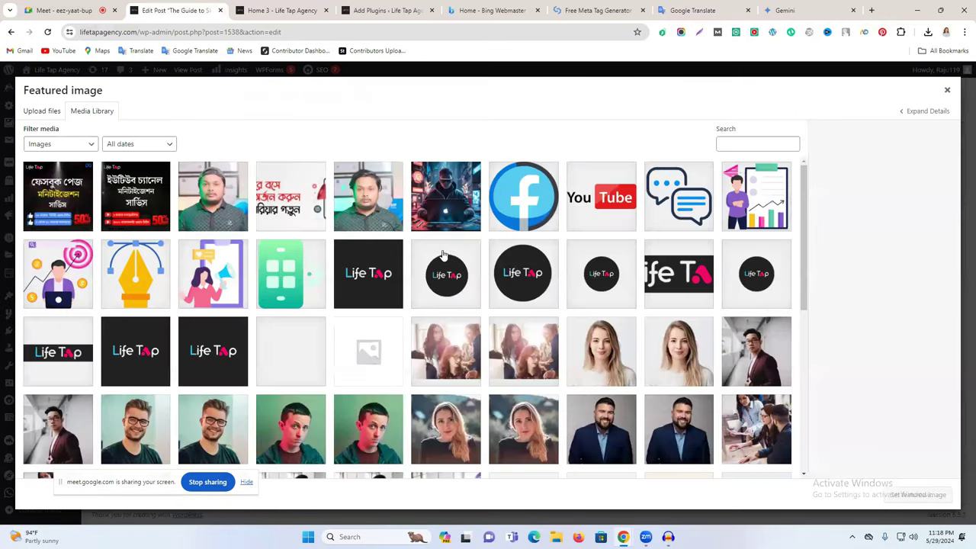
Step: Set the presenter photo as the featured image and update the post
left_click(214, 206)
left_click(919, 494)
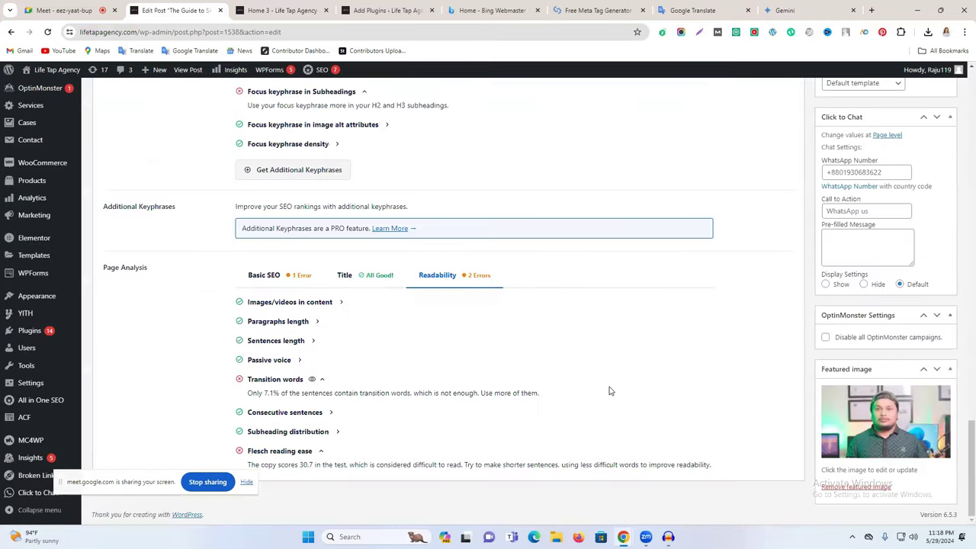
scroll(330, 374, "up", 10)
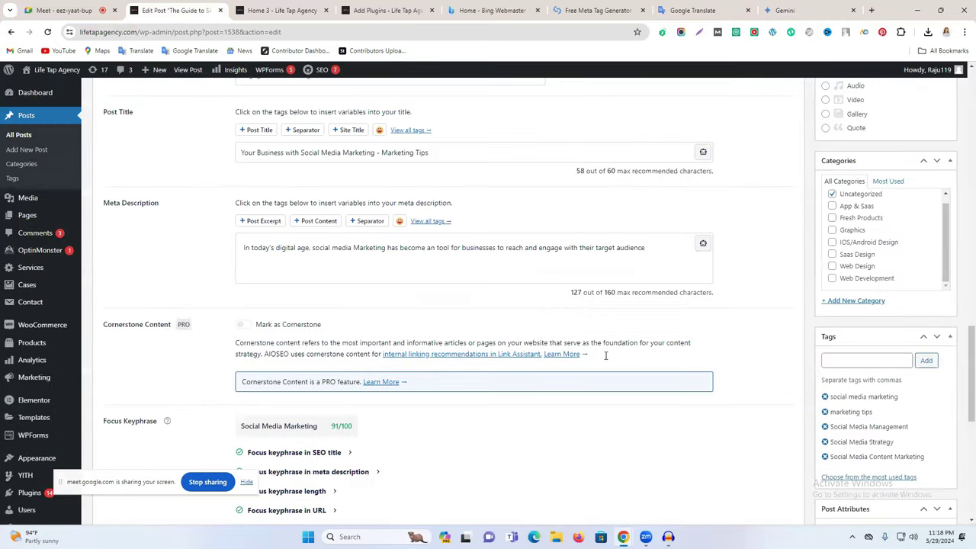
left_click(934, 312)
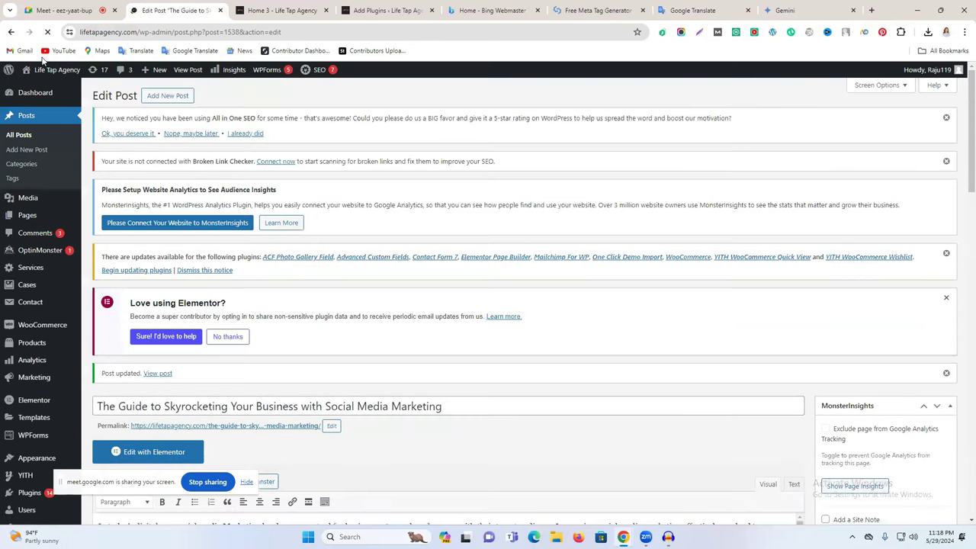
Step: Open the live site from Visit Site in a new tab and switch to it
mouse_move(45, 73)
right_click(33, 89)
left_click(68, 97)
left_click(252, 11)
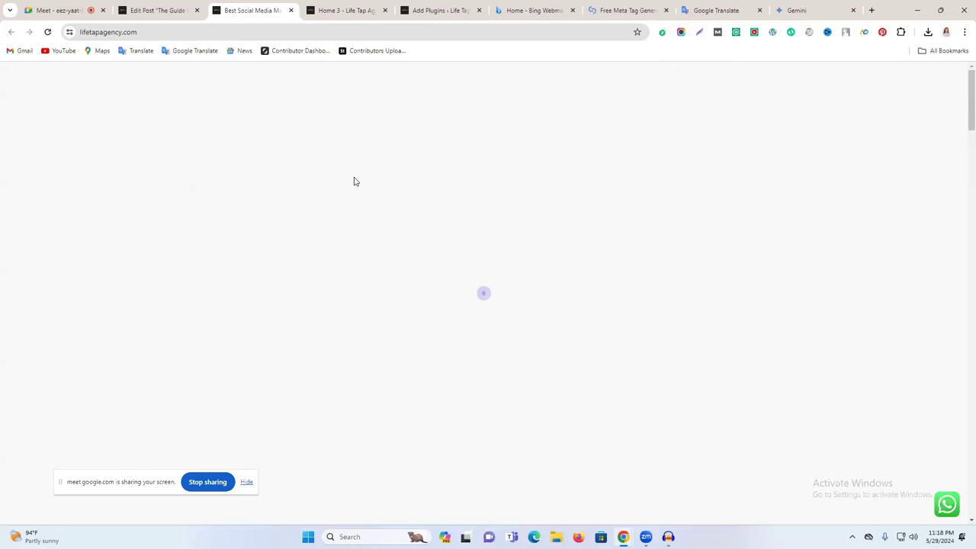
Step: Scroll the live homepage and go to the site's Blog page
scroll(431, 199, "down", 10)
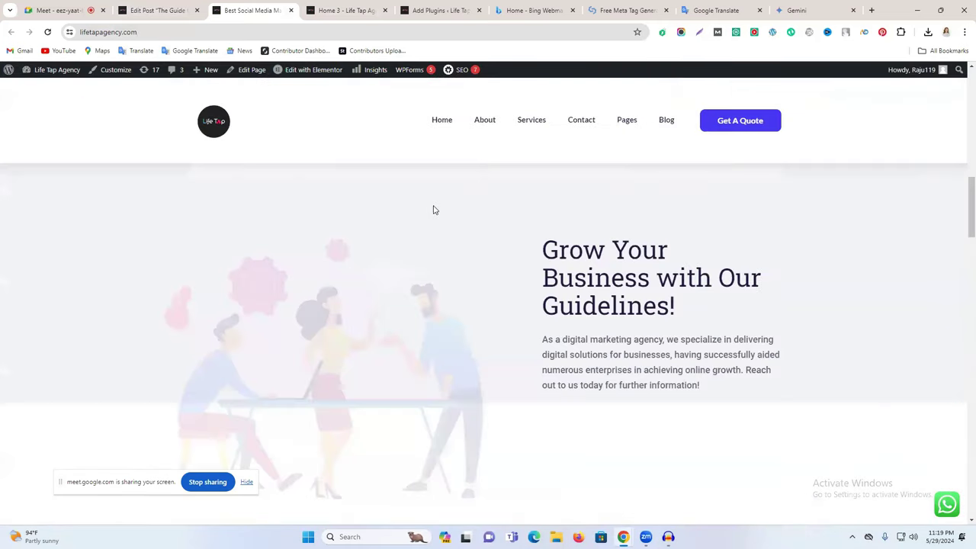
scroll(434, 214, "down", 10)
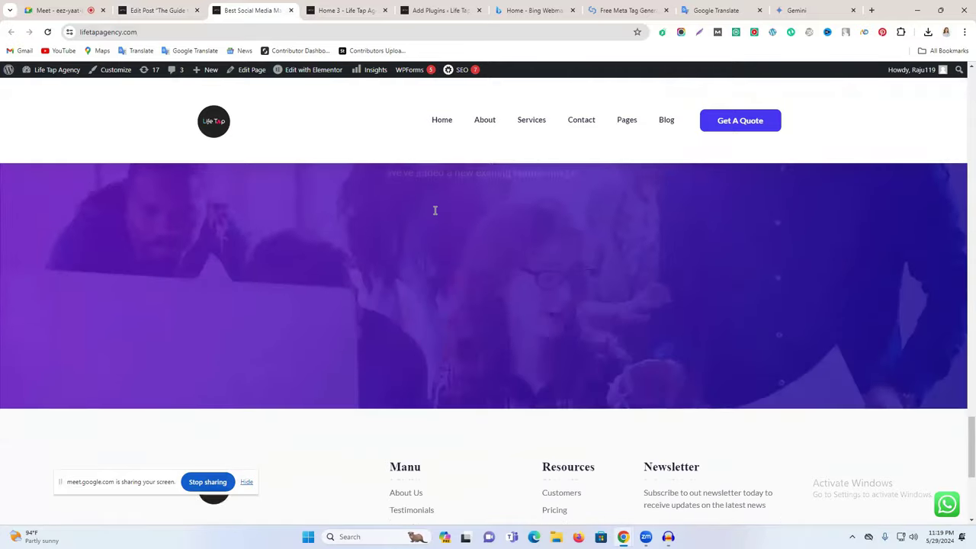
left_click(663, 126)
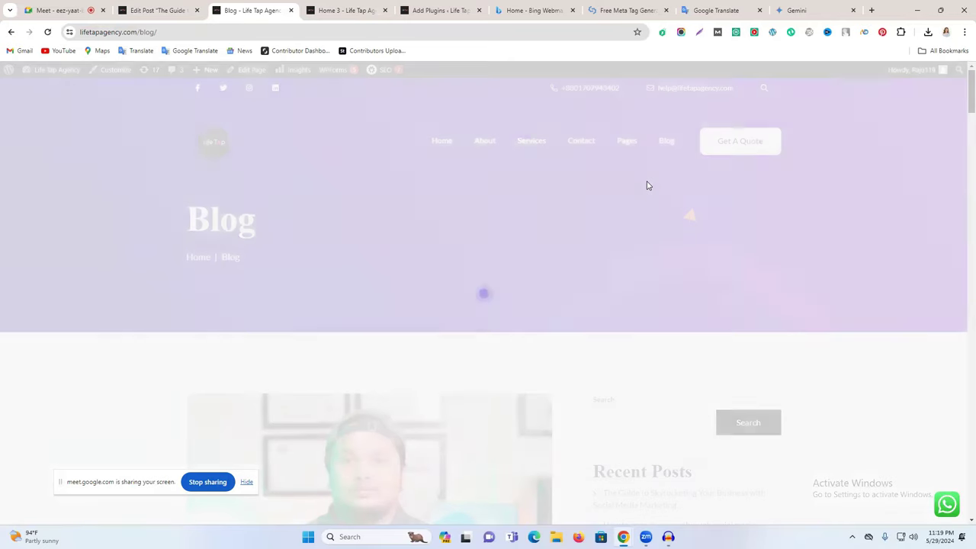
scroll(647, 185, "down", 3)
scroll(430, 279, "down", 1)
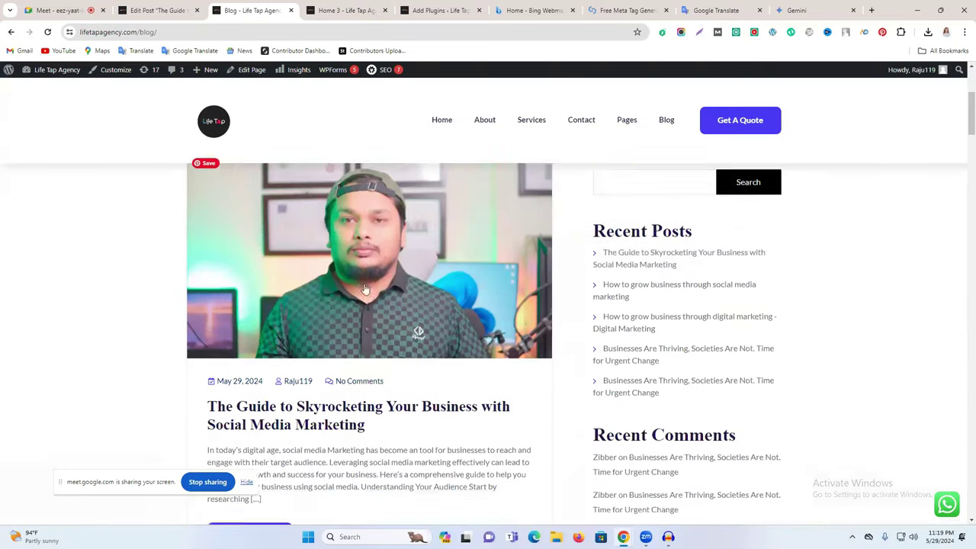
scroll(431, 279, "up", 1)
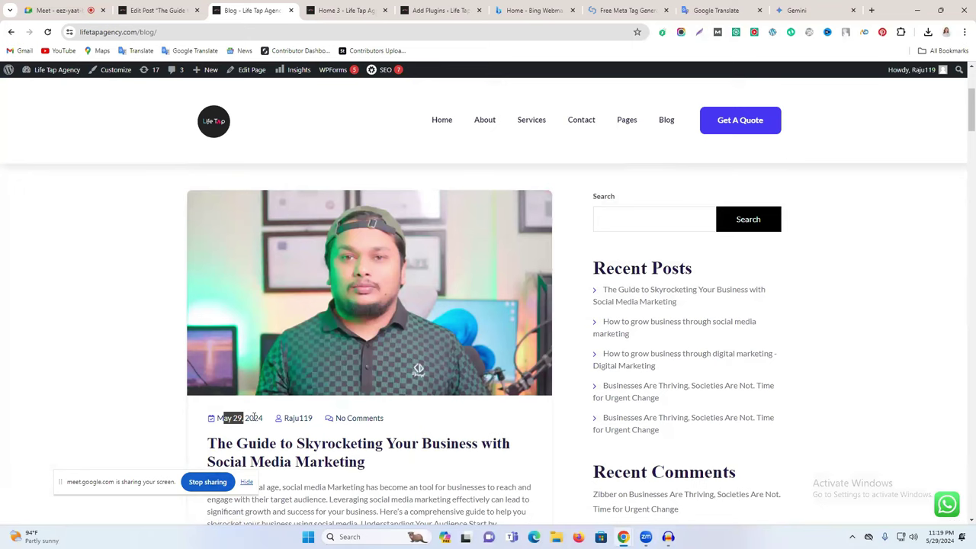
Step: Check the post's author archive, then return to the blog listing showing the new post
triple_click(254, 417)
left_click(296, 422)
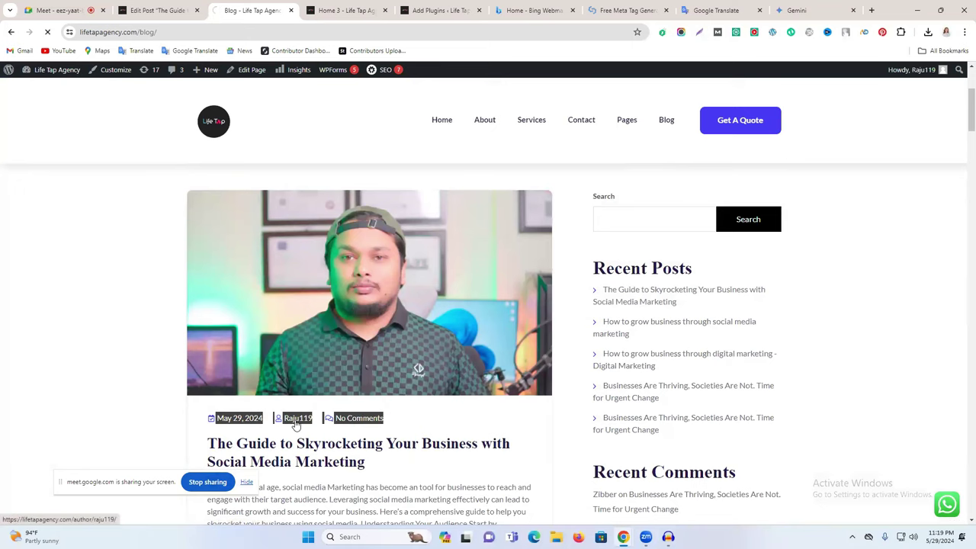
key("alt+Left")
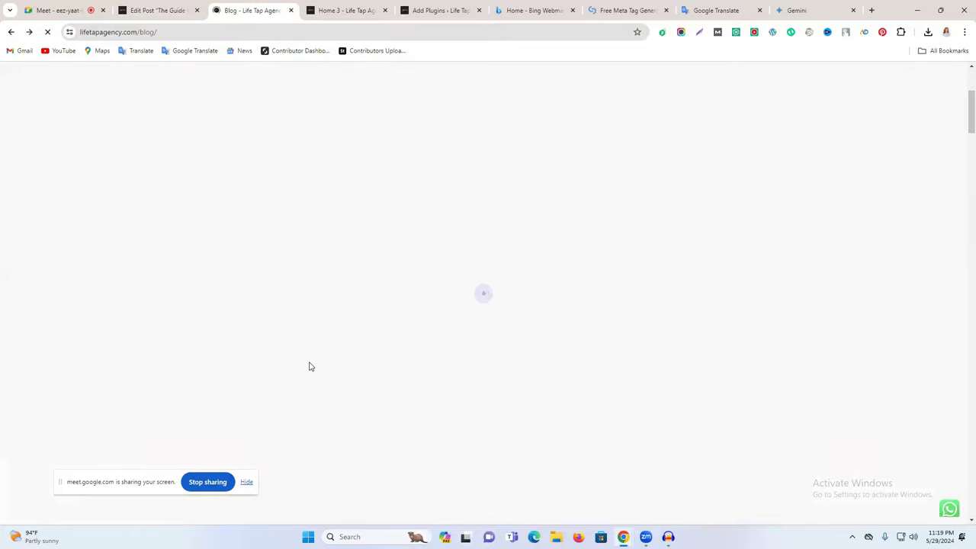
scroll(312, 360, "up", 3)
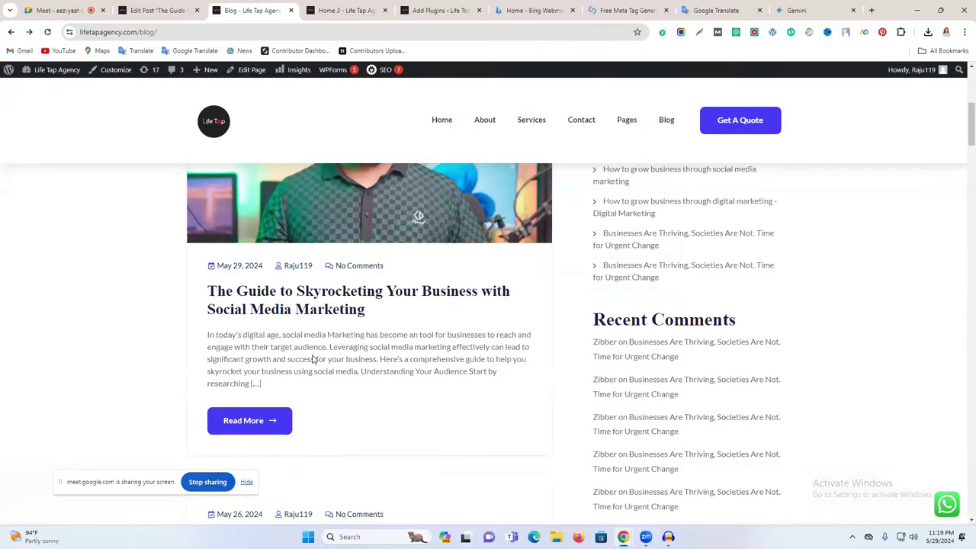
scroll(386, 418, "down", 1)
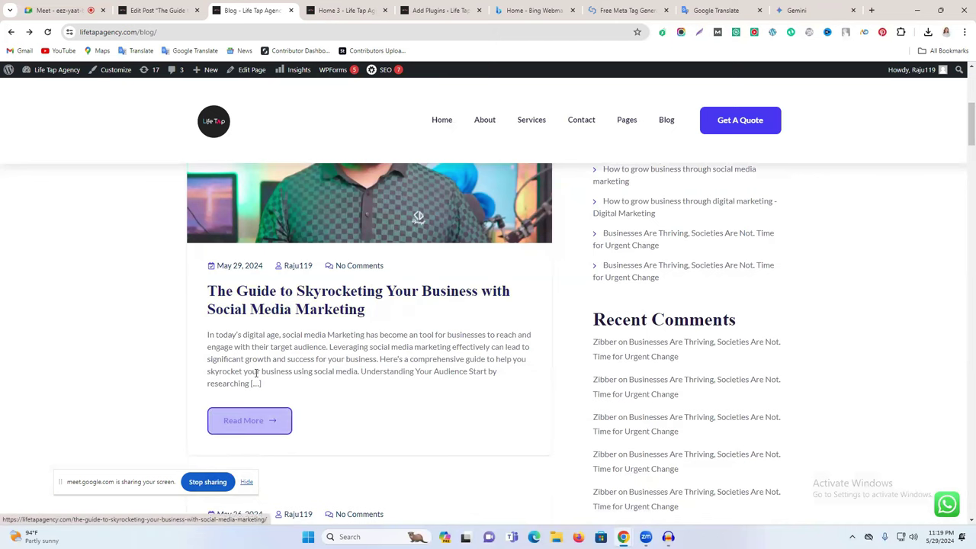
Step: Open the new post from the blog listing and review it live, including its tags
left_click(257, 425)
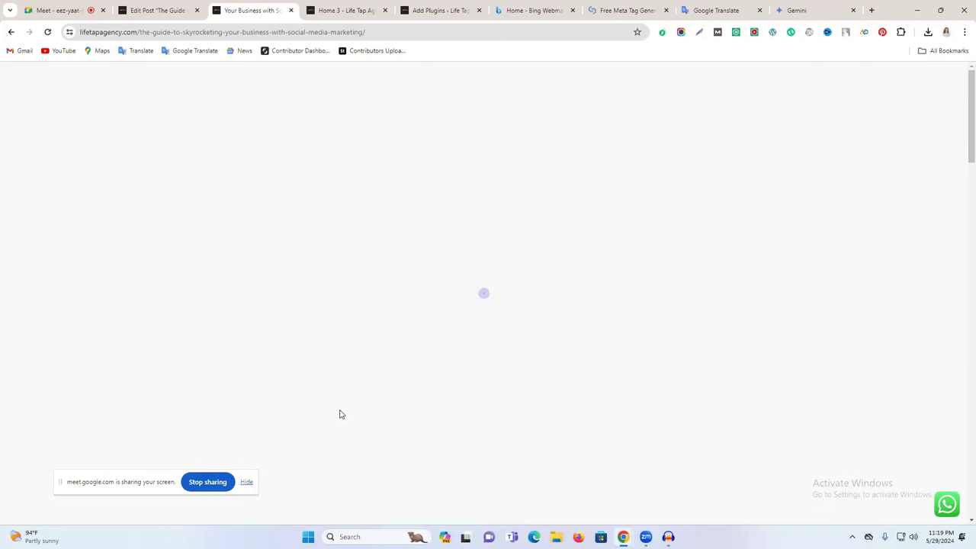
scroll(437, 317, "down", 3)
scroll(437, 317, "down", 7)
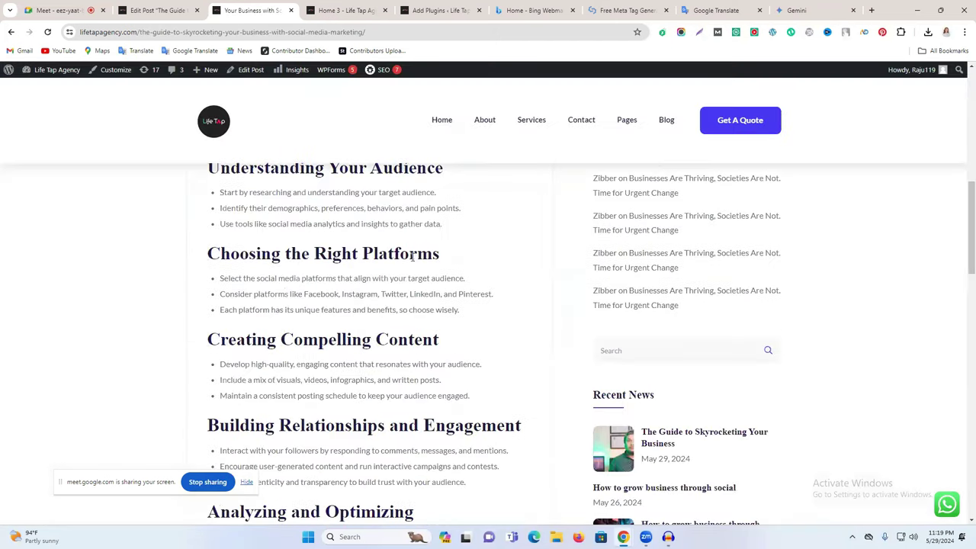
scroll(397, 278, "down", 2)
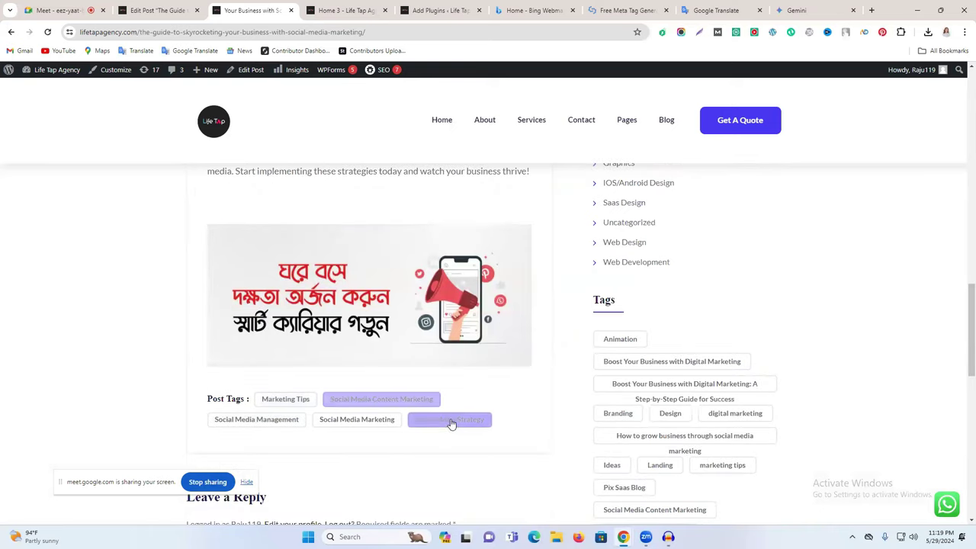
scroll(451, 424, "down", 3)
left_click(245, 363)
scroll(244, 363, "up", 6)
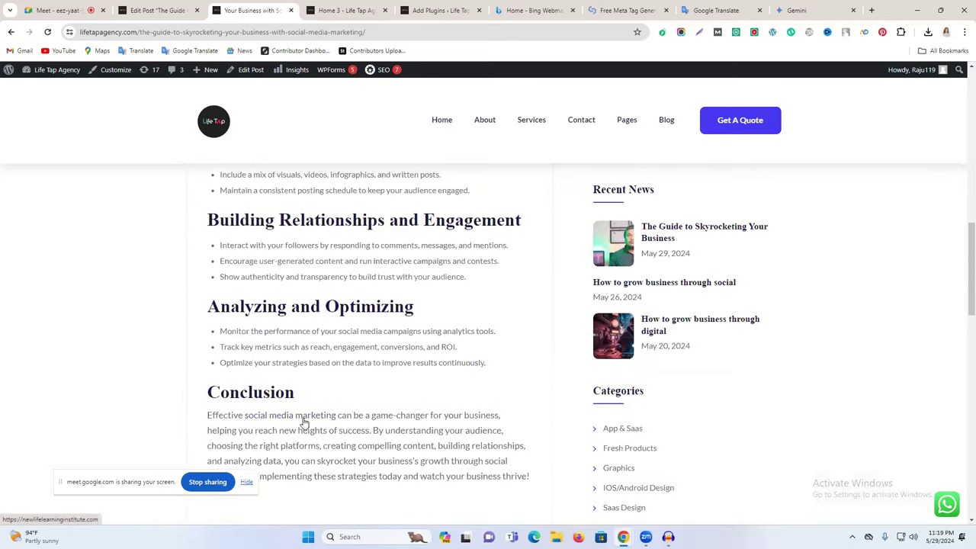
scroll(316, 416, "up", 6)
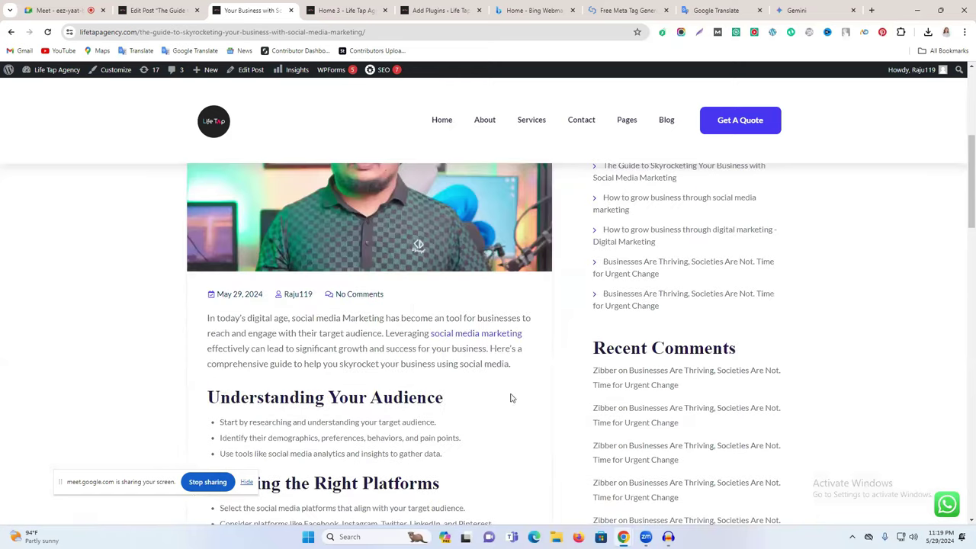
scroll(435, 362, "up", 4)
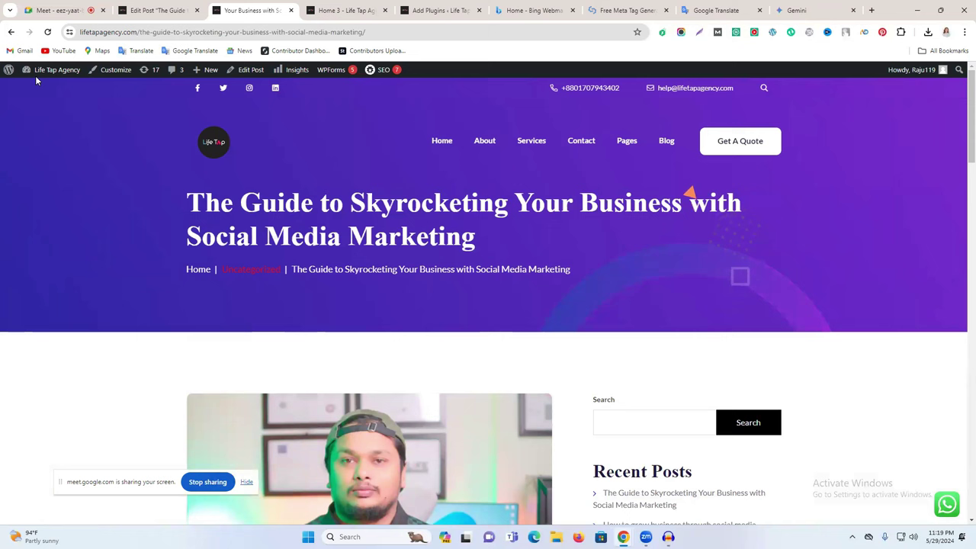
scroll(279, 344, "down", 3)
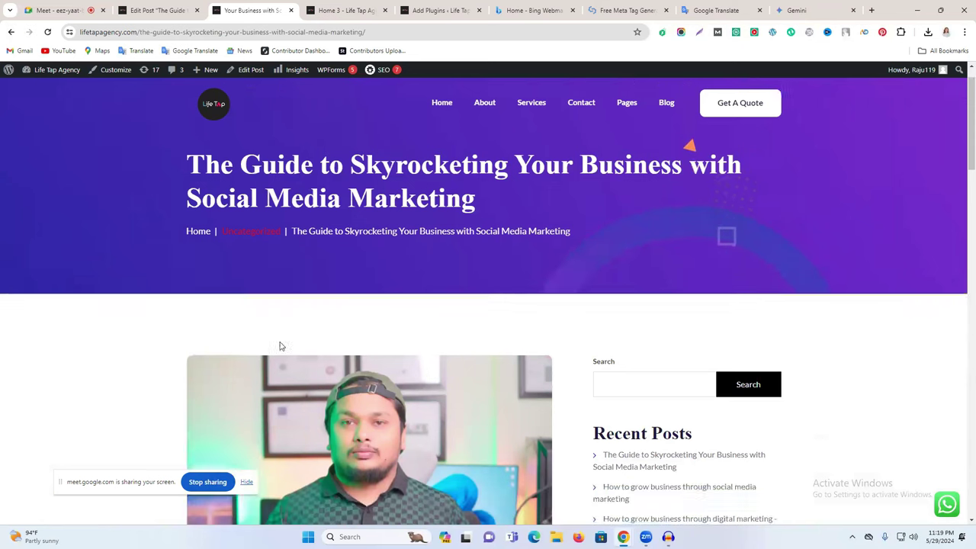
scroll(280, 341, "down", 15)
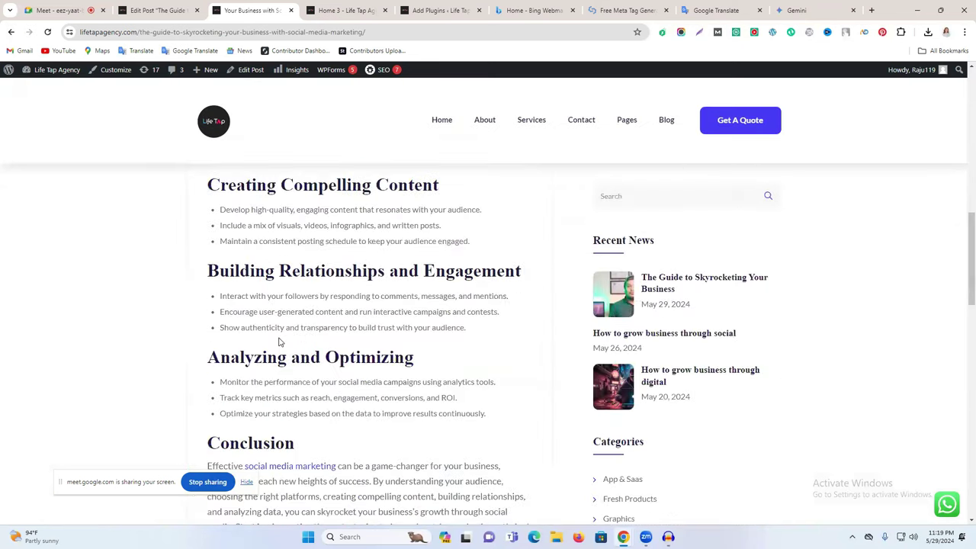
scroll(279, 342, "down", 5)
scroll(282, 342, "up", 5)
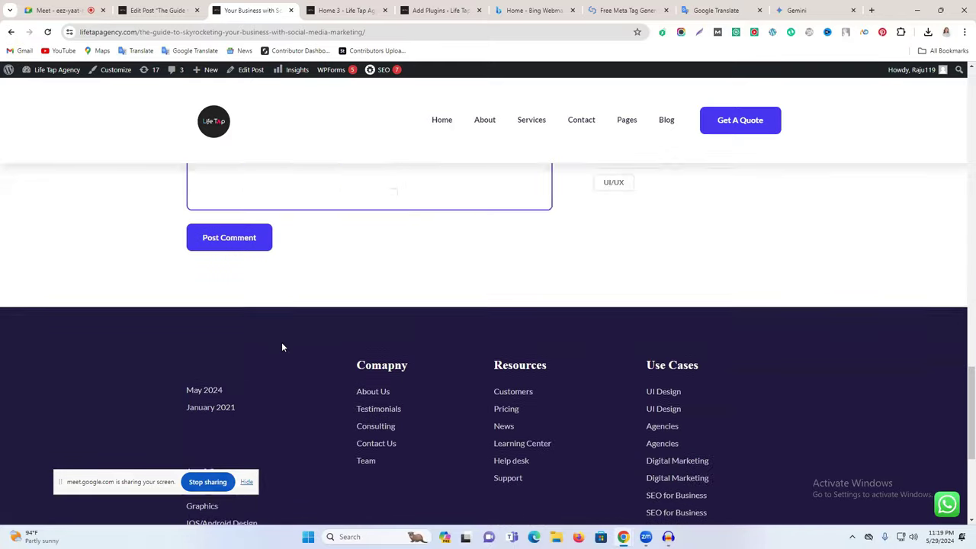
Step: Return to the blog listing, close the Blog tab and show the homepage tab
left_click(11, 32)
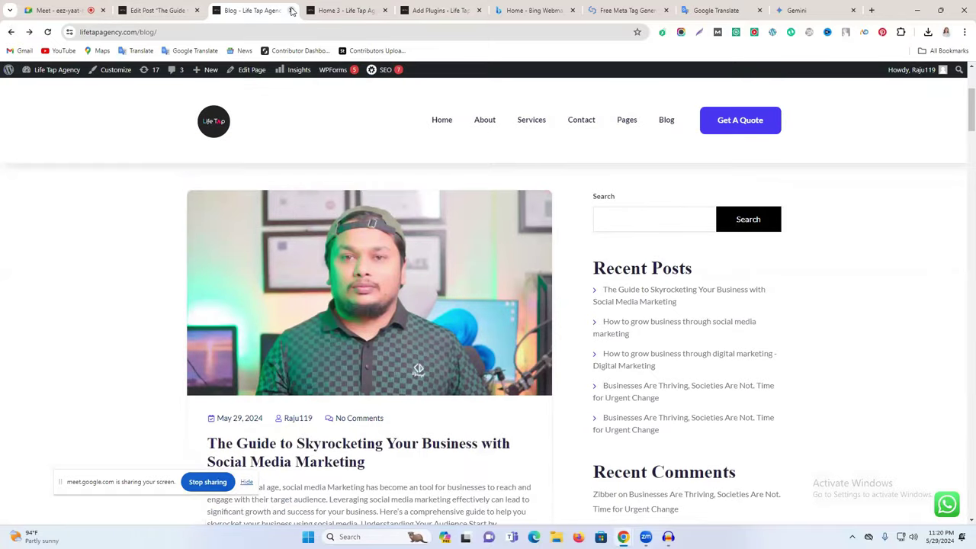
left_click(290, 10)
left_click(319, 9)
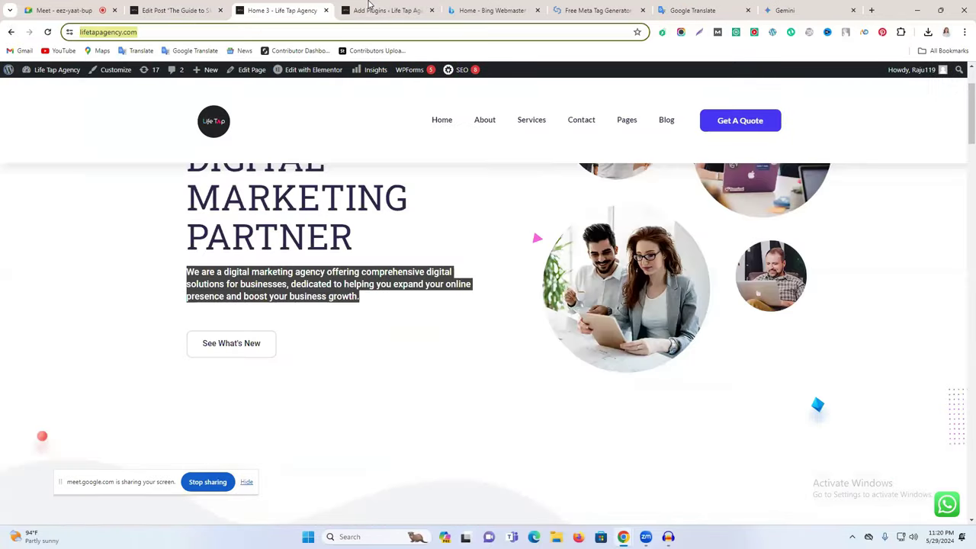